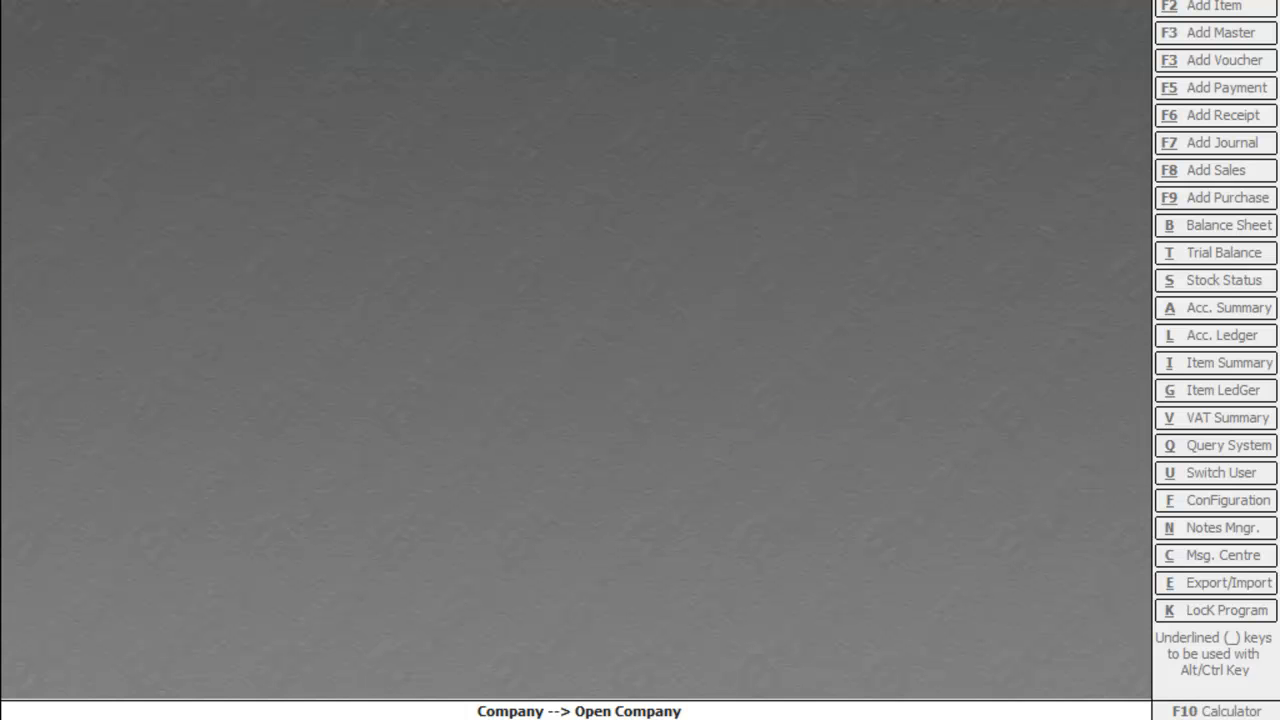
- Open the existing company with code COMP0005 from the company list
key("Return")
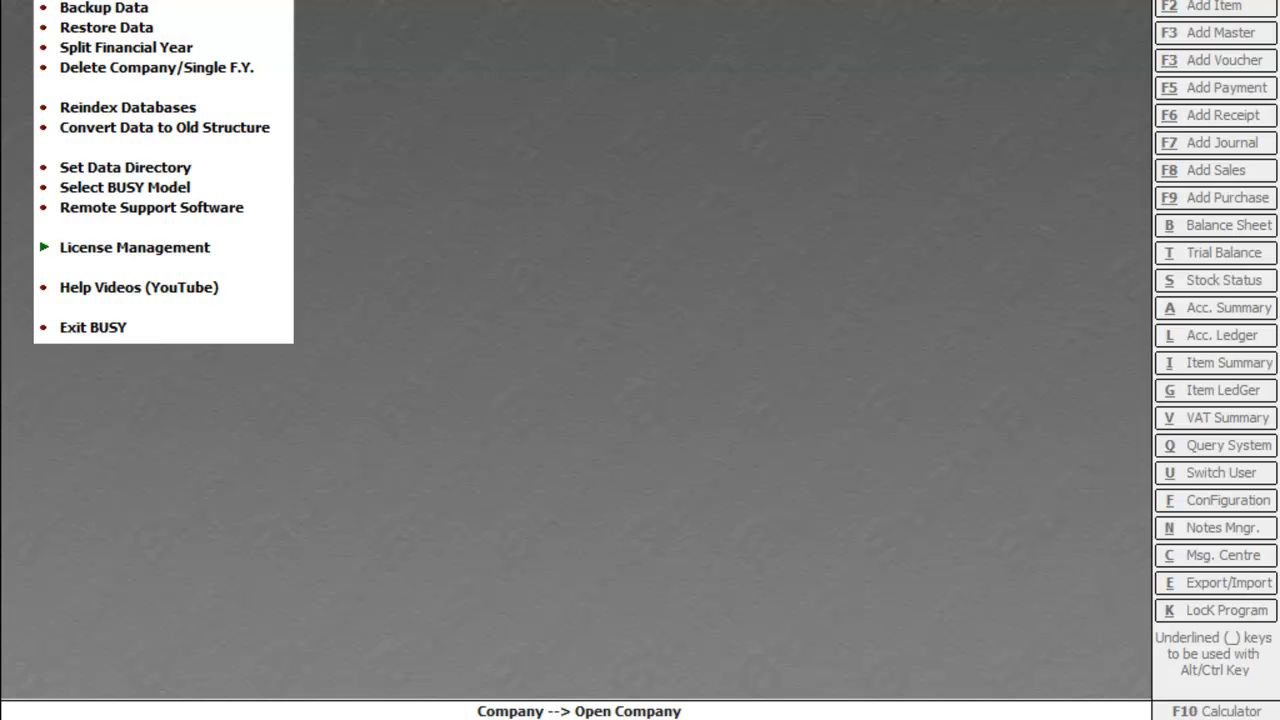
key("Return")
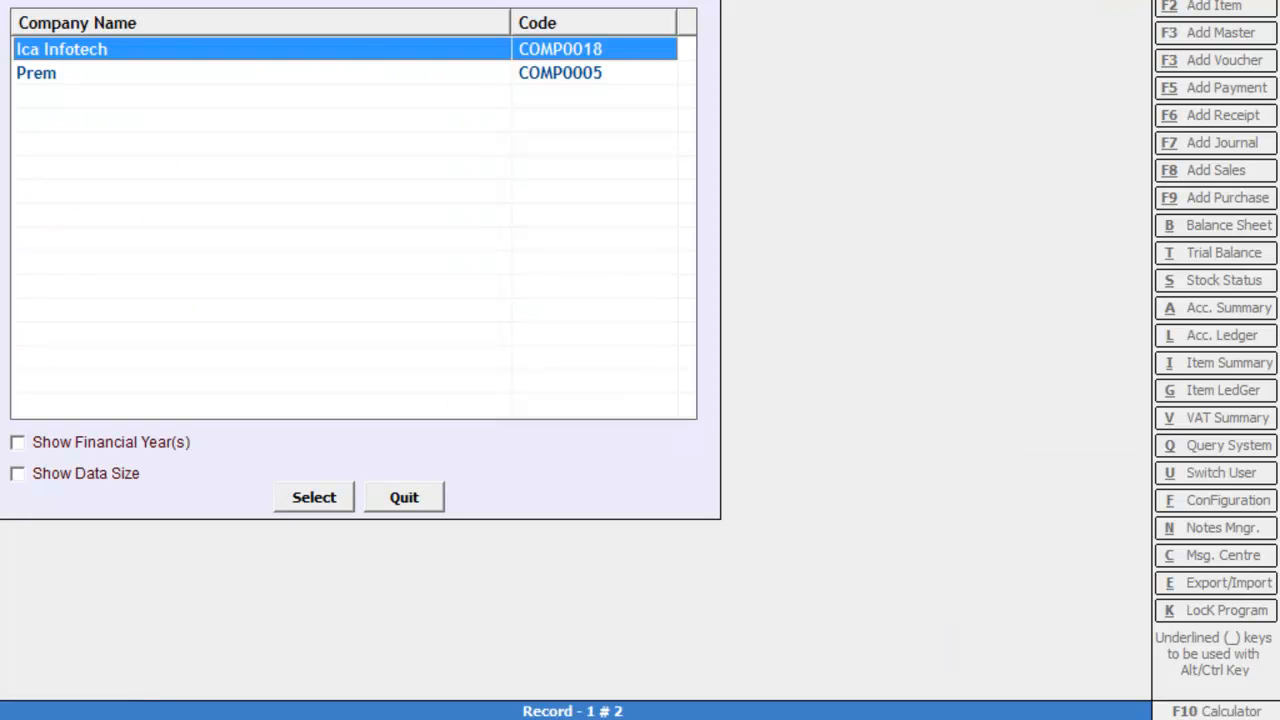
key("Down")
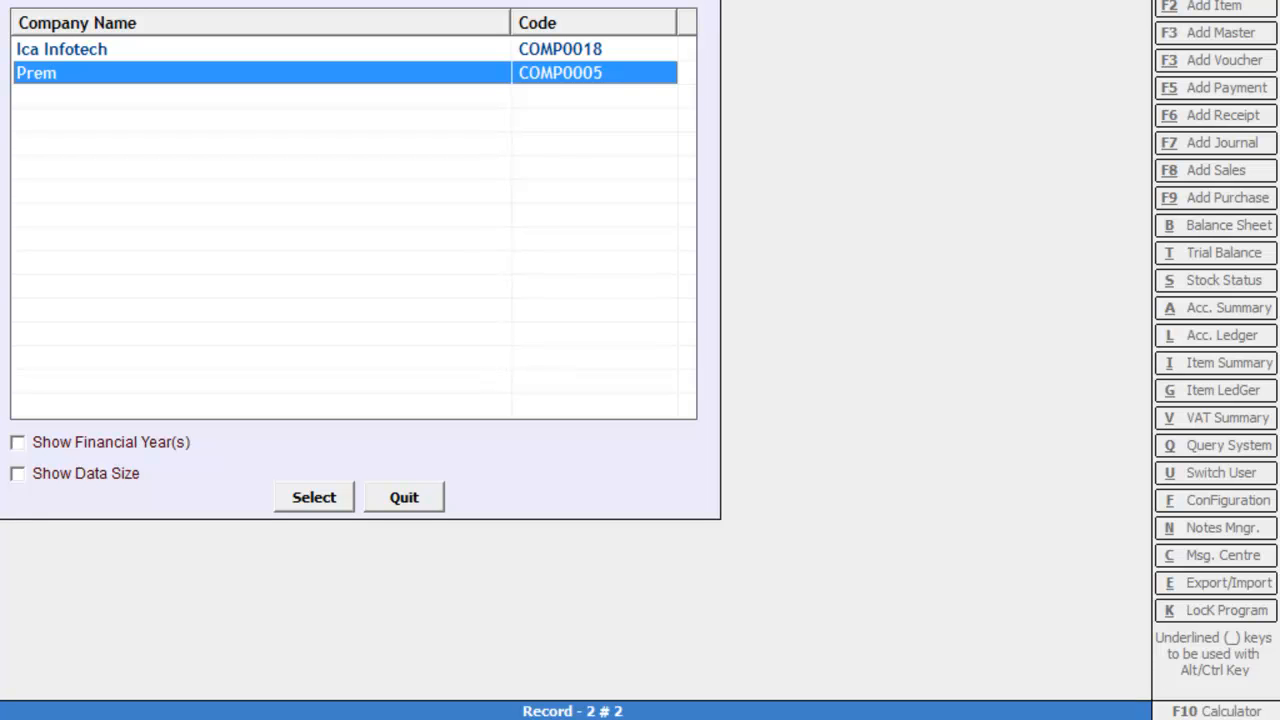
key("Return")
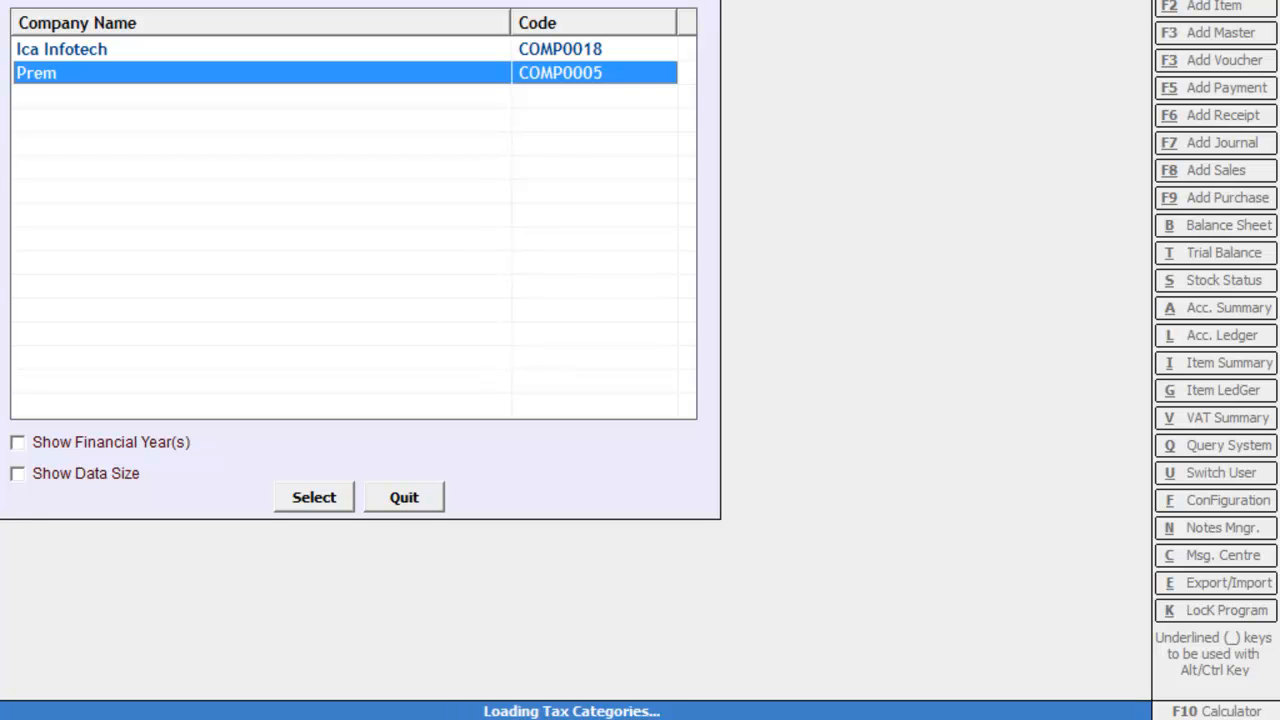
- Log in to the company with the user name and the account password
type("prem")
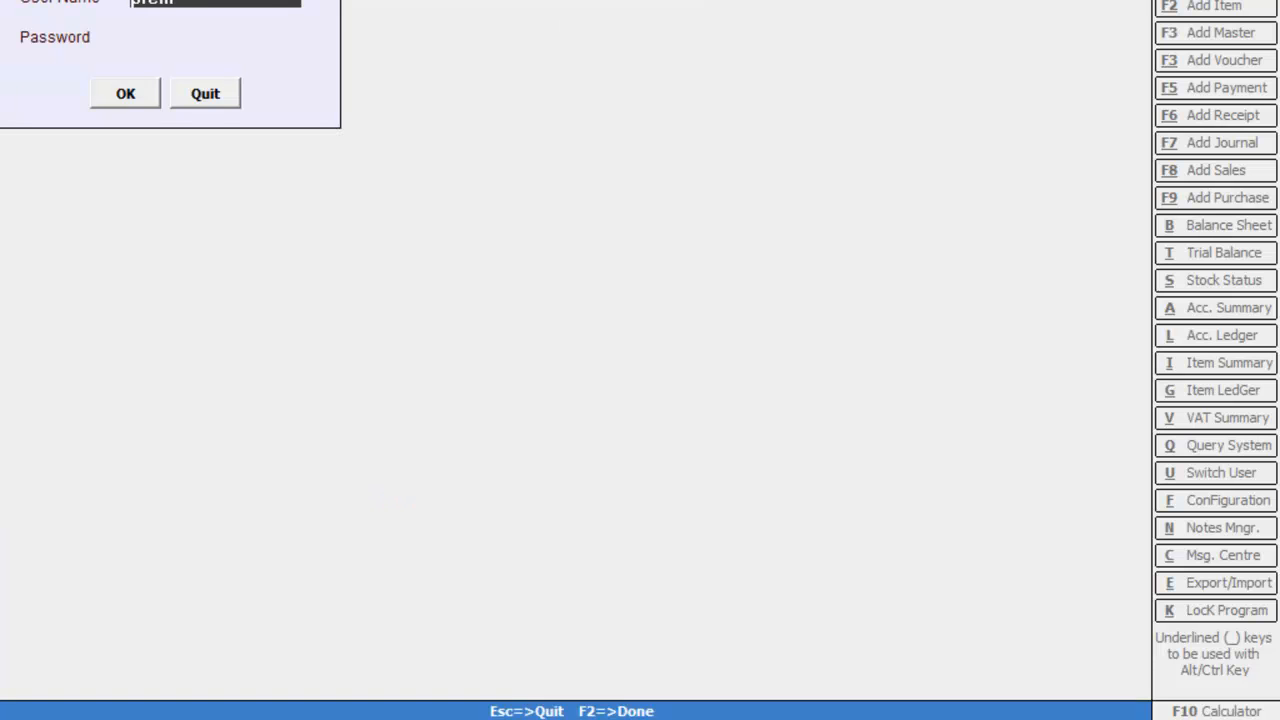
key("Return")
type("***")
key("Return")
key("Return")
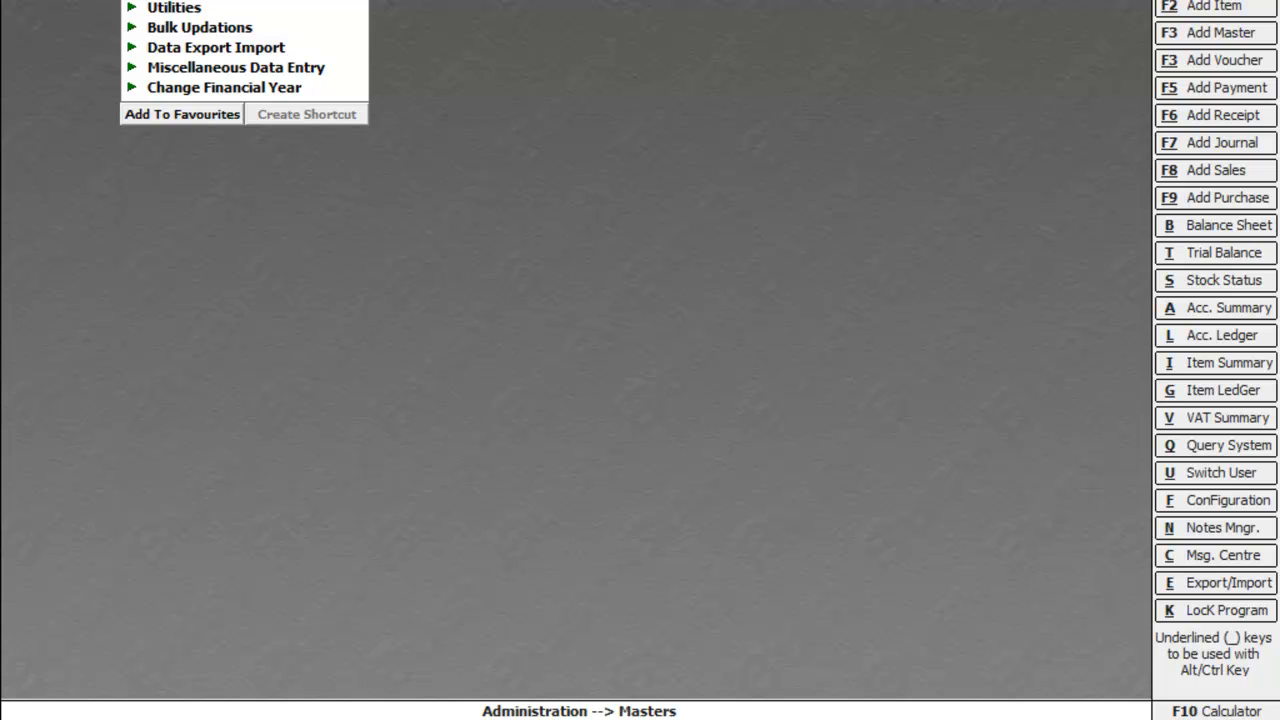
- Open the TDS section of the company's Features / Options configuration
key("Down")
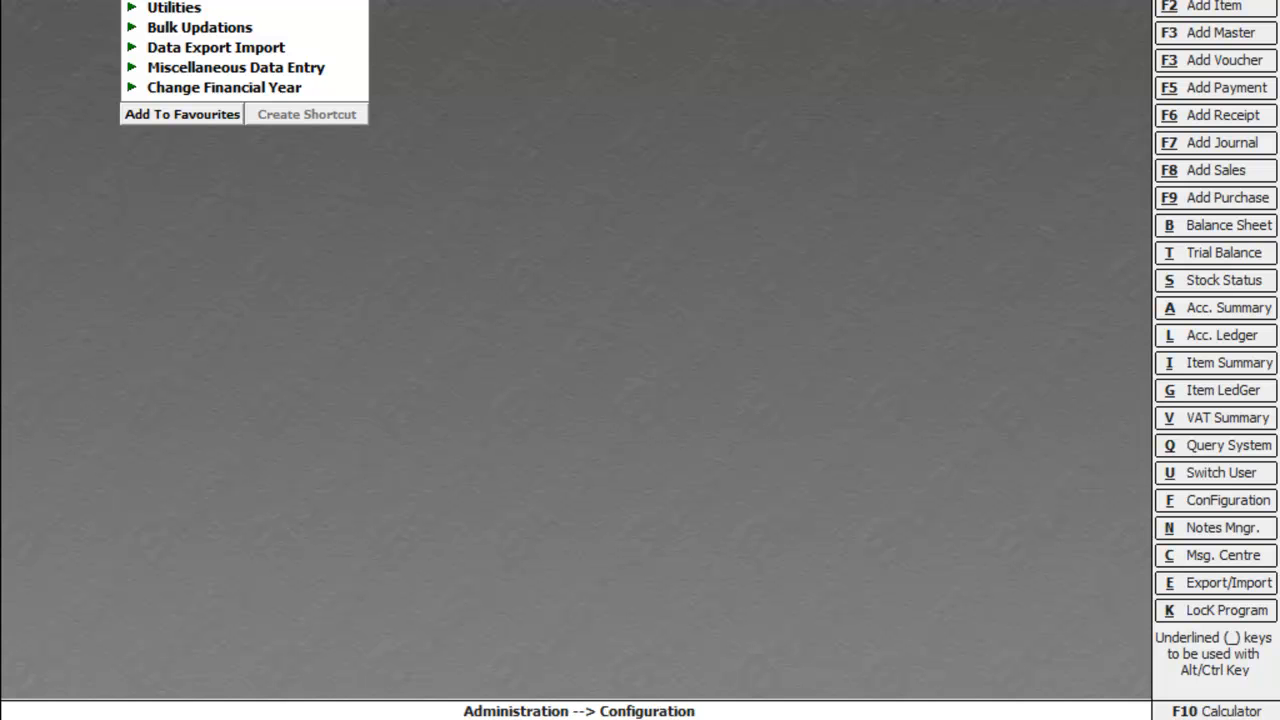
key("Return")
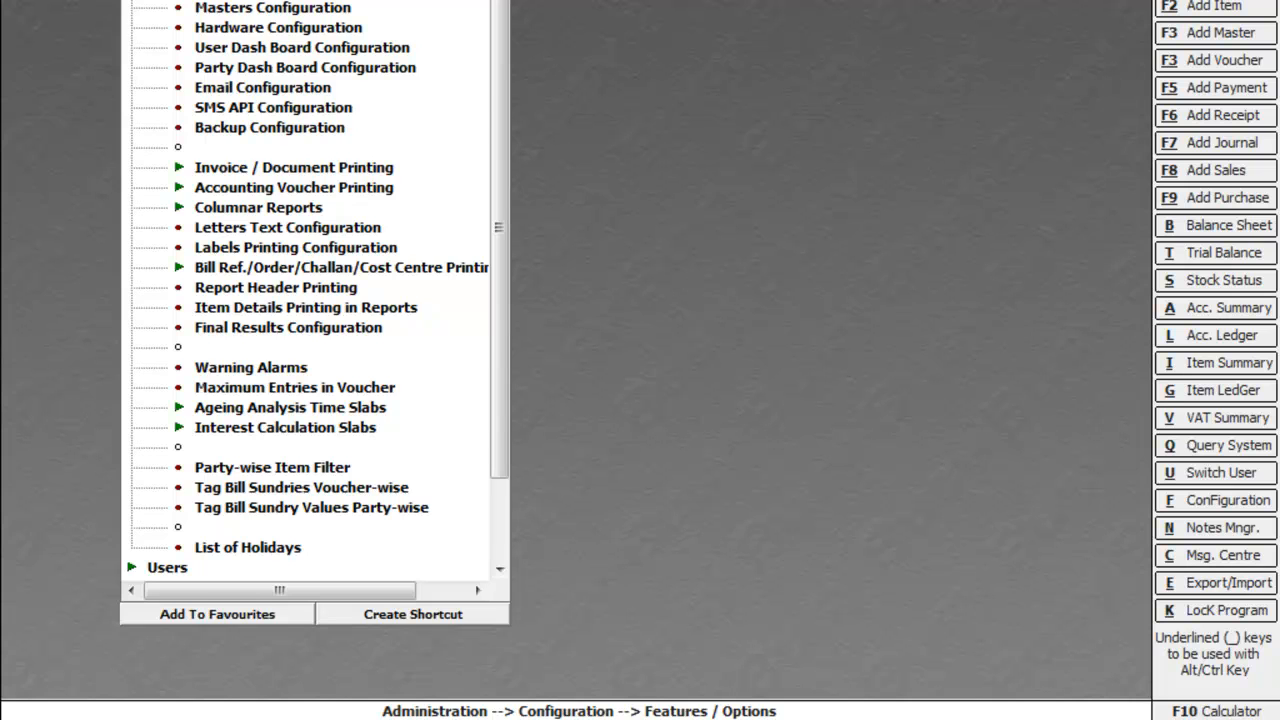
key("Return")
key("Down")
key("Down")
key("Down")
key("Down")
key("Down")
key("Down")
key("Down")
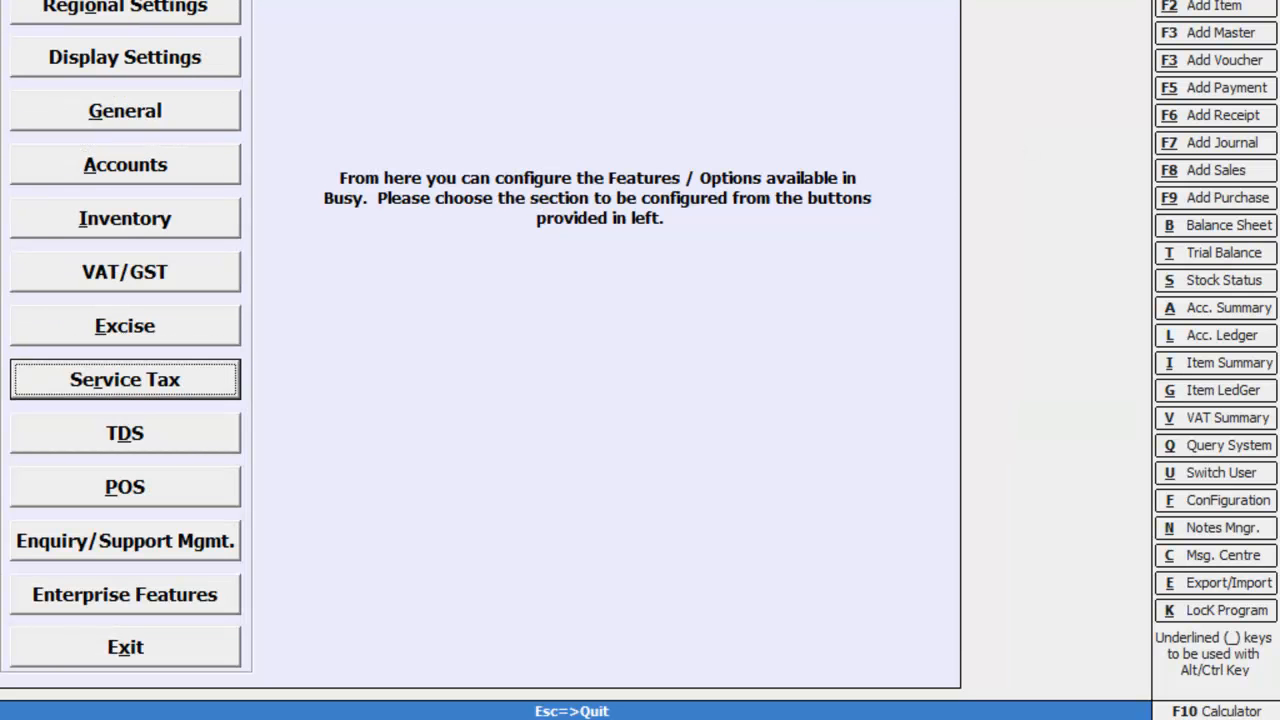
key("Down")
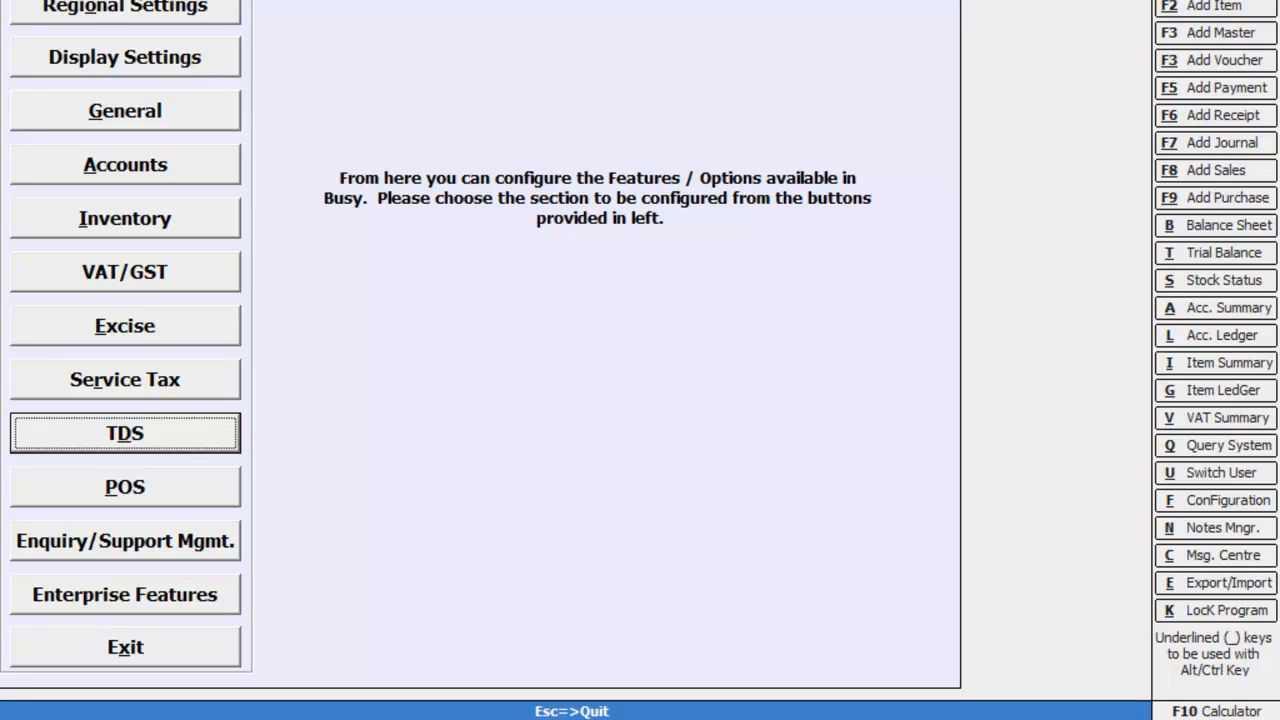
key("Return")
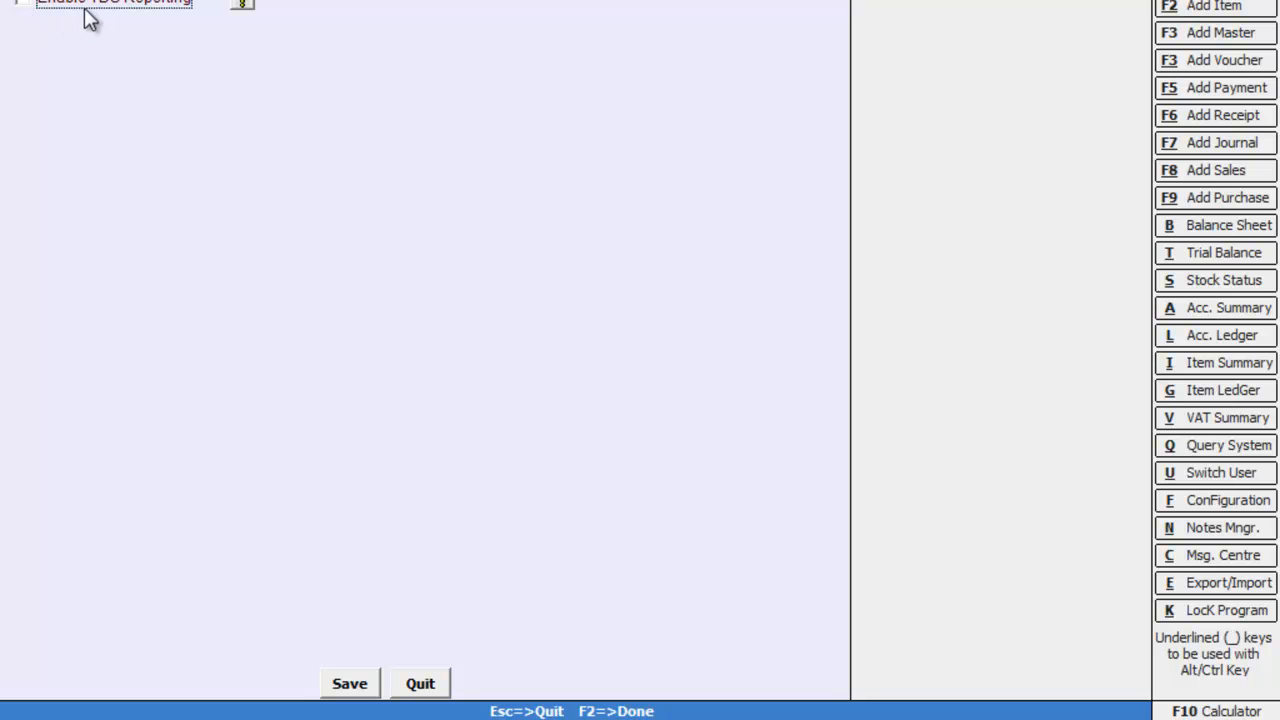
- Enable TDS Reporting for the company, leaving the TAN No. and TDS Circle fields blank
left_click(22, 3)
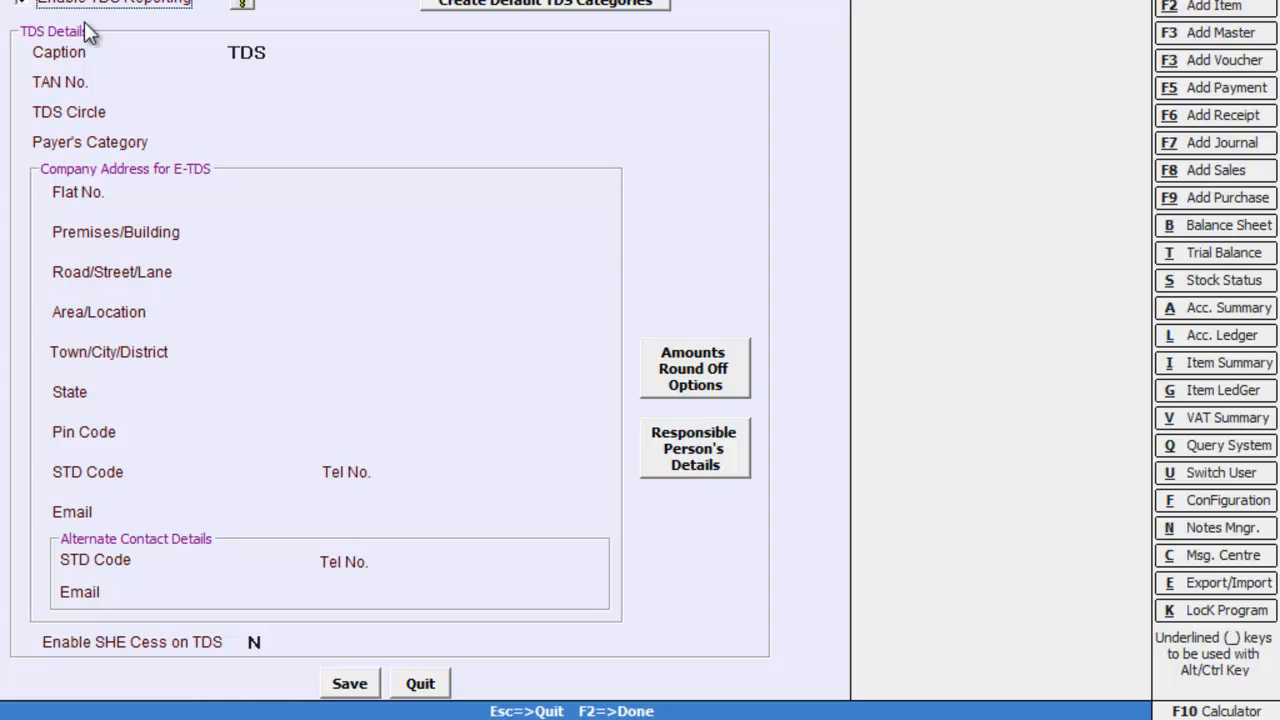
left_click(166, 80)
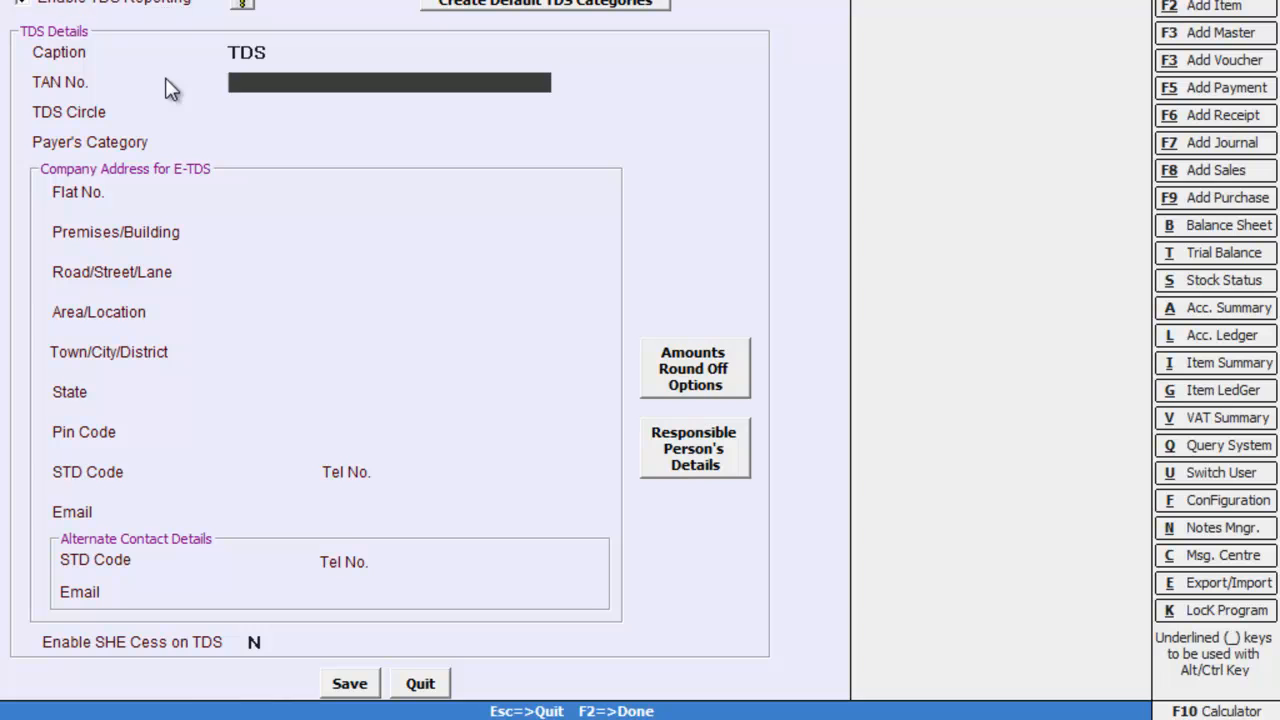
left_click(316, 111)
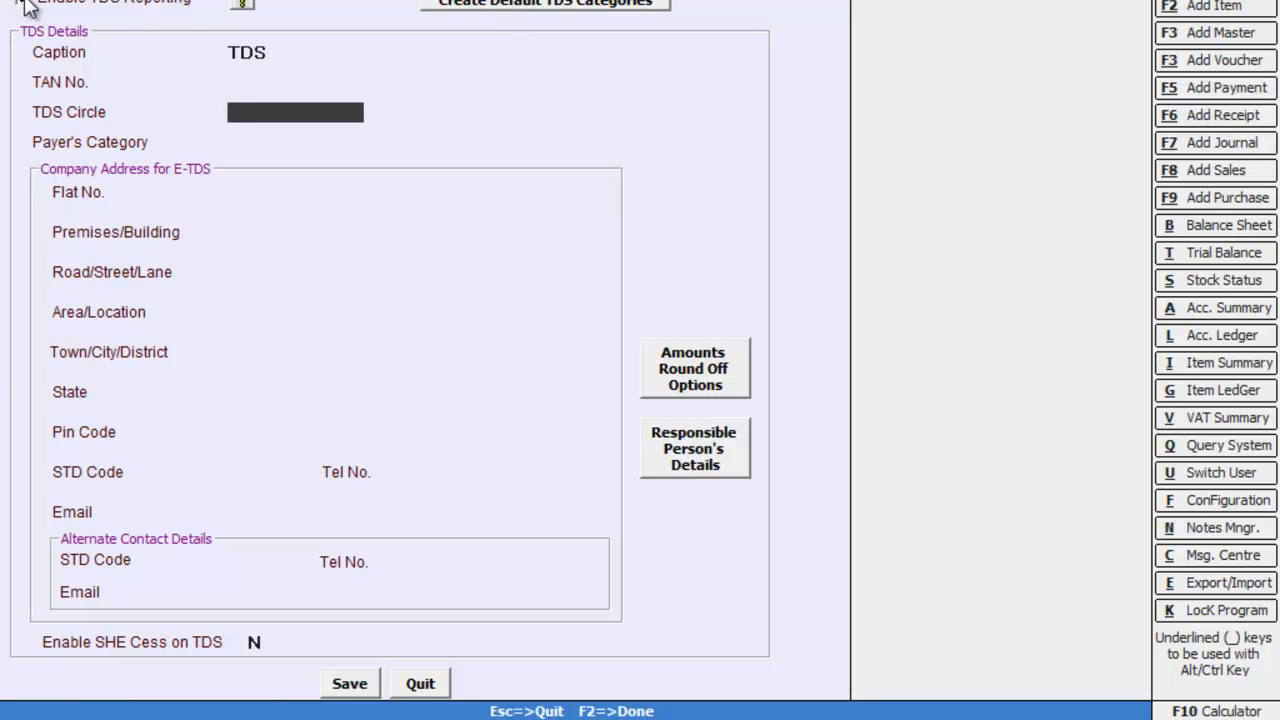
- Create the default TDS categories, then save the TDS settings and leave the configuration
left_click(582, 6)
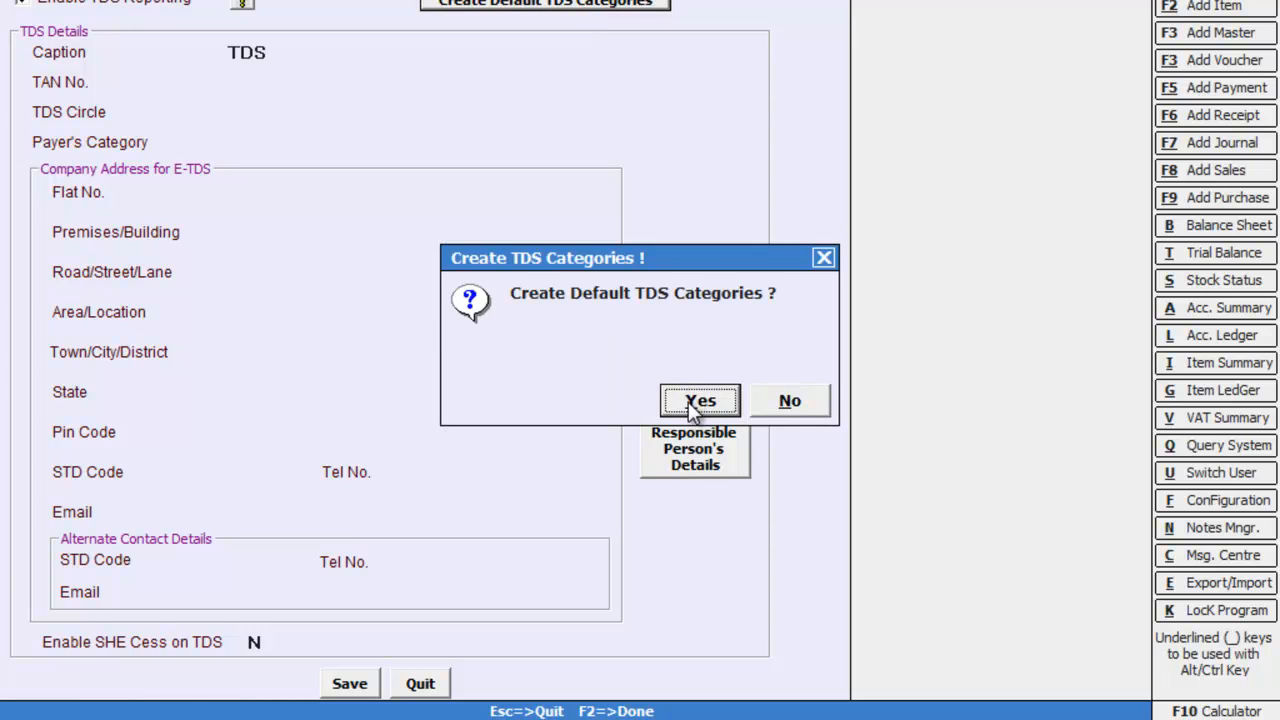
left_click(699, 401)
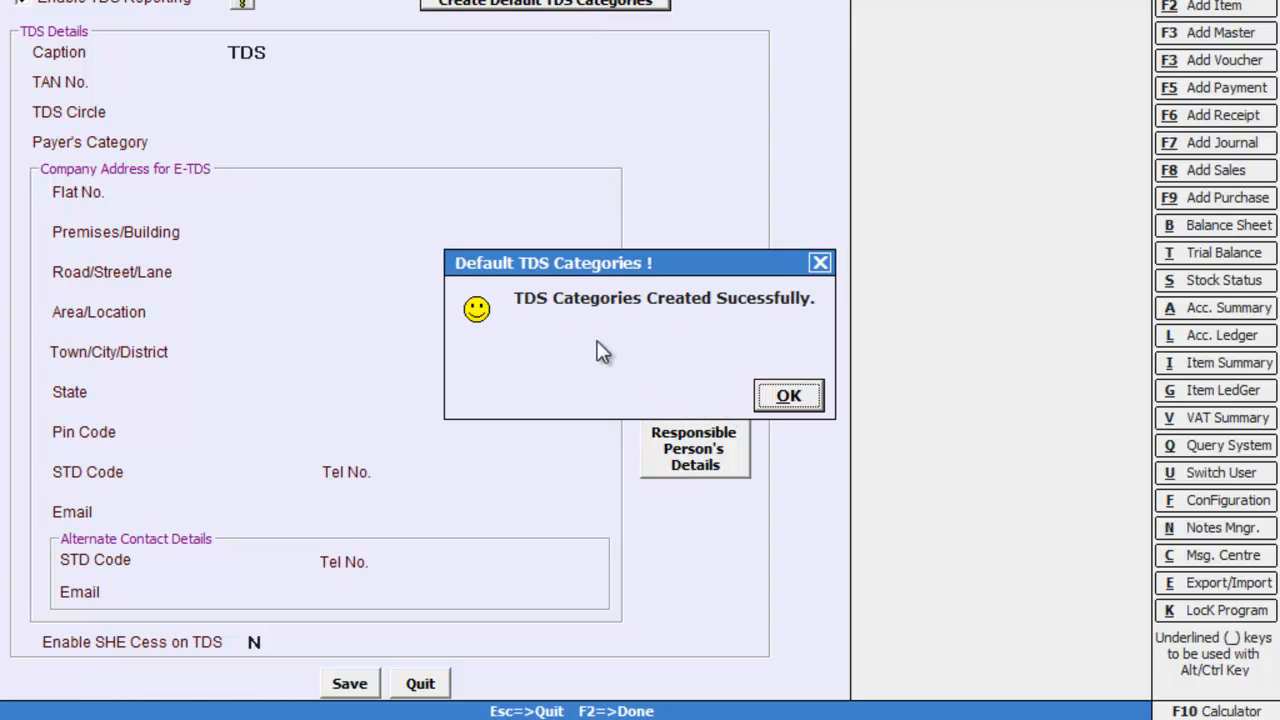
left_click(785, 398)
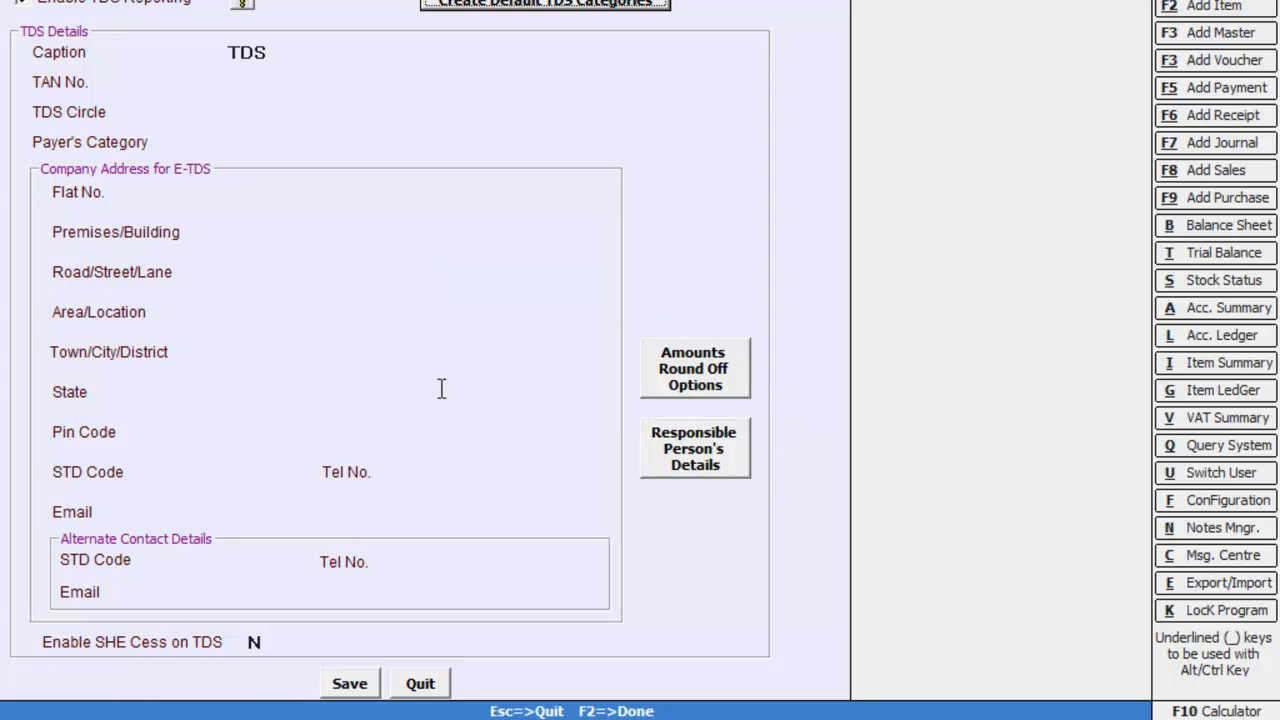
left_click(345, 684)
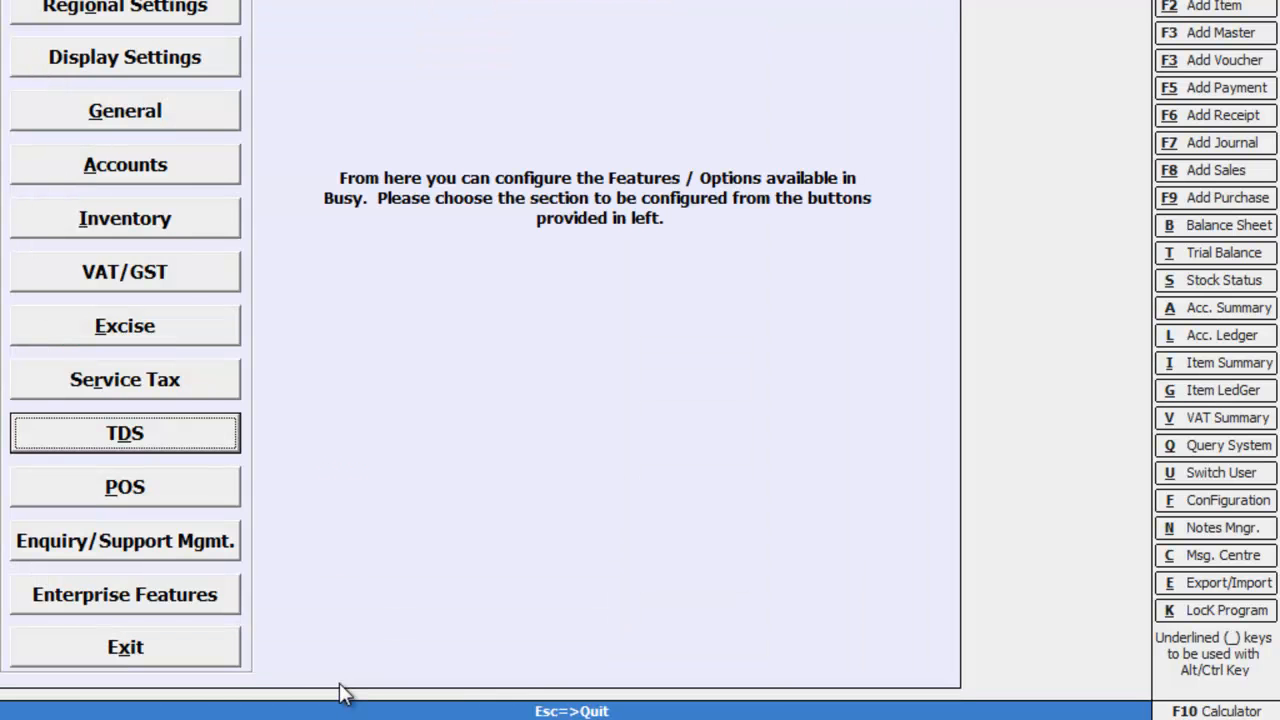
key("Escape")
key("Escape")
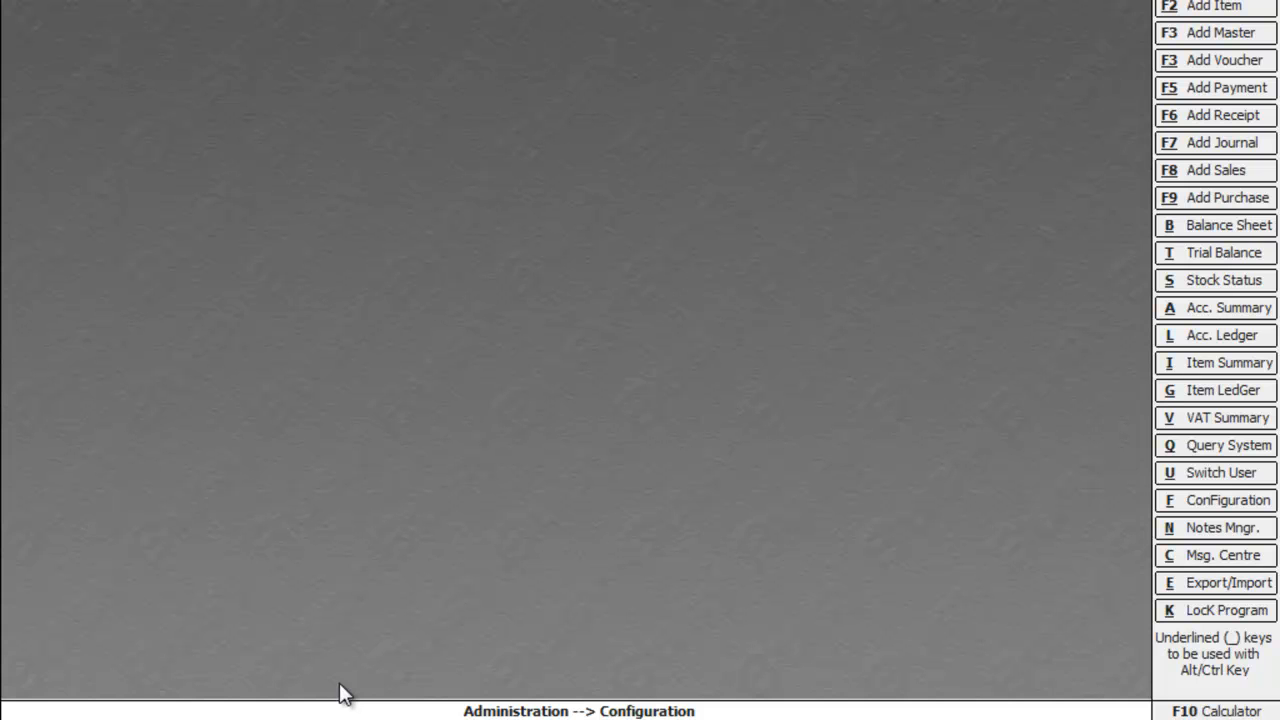
key("Escape")
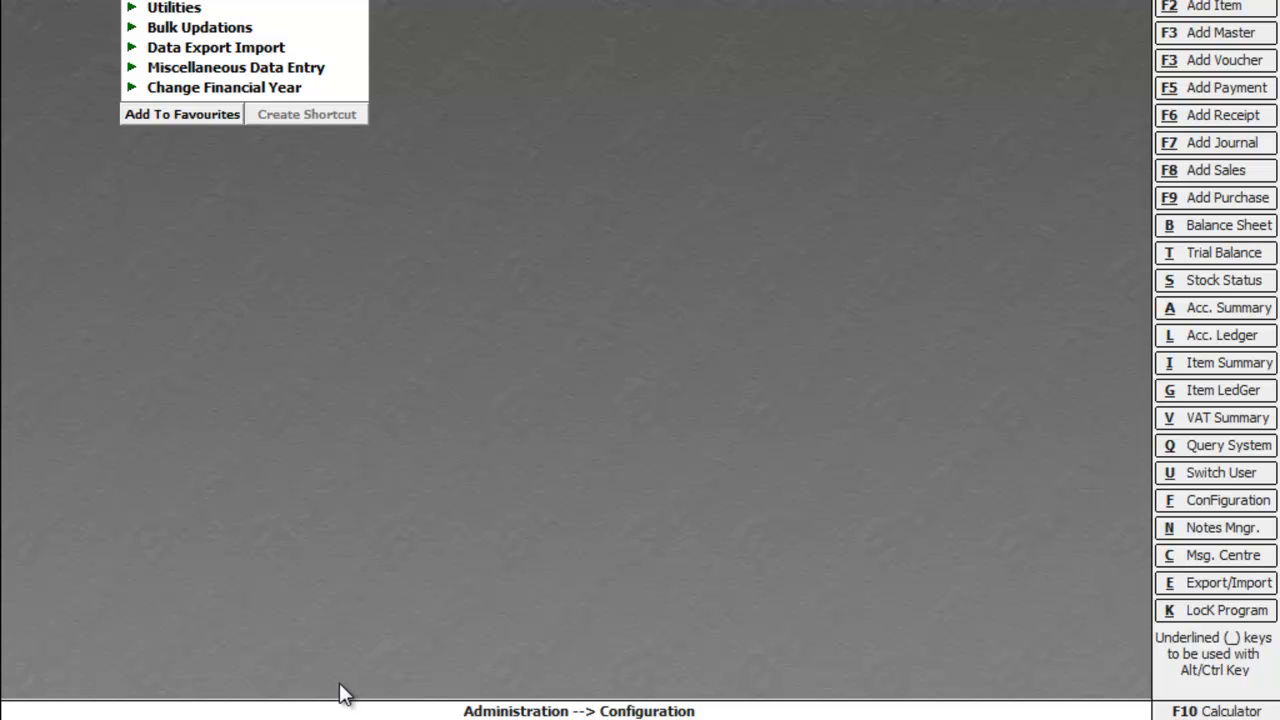
- Start adding a new journal voucher from the transactions
key("Up")
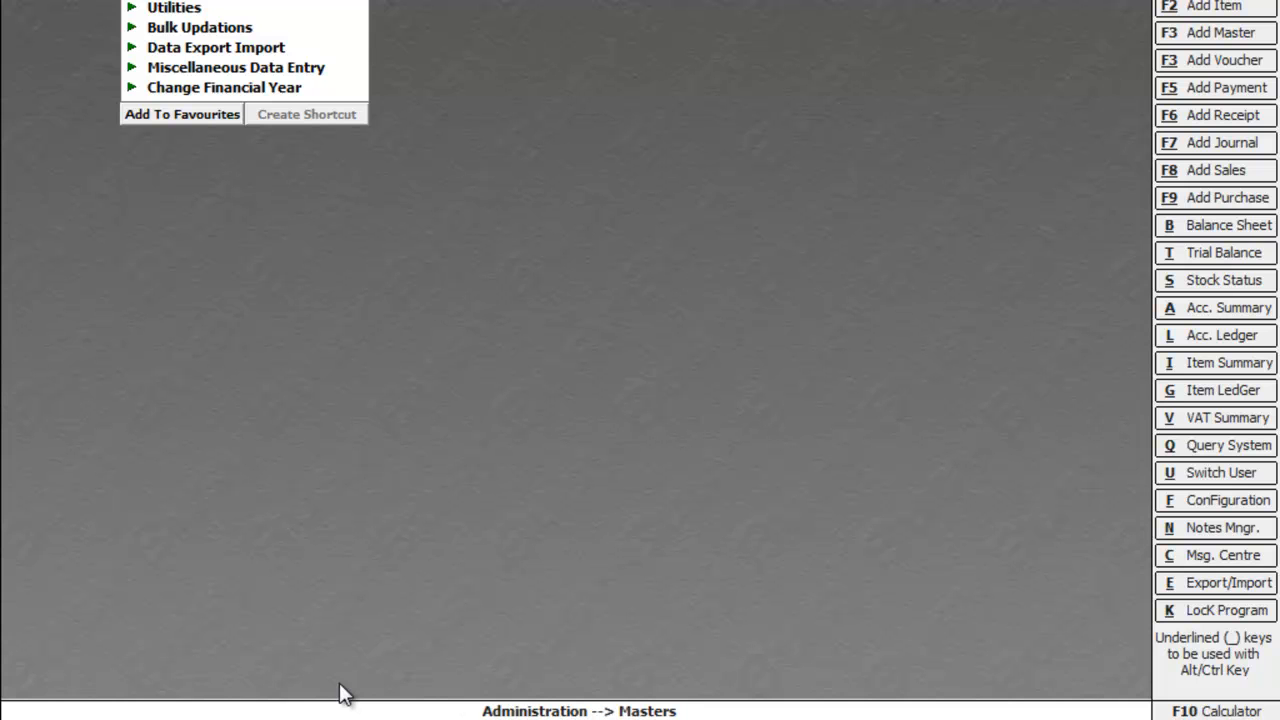
key("Return")
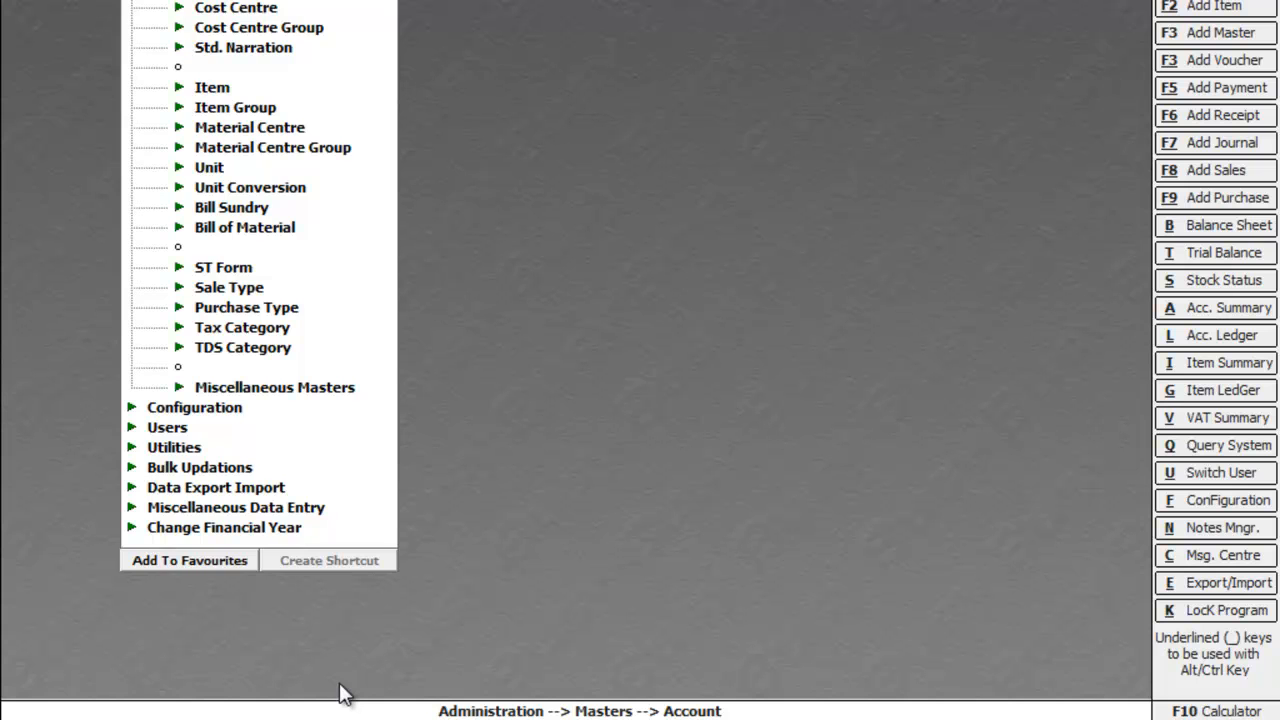
key("Right")
key("Down")
key("Down")
key("Down")
key("Down")
key("Down")
key("Down")
key("Down")
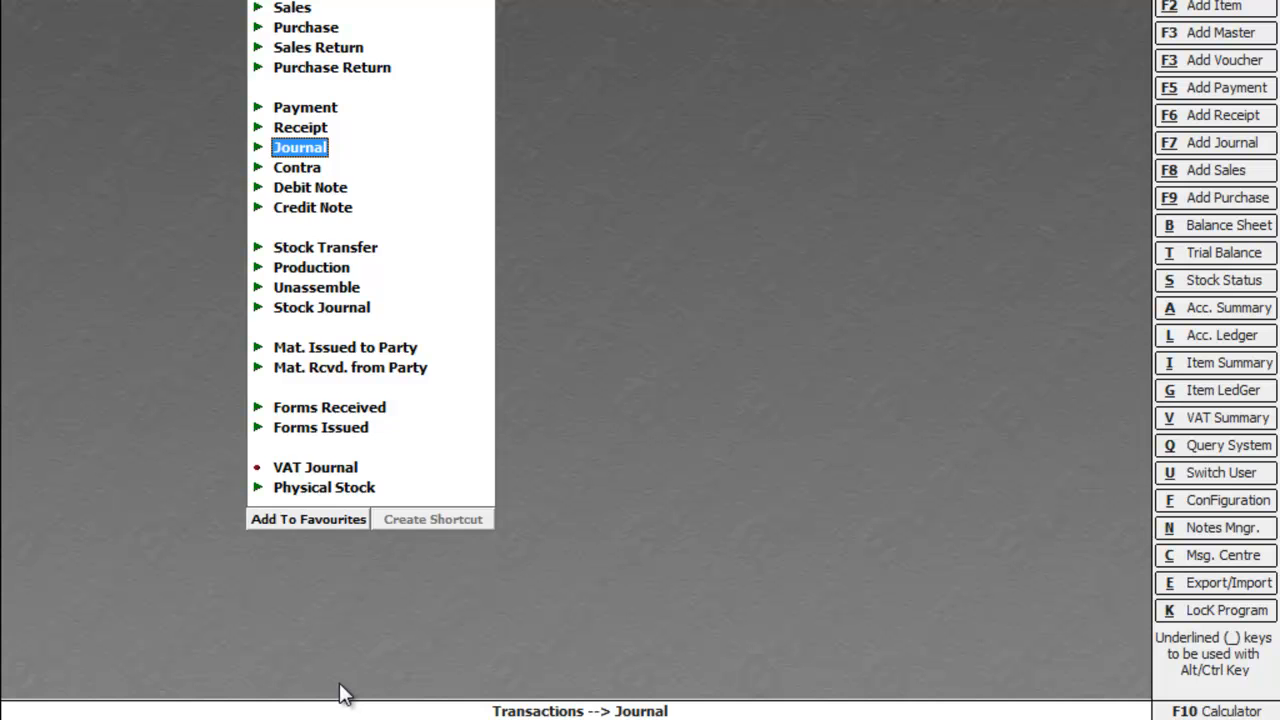
key("Return")
key("Return")
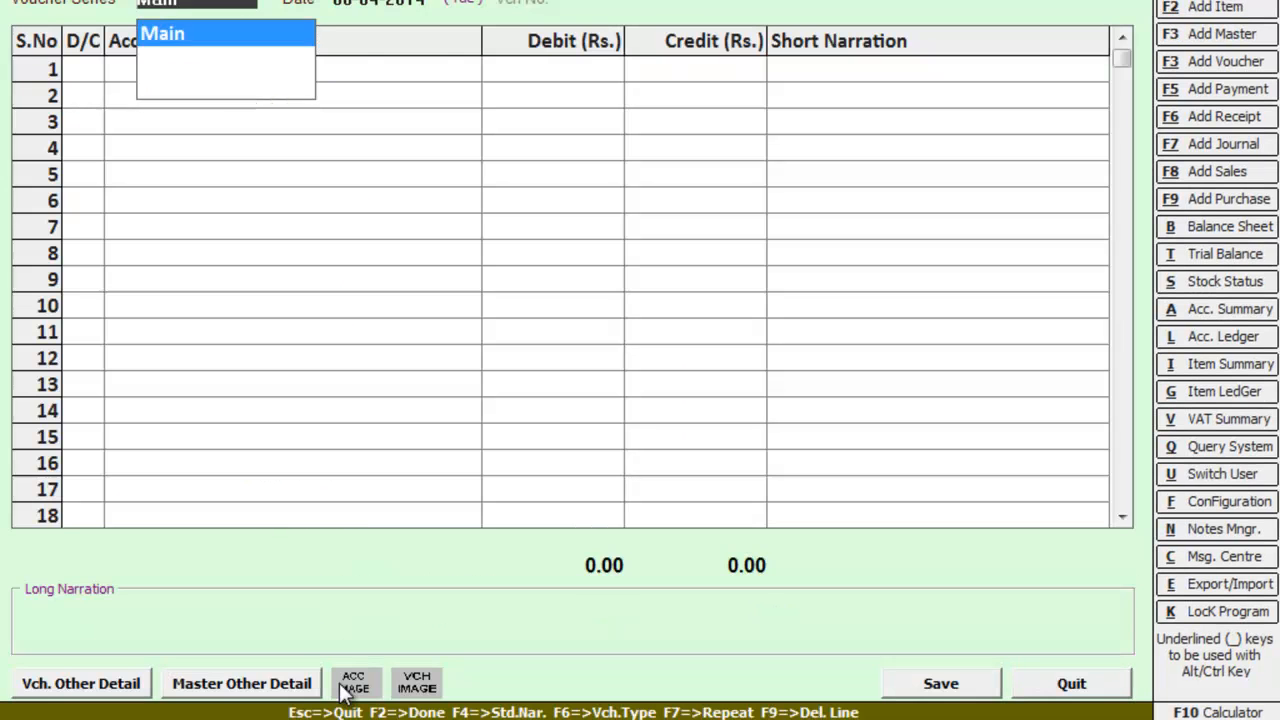
- Choose the Main voucher series and enter Advertisement & Publicity as the debit account on the first line
key("Return")
key("Return")
key("Return")
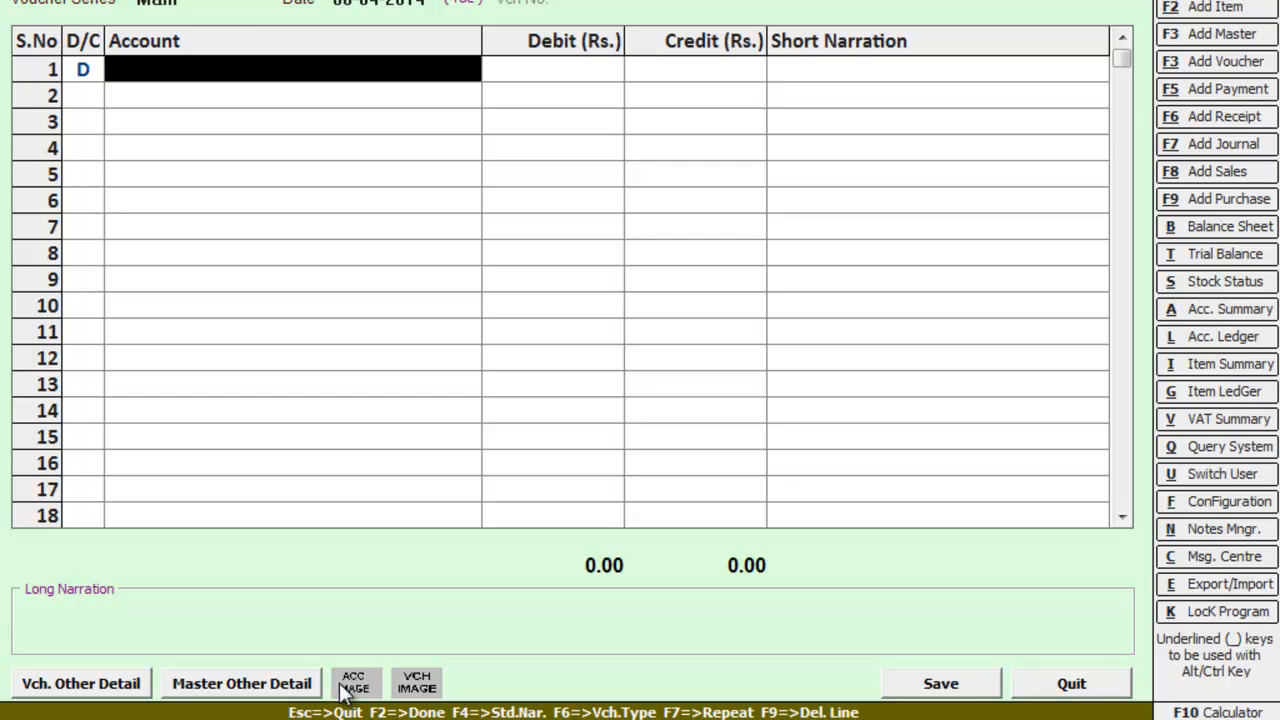
type("a")
key("Down")
key("Up")
key("Return")
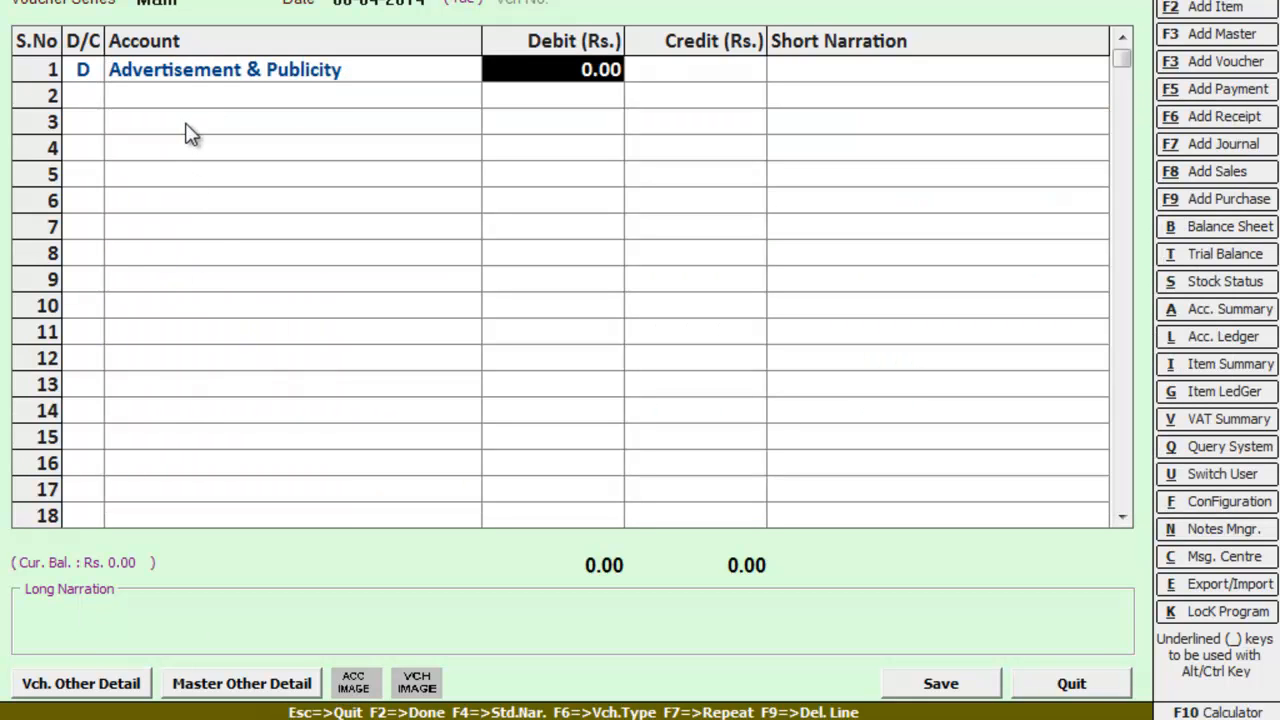
- Modify the Advertisement & Publicity account master from the voucher line and set TDS Applicable to Y
left_click(186, 78)
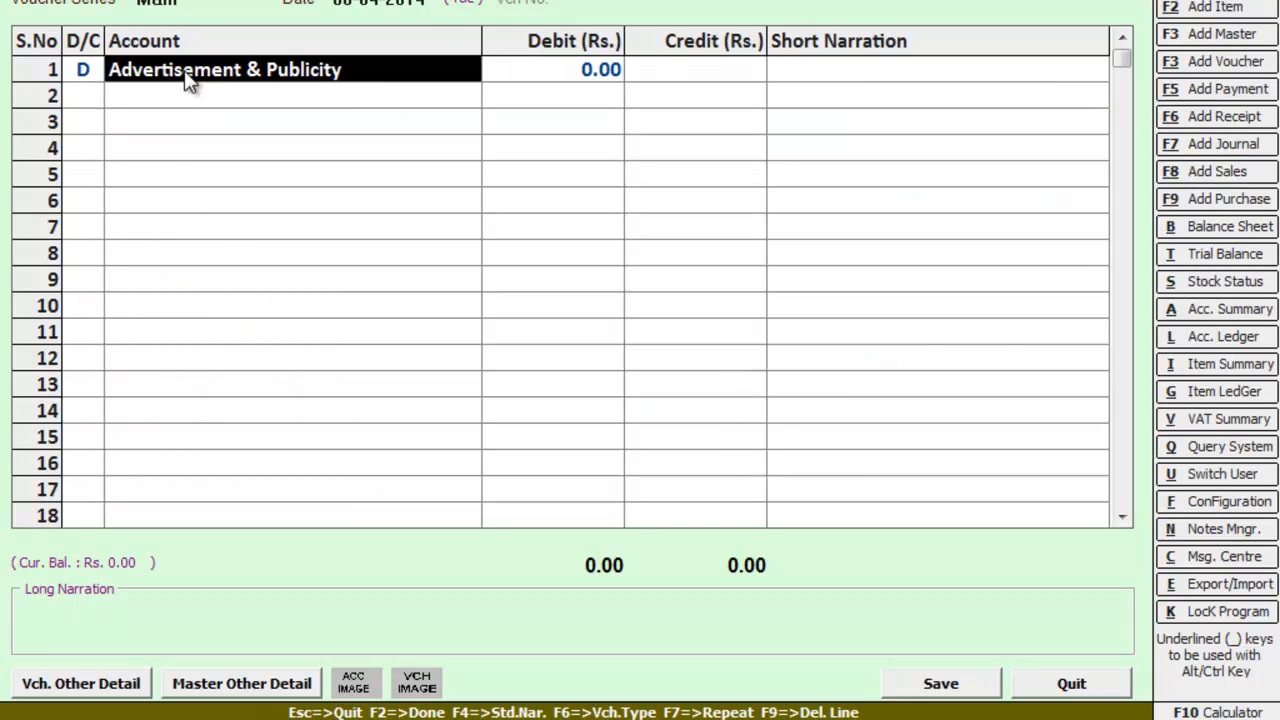
left_click(184, 70)
double_click(184, 70)
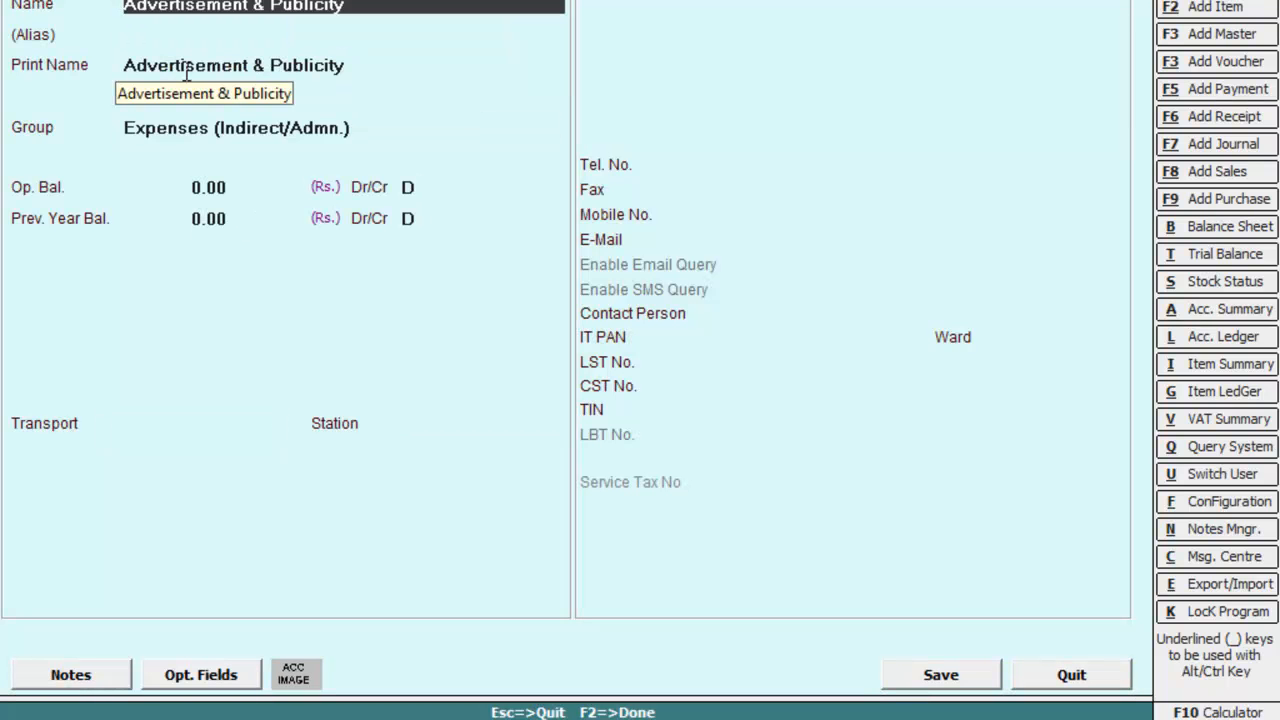
key("Return")
key("Return")
key("Return")
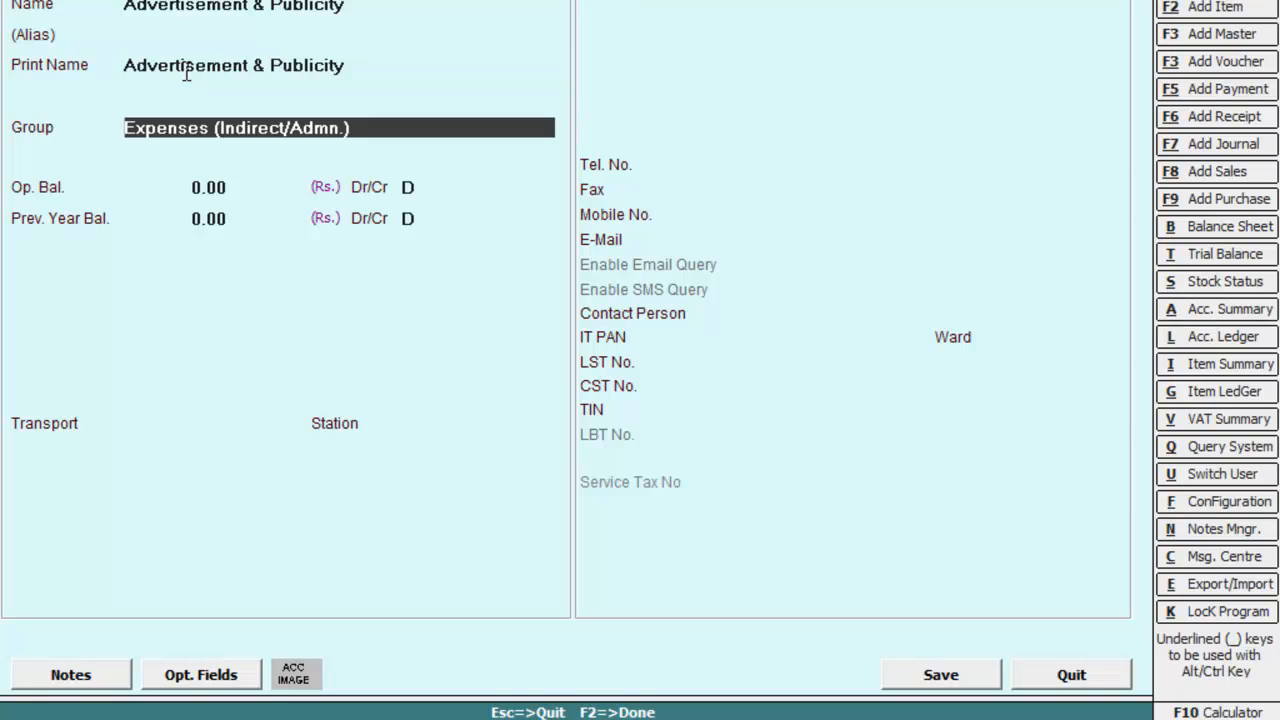
key("Return")
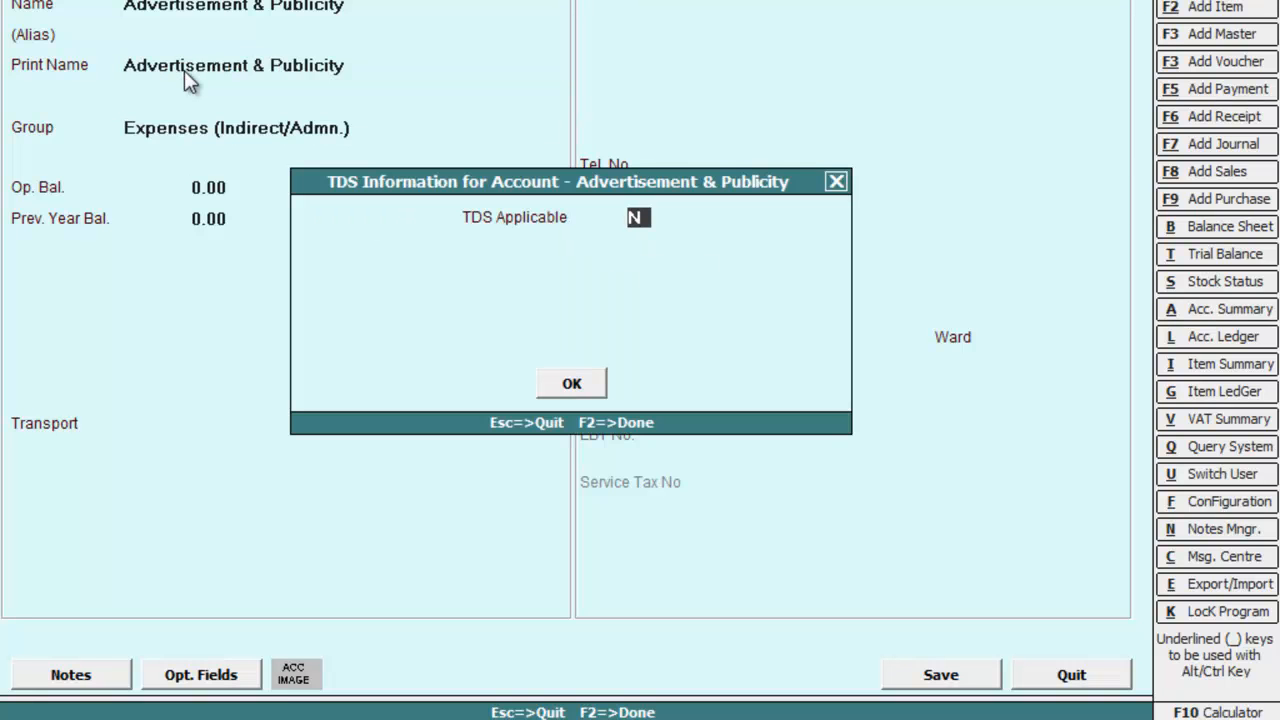
type("Y")
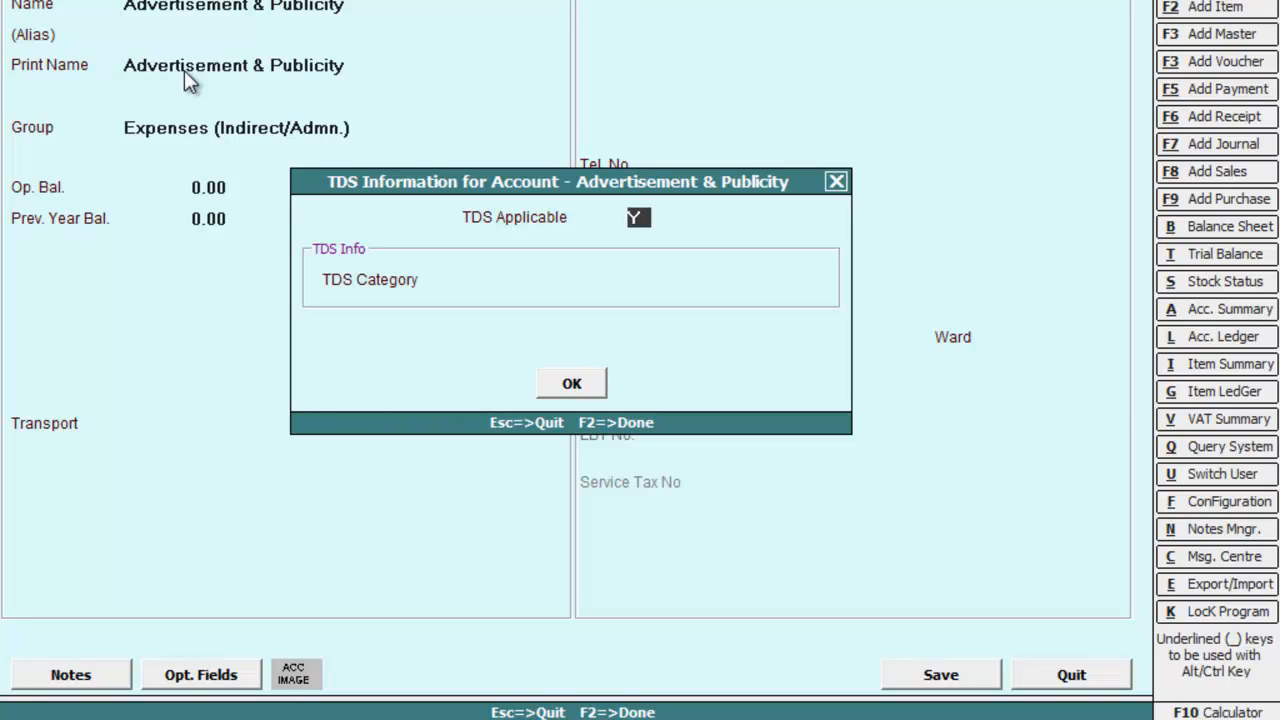
key("Return")
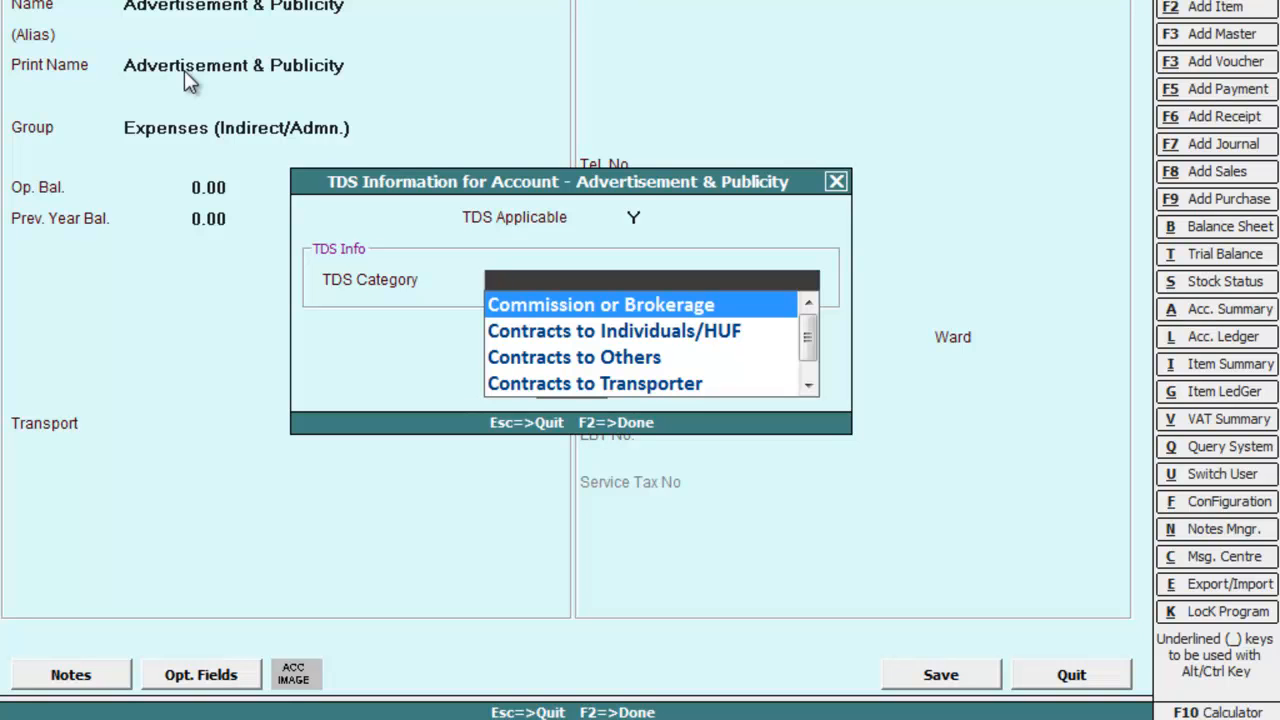
- Set the TDS Category of the Advertisement & Publicity account to Contracts to Others
key("Down")
key("Down")
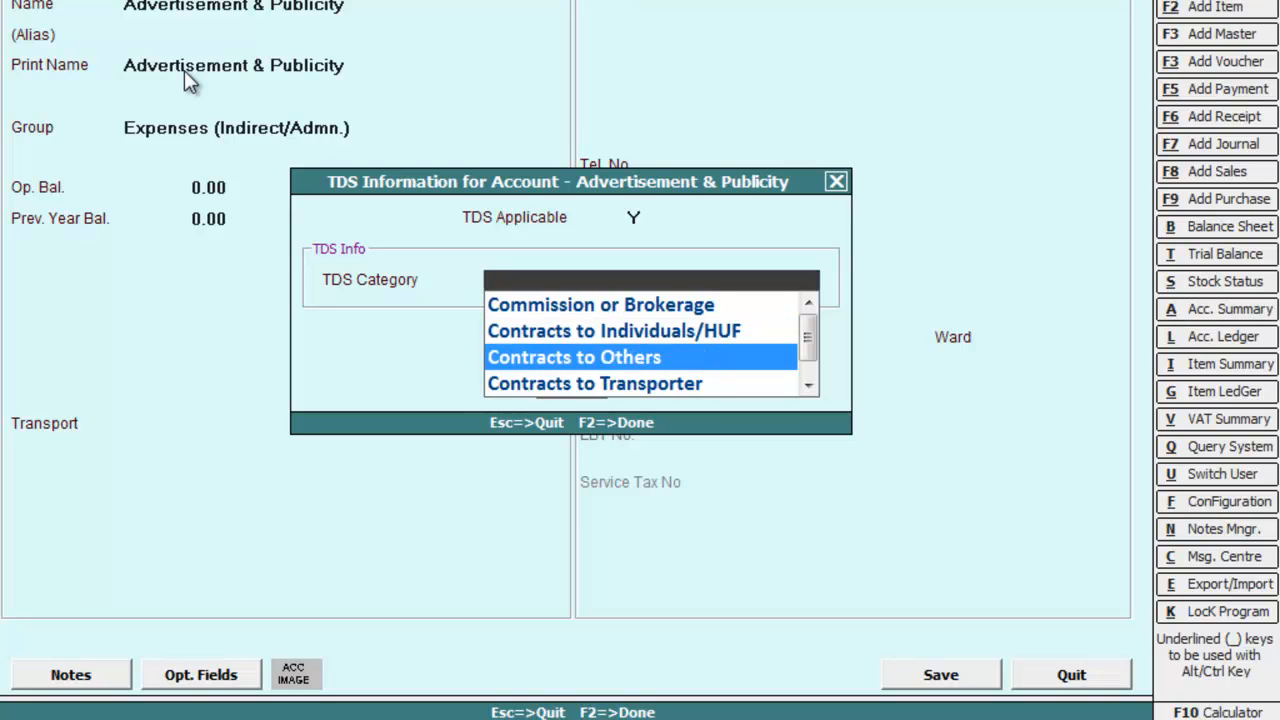
key("Down")
key("Down")
key("Down")
key("Down")
key("Down")
key("Down")
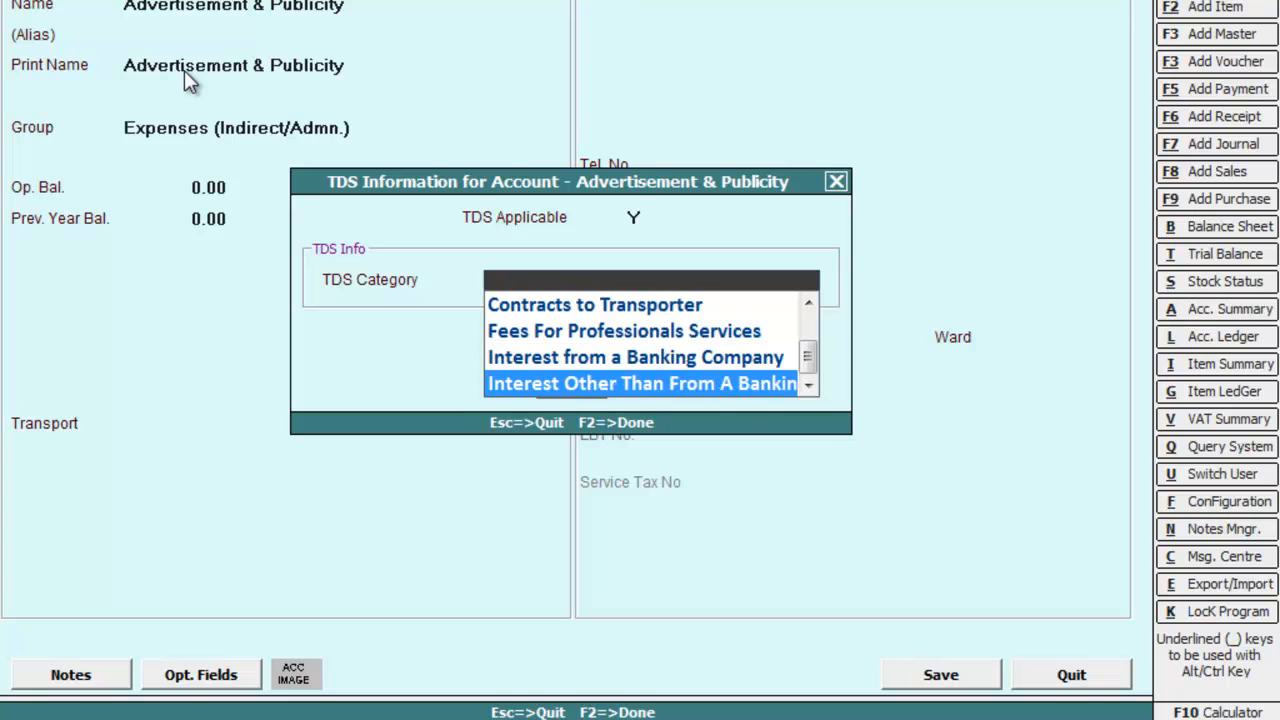
key("Up")
key("Up")
key("Up")
key("Up")
key("Up")
key("Up")
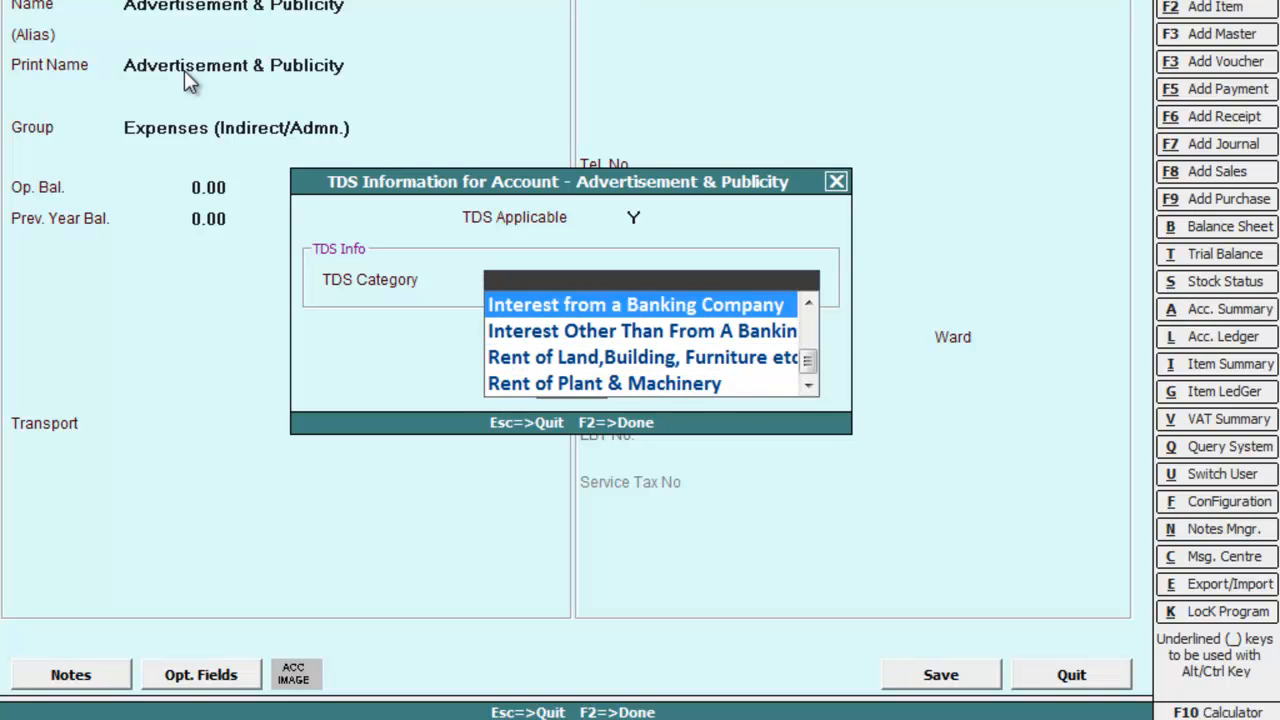
key("Up")
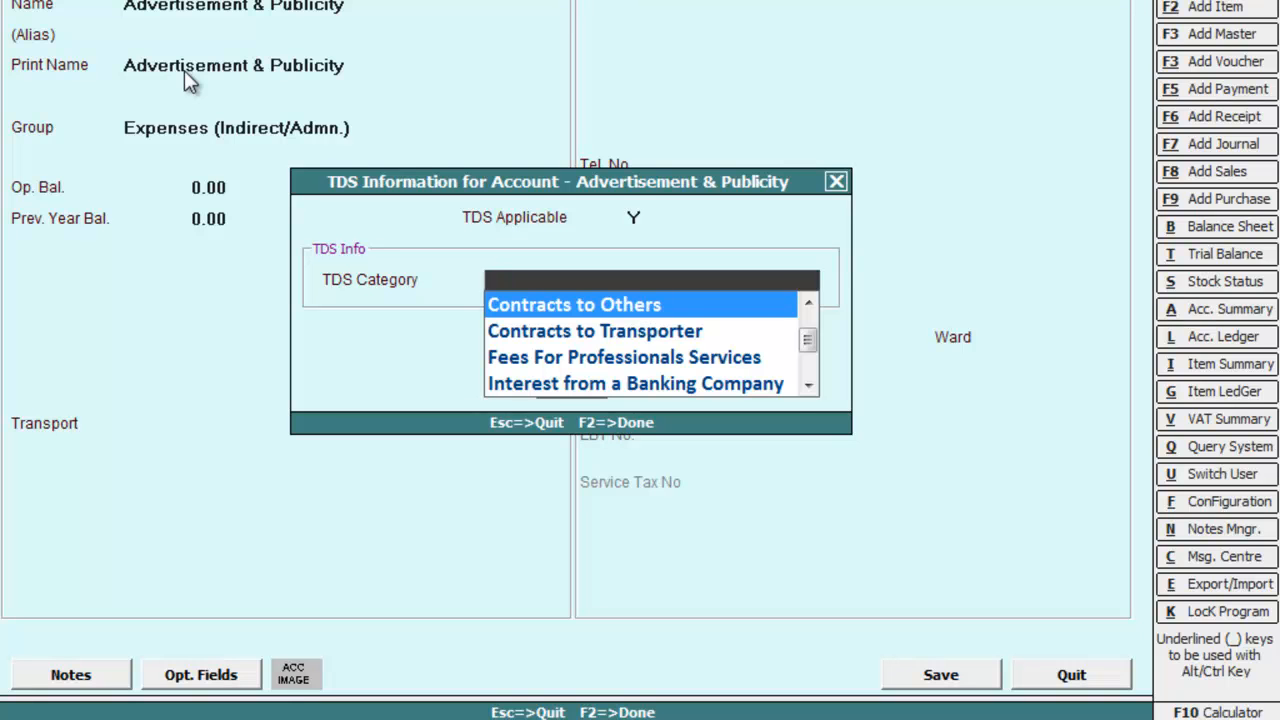
key("Return")
key("Return")
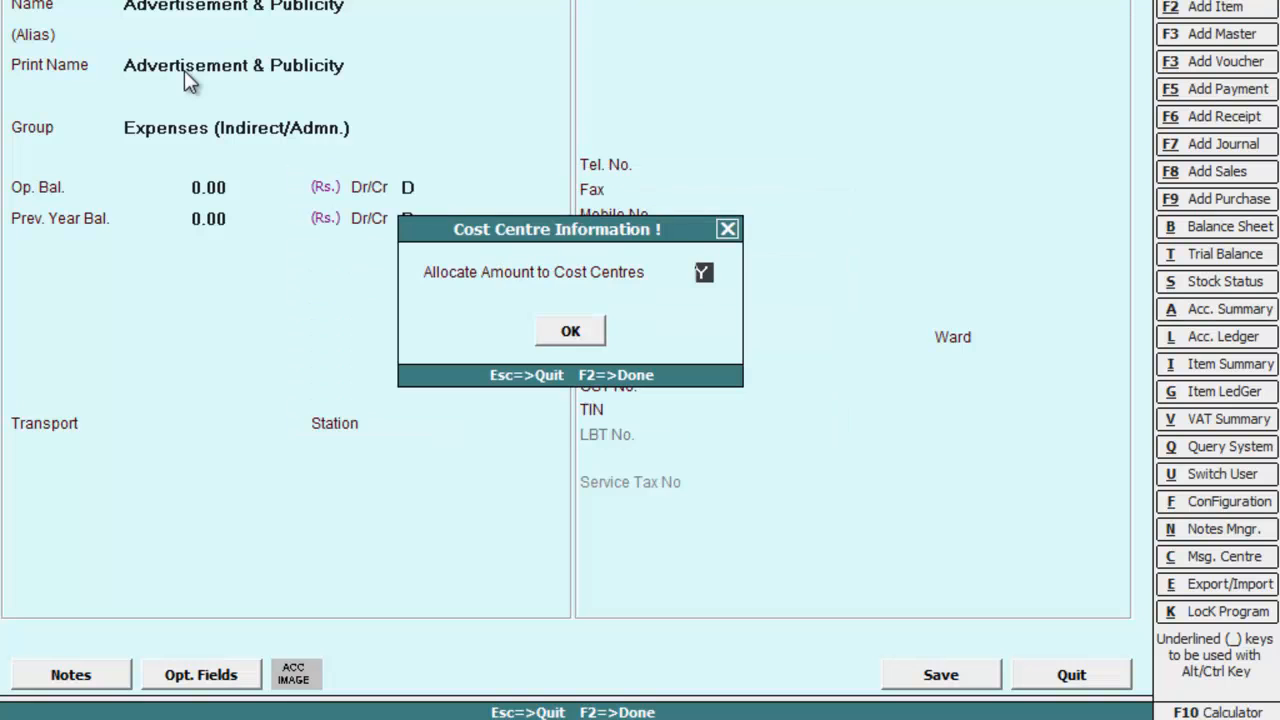
- Set Allocate Amount to Cost Centres to N and save the Advertisement & Publicity account master
type("N")
key("Return")
key("Return")
key("Return")
key("Return")
key("Return")
key("Return")
key("Return")
key("Return")
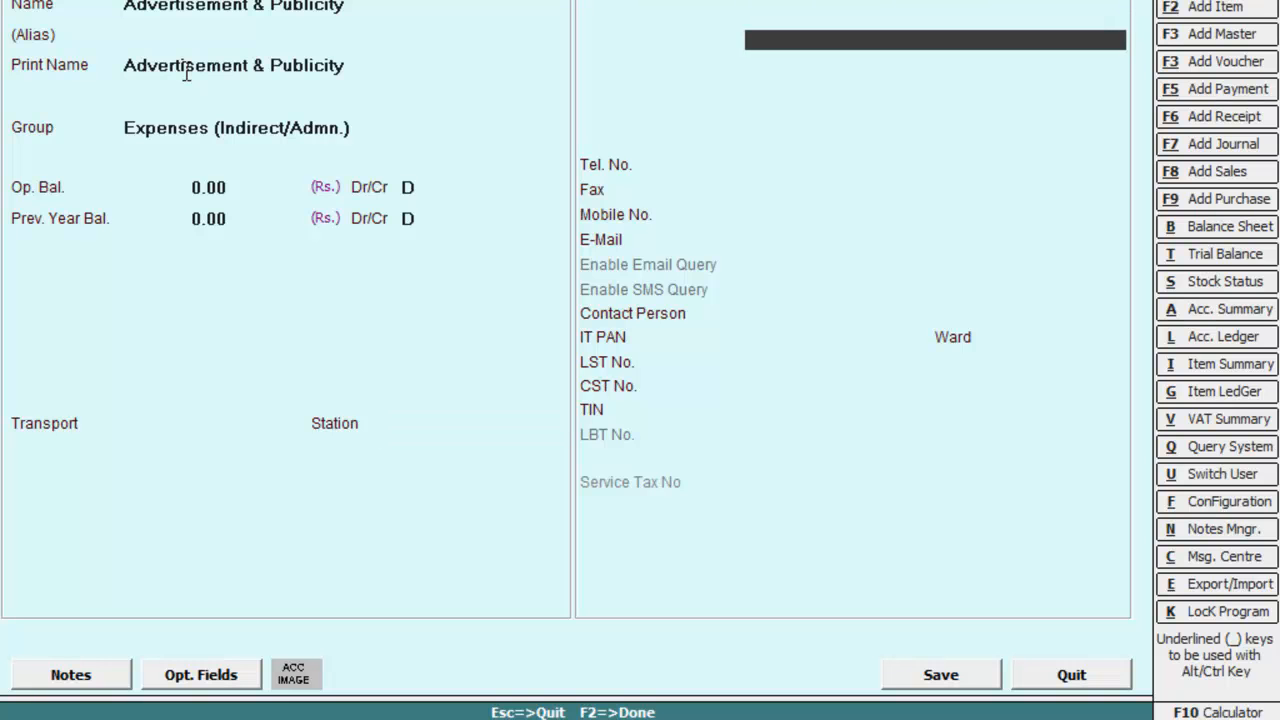
key("Return")
key("Return")
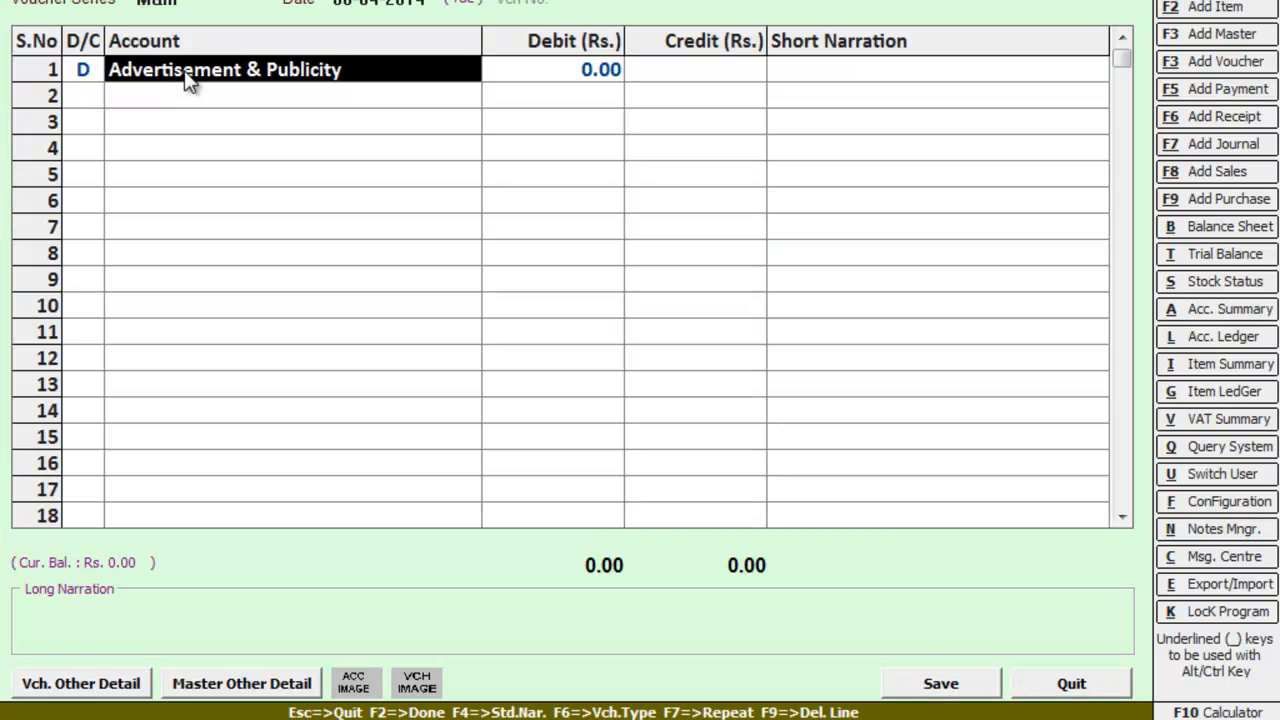
- Enter a debit of 90000 for Advertisement & Publicity and start a credit entry on the second line
key("Return")
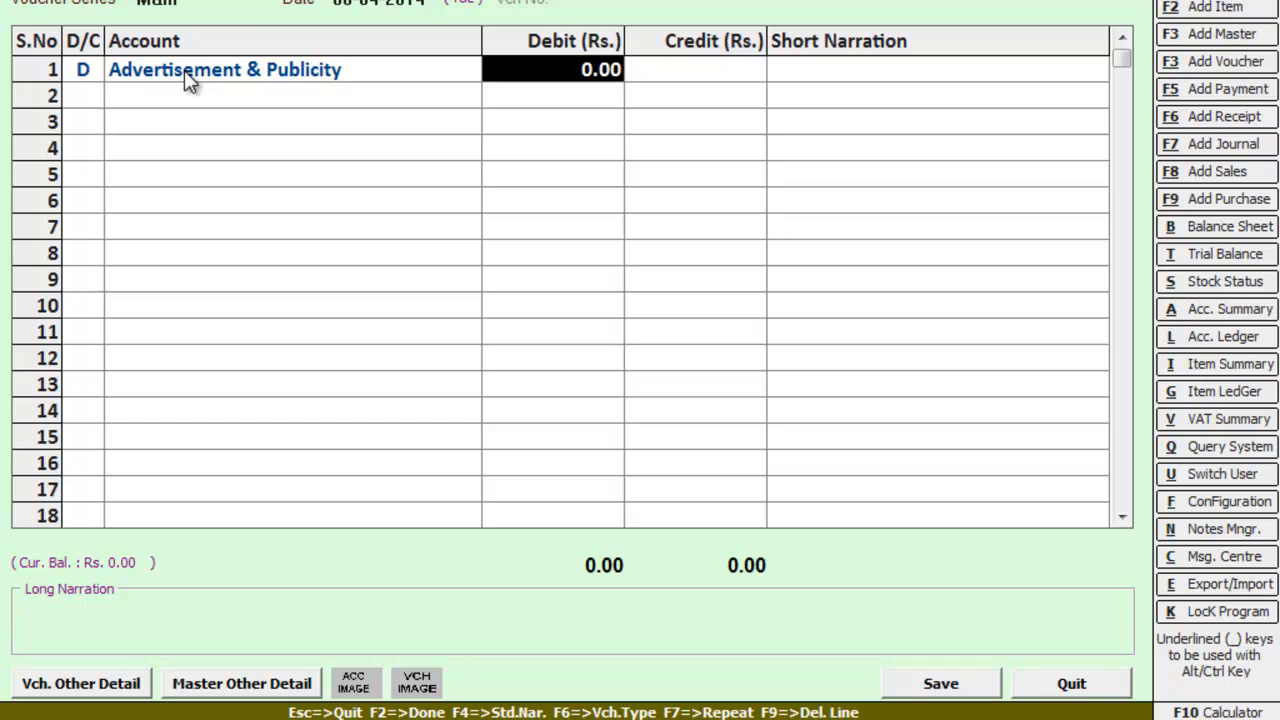
type("90000")
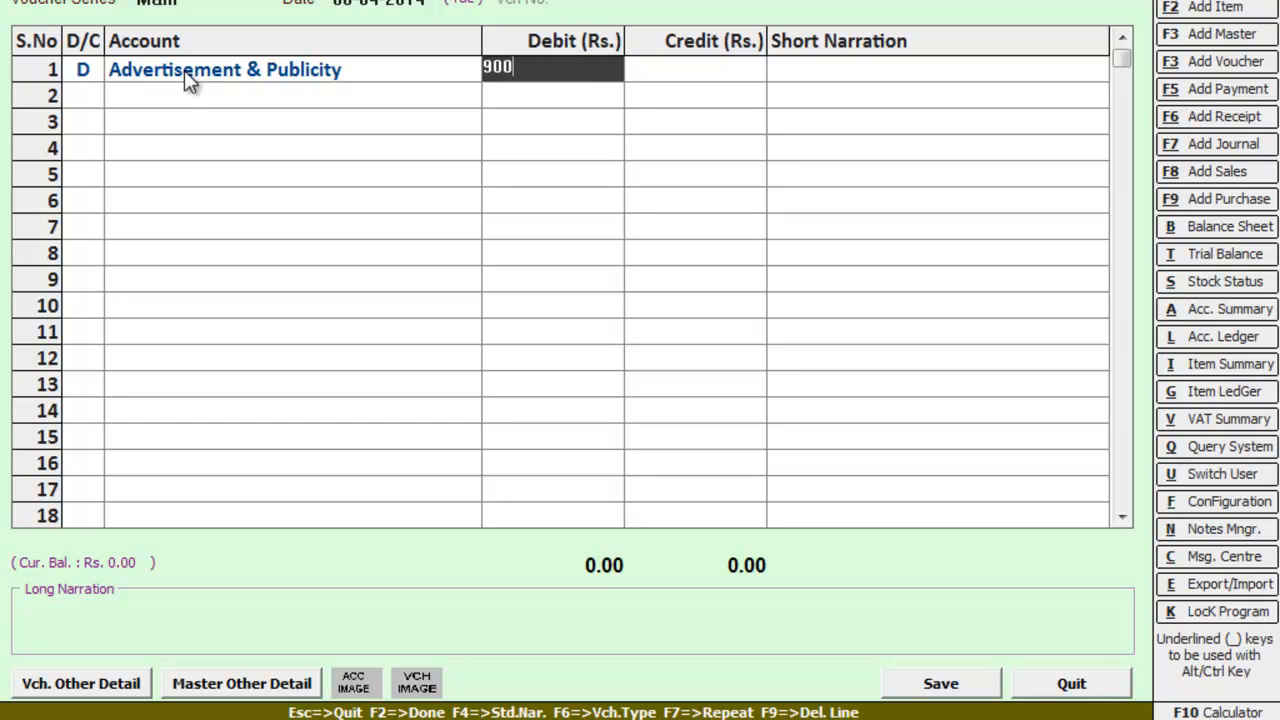
key("Return")
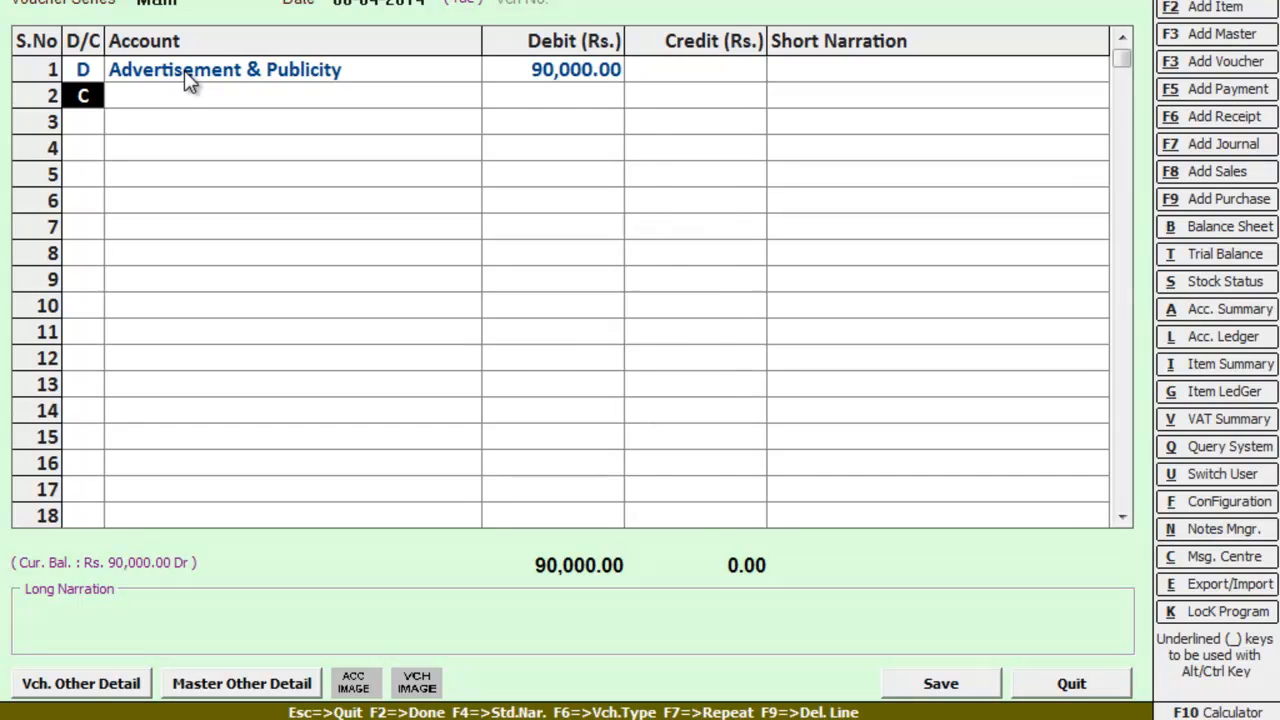
key("Return")
key("Return")
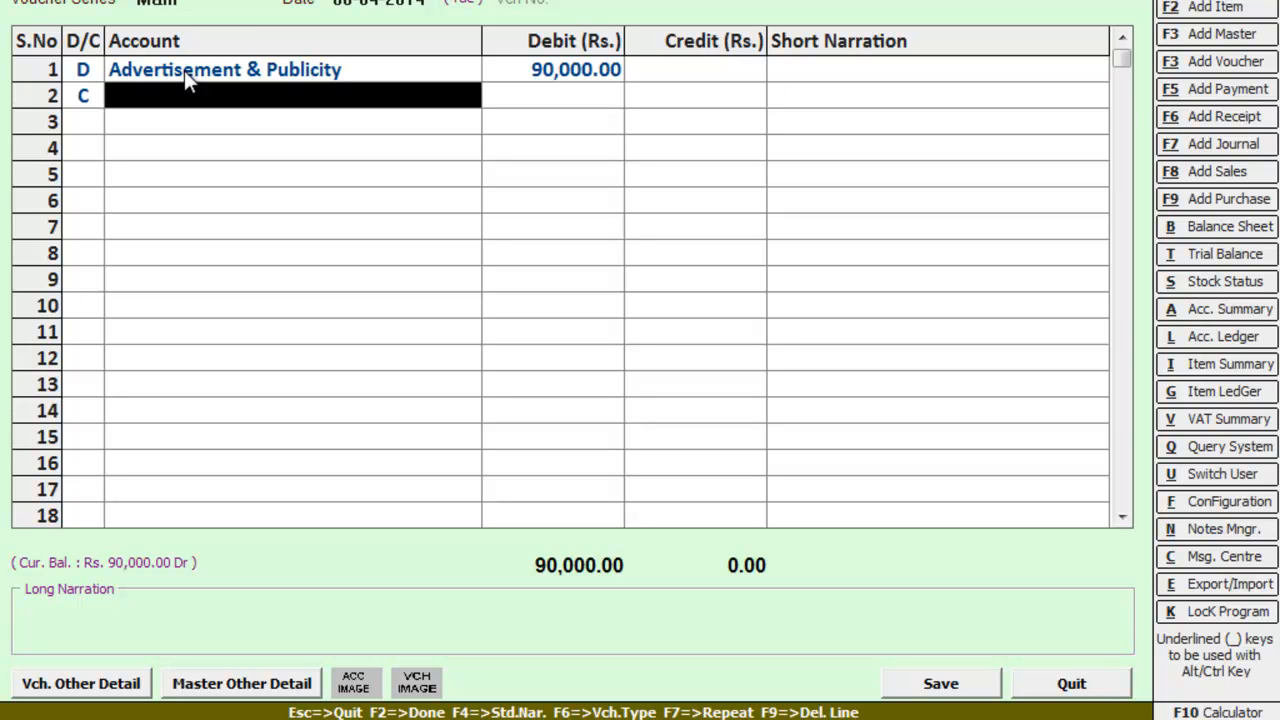
- Start a new account master from the voucher's second line, named Trinity Ad Agency, in the Sundry Creditors group
key("F3")
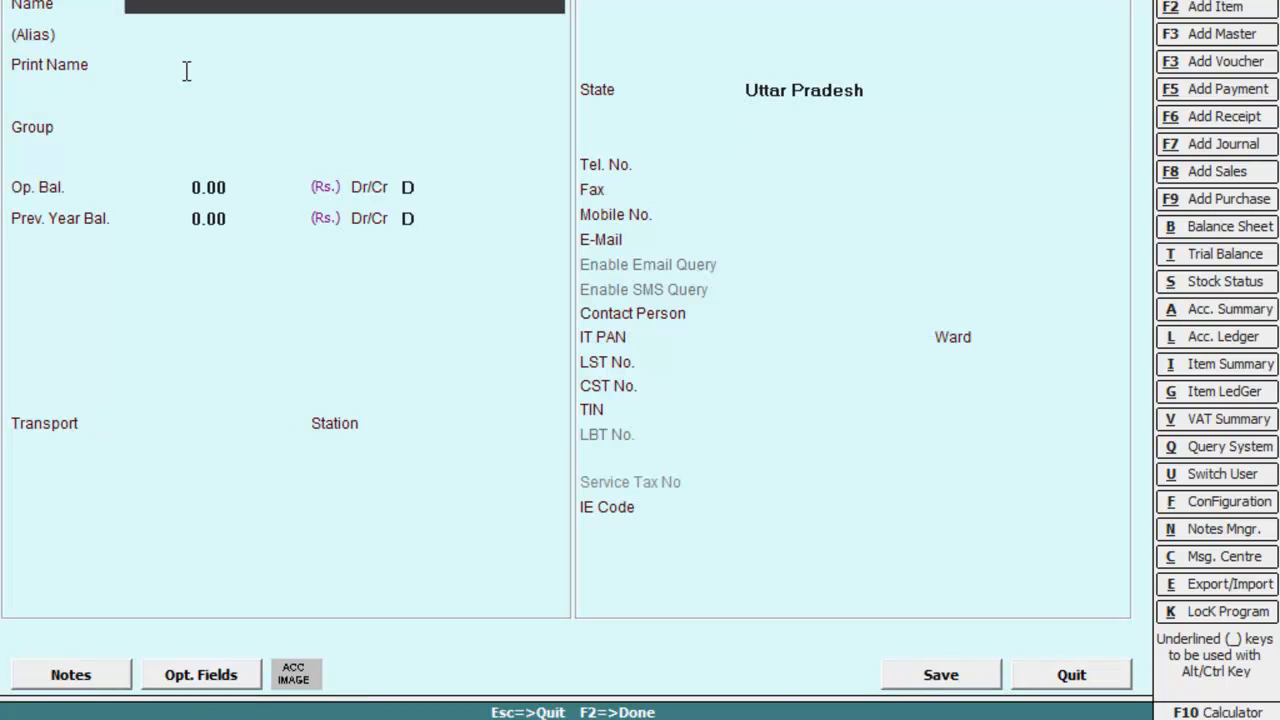
type("trinity ad agency")
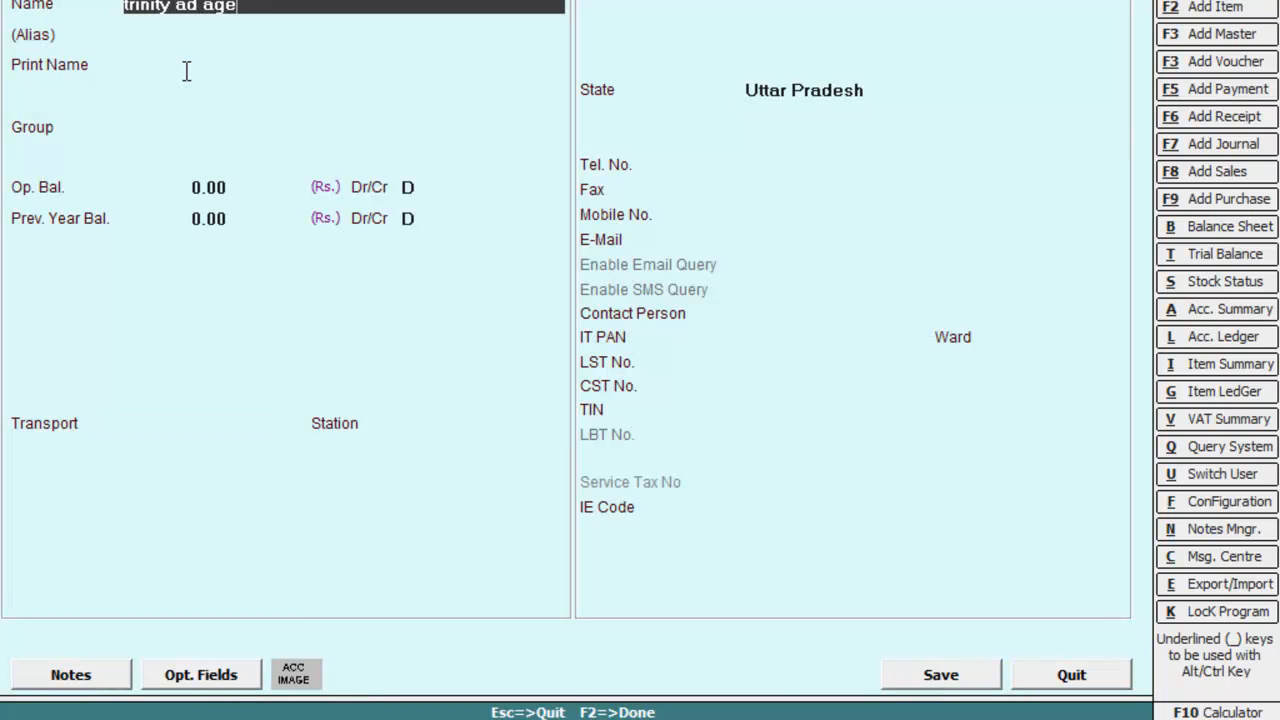
key("Return")
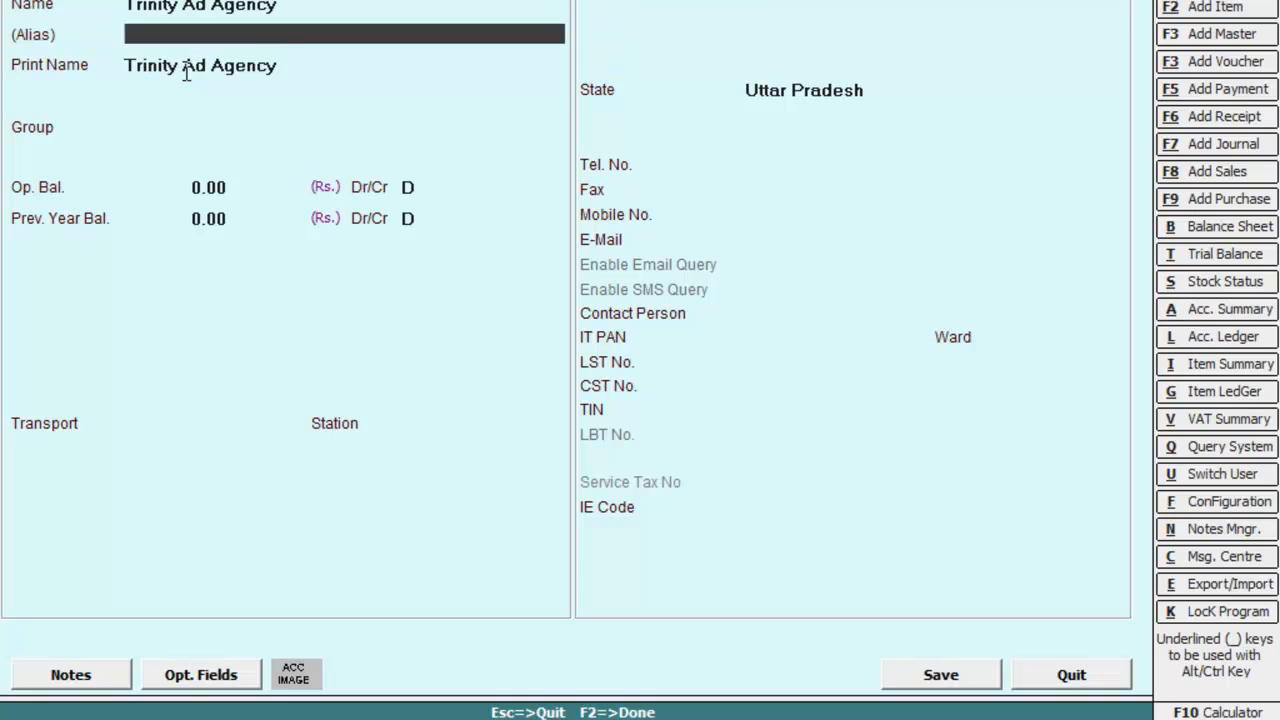
key("Return")
key("Return")
type("s")
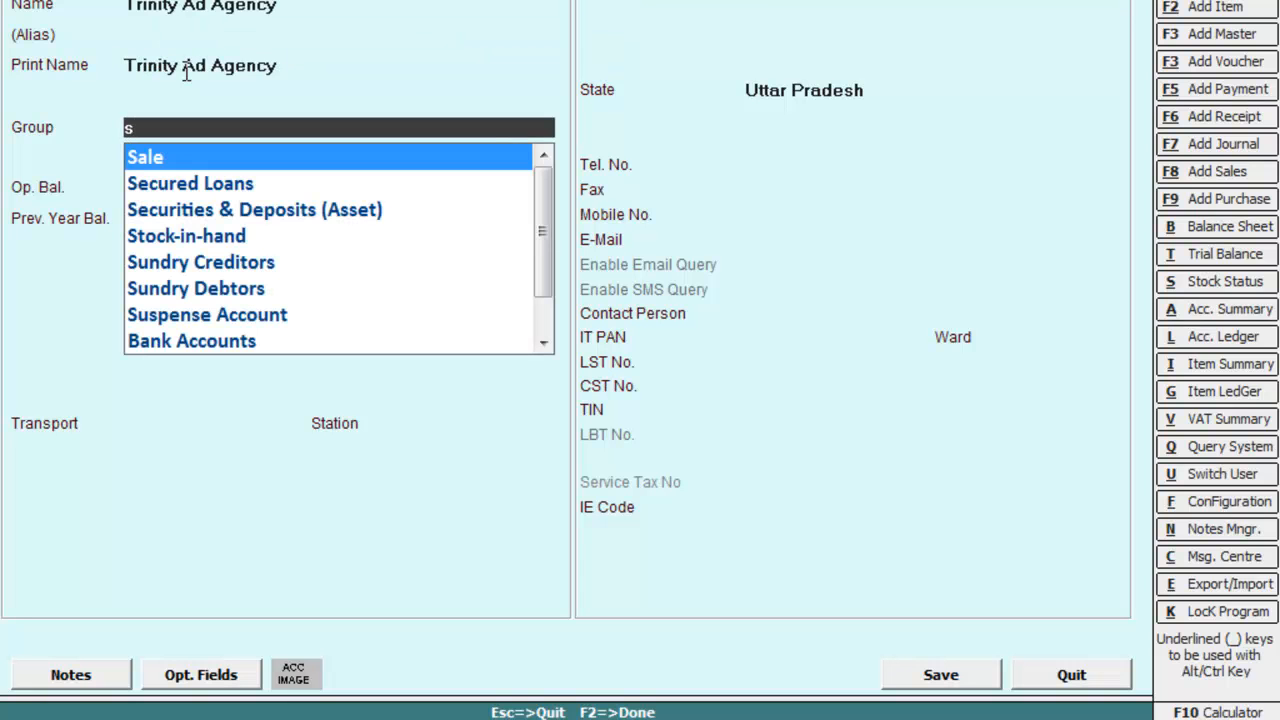
key("Down")
key("Down")
key("Down")
key("Down")
key("Return")
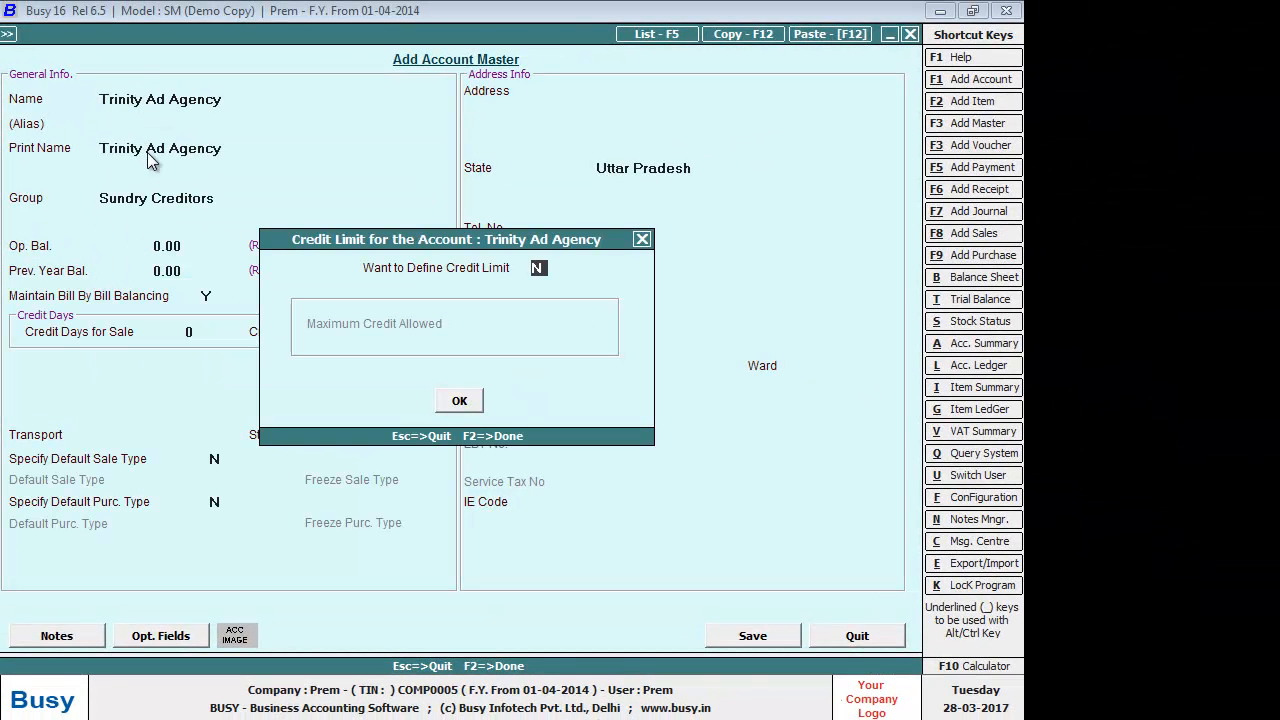
- Leave the credit limit undefined, set TDS Applicable to Y and choose Partnership Firm as the Party Payee Category
key("Return")
key("Return")
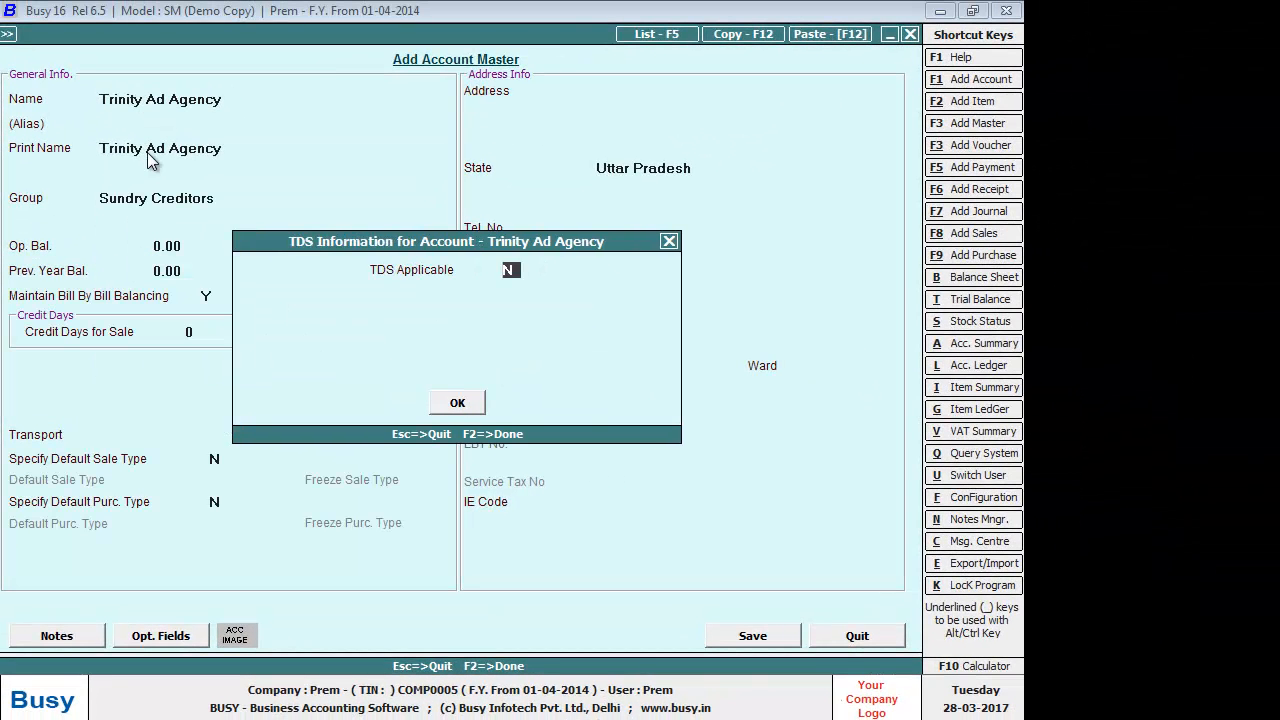
type("y")
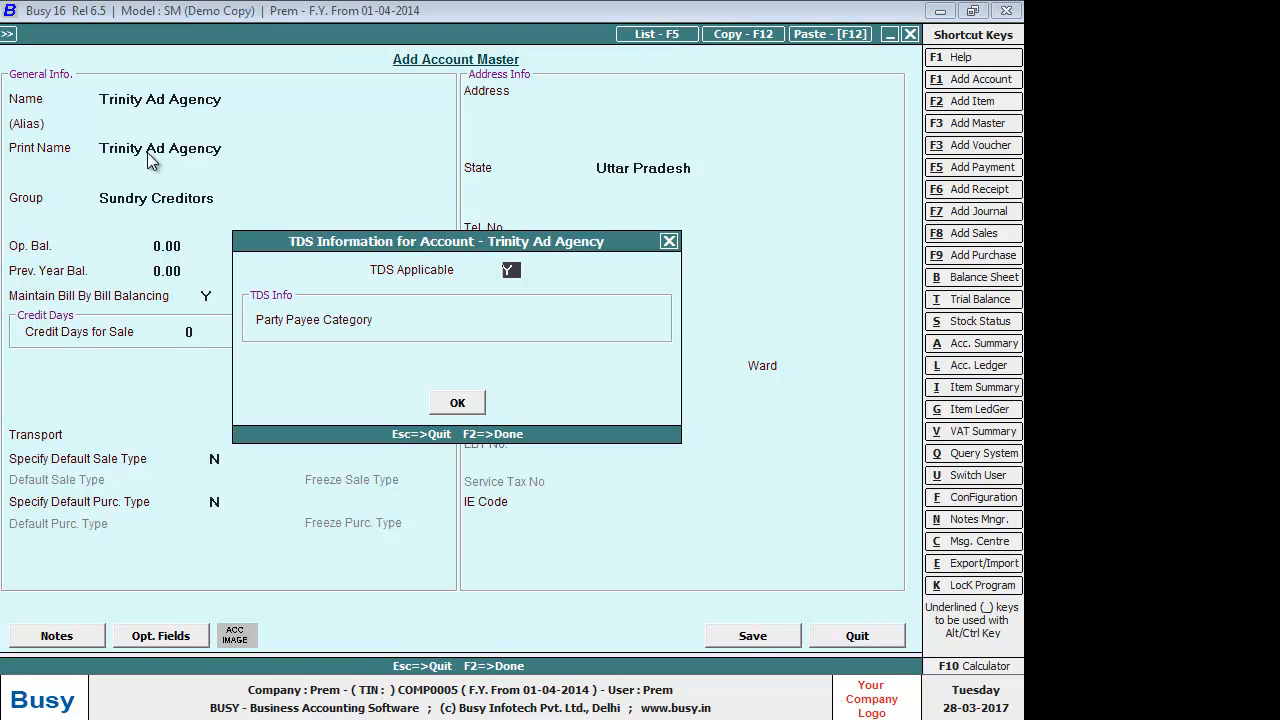
key("Return")
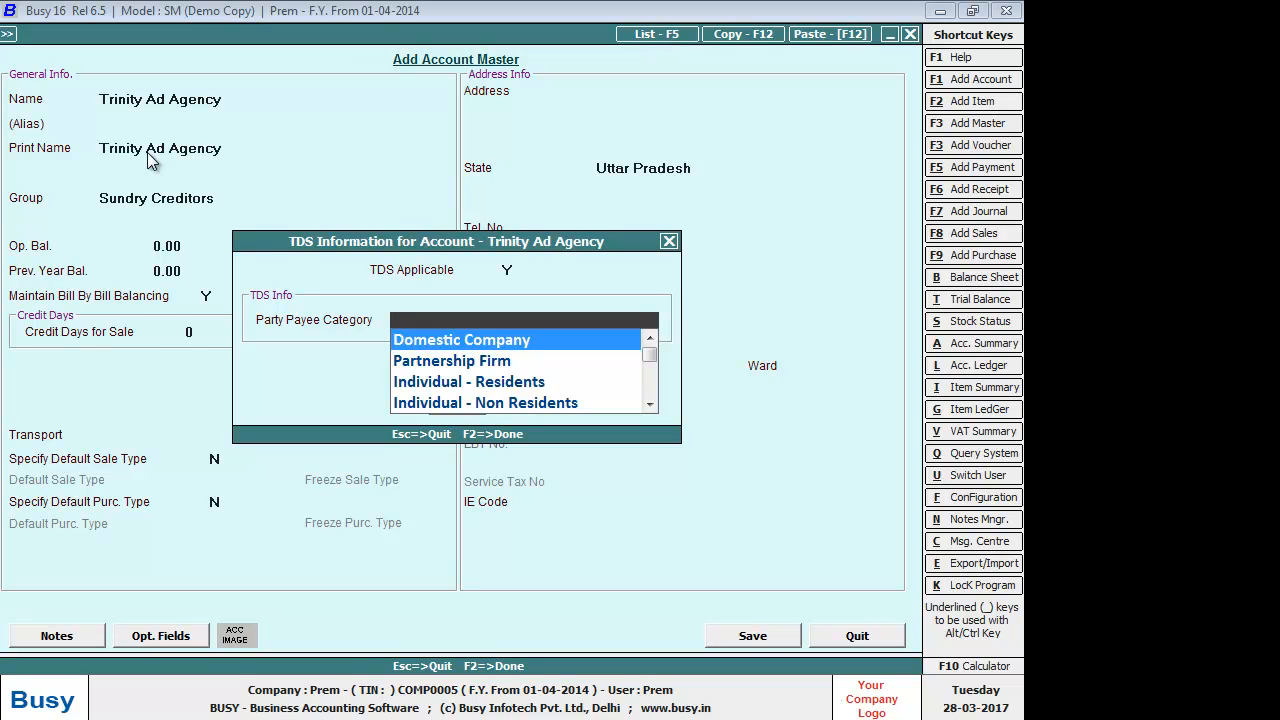
key("Down")
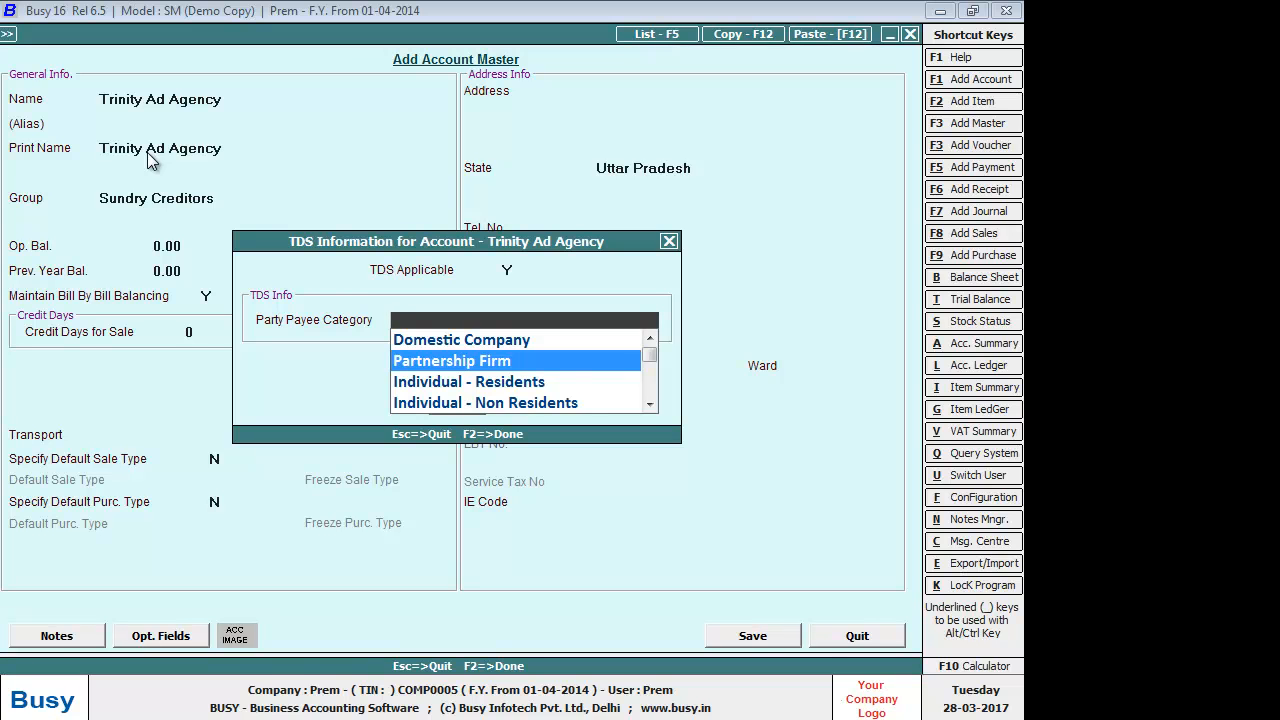
key("Return")
key("Return")
- Save the Trinity Ad Agency account with its remaining fields at their defaults and use it on the voucher's credit line
key("Return")
key("Return")
key("Return")
key("Return")
key("Return")
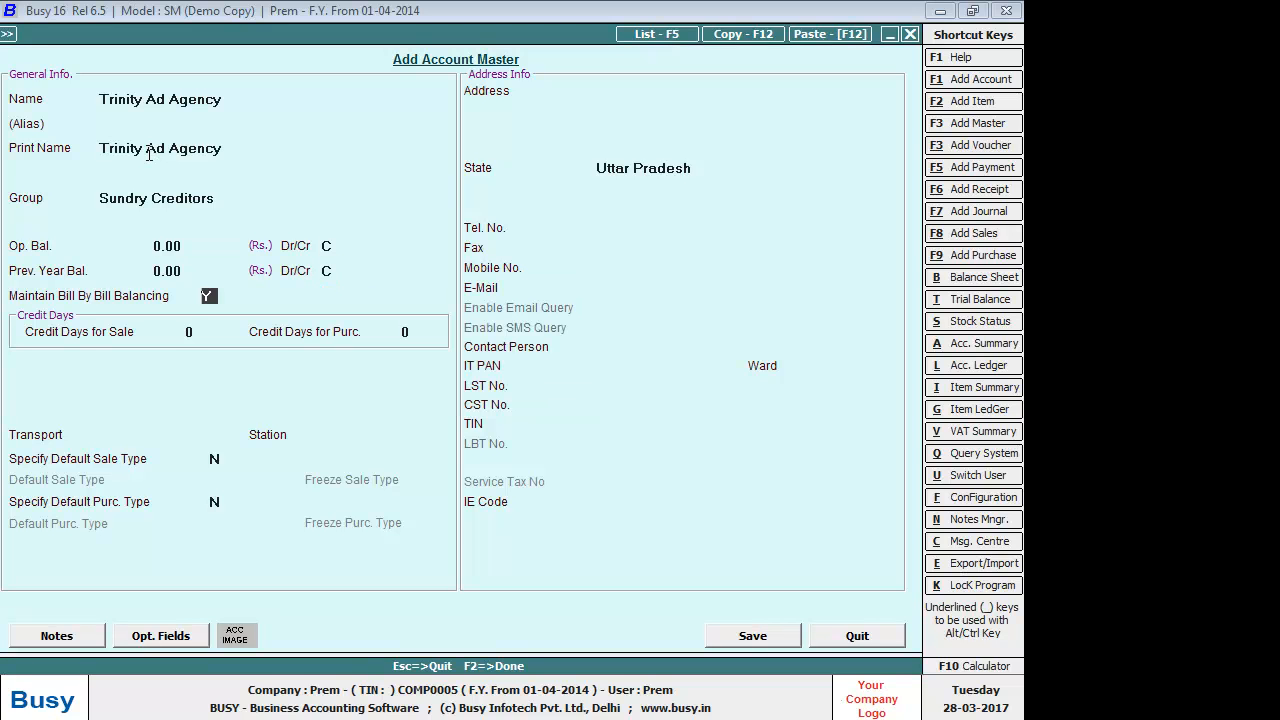
key("F2")
key("Return")
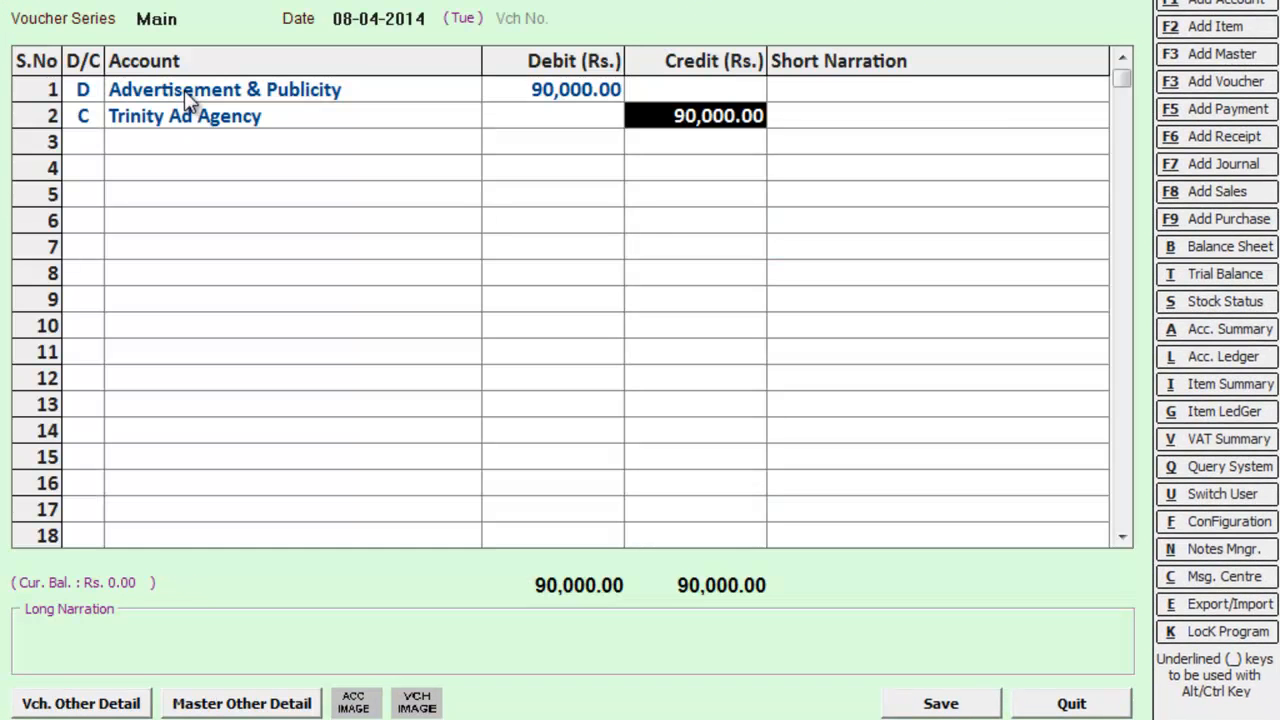
- Accept the 90,000.00 credit for Trinity Ad Agency, then leave the journal voucher and the transactions list
key("Return")
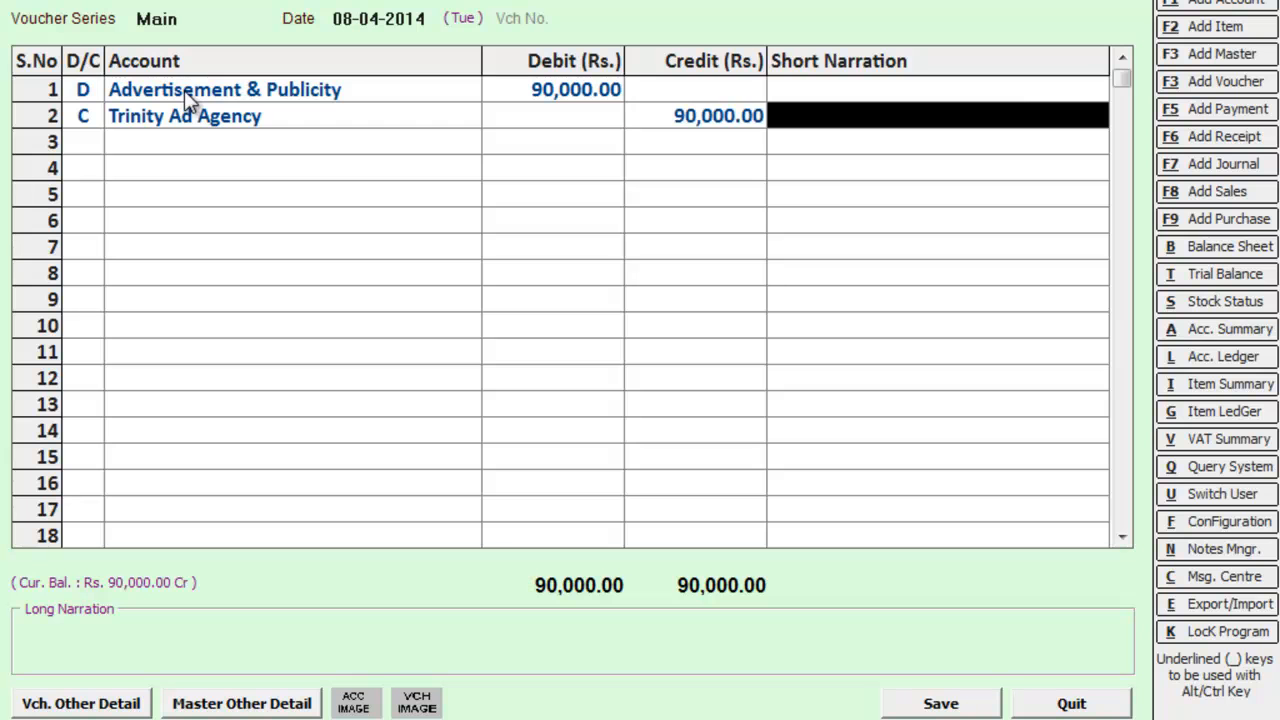
key("F2")
key("Return")
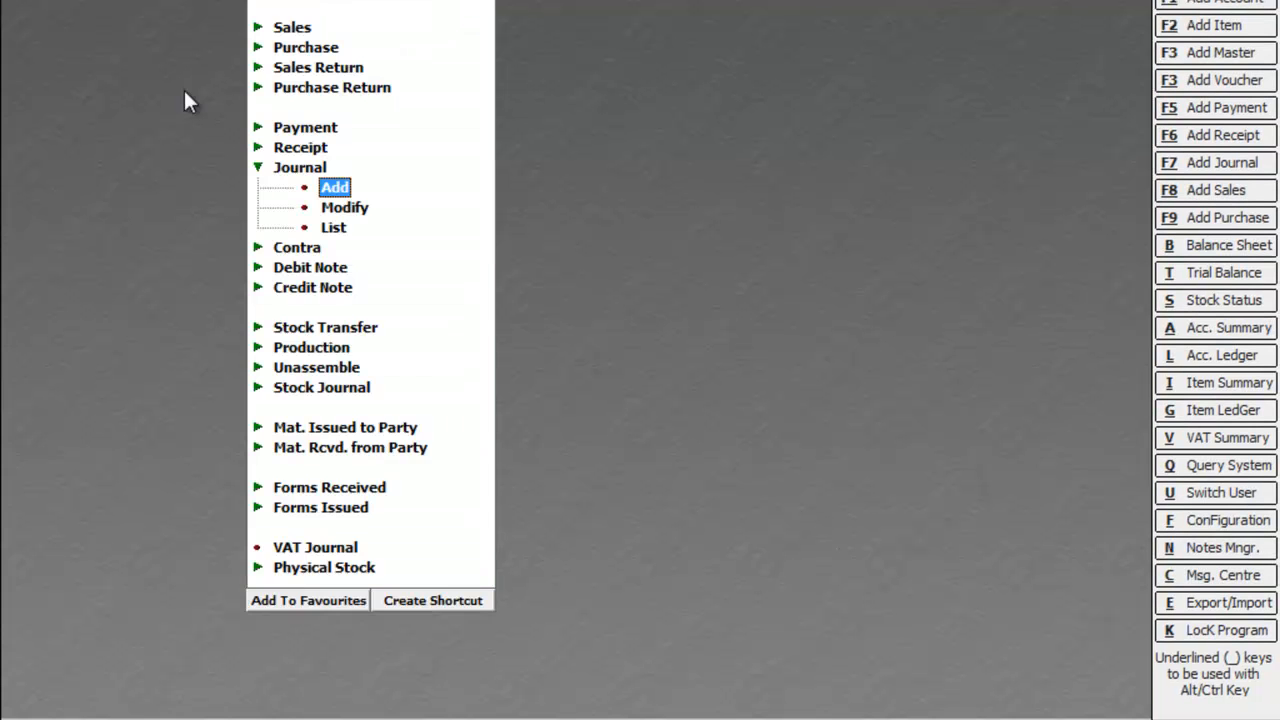
key("Escape")
key("Escape")
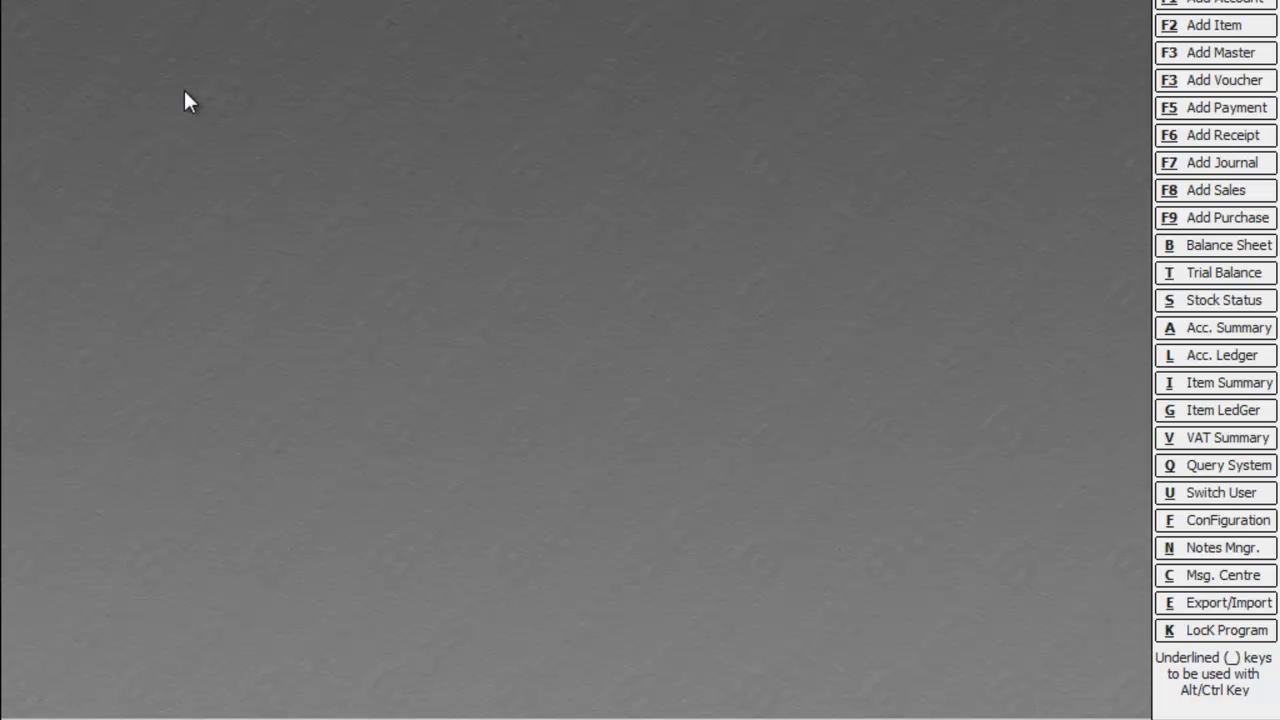
key("Return")
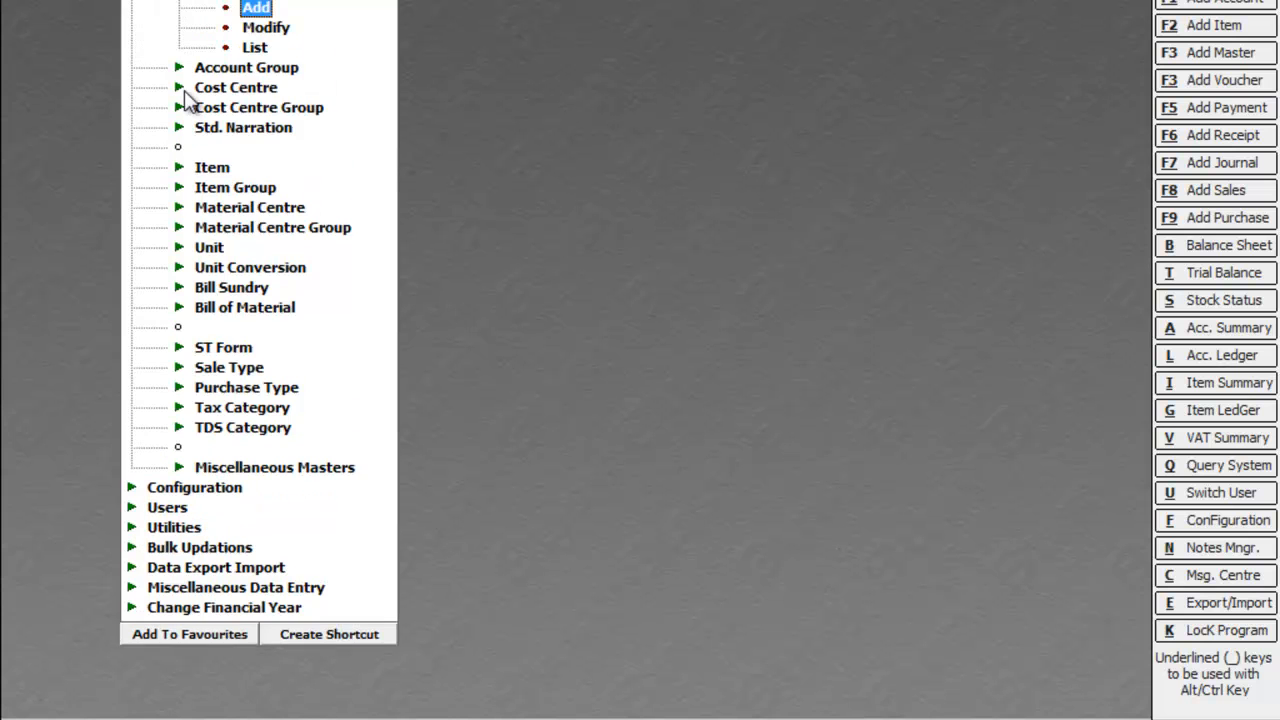
key("Return")
type("tds on adv")
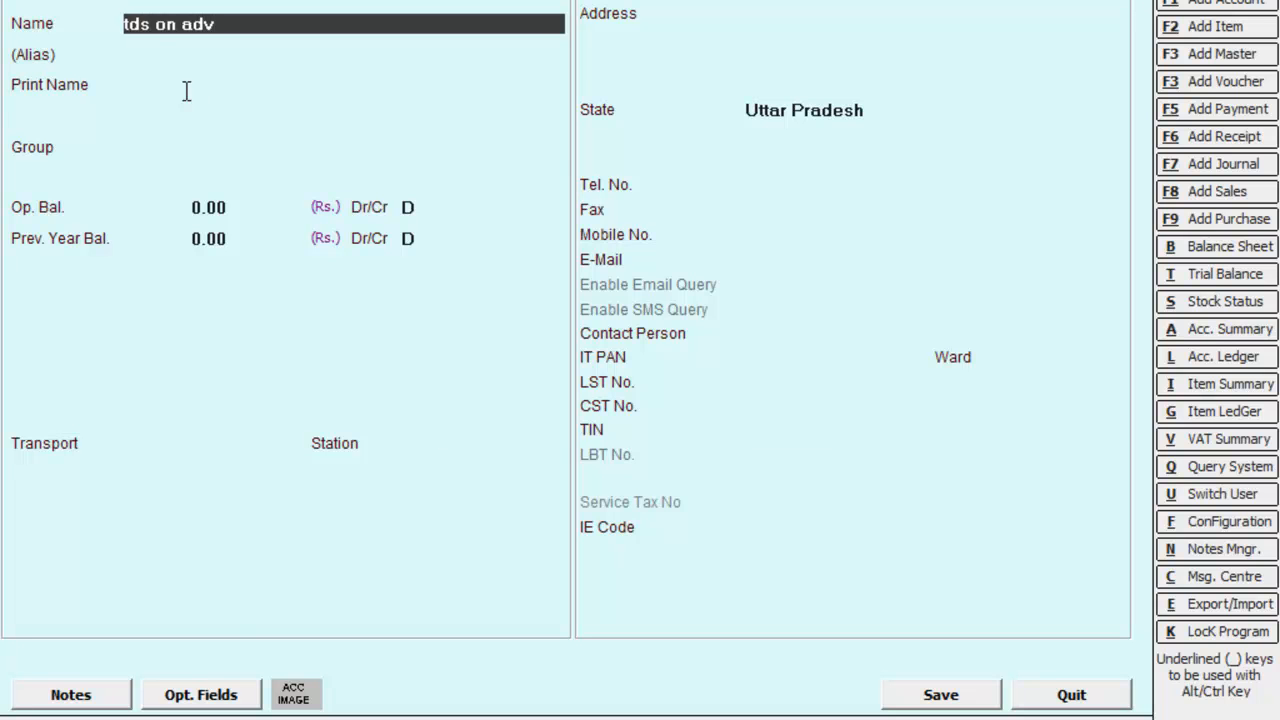
key("Escape")
key("Escape")
key("Escape")
key("Escape")
key("Escape")
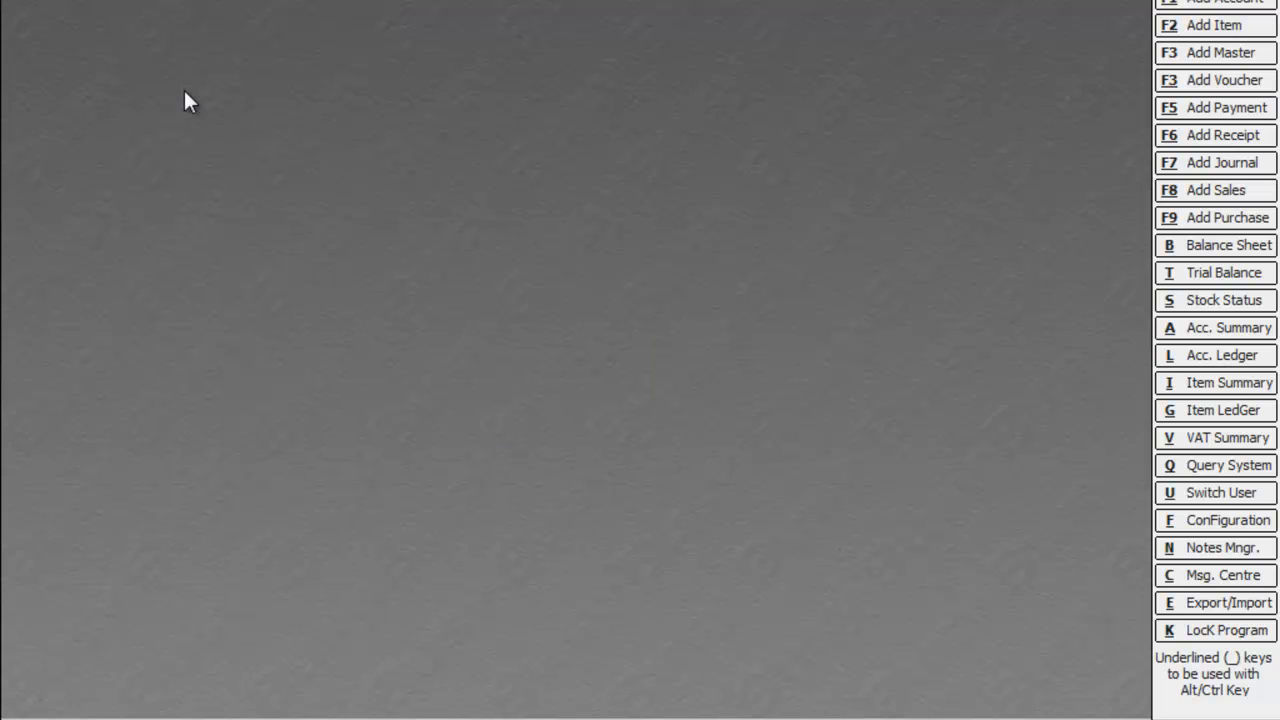
- Start adding a journal voucher in the Main series dated 08-04-2014, with a debit entry on the first line
key("Return")
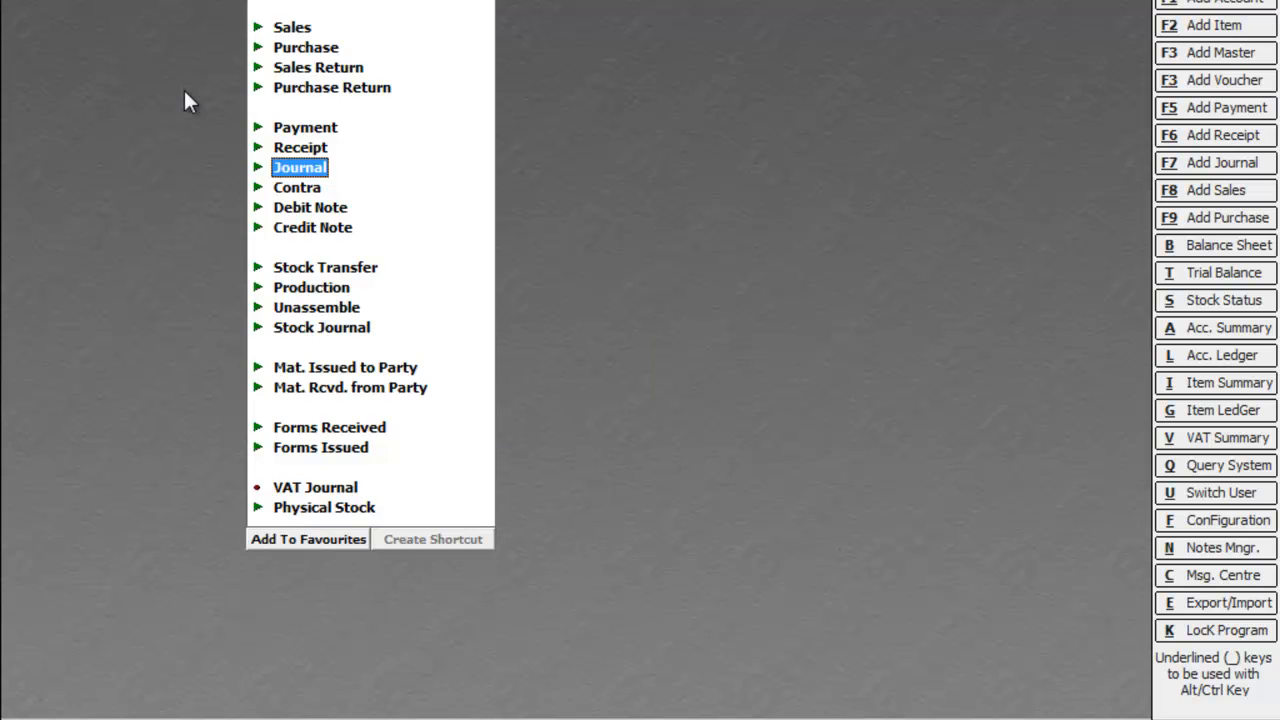
key("Return")
key("Return")
key("Return")
key("Return")
key("Return")
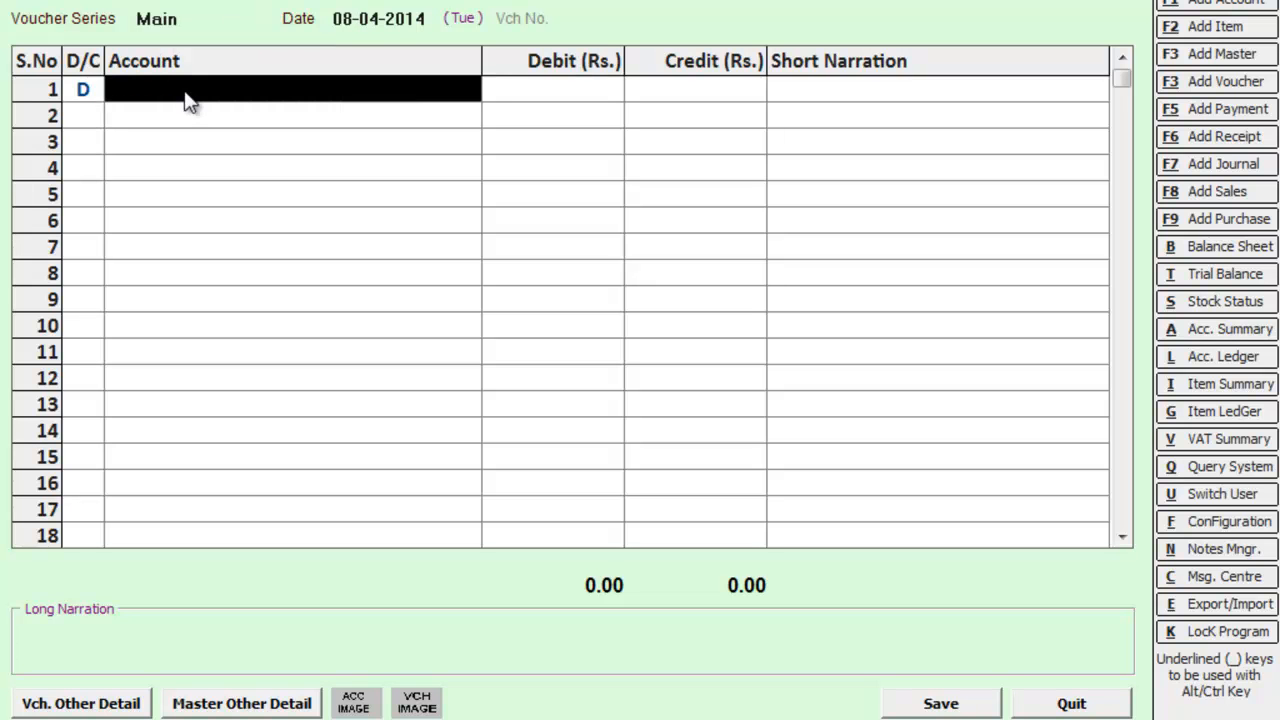
- Debit Advertisement & Publicity with 90000 on the first line and start a credit entry on the second line
type("a")
key("Return")
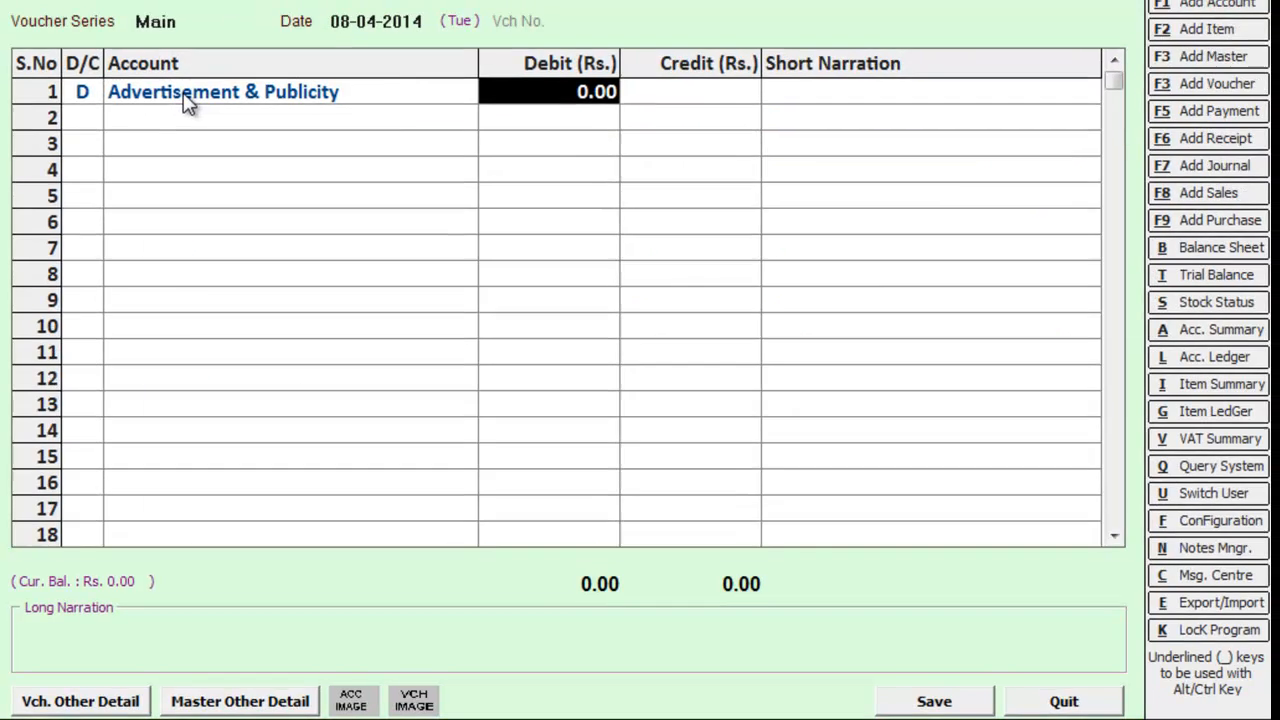
type("90,0")
type("00")
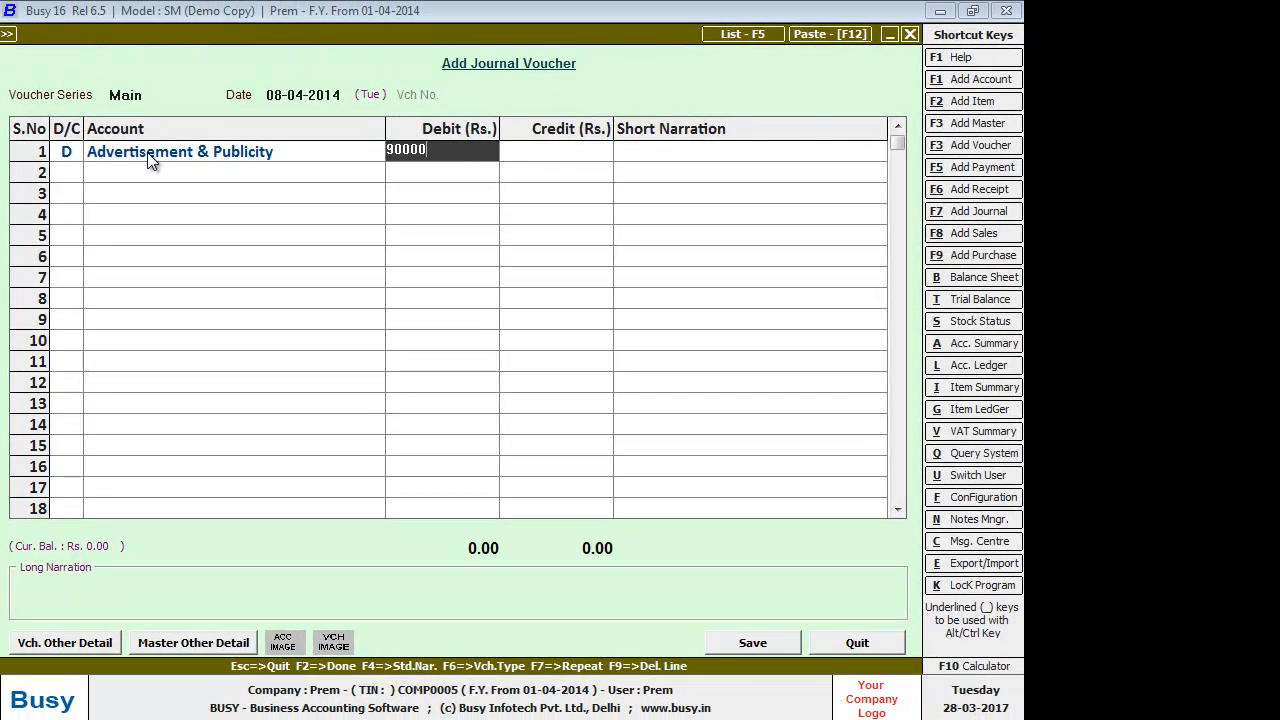
key("Return")
key("Return")
key("Return")
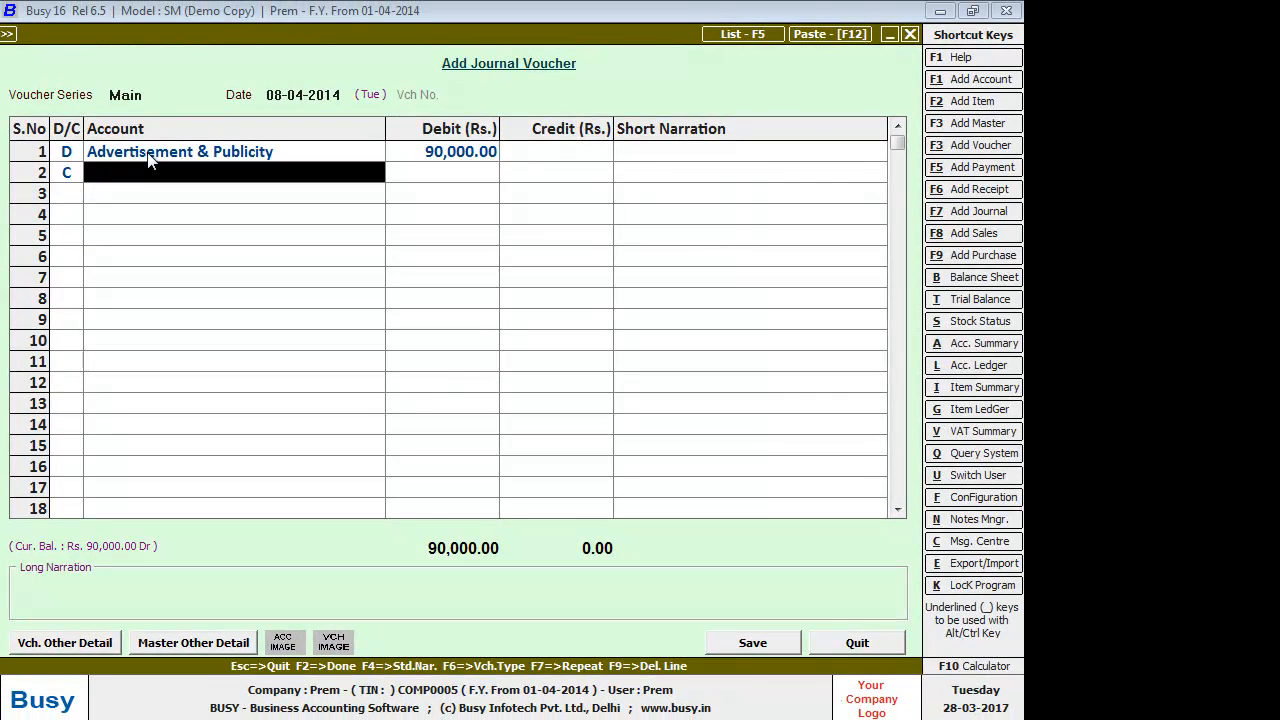
- Choose Trinity Ad Agency as the credit account on the voucher's second line
type("t")
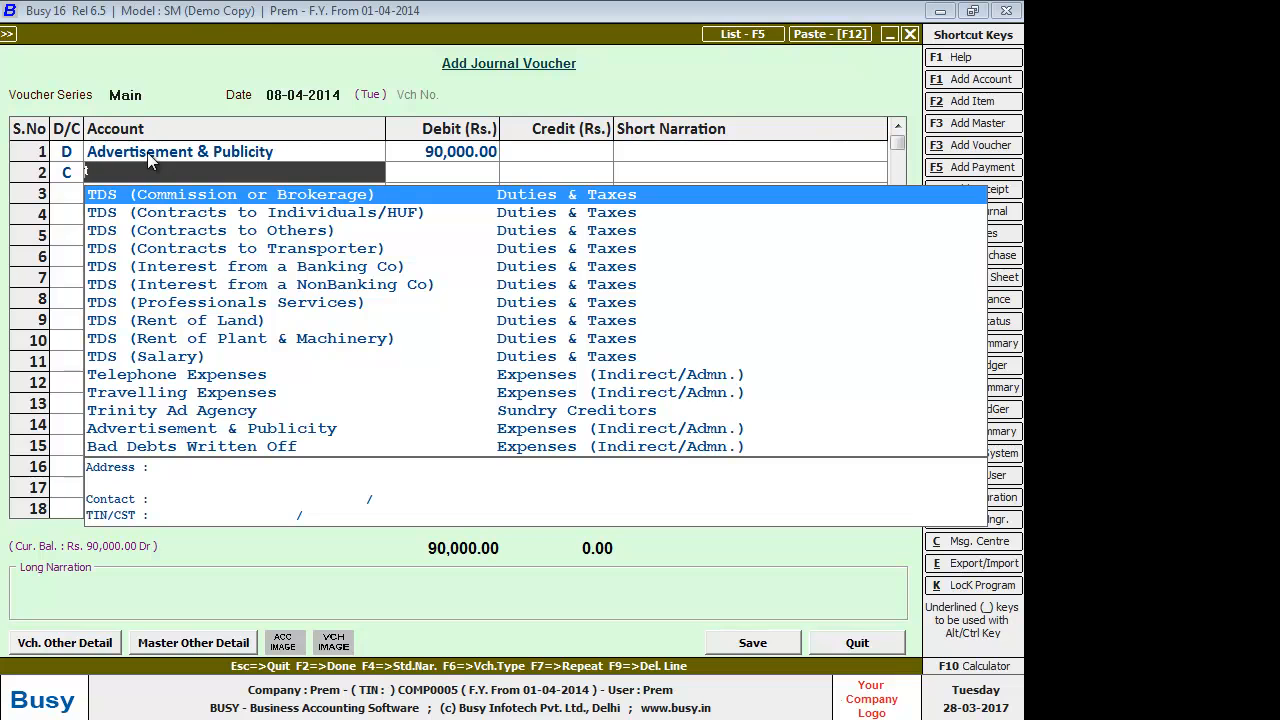
key("Down")
key("Down")
key("Down")
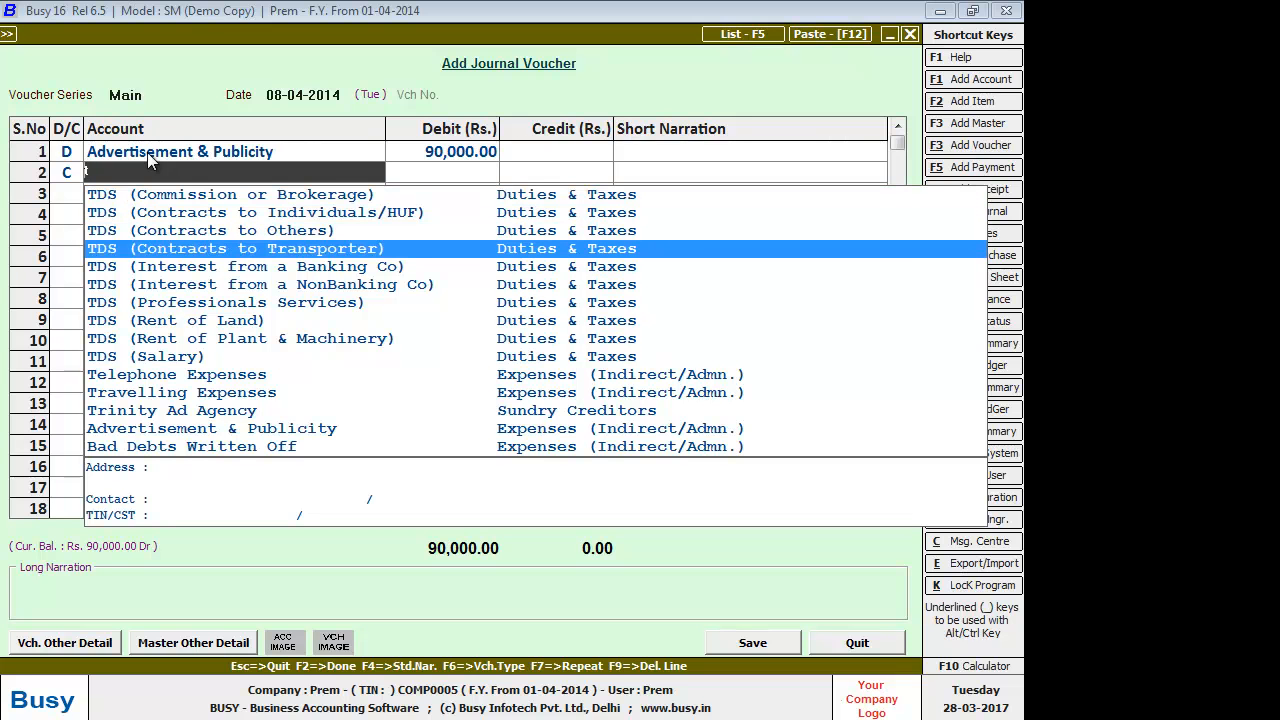
key("Up")
key("Up")
key("Up")
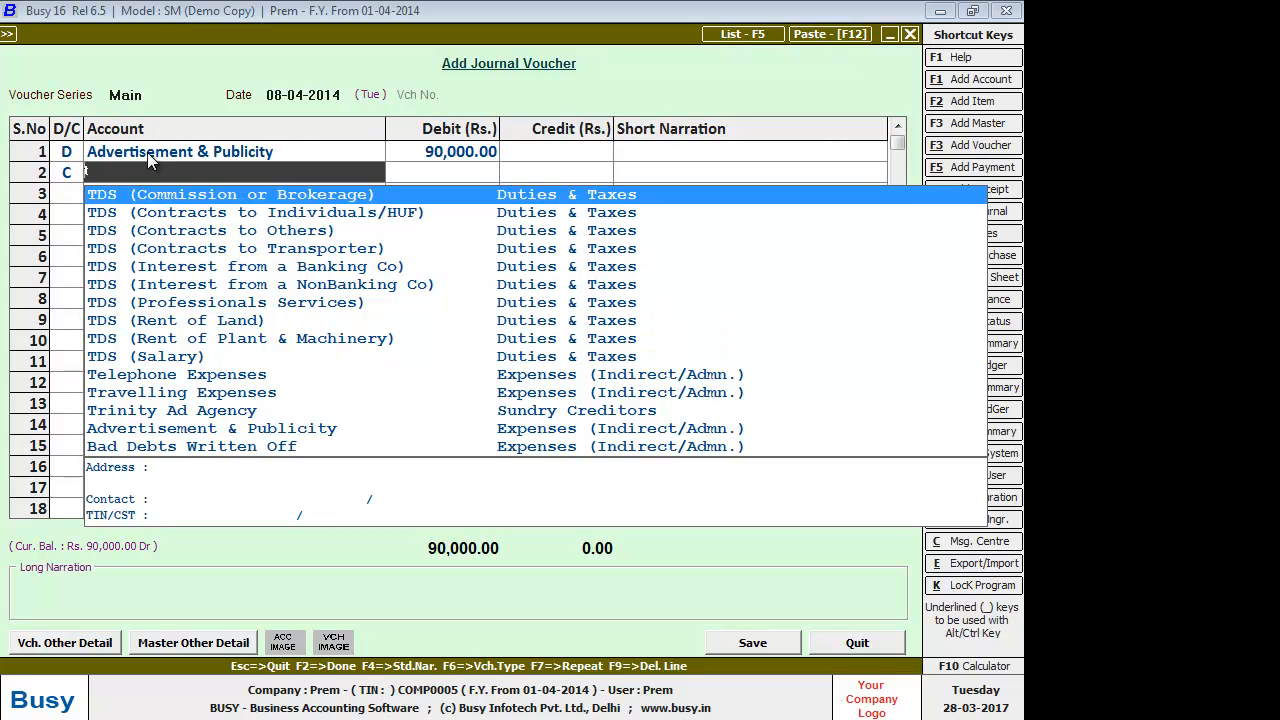
key("Down")
key("Down")
key("Down")
key("Down")
key("Down")
key("Down")
key("Down")
key("Down")
key("Down")
key("Down")
key("Down")
key("Down")
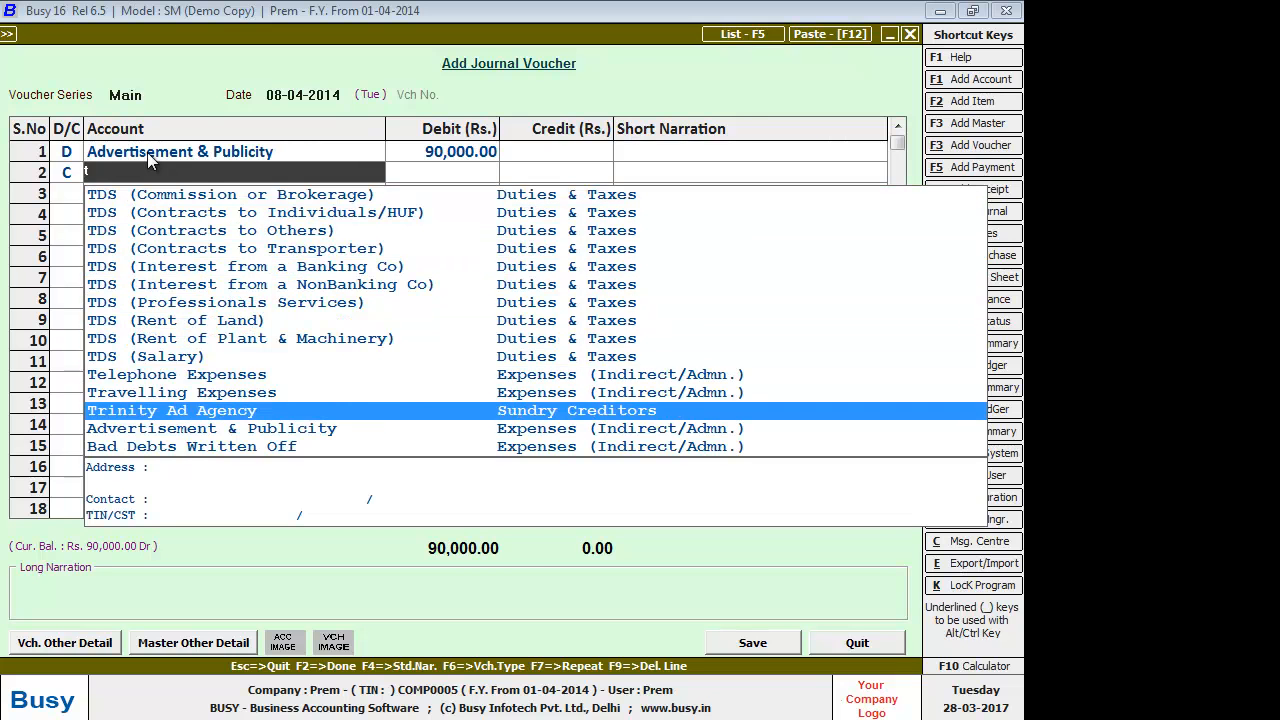
key("Return")
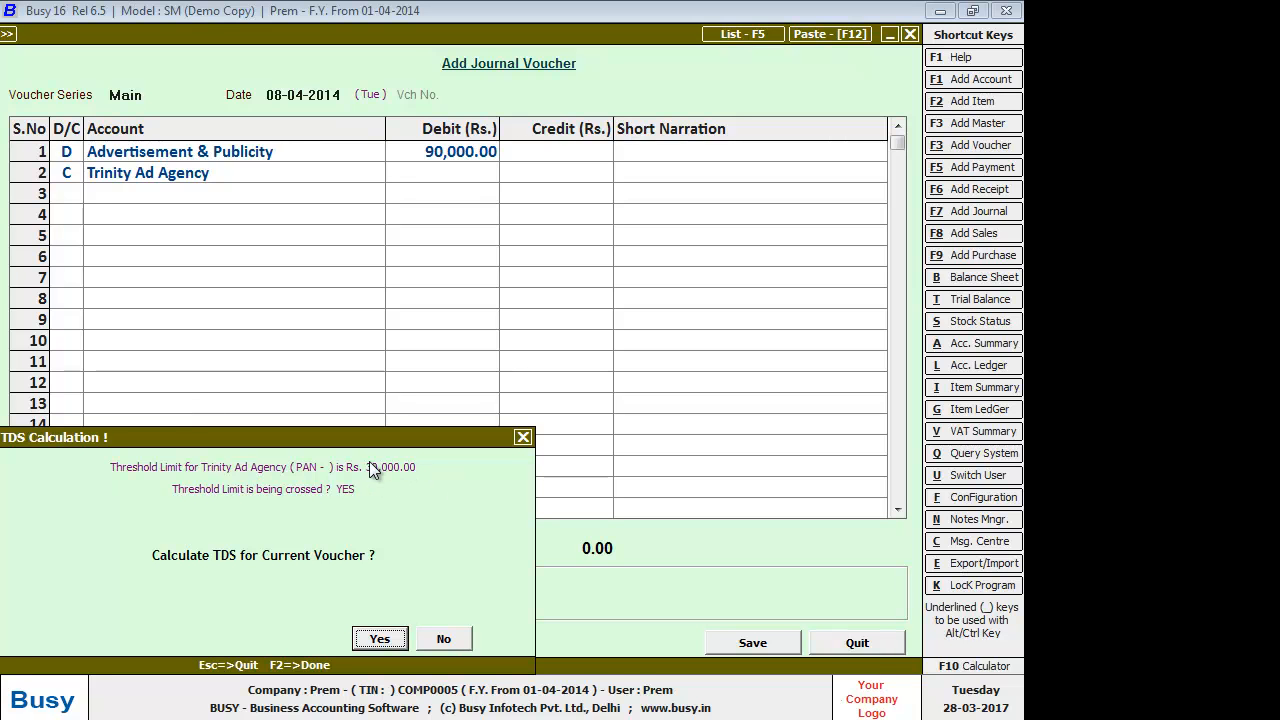
- Calculate TDS for the current voucher, accept the 72,000.00 credit for Trinity Ad Agency and start a third-line credit entry
left_click(378, 639)
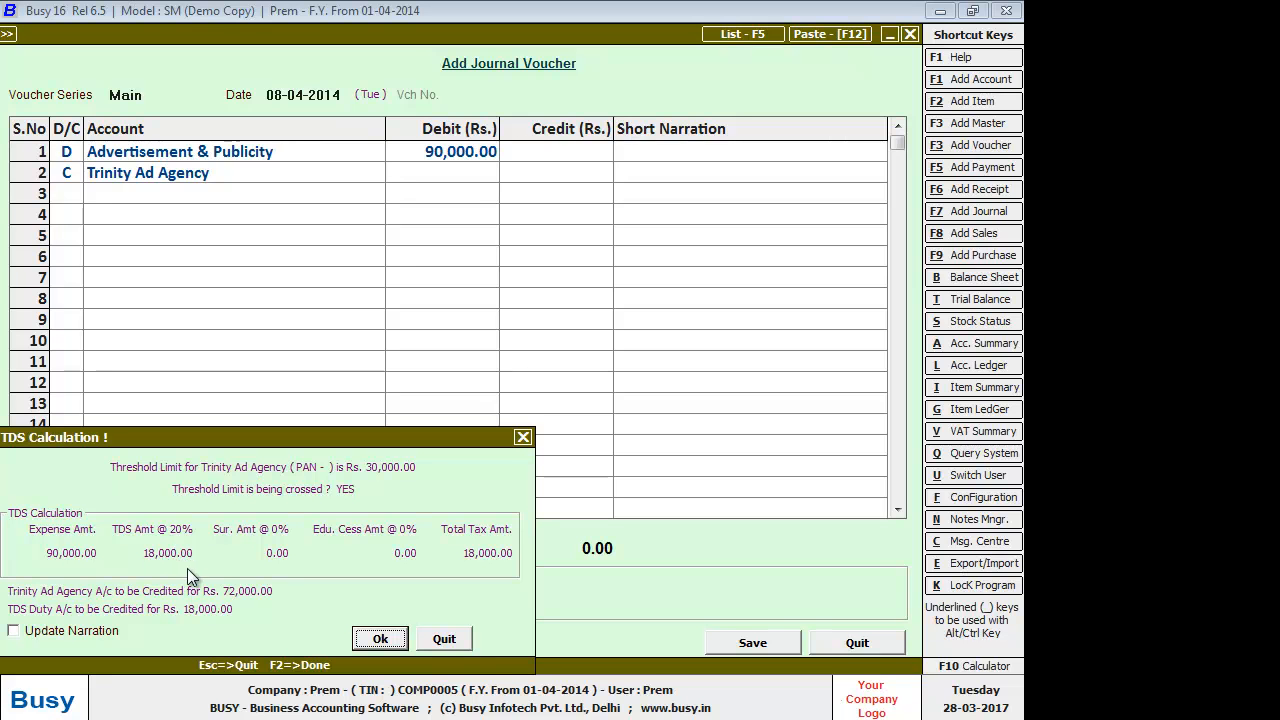
left_click(381, 638)
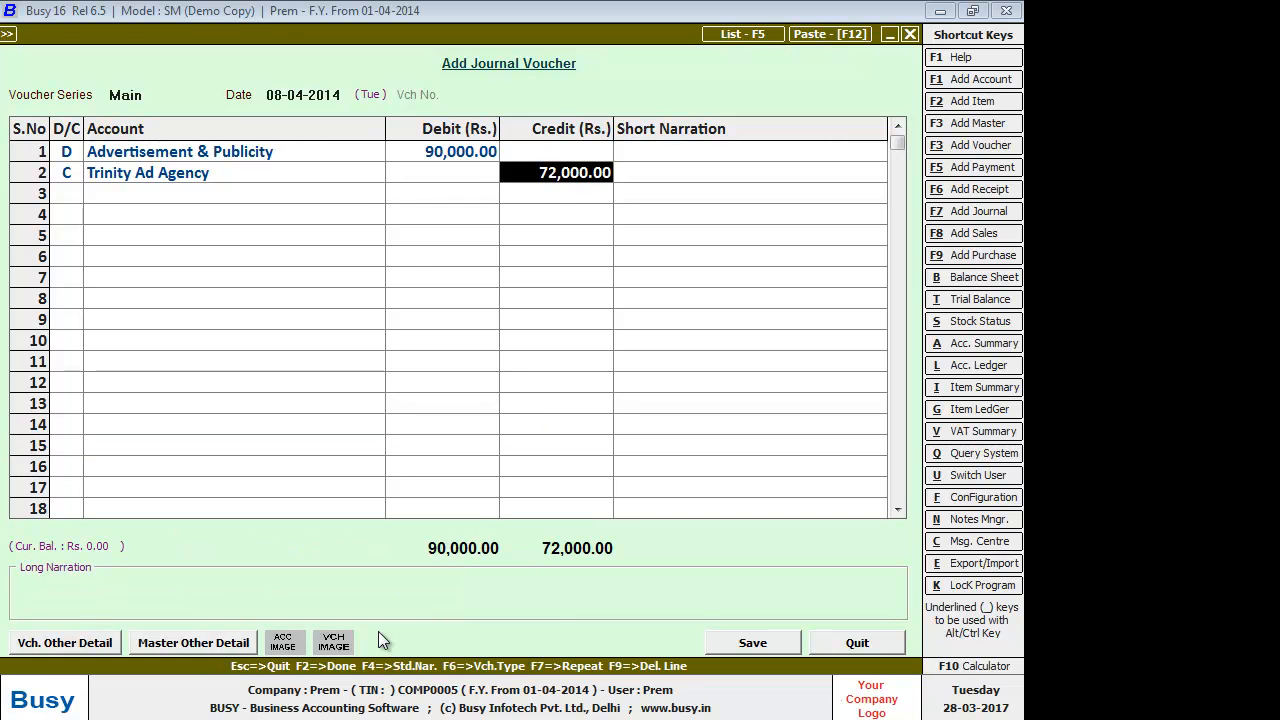
key("Return")
key("Return")
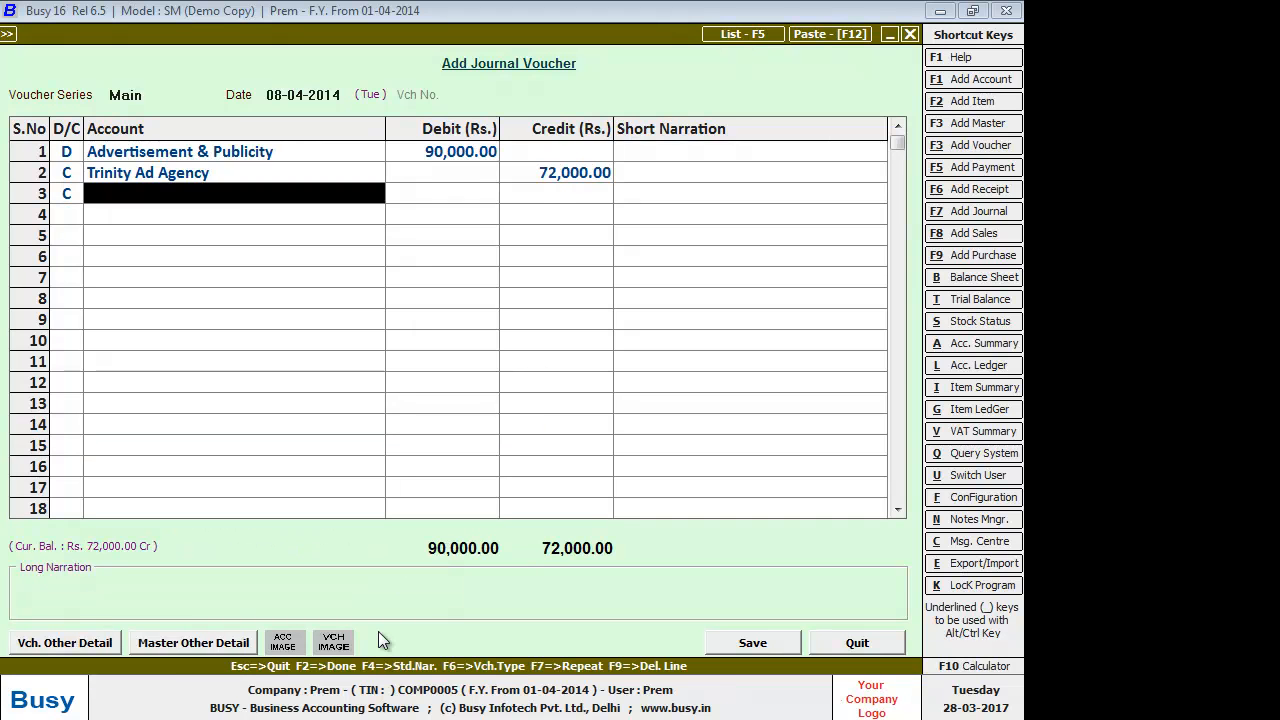
- Credit TDS (Contracts to Others) with 18,000.00 on the third line and submit the journal voucher
type("t")
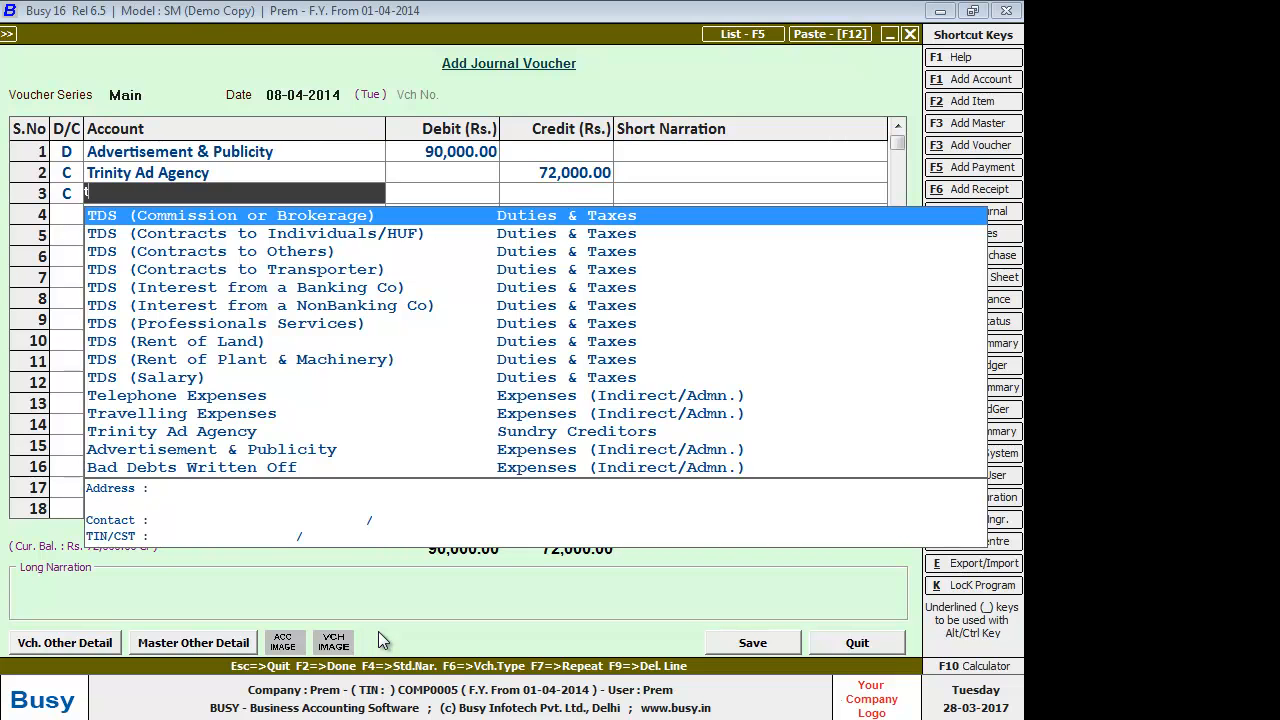
key("Down")
key("Down")
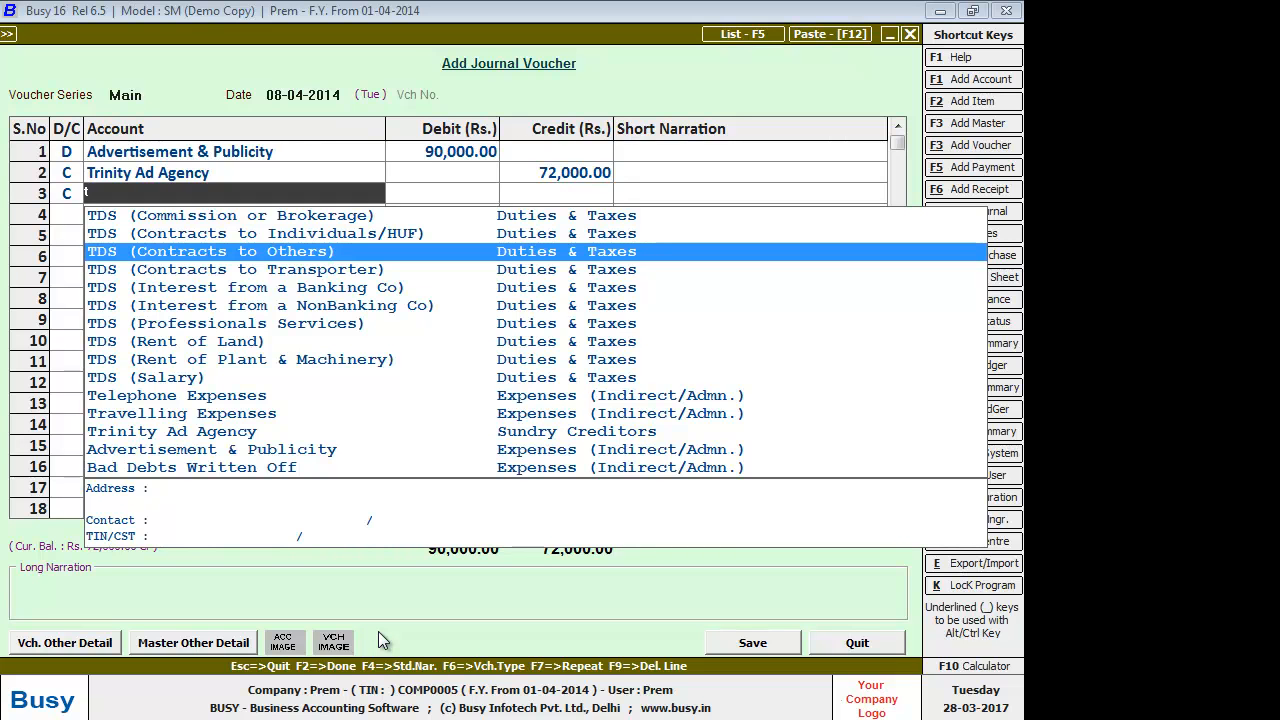
key("Return")
key("Return")
key("Return")
key("Return")
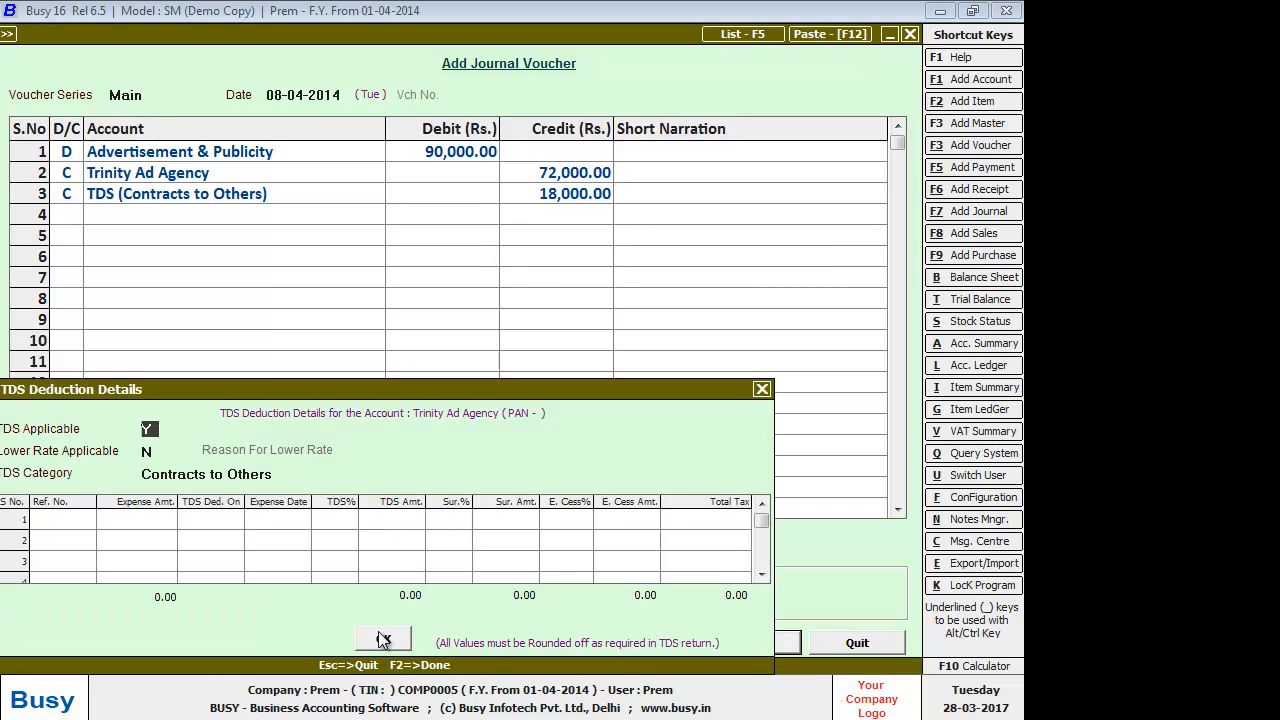
- Confirm the TDS deduction details as applicable under Contracts to Others, with reference Asd for the 90,000.00 expense
key("Return")
key("Return")
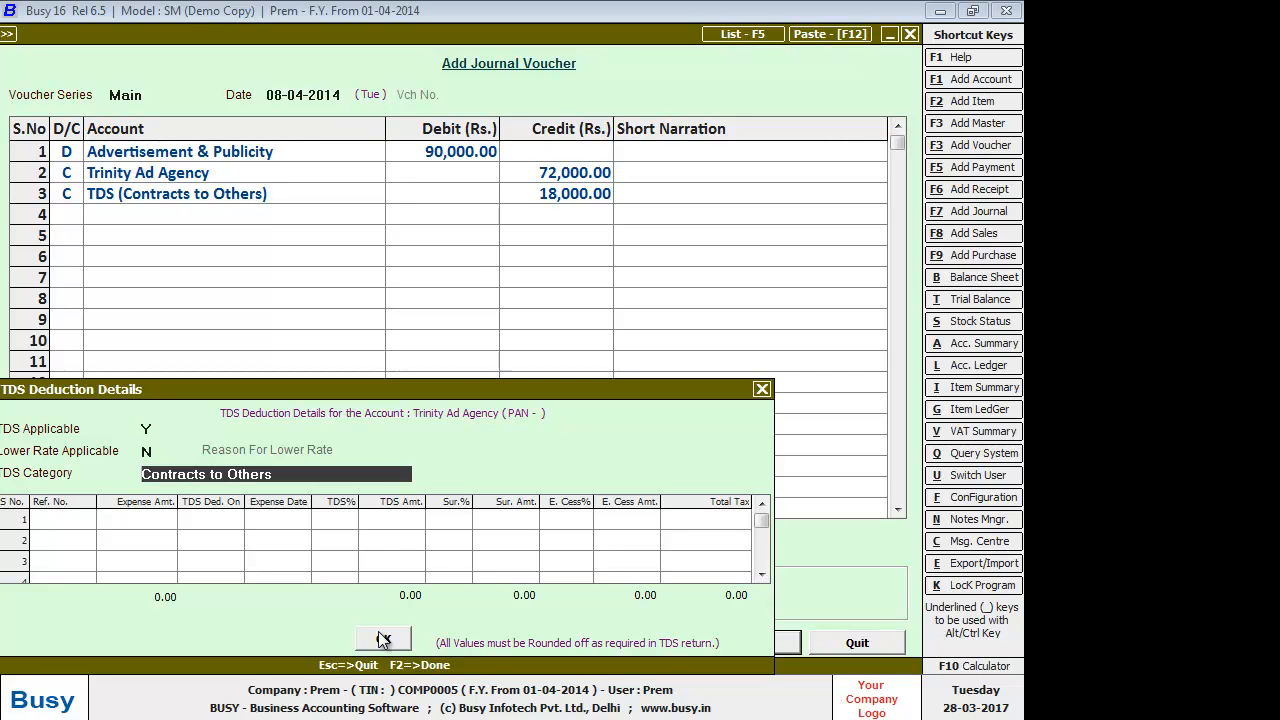
key("Return")
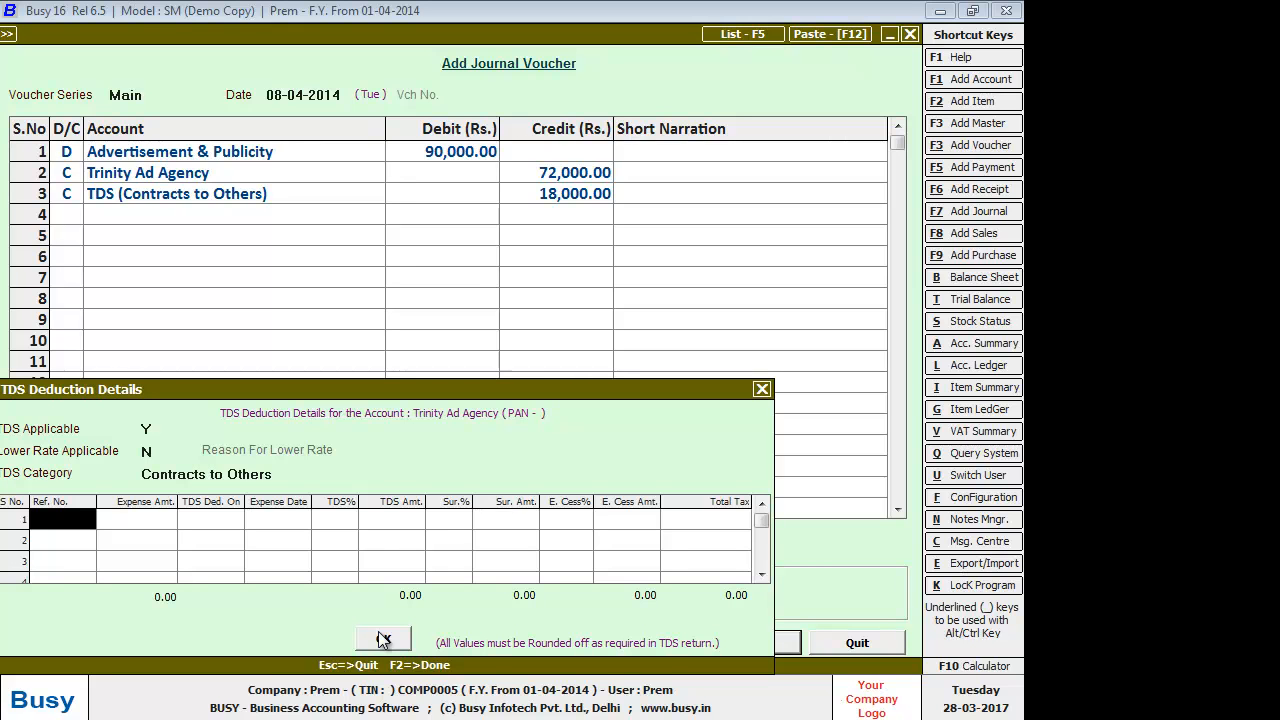
type("asd")
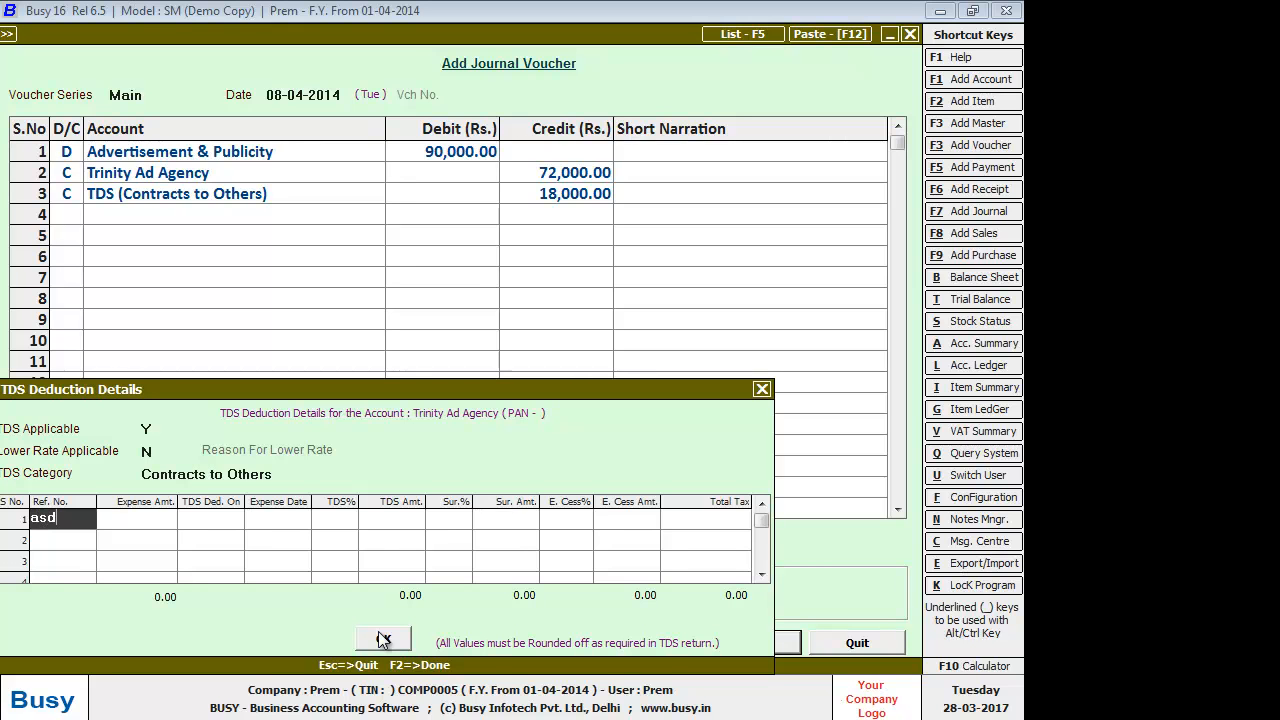
key("Return")
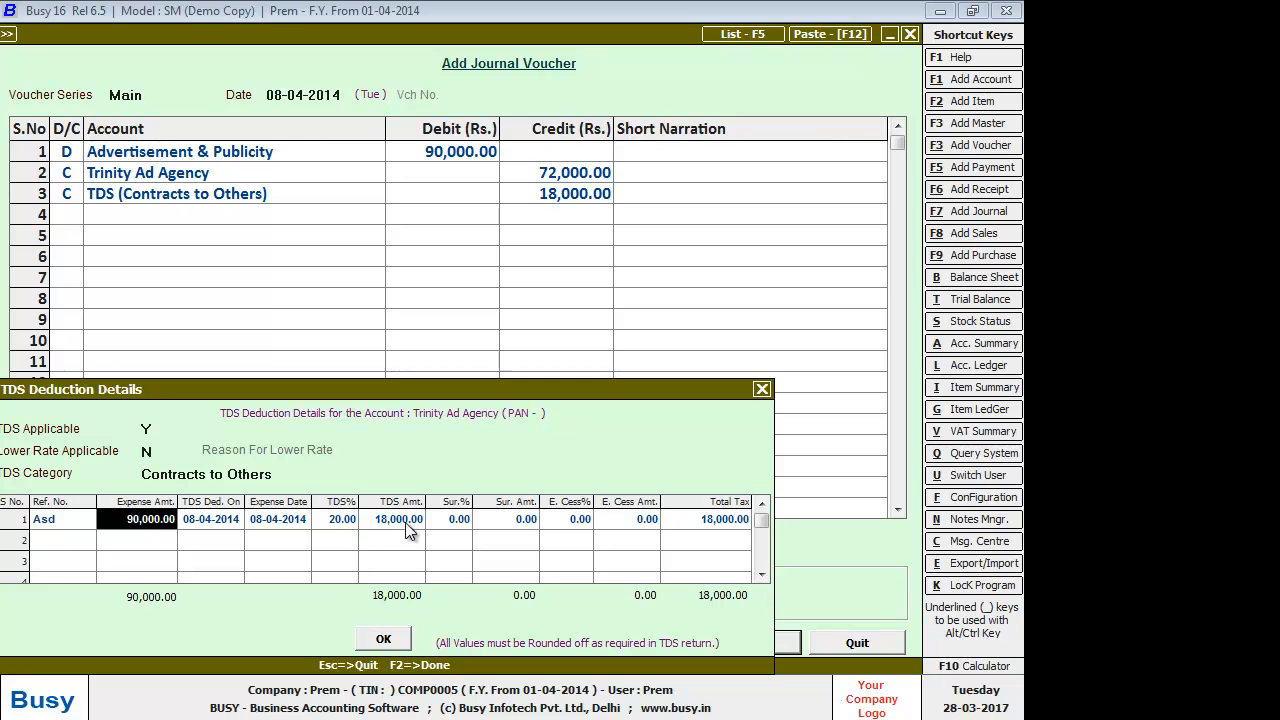
left_click(377, 646)
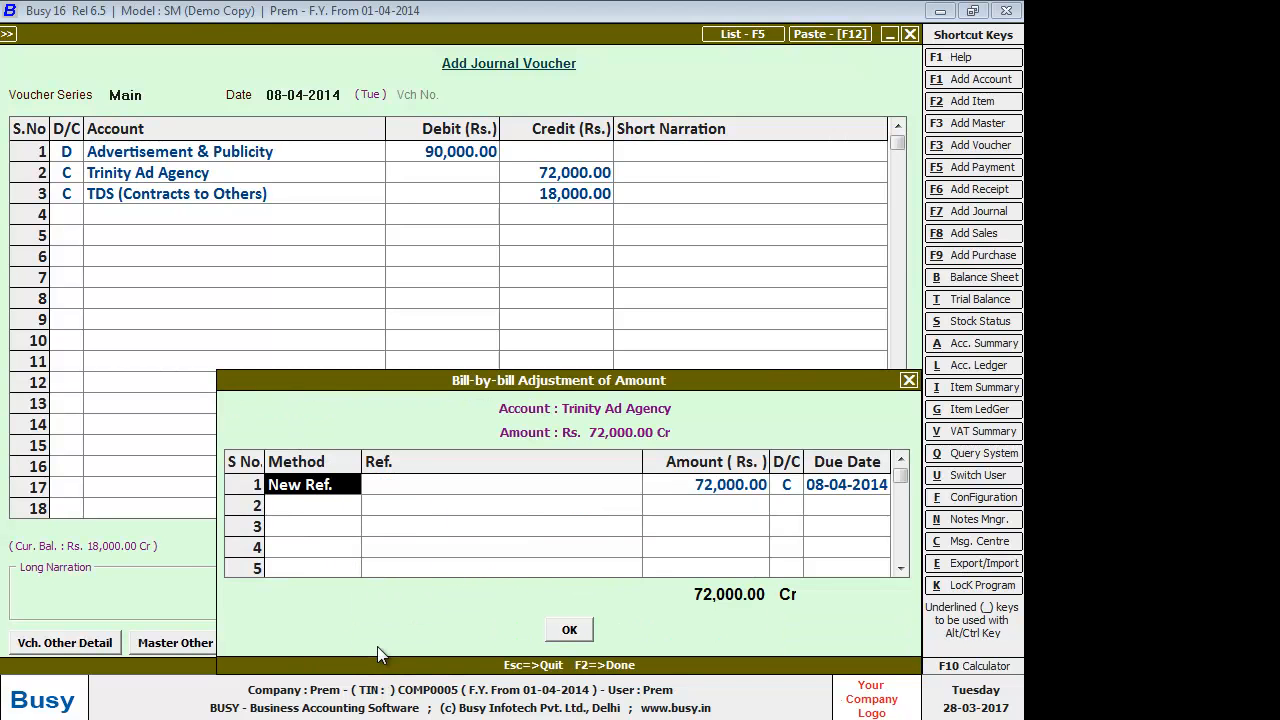
- Assign the 72,000.00 credit to new bill reference Adf, save the journal voucher and leave the entry form
key("Return")
type("Adf")
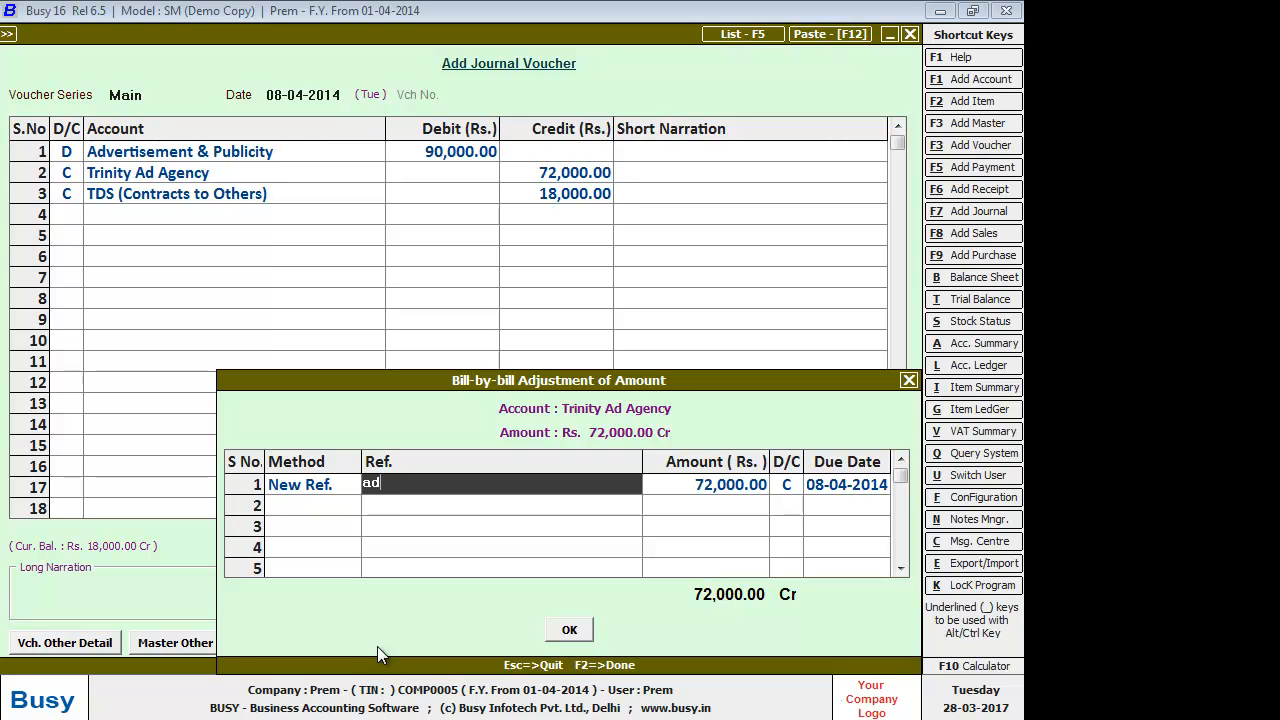
key("Return")
key("Return")
key("Return")
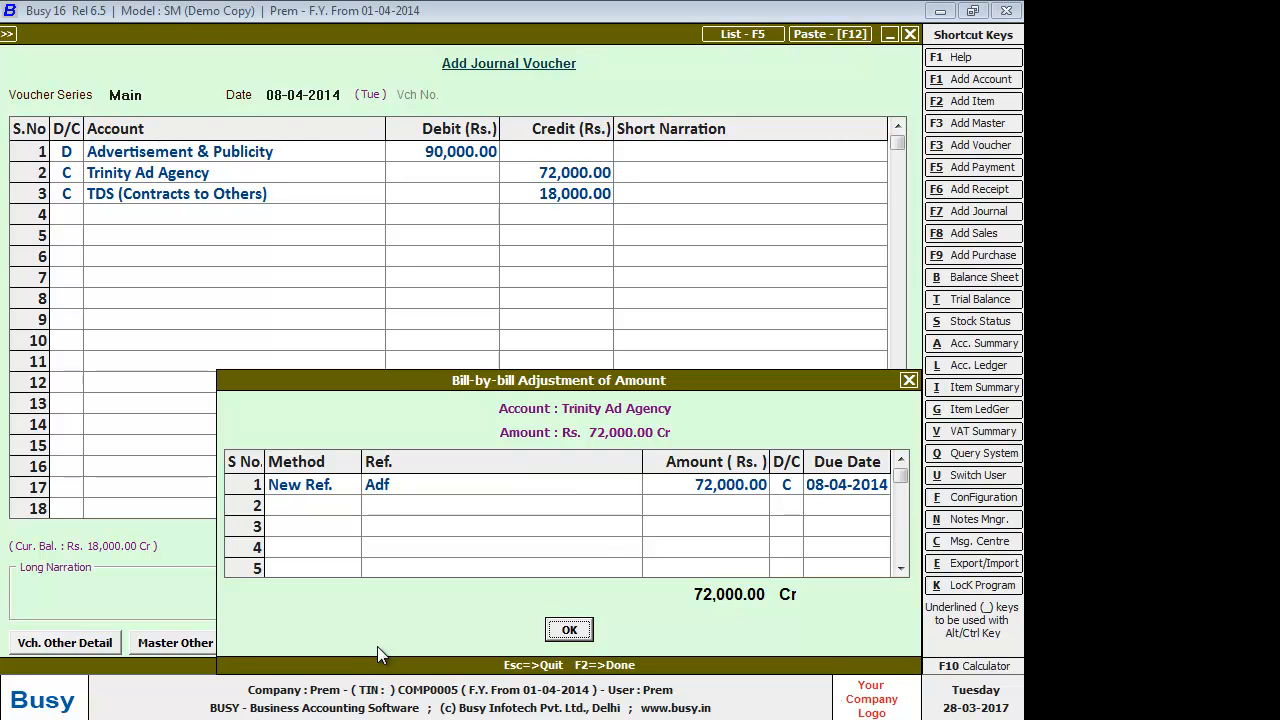
key("Return")
key("F2")
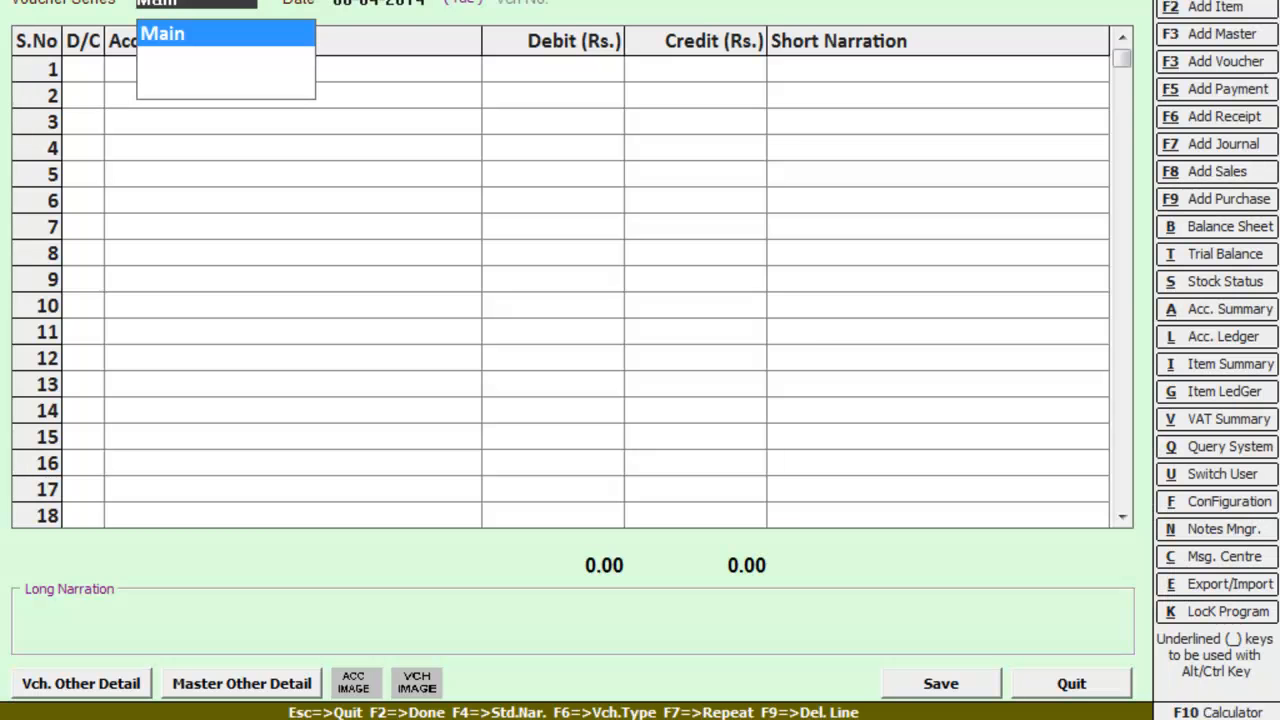
key("Escape")
key("Escape")
- Start adding a payment voucher in the Main series dated 28-04-2014, with a debit entry on the first line
key("Return")
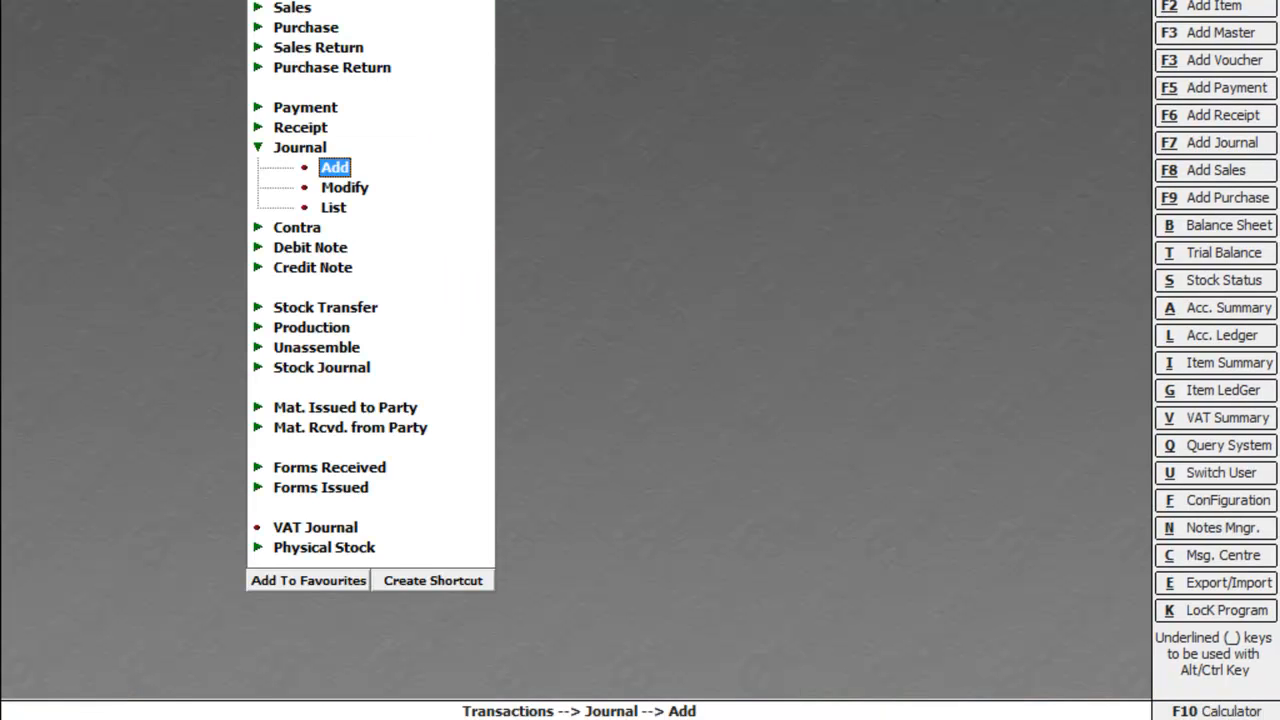
key("Up")
key("Up")
key("Up")
key("Return")
key("Return")
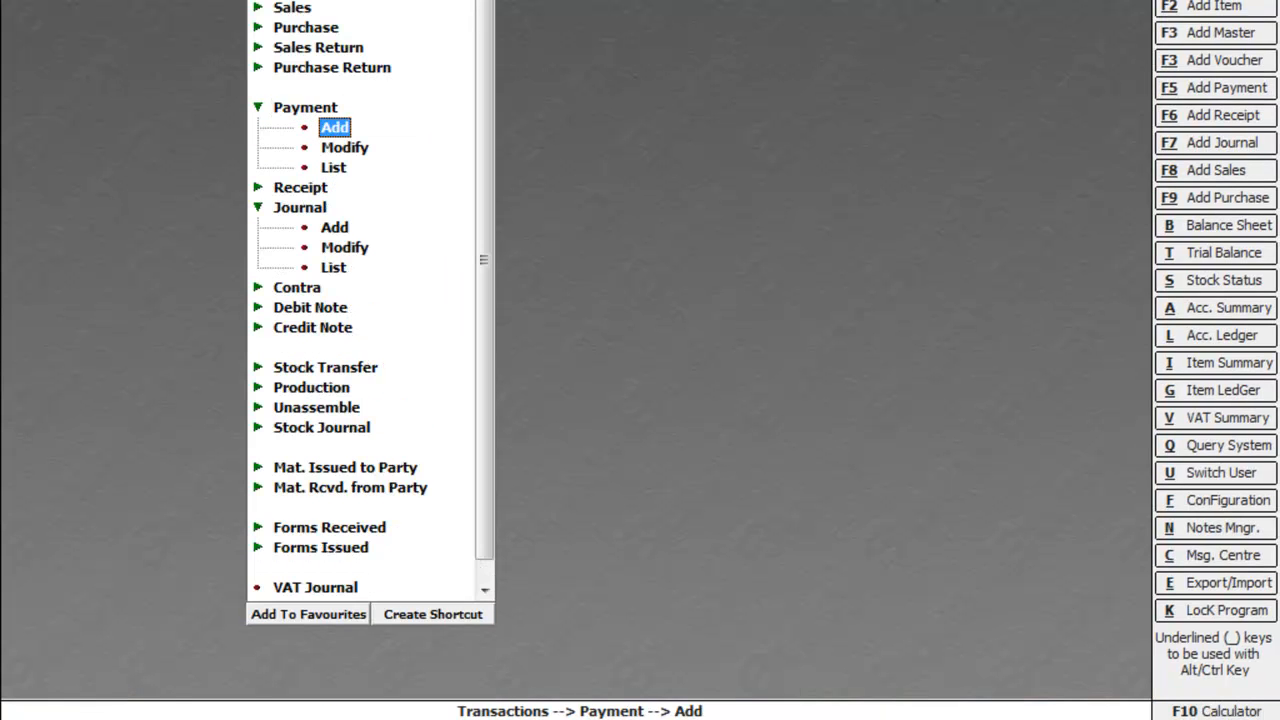
key("Return")
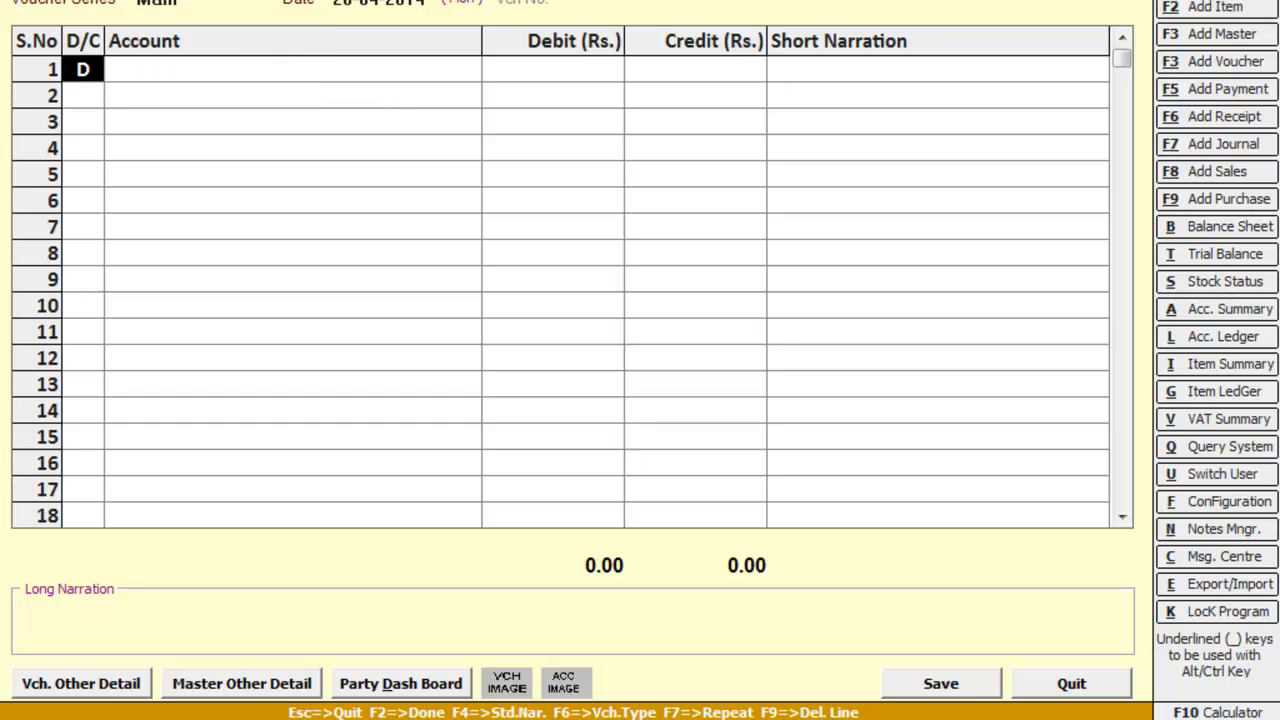
- Debit Trinity Ad Agency with 72000 on the payment voucher's first line
key("Return")
type("t")
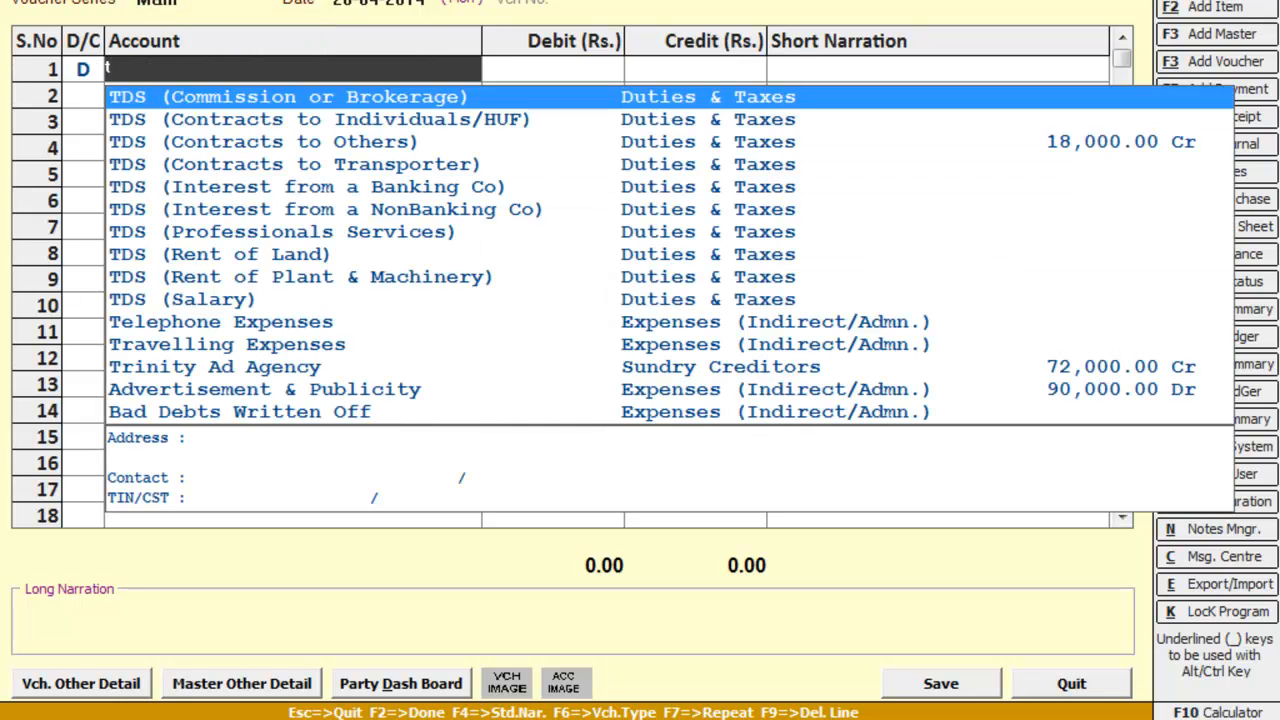
key("Down")
key("Down")
key("Down")
key("Down")
key("Down")
key("Down")
key("Down")
key("Down")
key("Down")
key("Down")
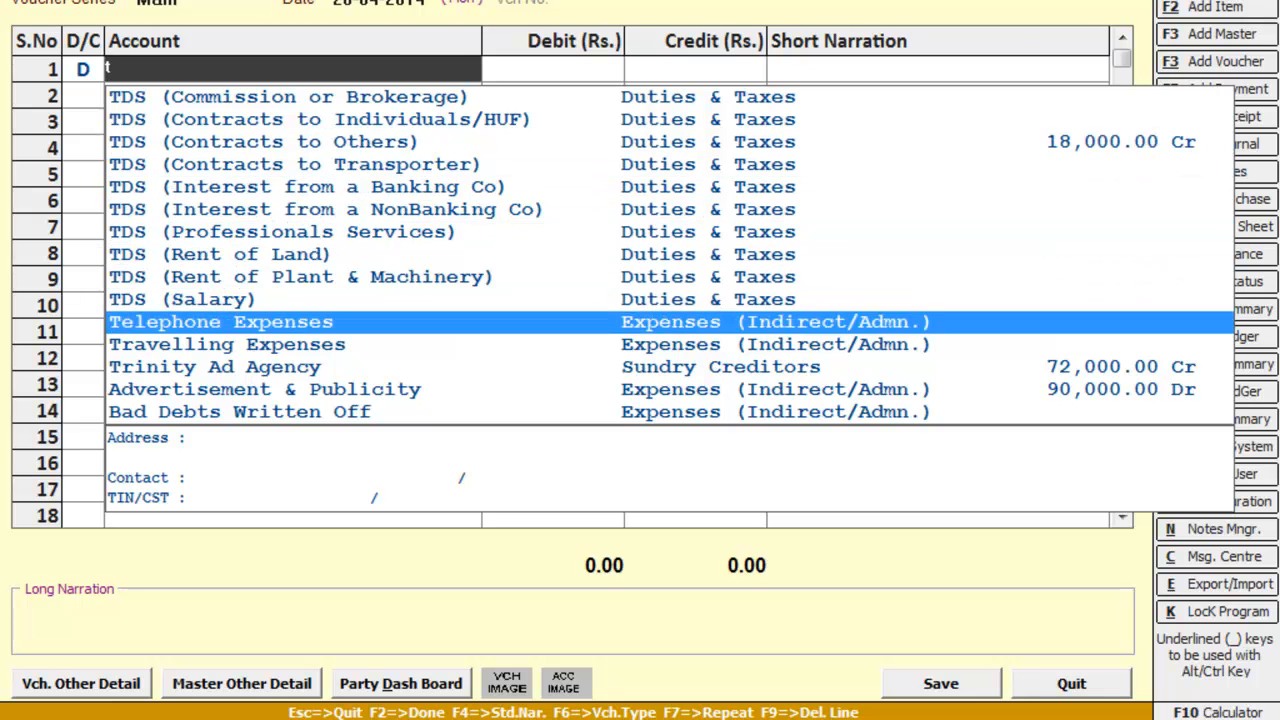
key("Down")
key("Down")
key("Return")
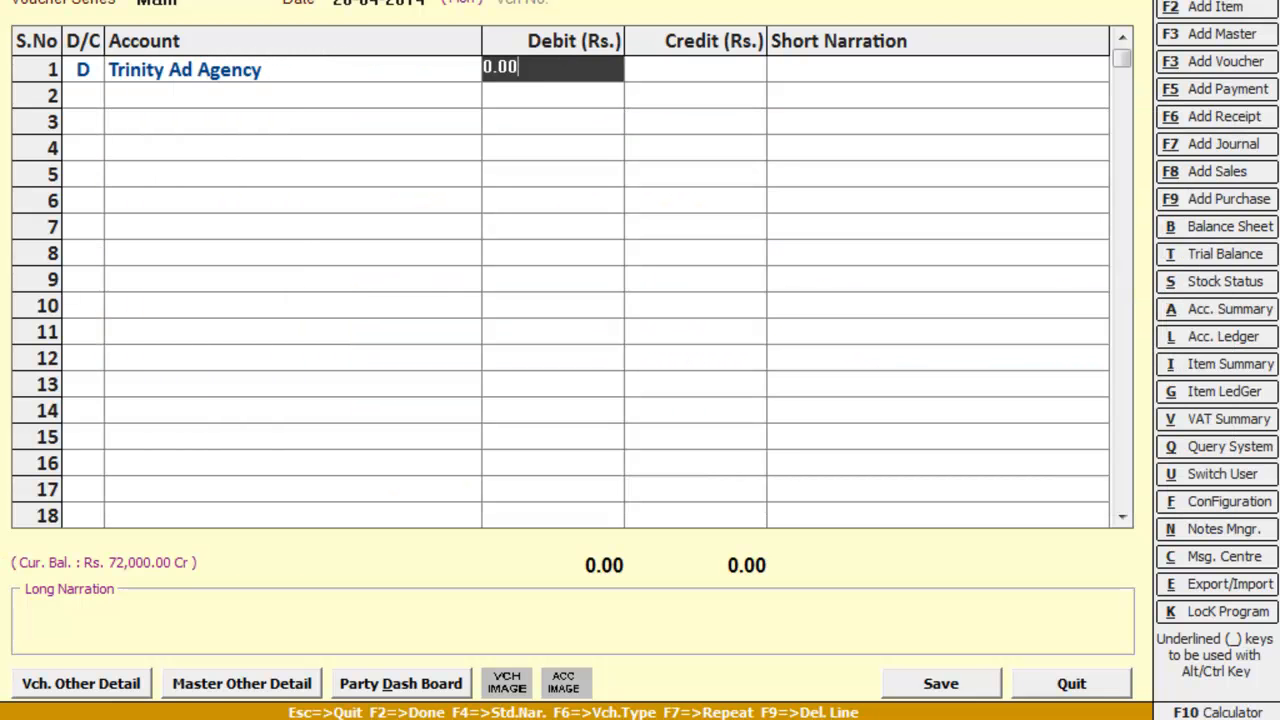
type("72000")
key("Return")
key("Return")
- Credit Hsbc Bank with 72,000.00 on the second line, leave the narration empty and submit the payment voucher
key("Return")
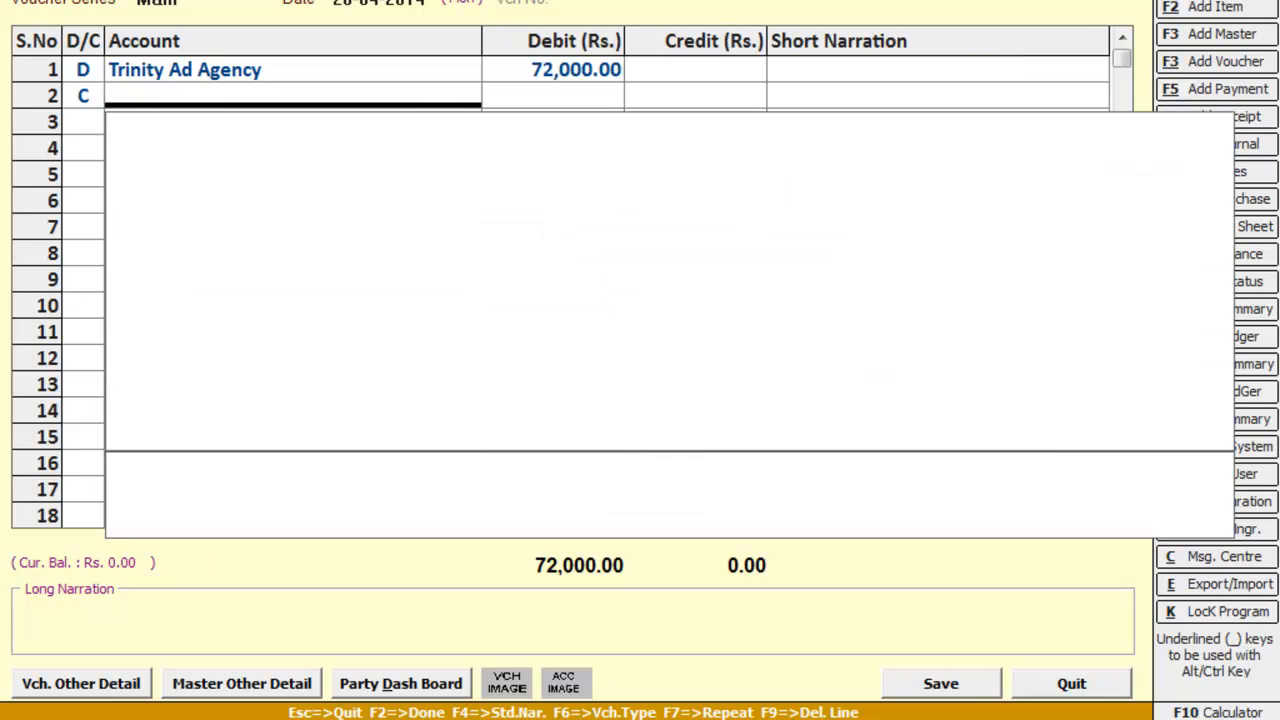
key("Return")
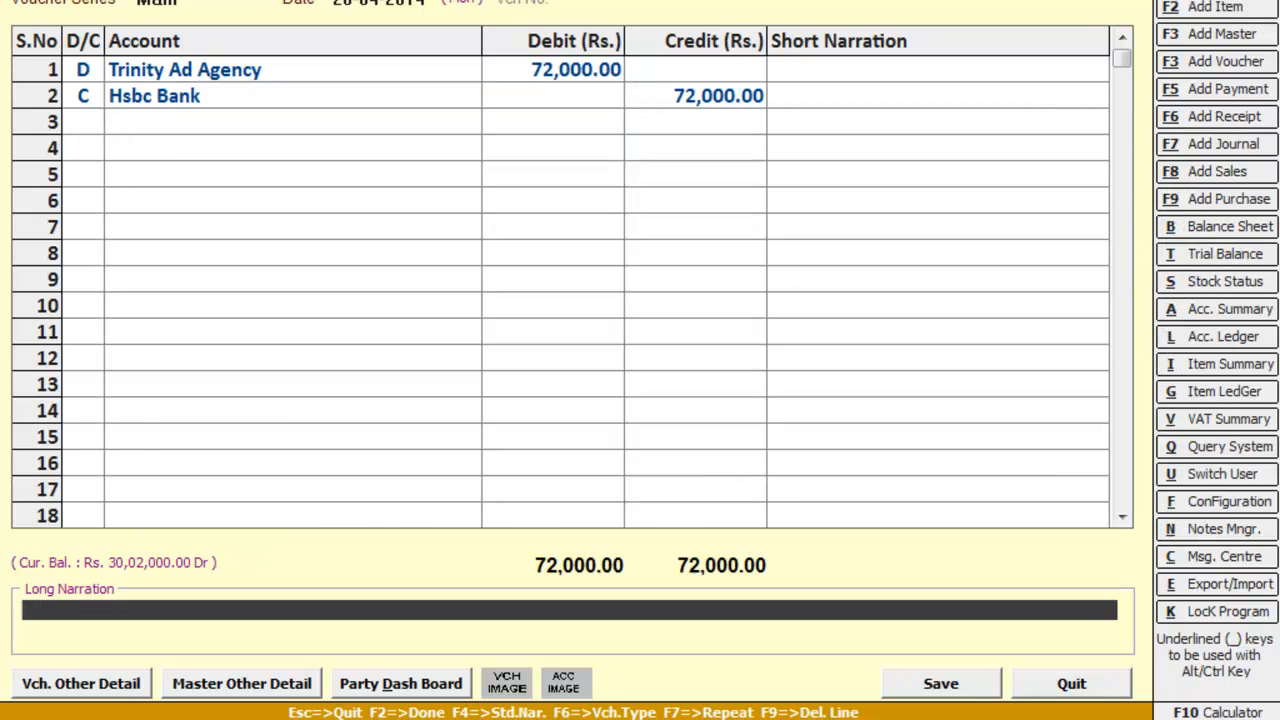
key("Return")
key("Return")
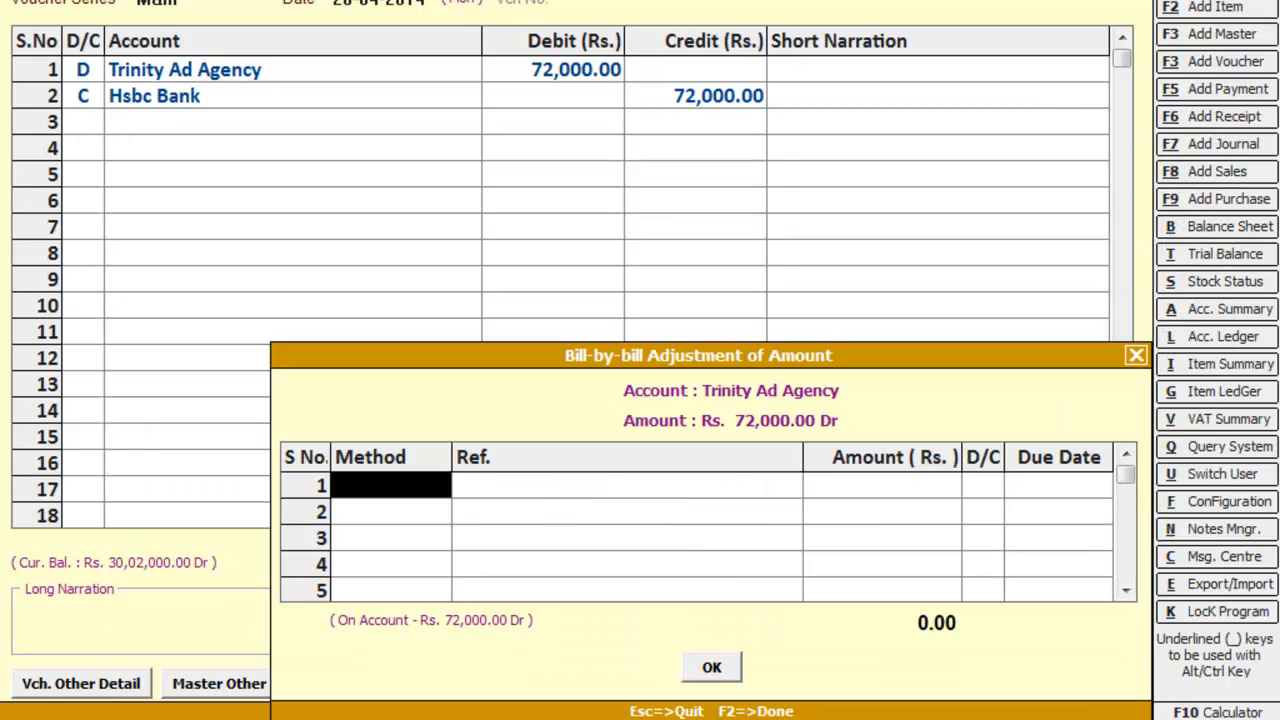
- Complete the bill-by-bill adjustment of Trinity Ad Agency's 72,000.00 debit, save the payment voucher and leave the entry form
key("Return")
key("Return")
key("Return")
key("Return")
key("Return")
key("Return")
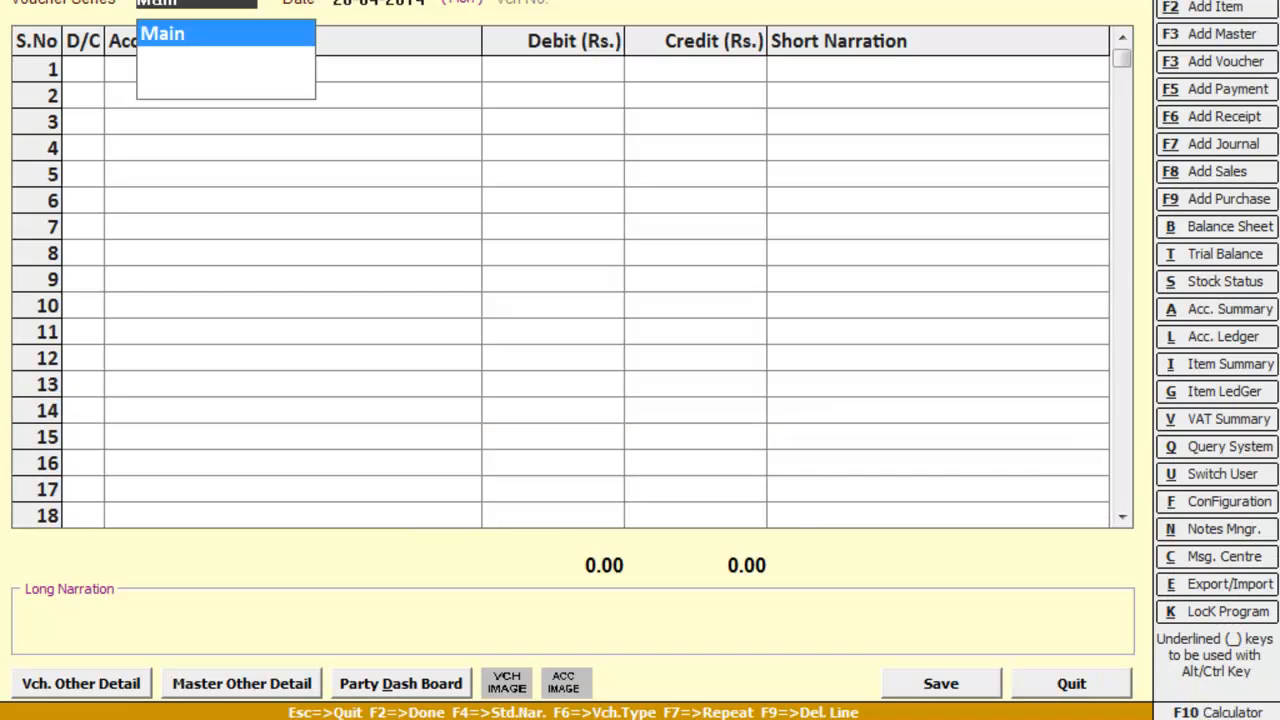
key("Escape")
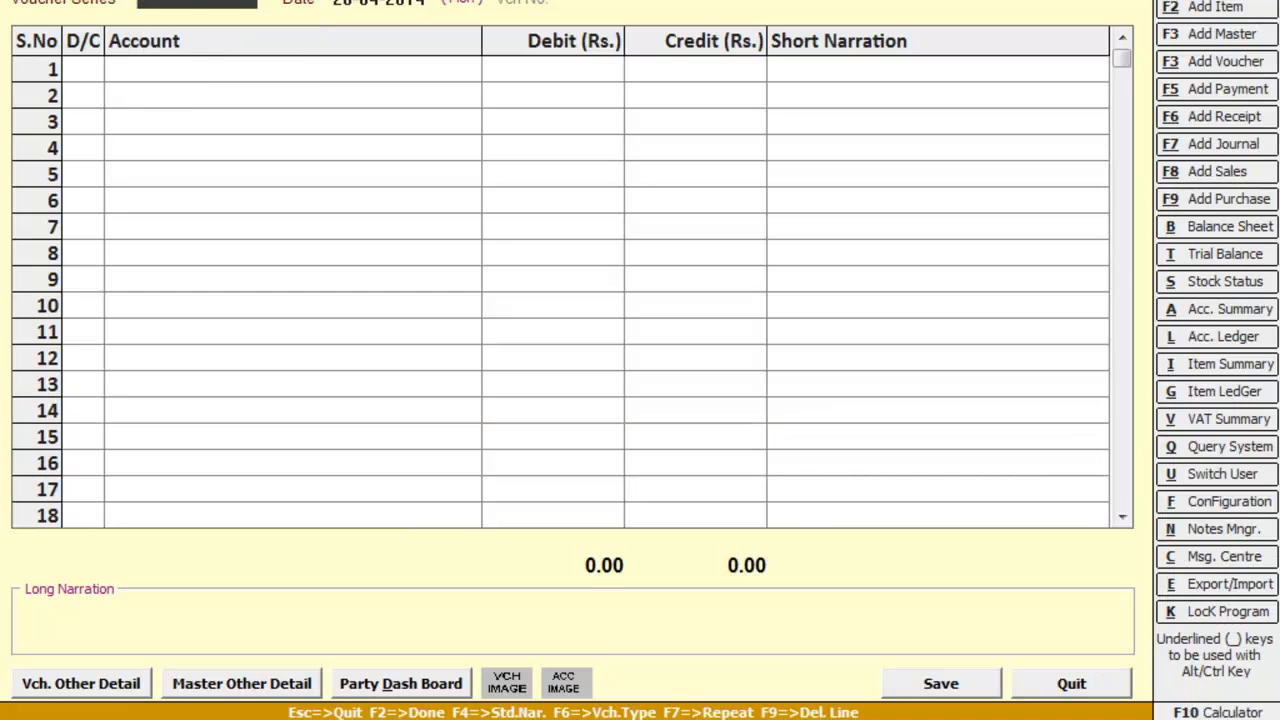
key("Escape")
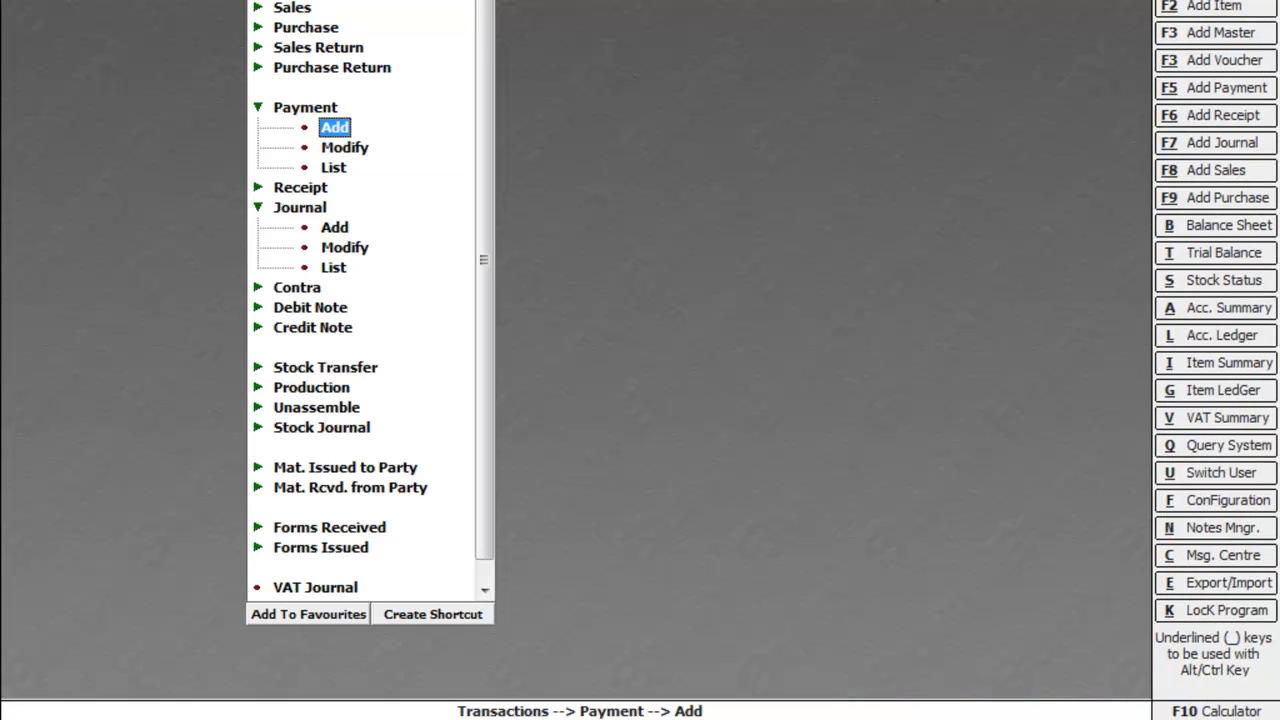
- Start adding another payment voucher in the Main series dated 30-04-2014
key("Return")
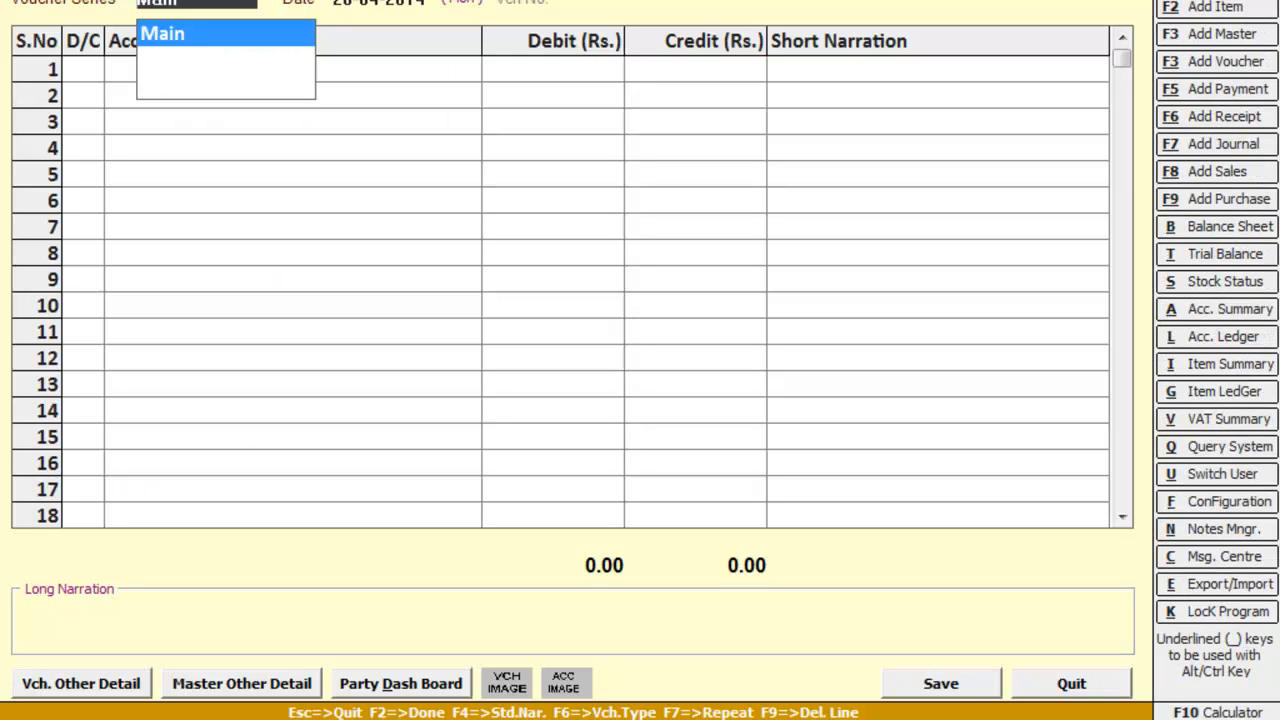
key("Return")
type("30-")
type("4")
key("Return")
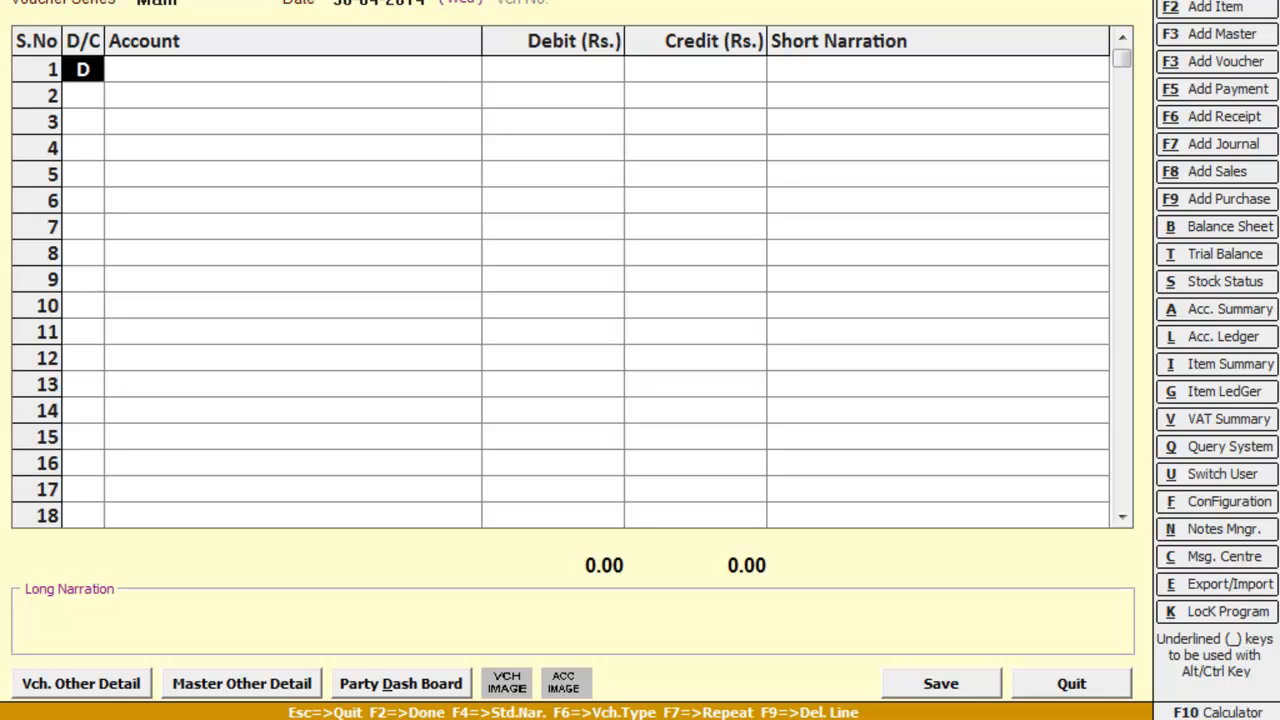
- Debit TDS (Contracts to Others) with 18000 on the payment voucher's first line
key("Return")
type("t")
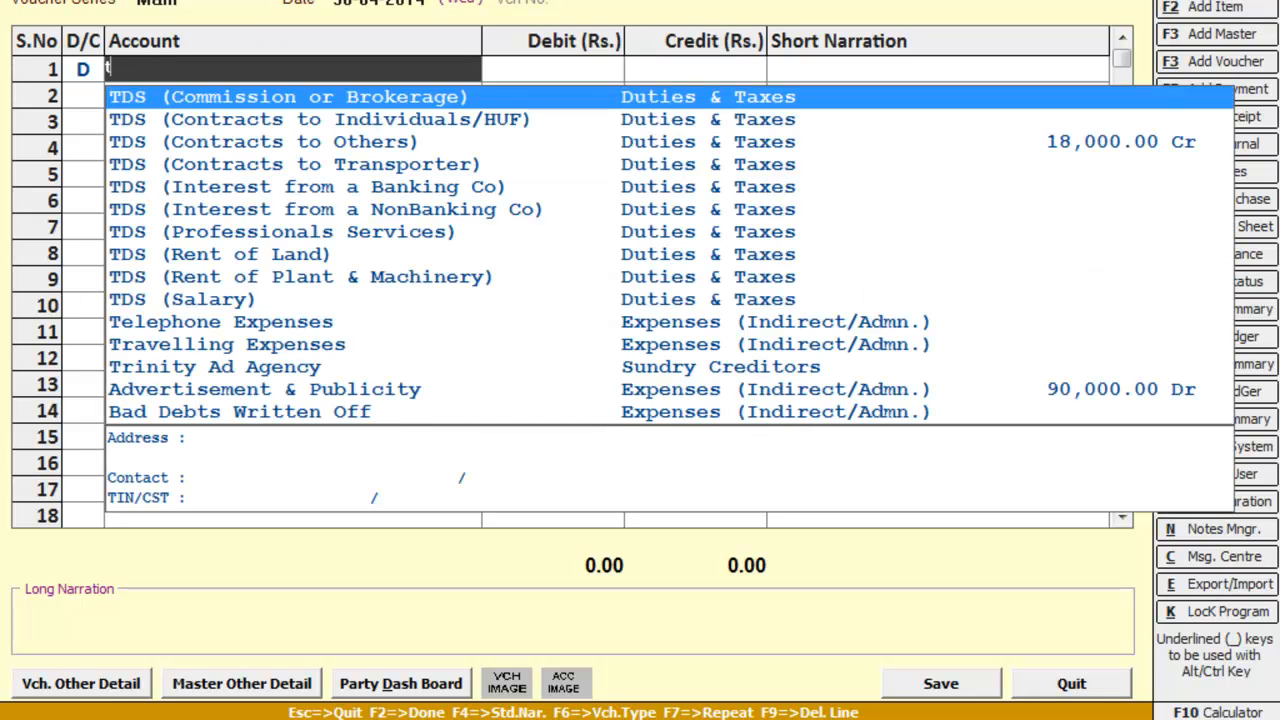
key("Down")
key("Down")
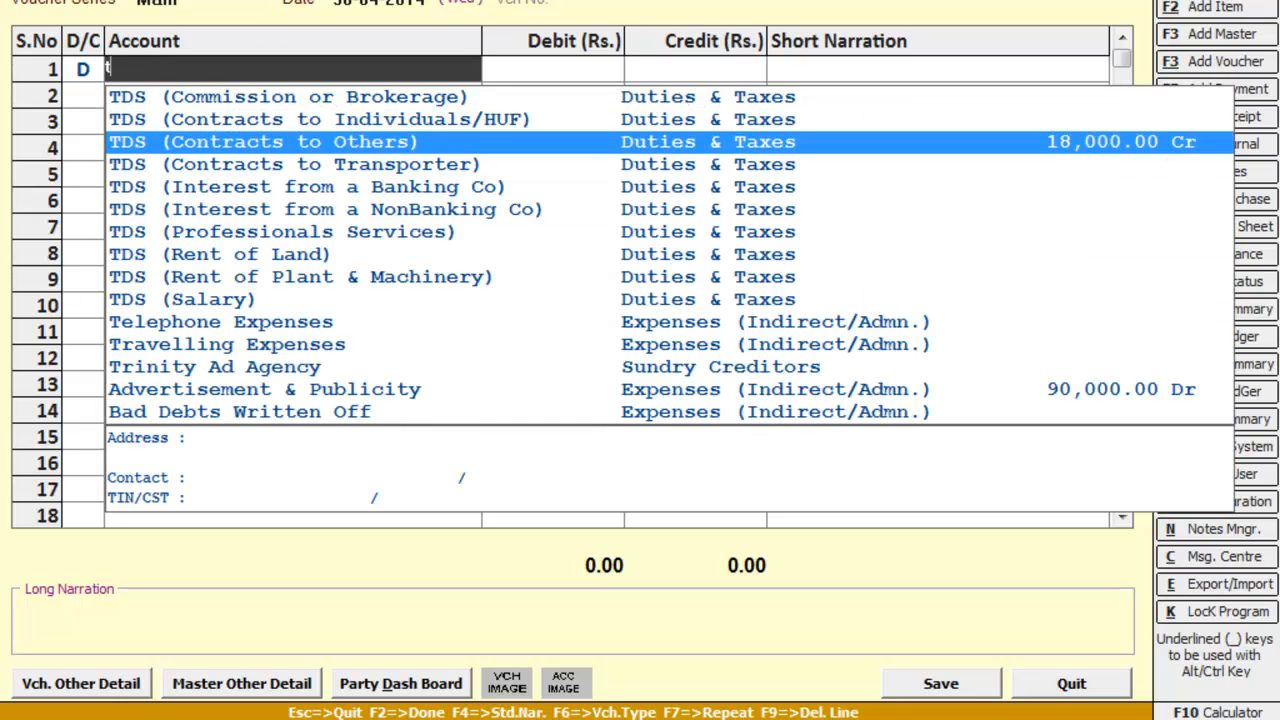
key("Return")
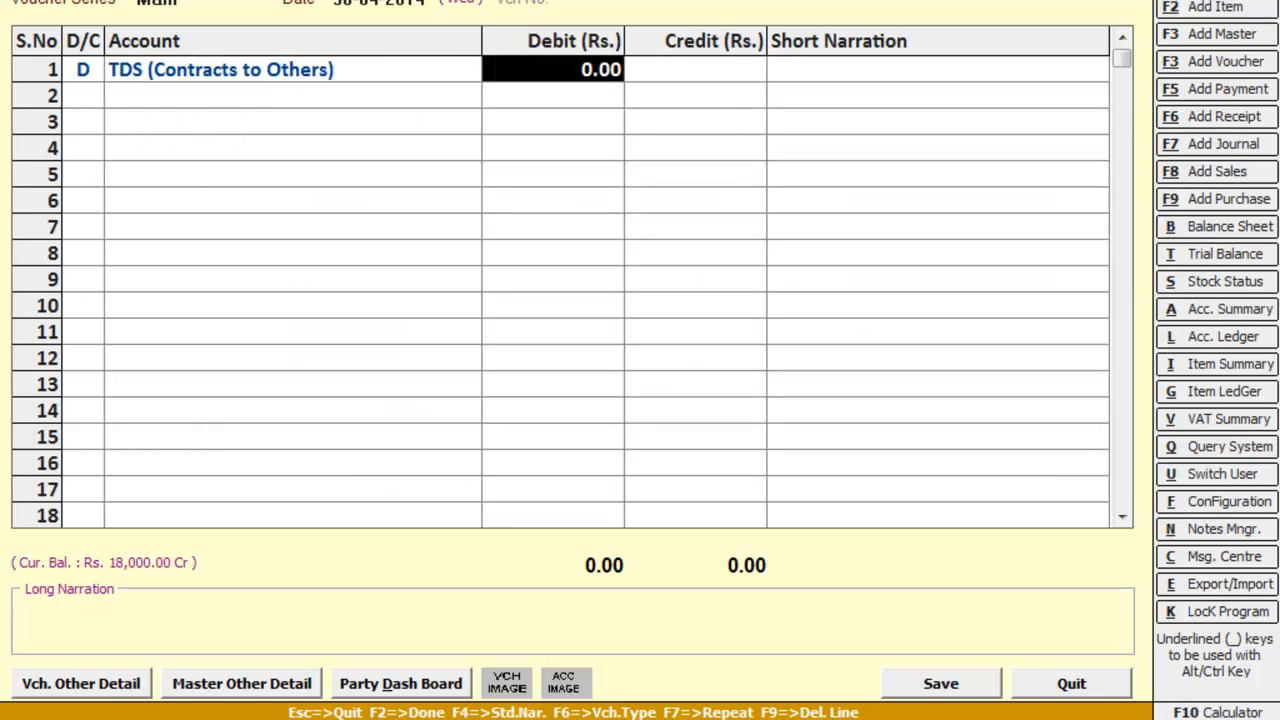
type("18999")
key("BackSpace")
key("BackSpace")
key("BackSpace")
type("000")
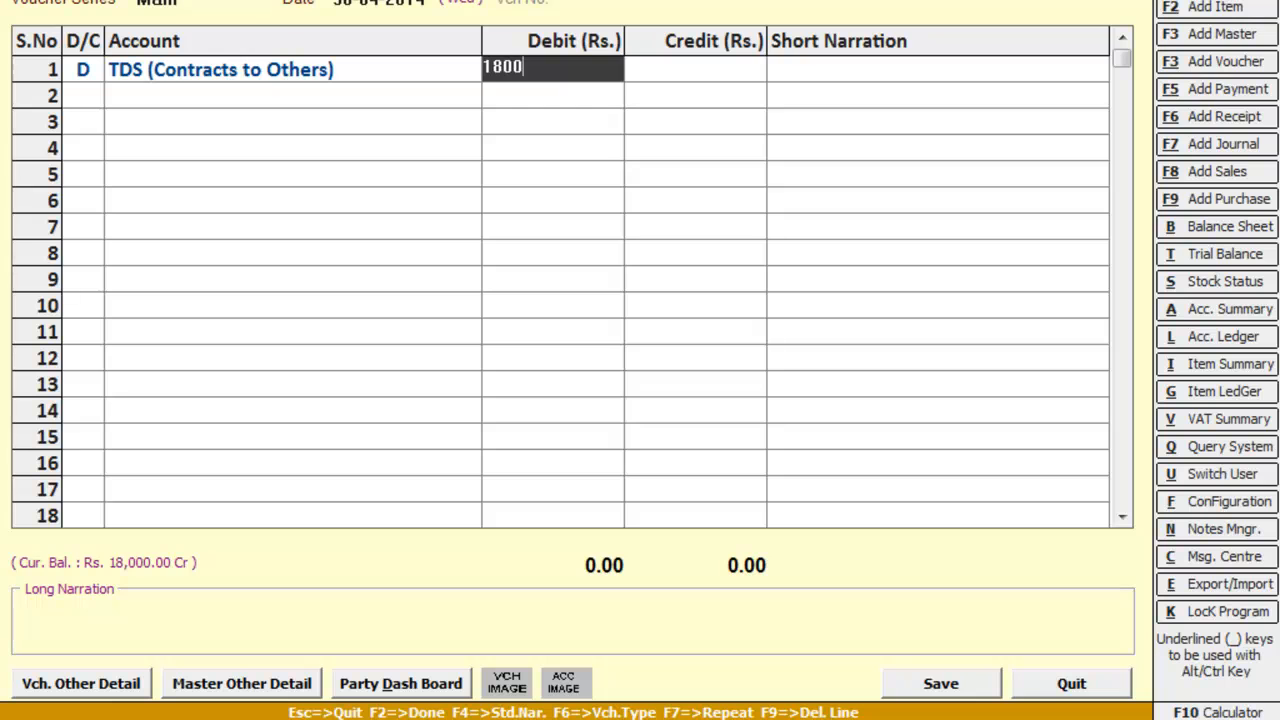
key("Return")
- Credit Hsbc Bank with 18,000.00 on the second line, leave the narrations empty and submit the payment voucher
key("Return")
key("Return")
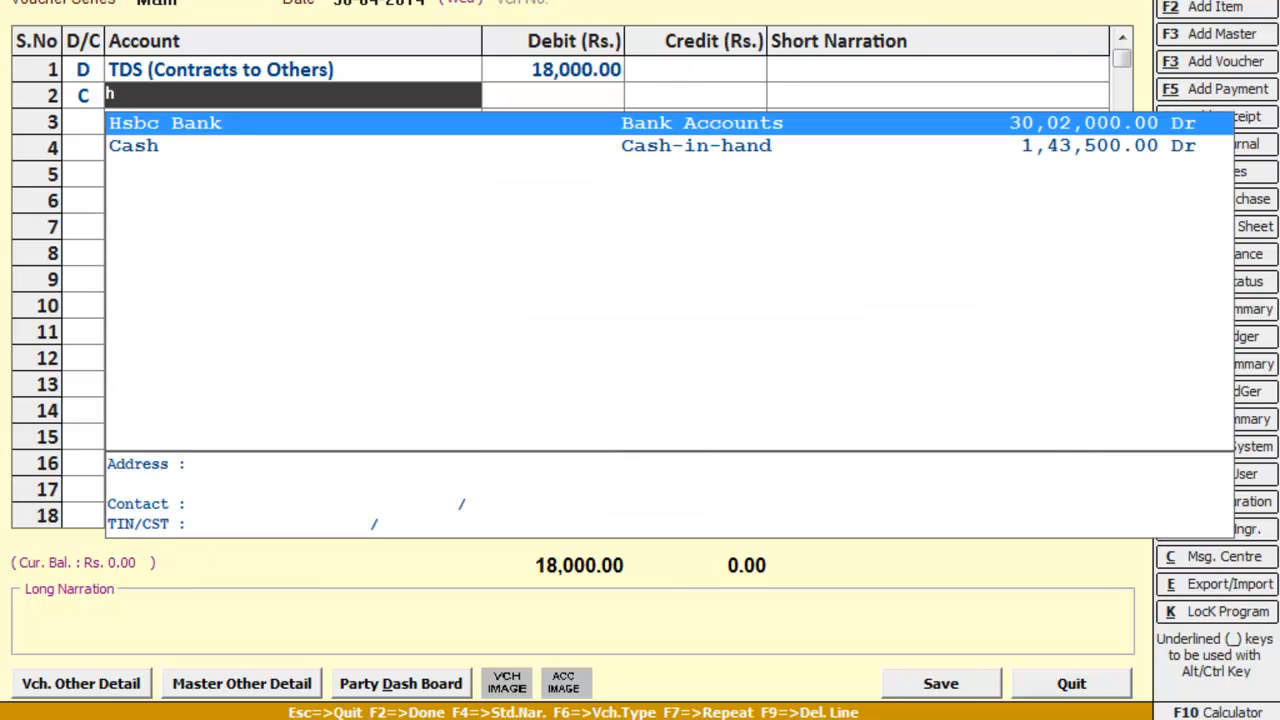
key("Return")
key("Return")
key("Return")
key("Return")
key("Return")
key("Return")
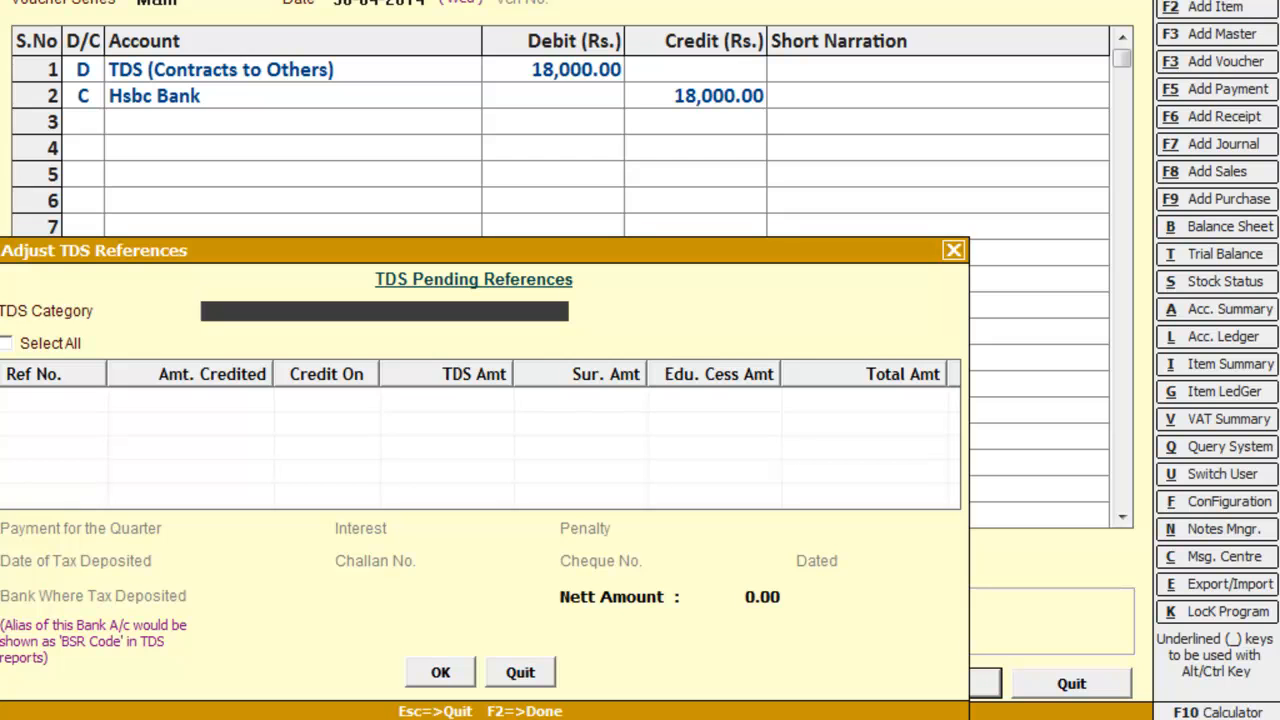
- Choose the TDS category Contracts to Others and select all of its pending references for adjustment
key("space")
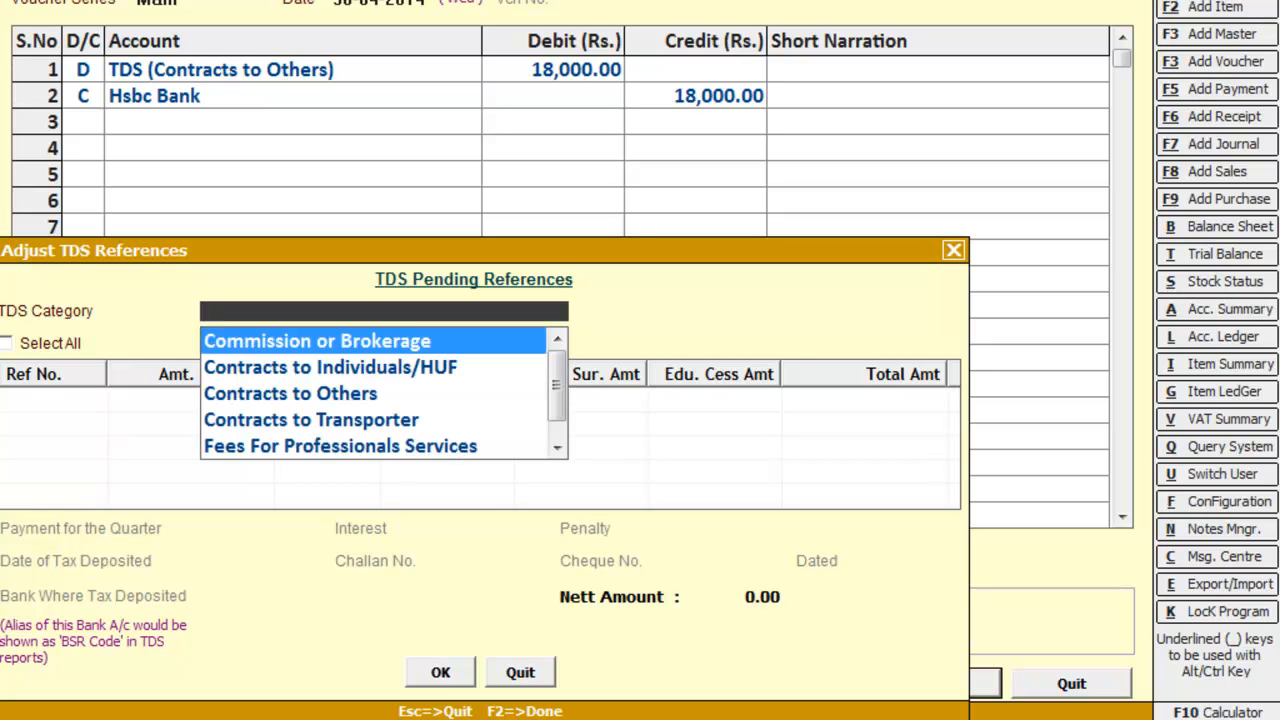
key("Down")
key("Down")
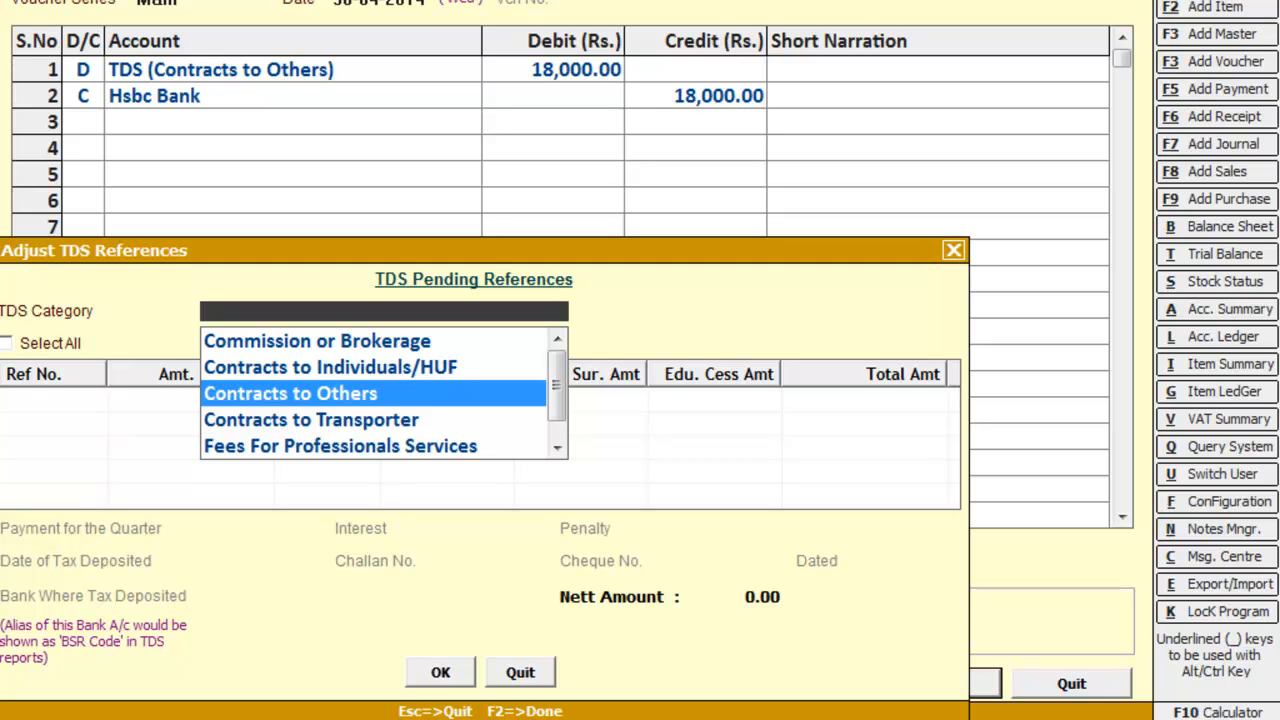
key("Return")
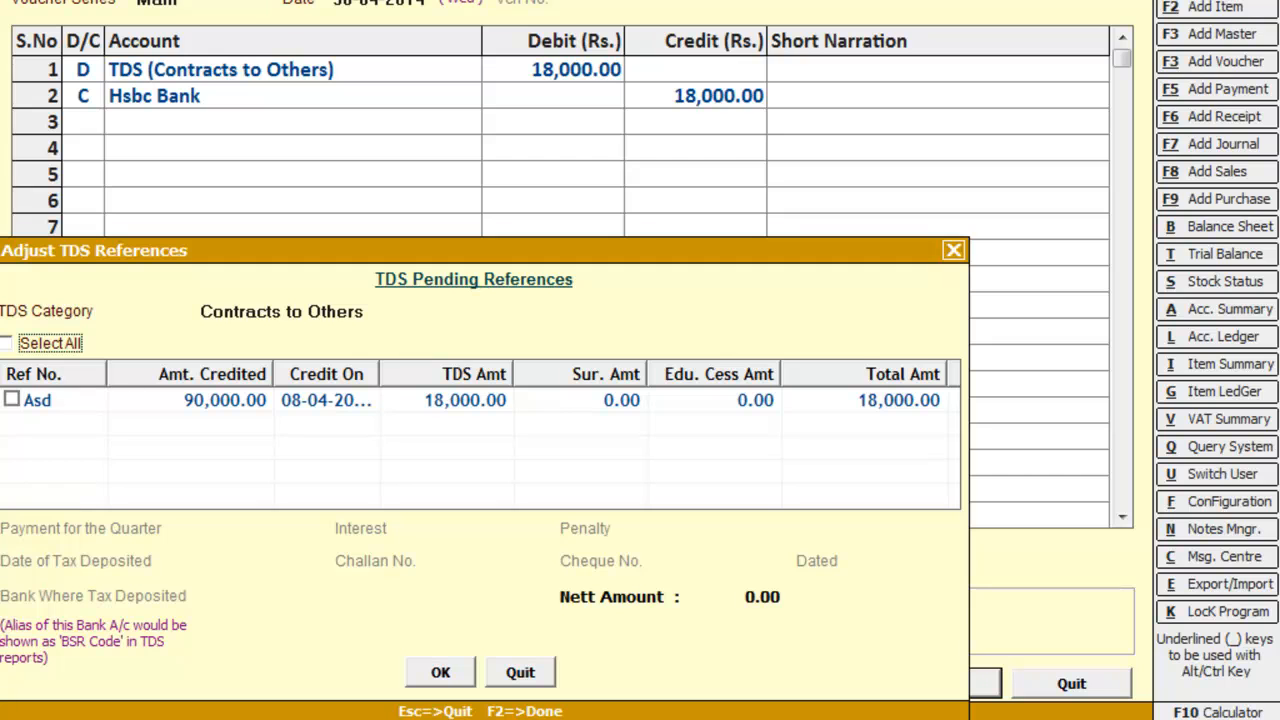
left_click(8, 344)
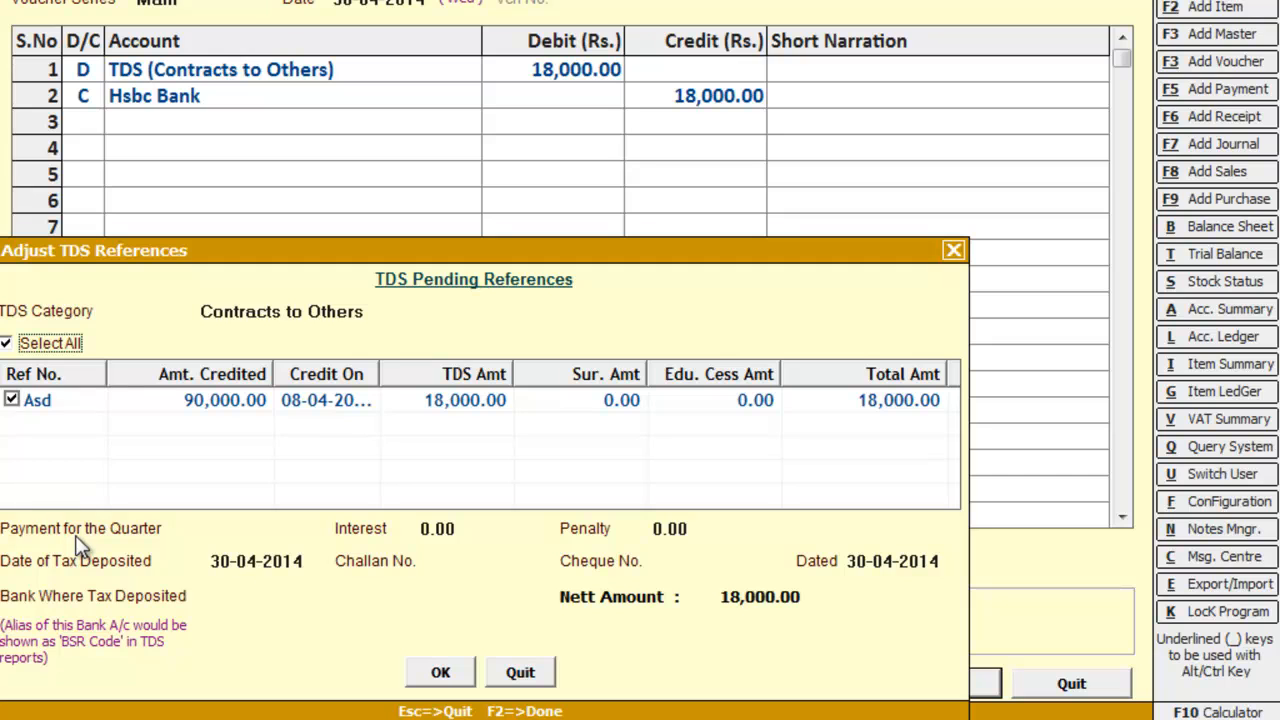
- Fill in the TDS payment details with quarter Ist, challan number 4353, cheque number 7545 and deposit bank Hsbc Bank, and confirm the adjustment
left_click(220, 530)
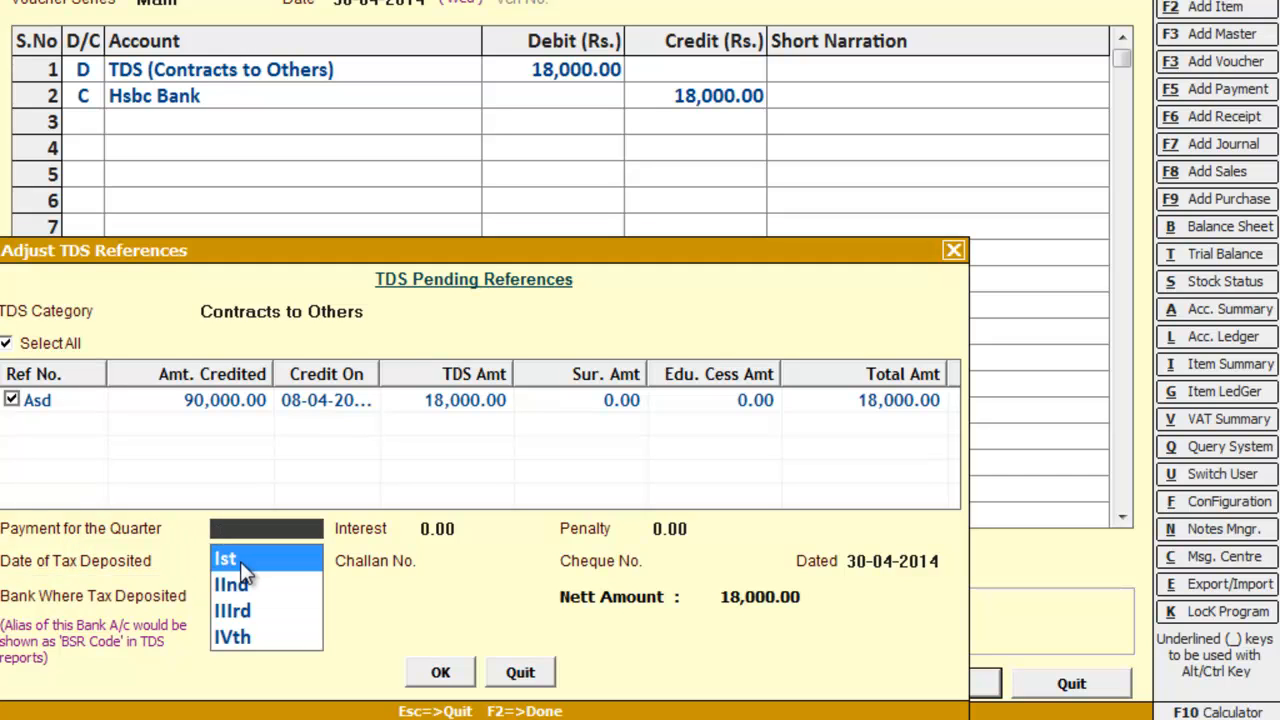
left_click(240, 561)
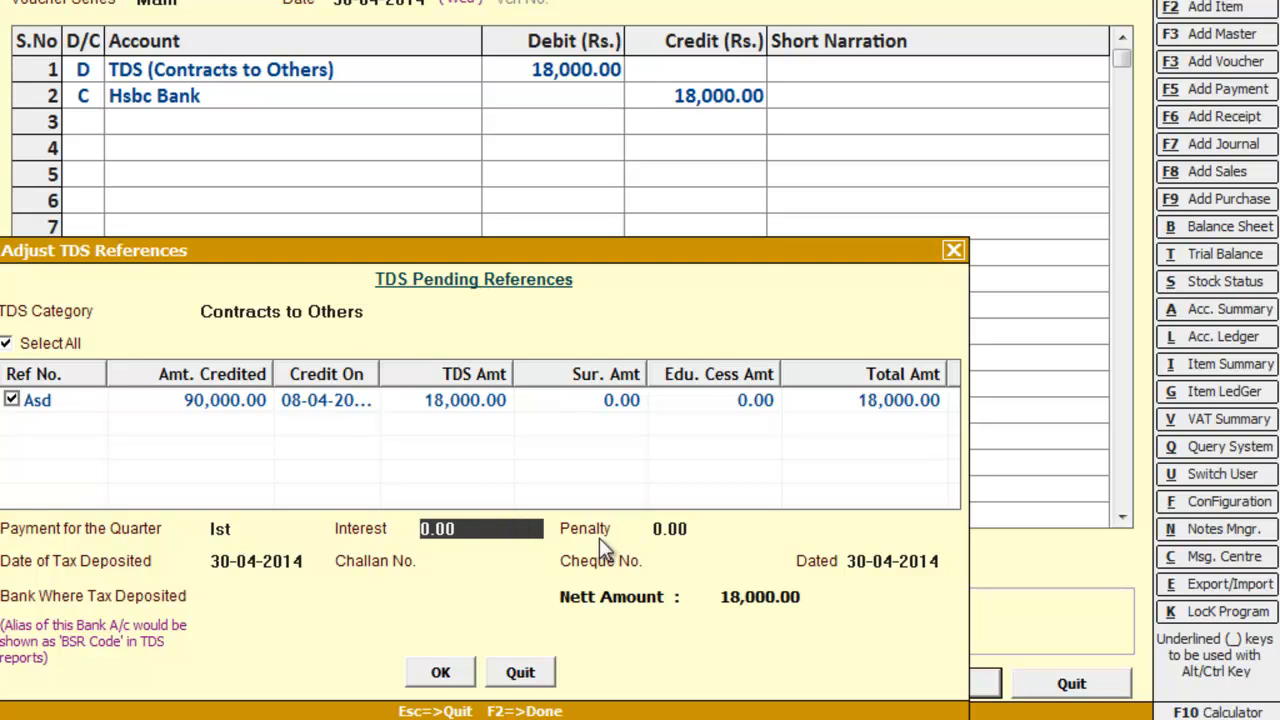
left_click(477, 563)
type("4353")
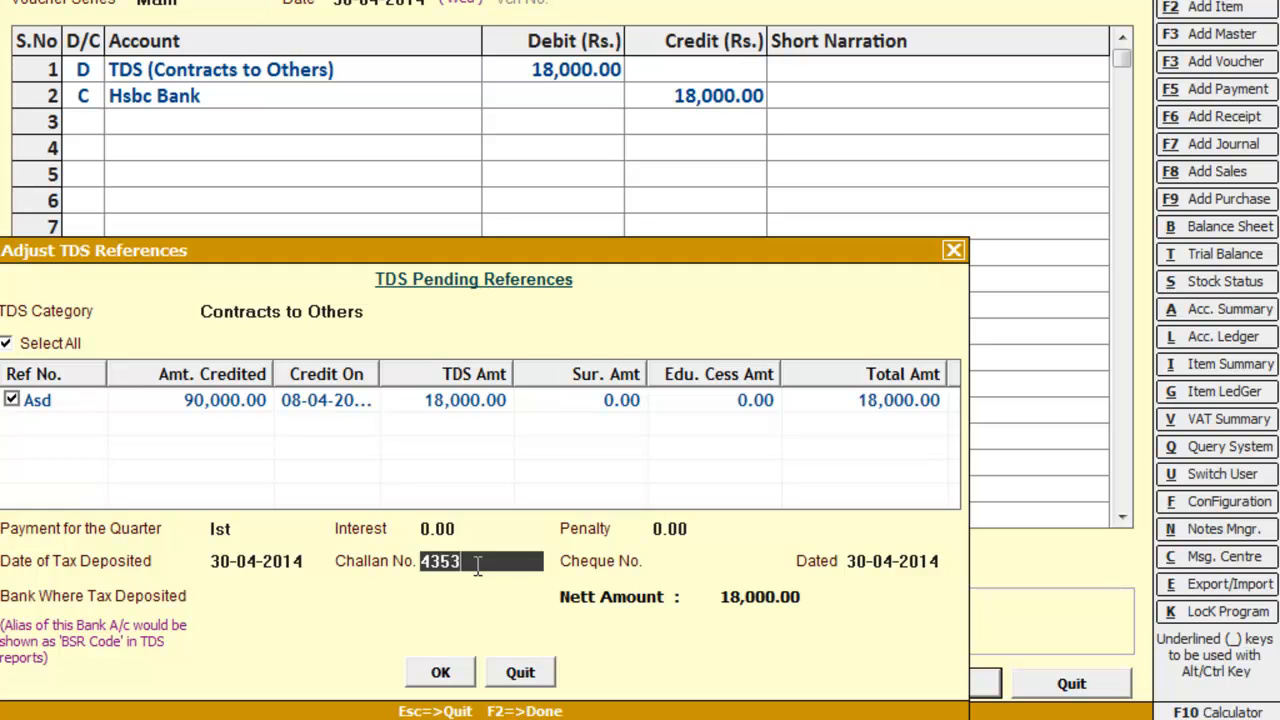
left_click(675, 563)
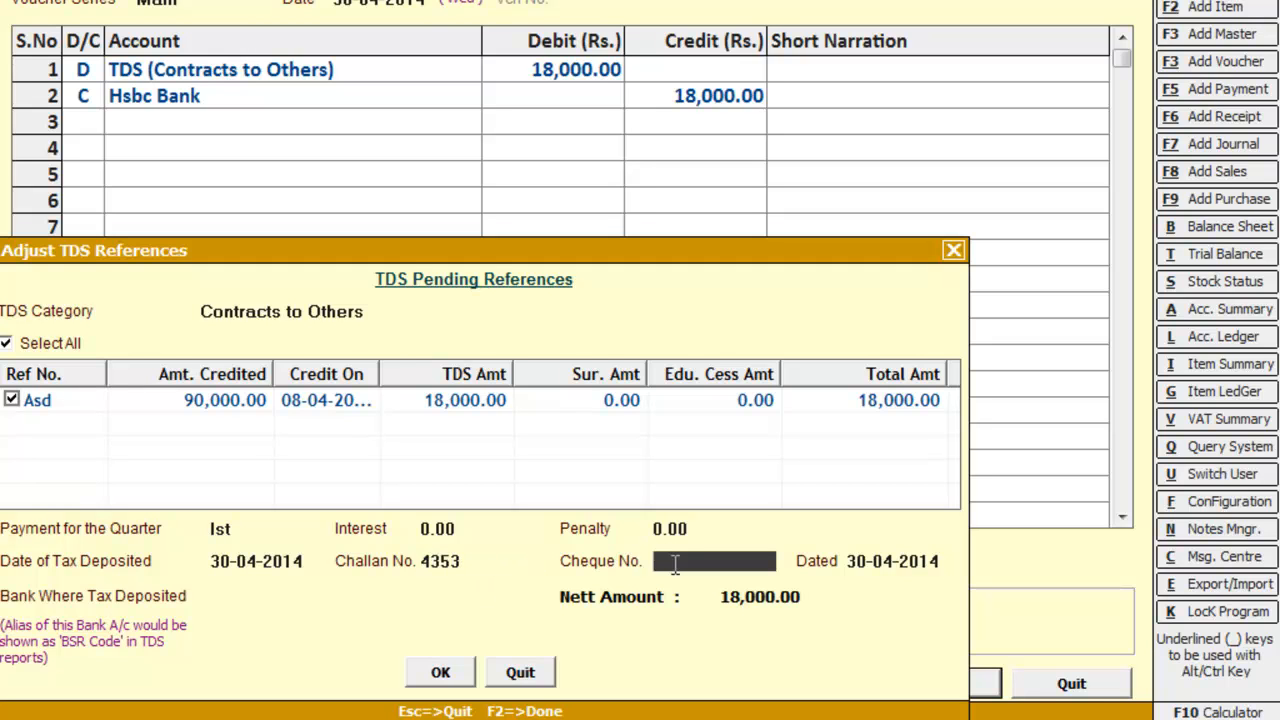
type("75")
type("15")
left_click(258, 600)
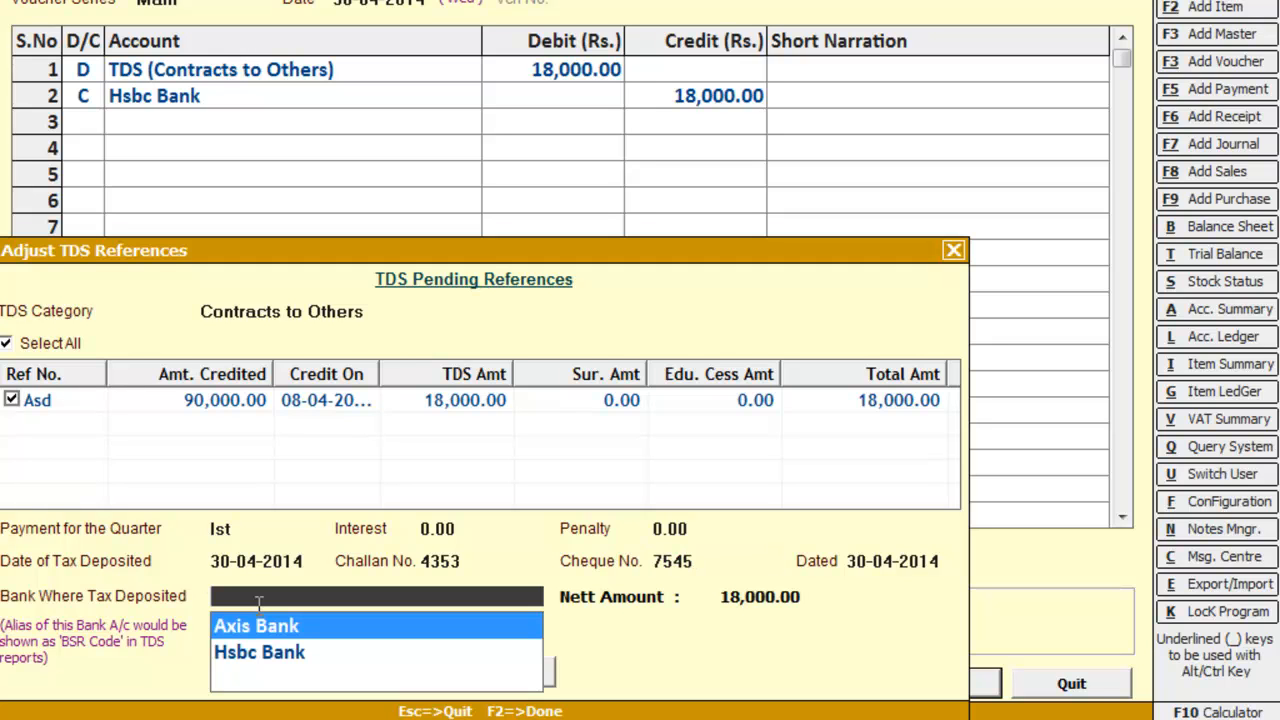
left_click(258, 655)
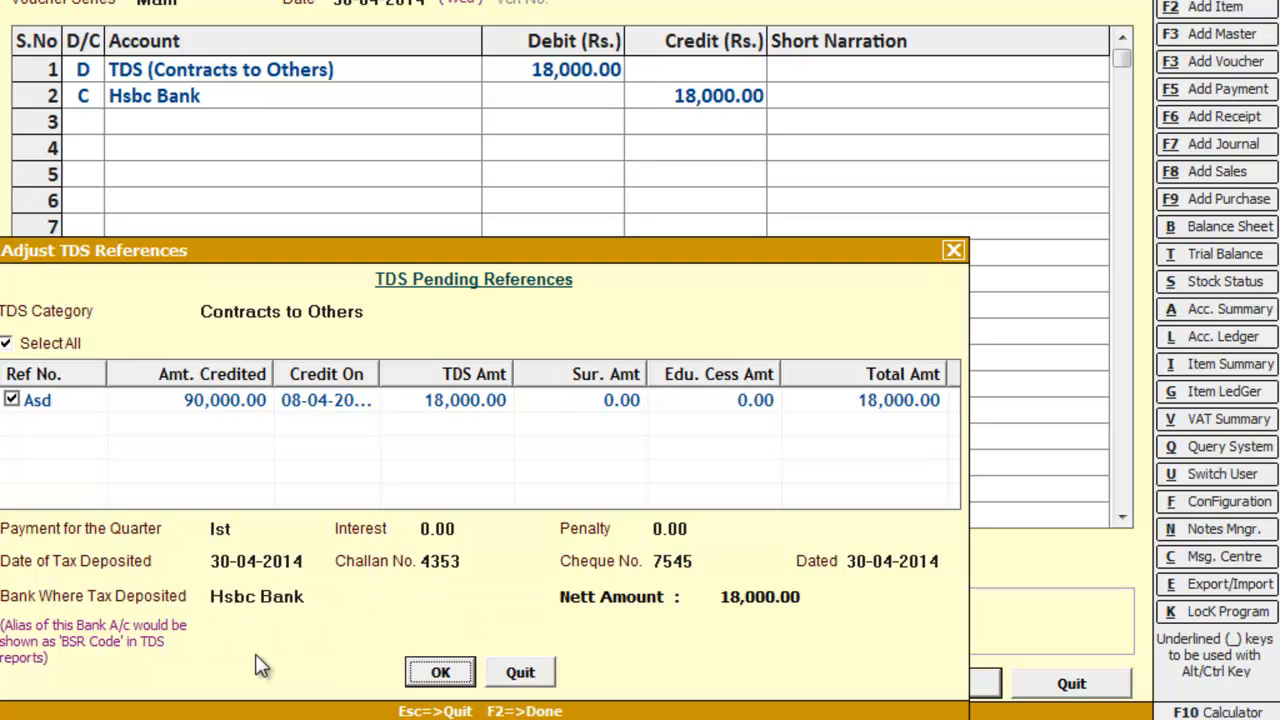
left_click(440, 673)
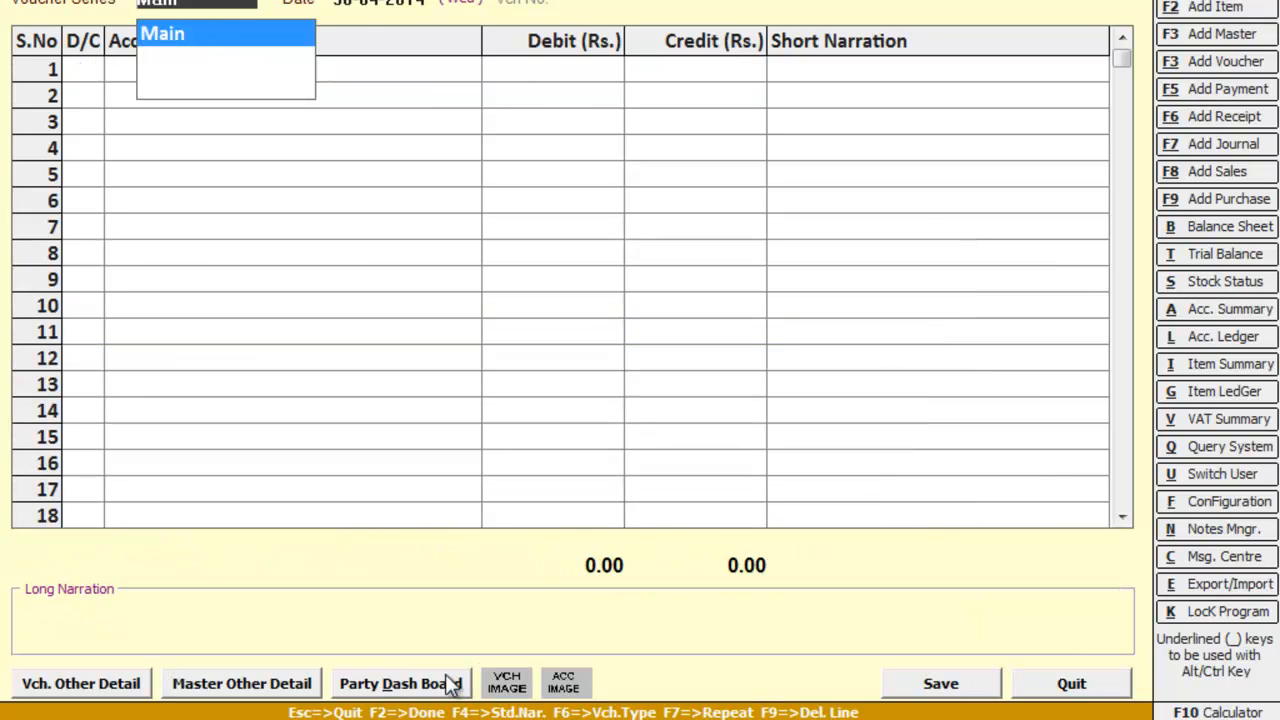
- Leave the blank payment voucher form and return to the transactions list
key("alt+Tab")
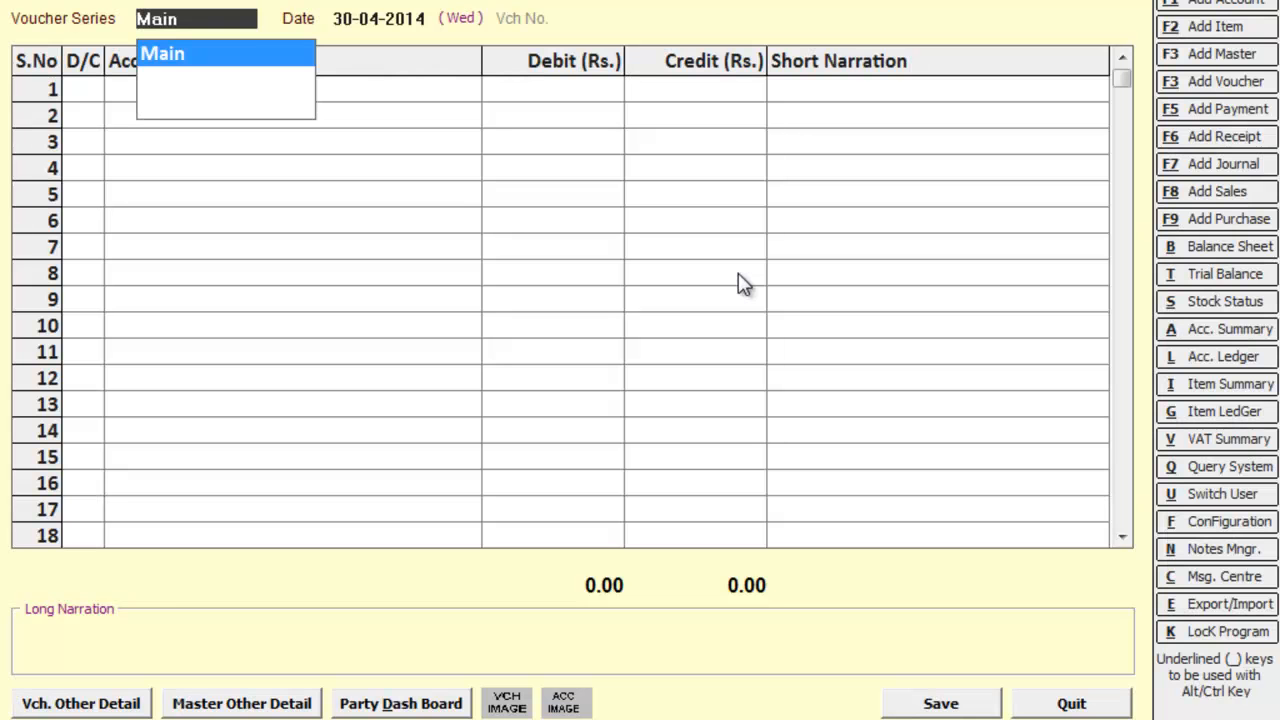
key("Escape")
key("Escape")
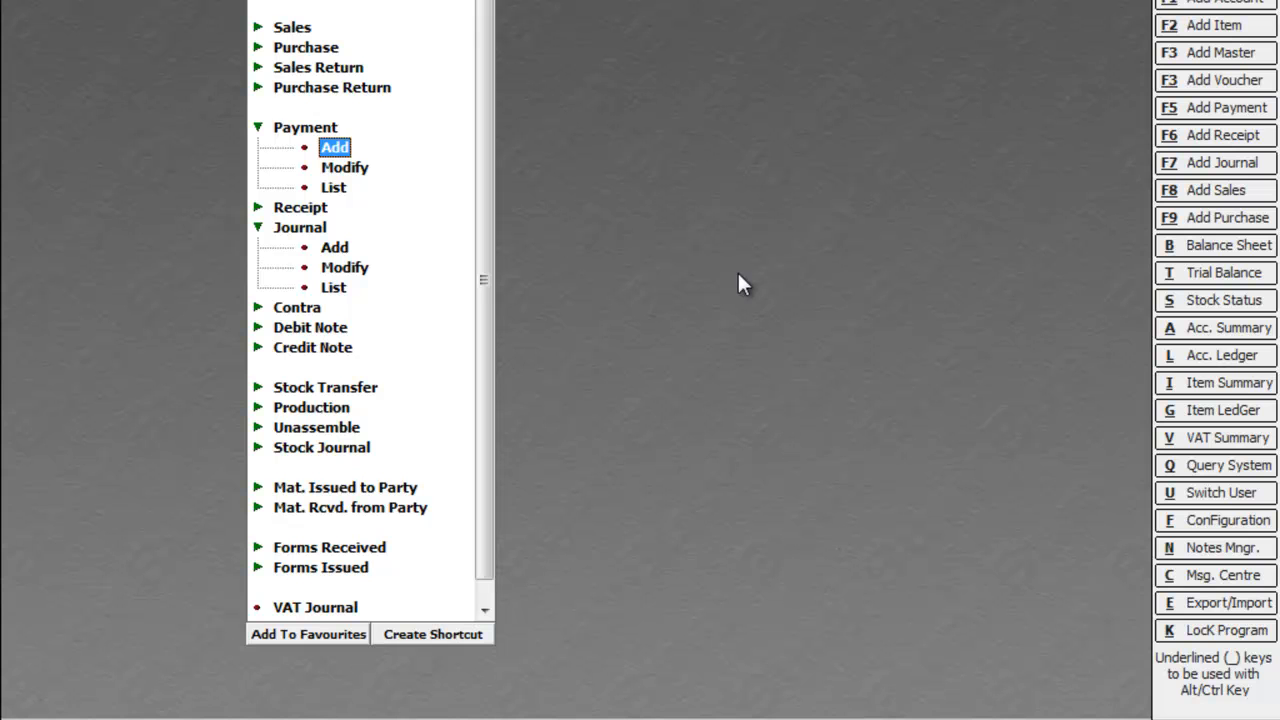
- Start adding a journal voucher in the Main series dated 08-04-2014, with a debit on its first line
key("Up")
key("Up")
key("Up")
key("Down")
key("Down")
key("Down")
key("Down")
key("Down")
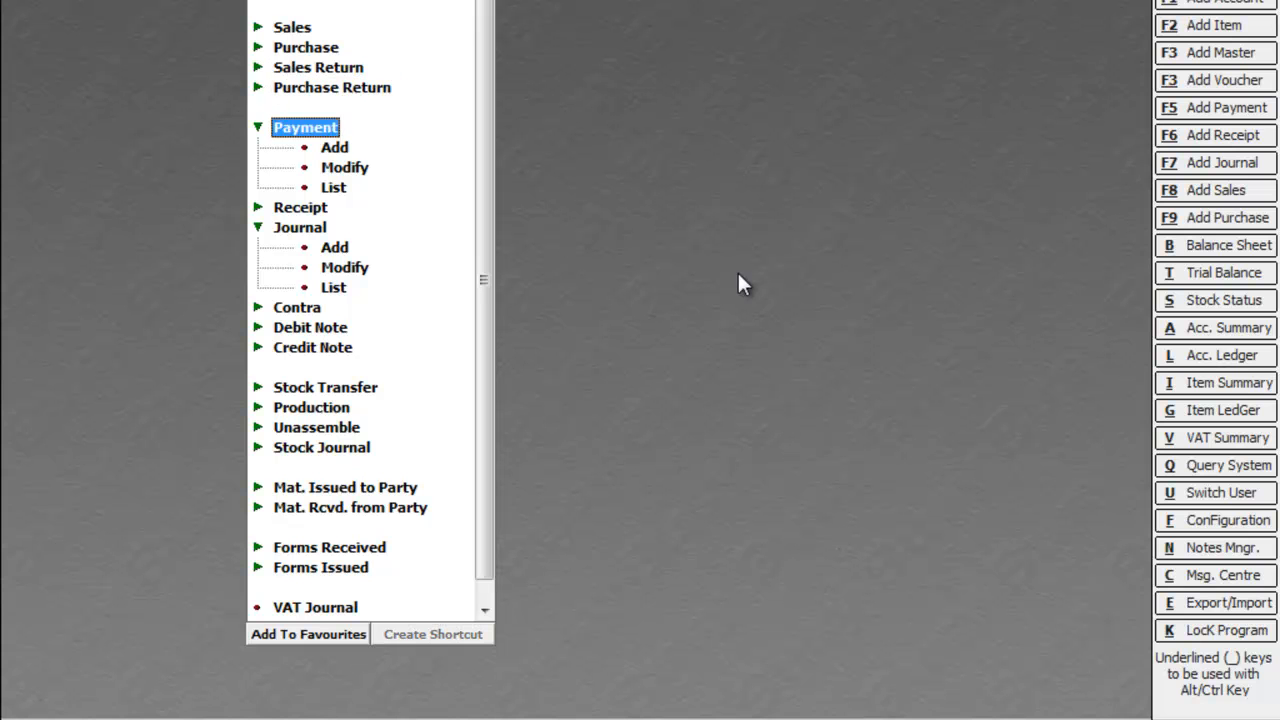
key("Down")
key("Down")
key("Return")
key("Return")
key("Down")
key("Return")
key("Return")
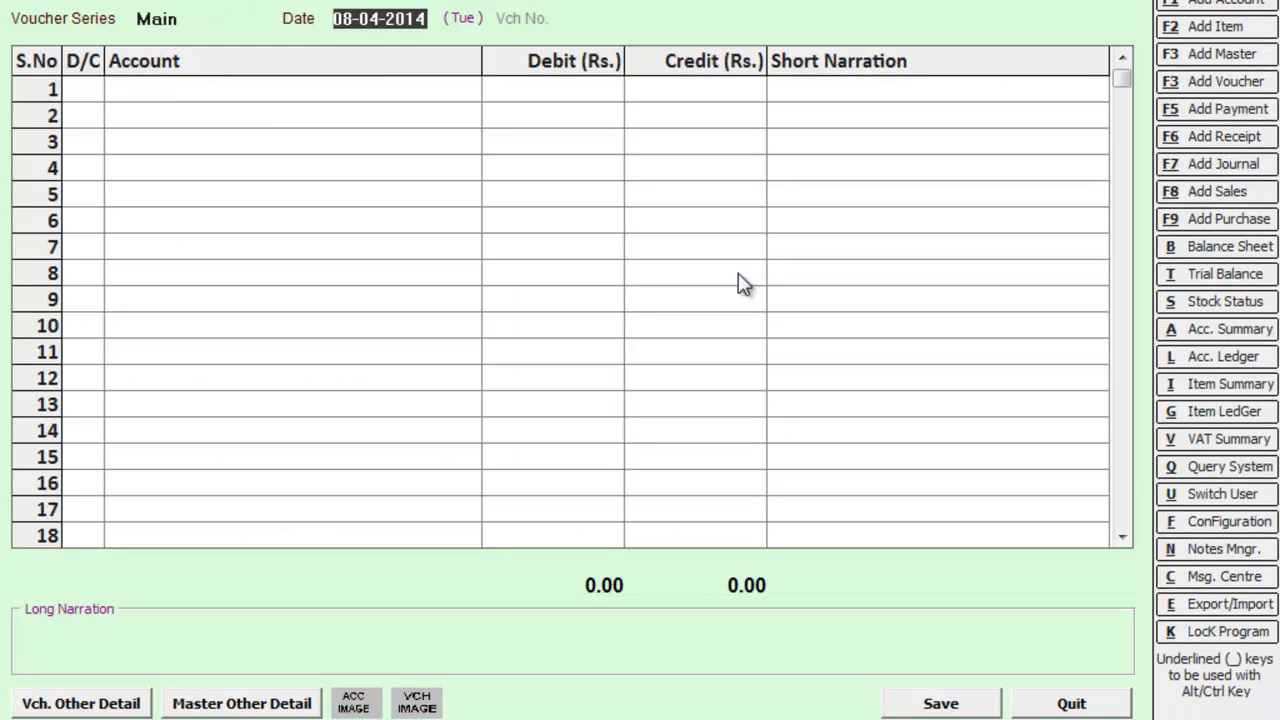
key("Return")
key("Return")
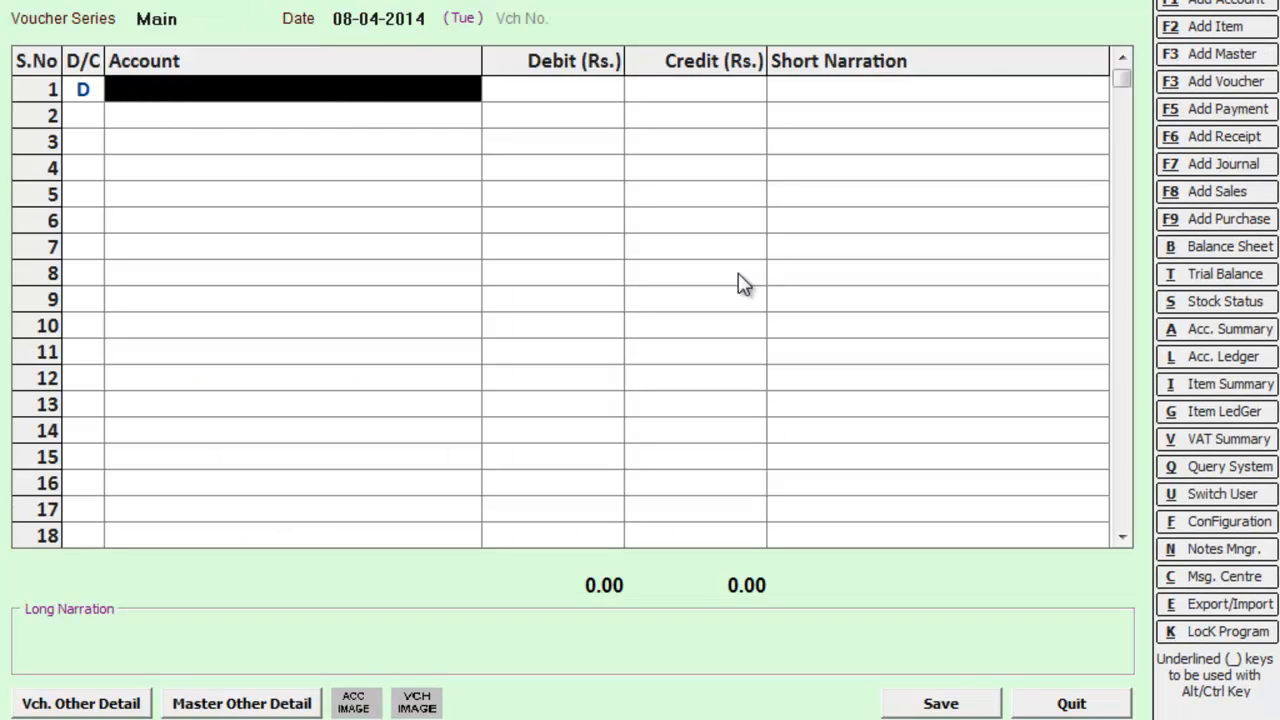
- Create an account master named Maintenance of Ac under the group Expenses (Indirect/Admn.)
key("F1")
type("maintenance of ac")
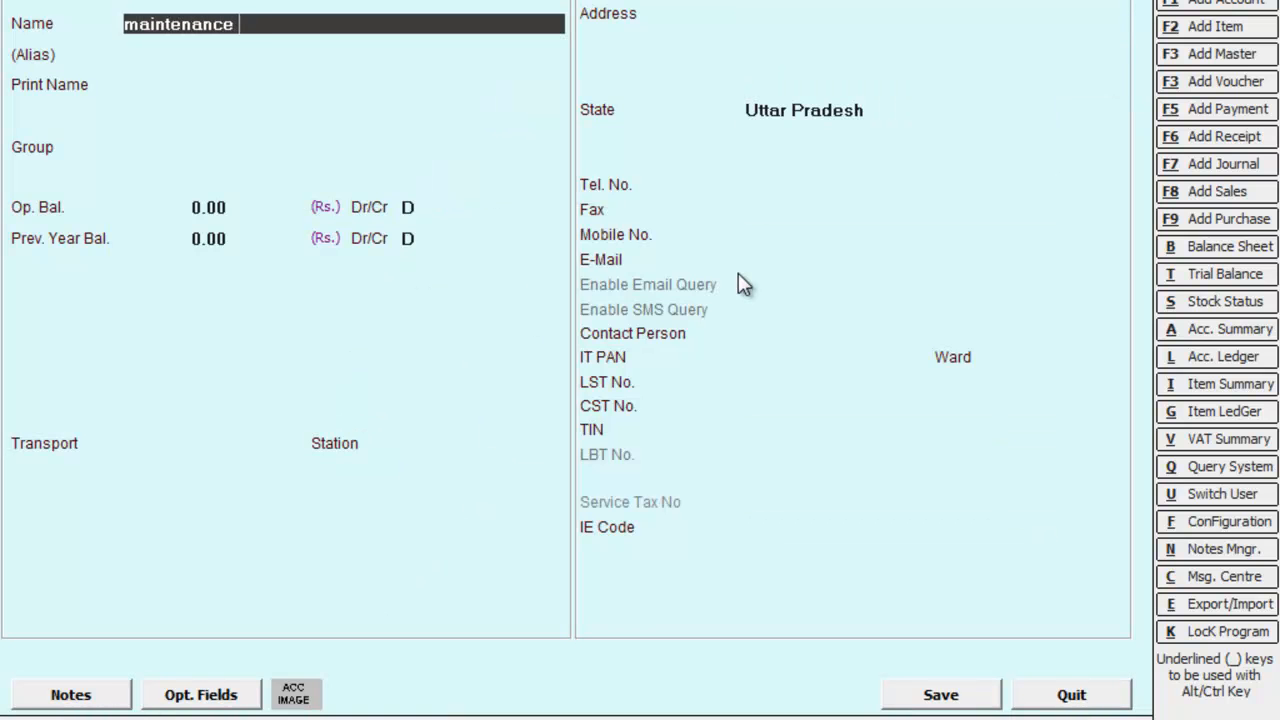
key("Return")
key("Return")
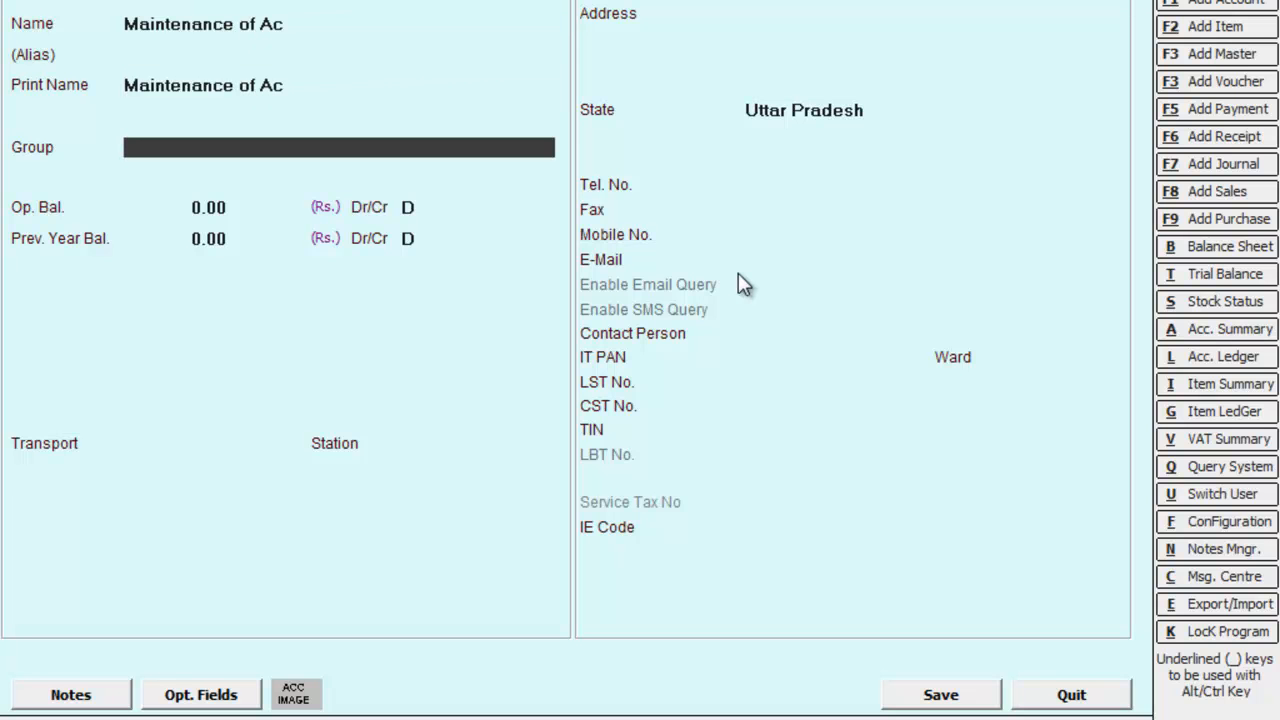
type("i")
key("BackSpace")
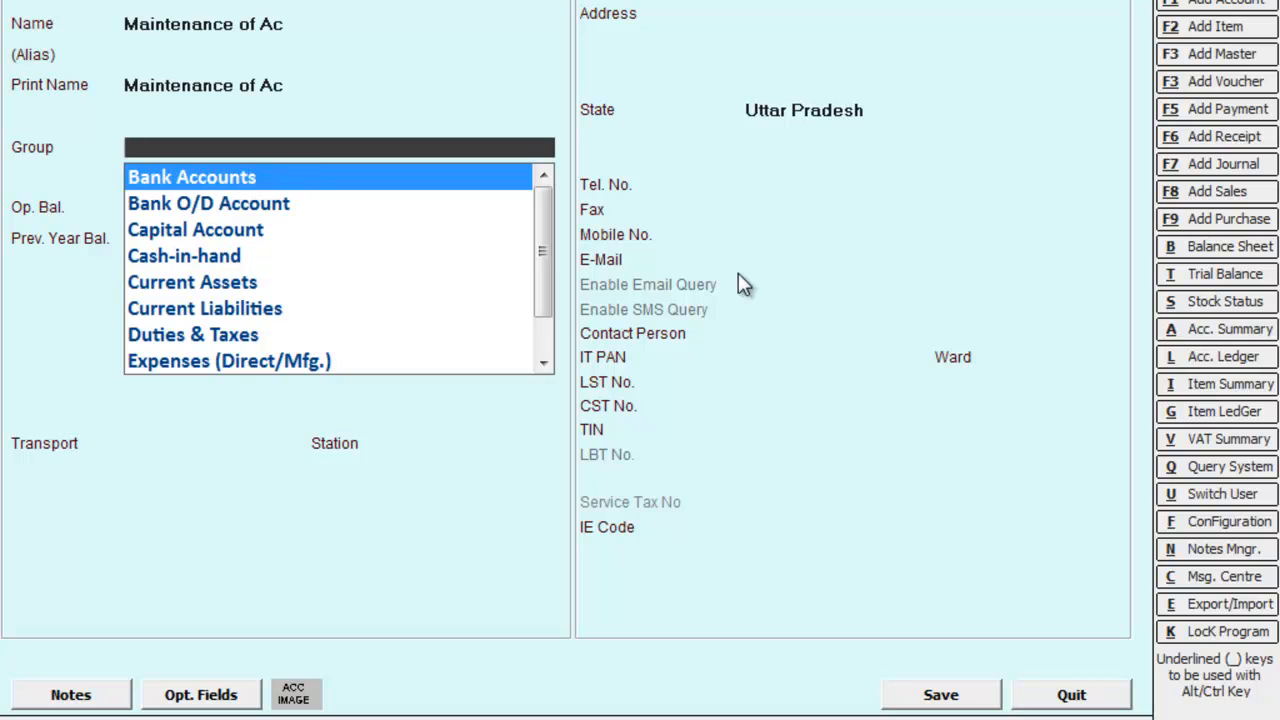
type("e")
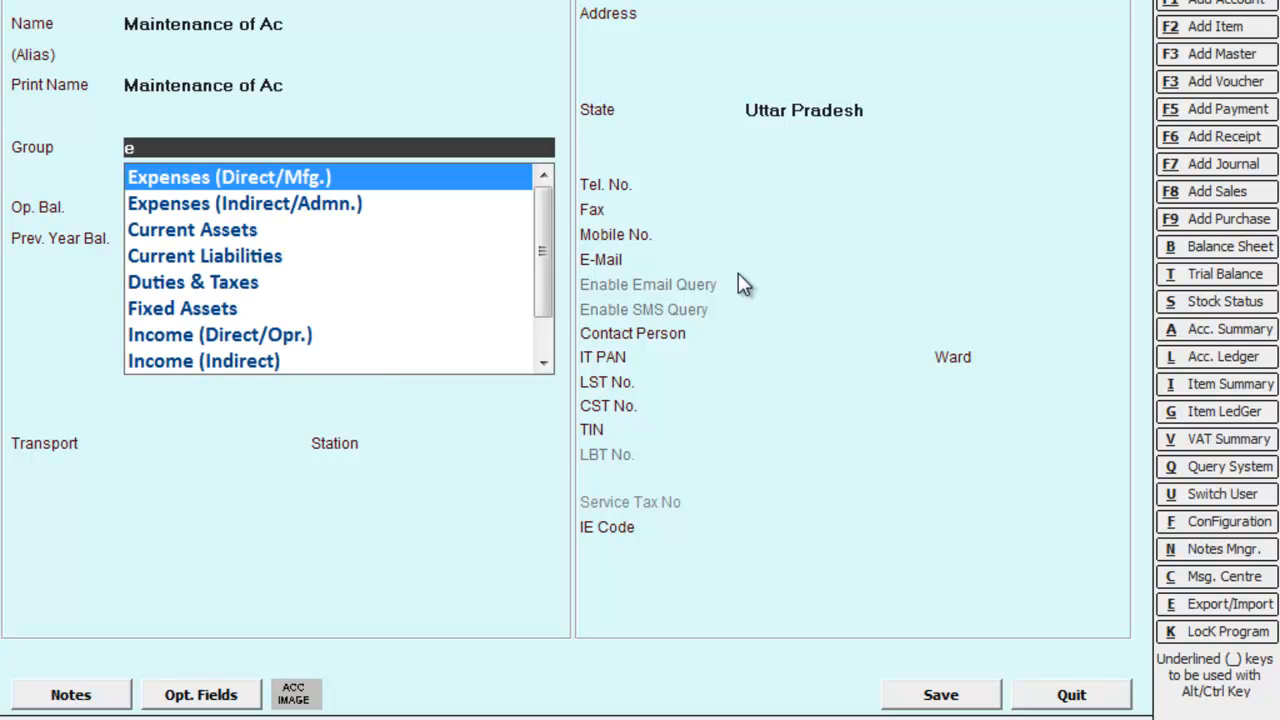
key("Down")
key("Return")
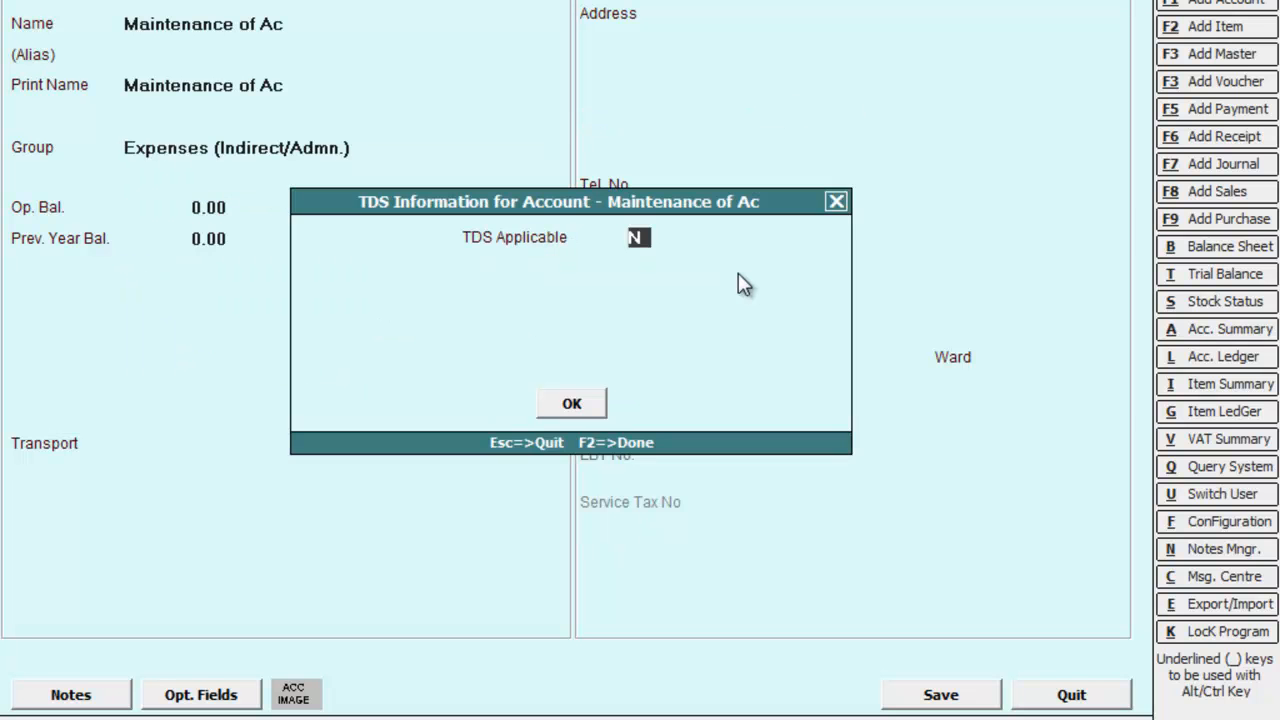
- Make TDS applicable to the Maintenance of Ac account with the category Fees For Professionals Services
type("y")
key("Return")
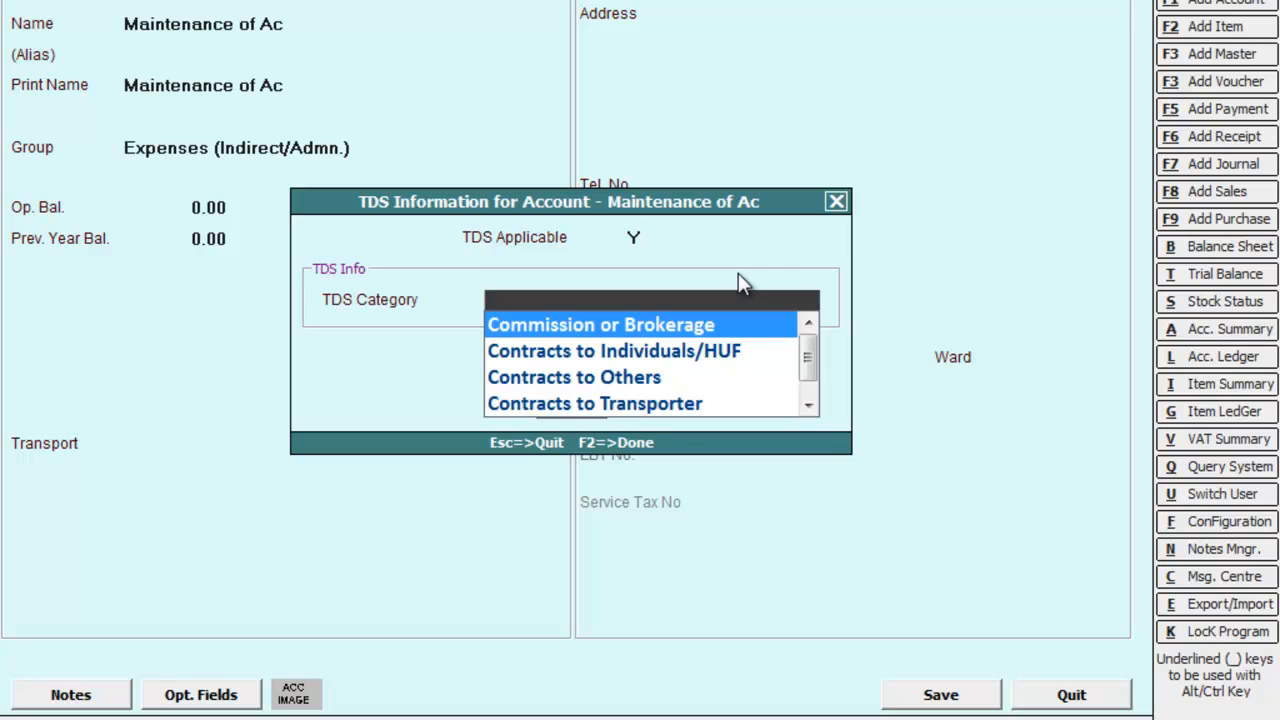
key("Down")
key("Down")
key("Down")
key("Down")
key("Down")
key("Up")
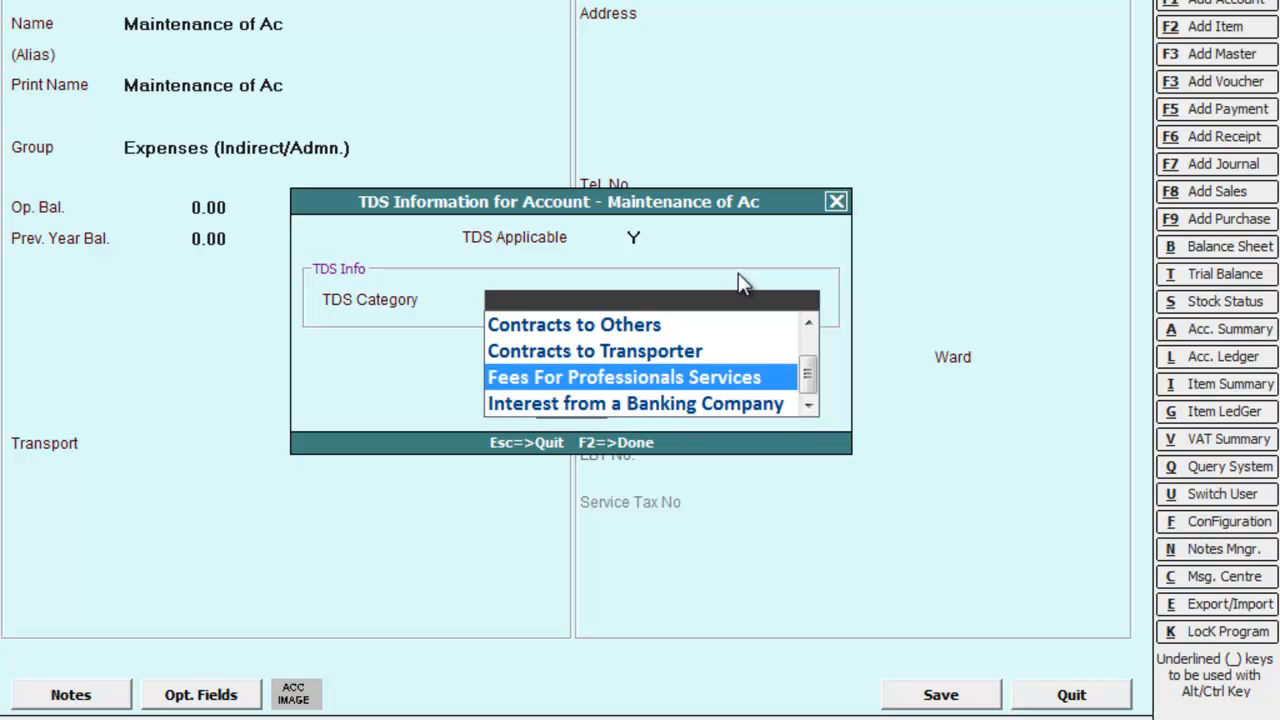
key("Up")
key("Up")
key("Up")
key("Down")
key("Down")
key("Down")
key("Down")
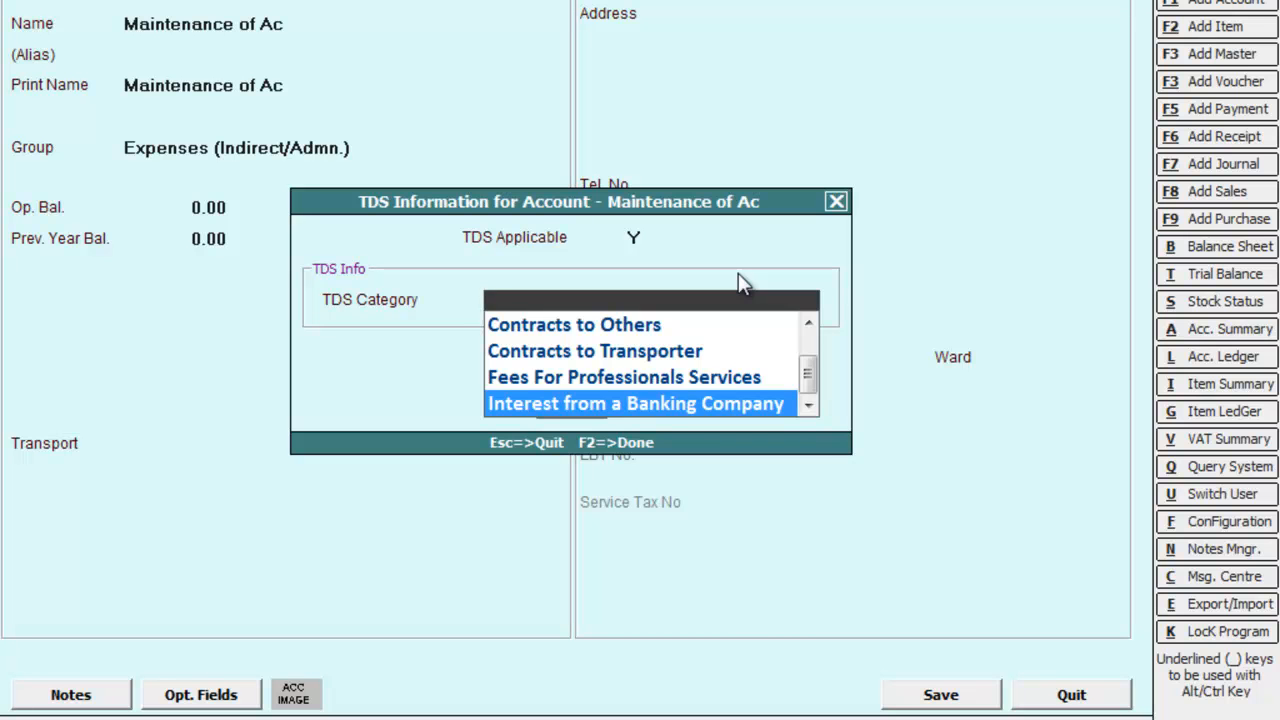
key("Down")
key("Down")
key("Down")
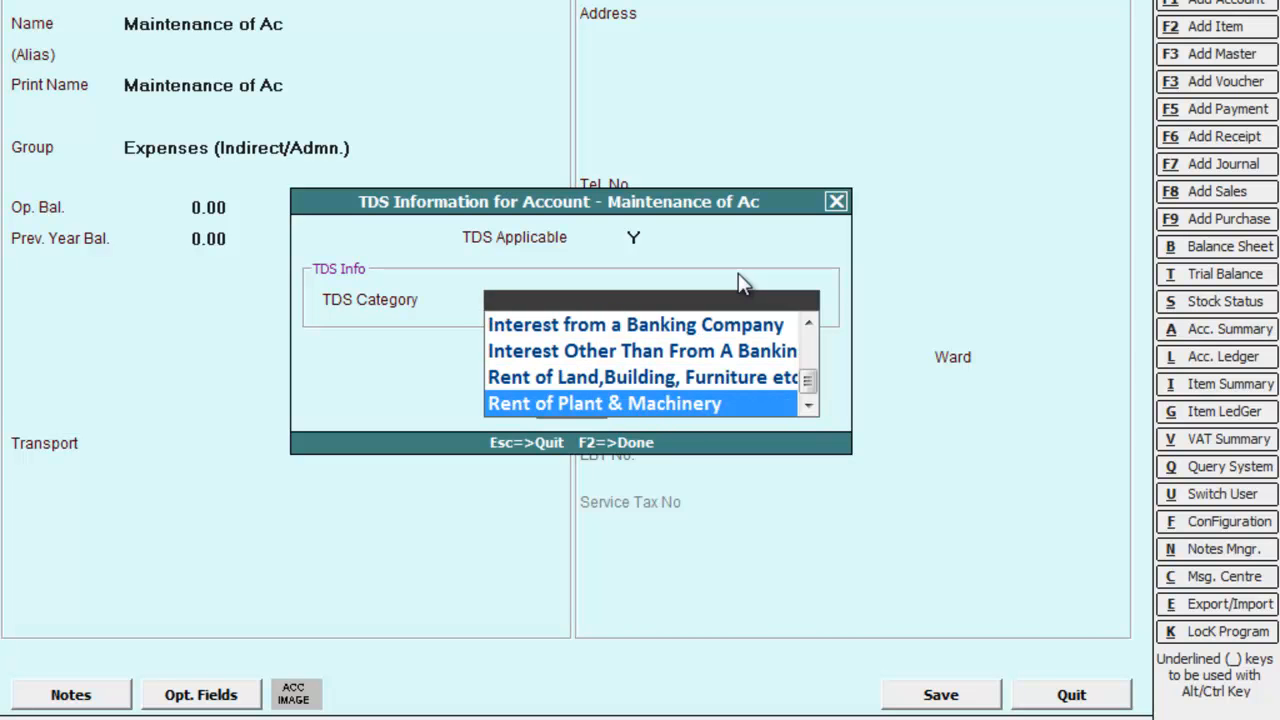
key("Up")
key("Up")
key("Up")
key("Up")
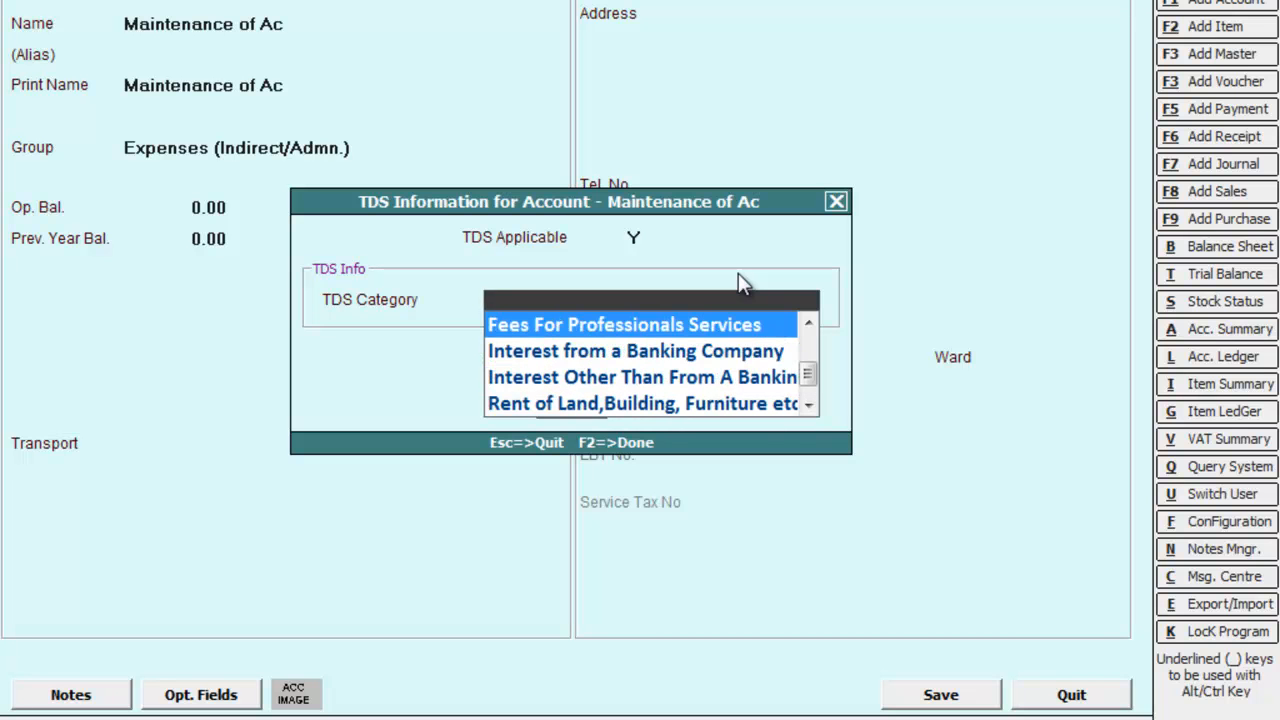
key("Return")
key("Return")
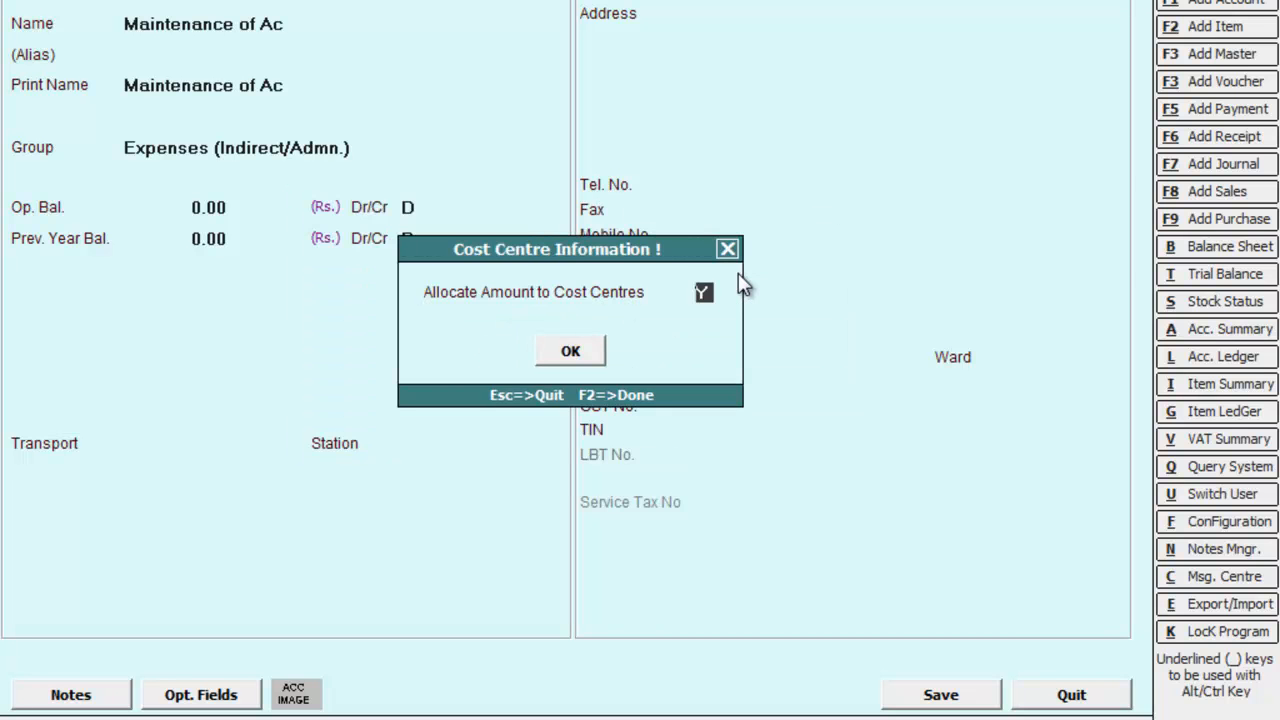
- Turn off cost centre allocation, leave the remaining fields at their defaults and save the account into the journal's first debit line
key("n")
key("Return")
key("Return")
key("Return")
key("Return")
key("Return")
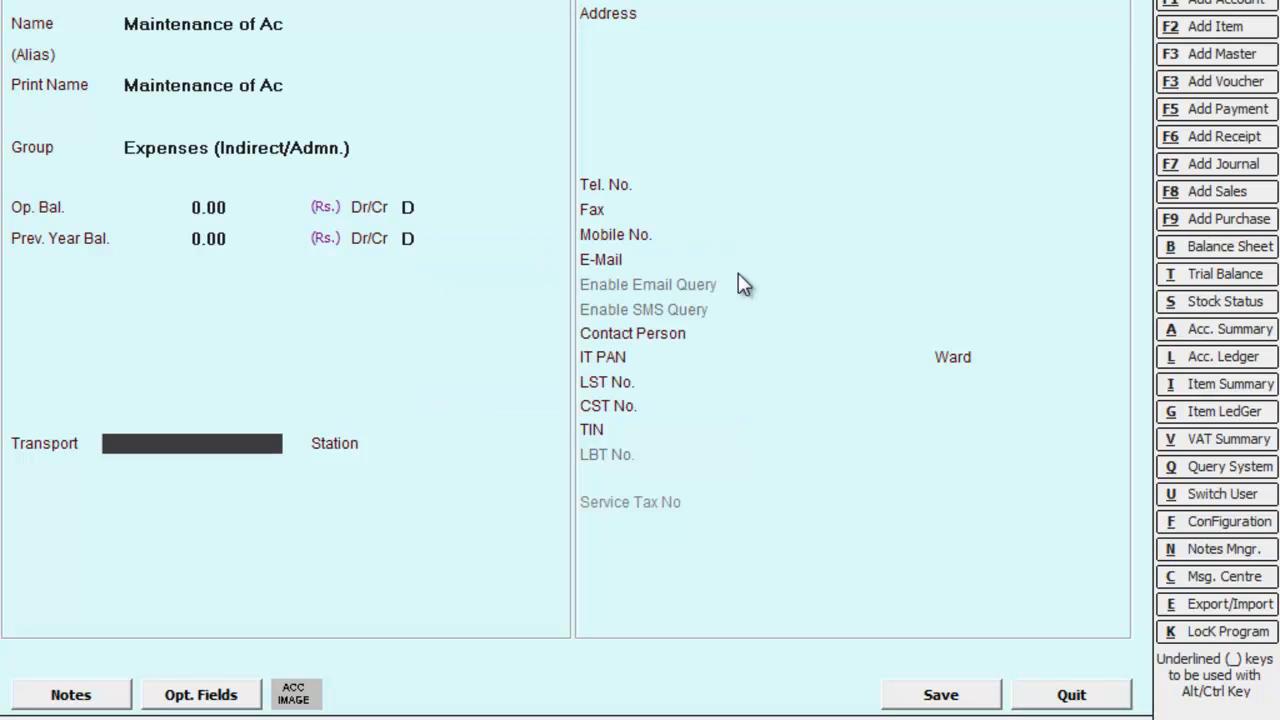
key("Return")
key("Return")
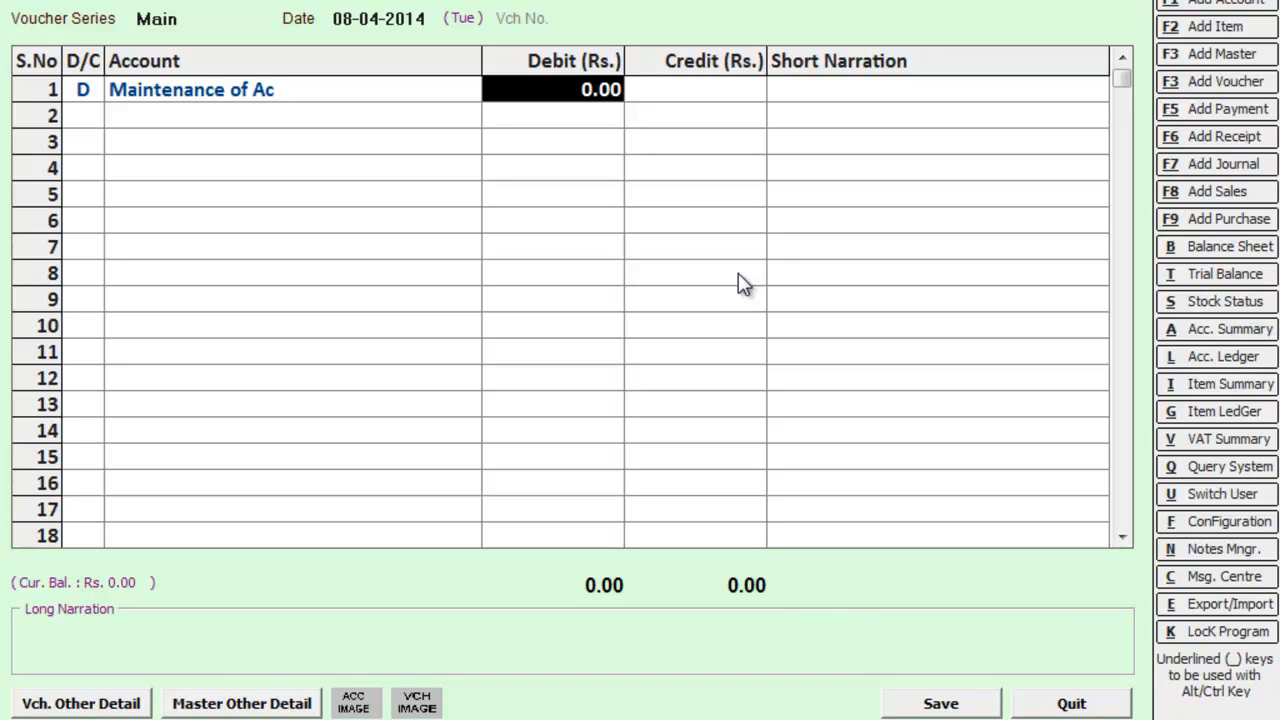
- Debit Maintenance of Ac with 30,000 and go to the account on the journal's second line, a credit
type("30000")
key("Return")
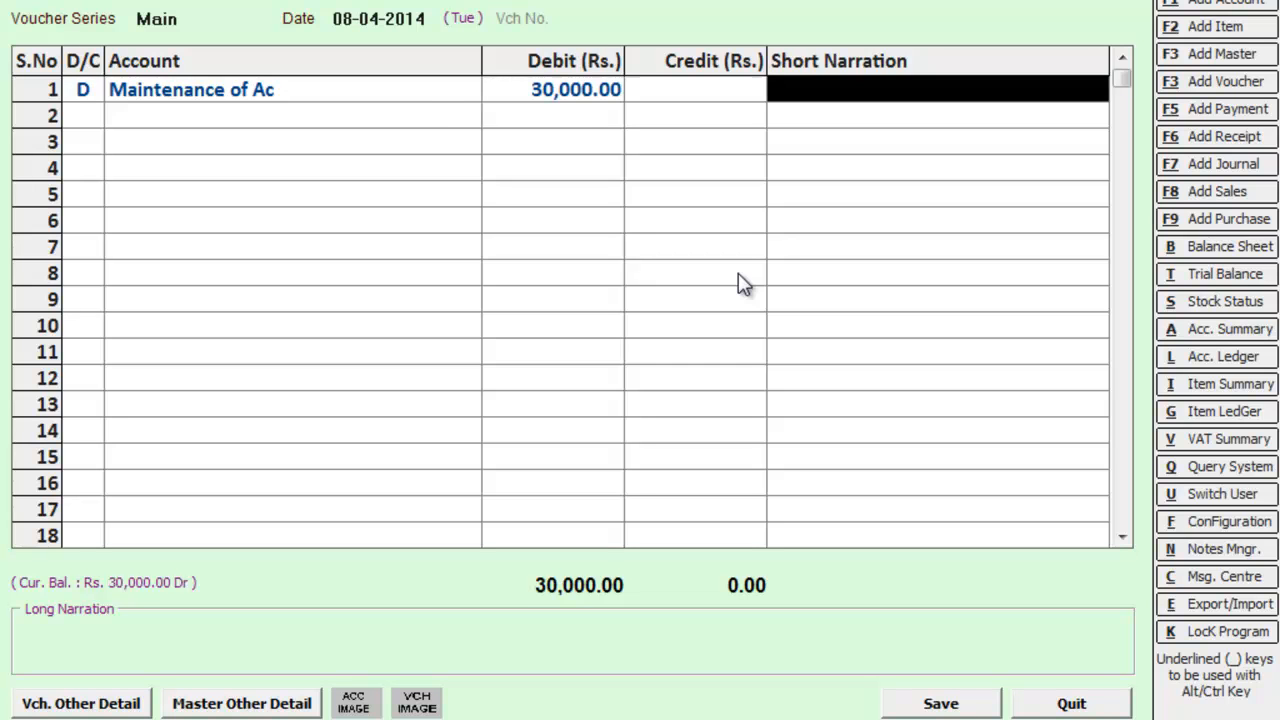
key("Return")
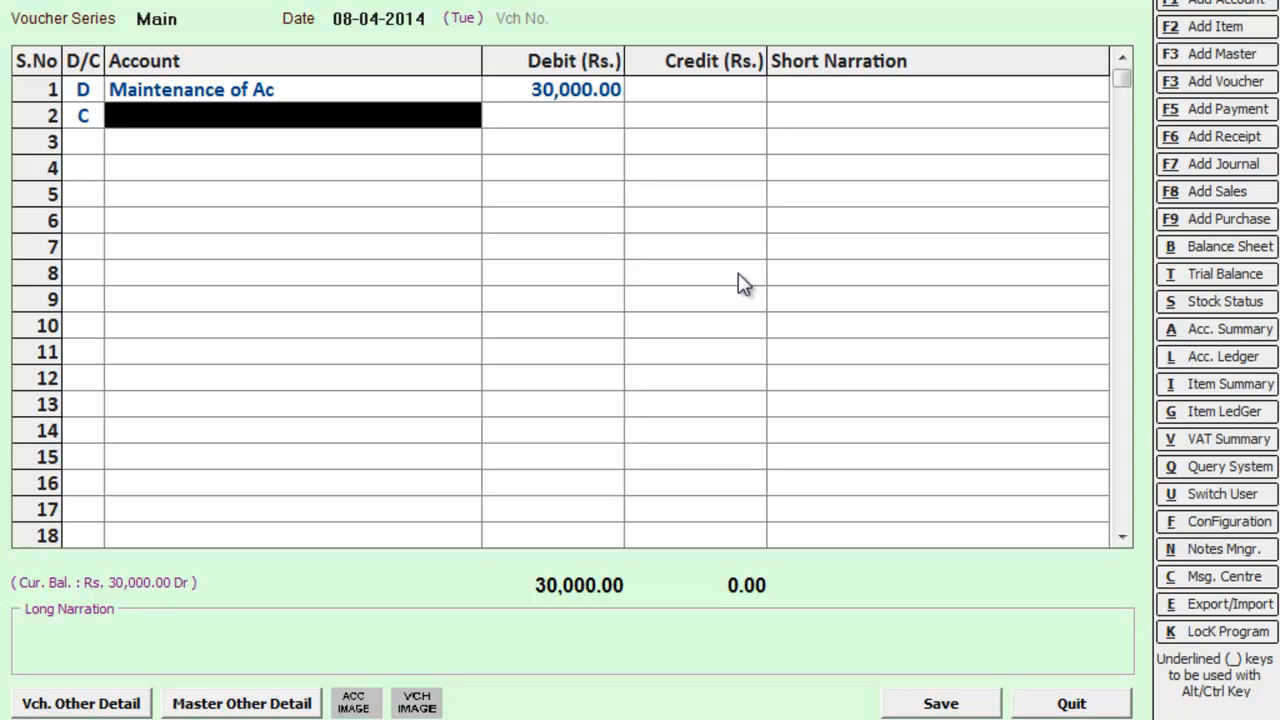
key("Return")
key("Return")
key("Escape")
key("Escape")
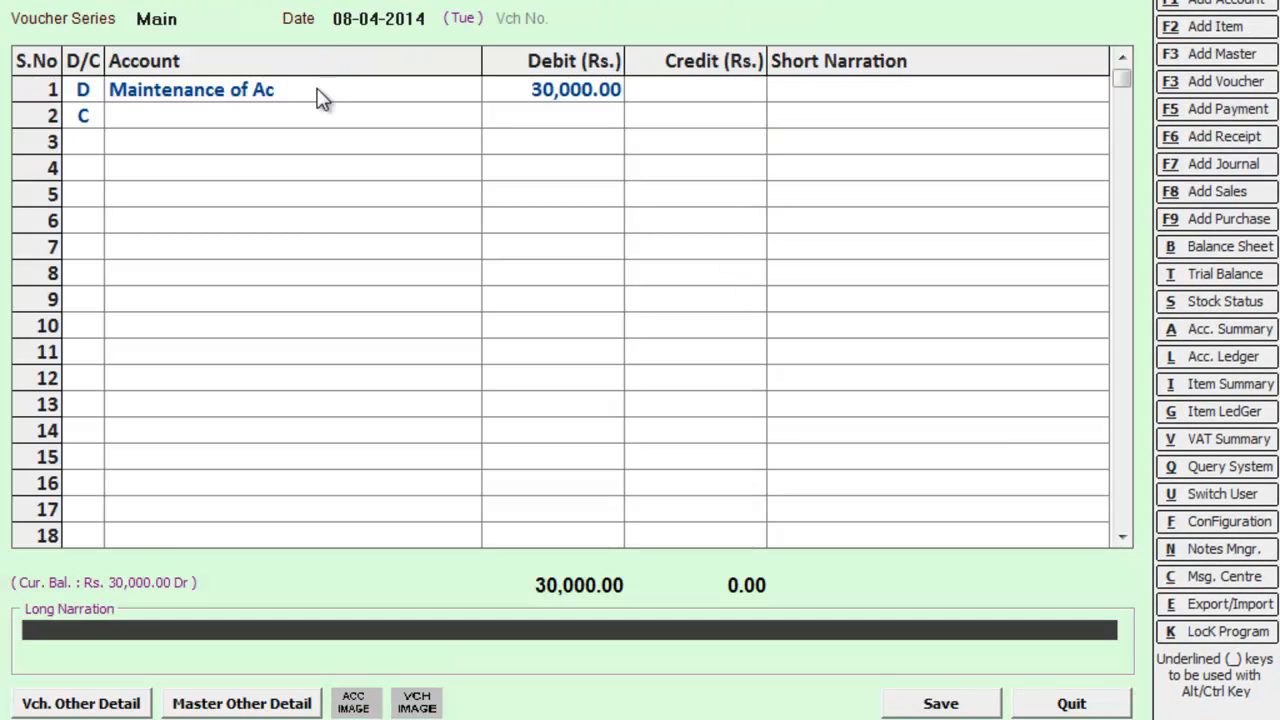
left_click(308, 124)
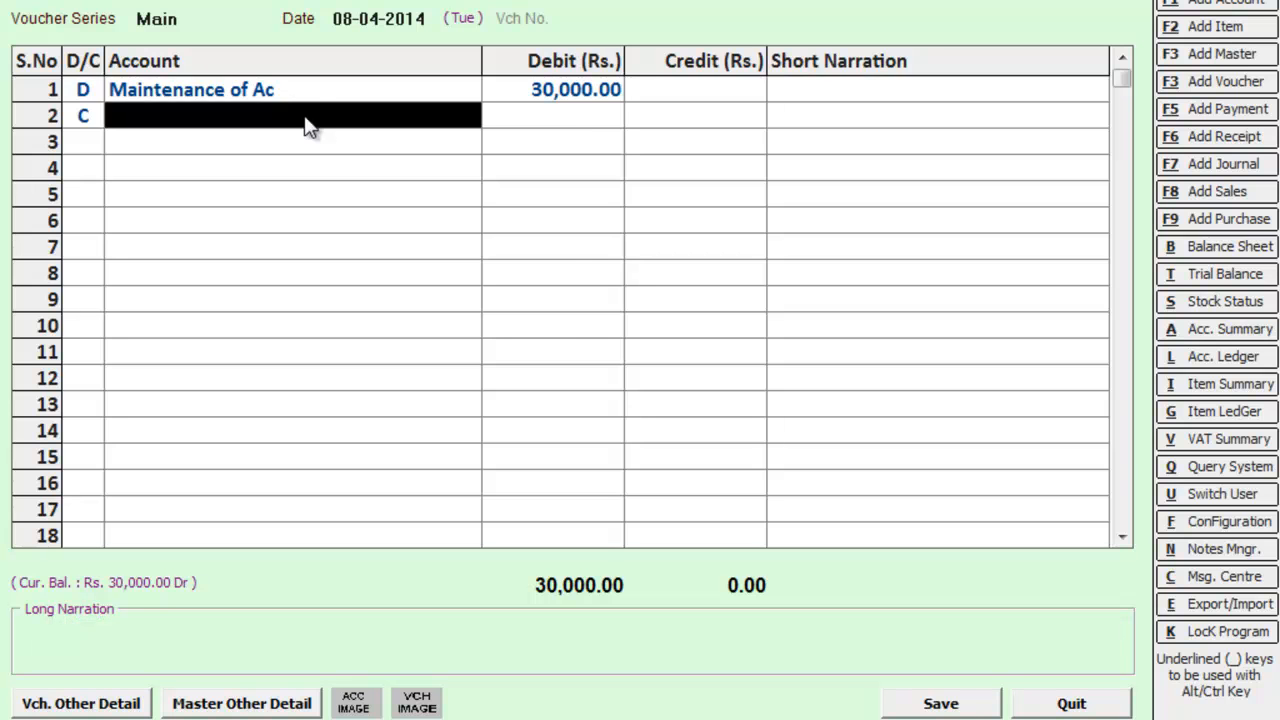
- Create an account master named Blue Star under Sundry Creditors without a credit limit, and make TDS applicable to it
key("F3")
type("blue star")
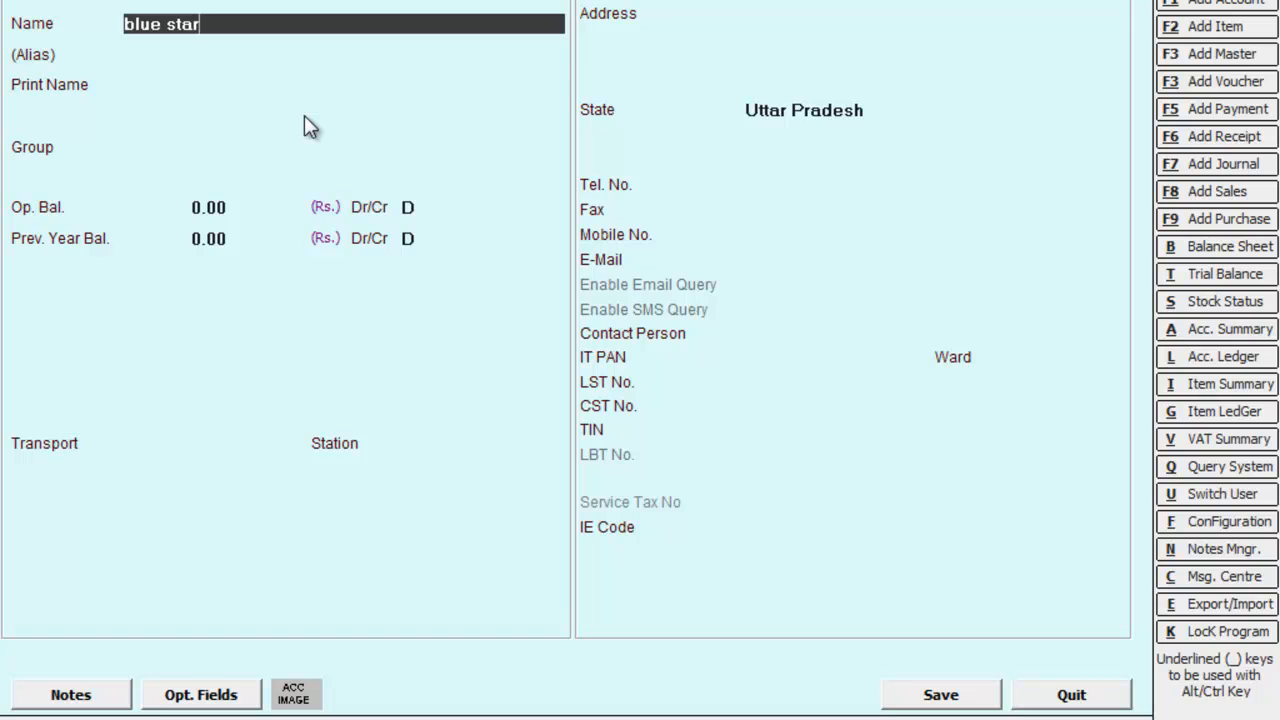
key("Return")
key("Return")
key("Return")
type("s")
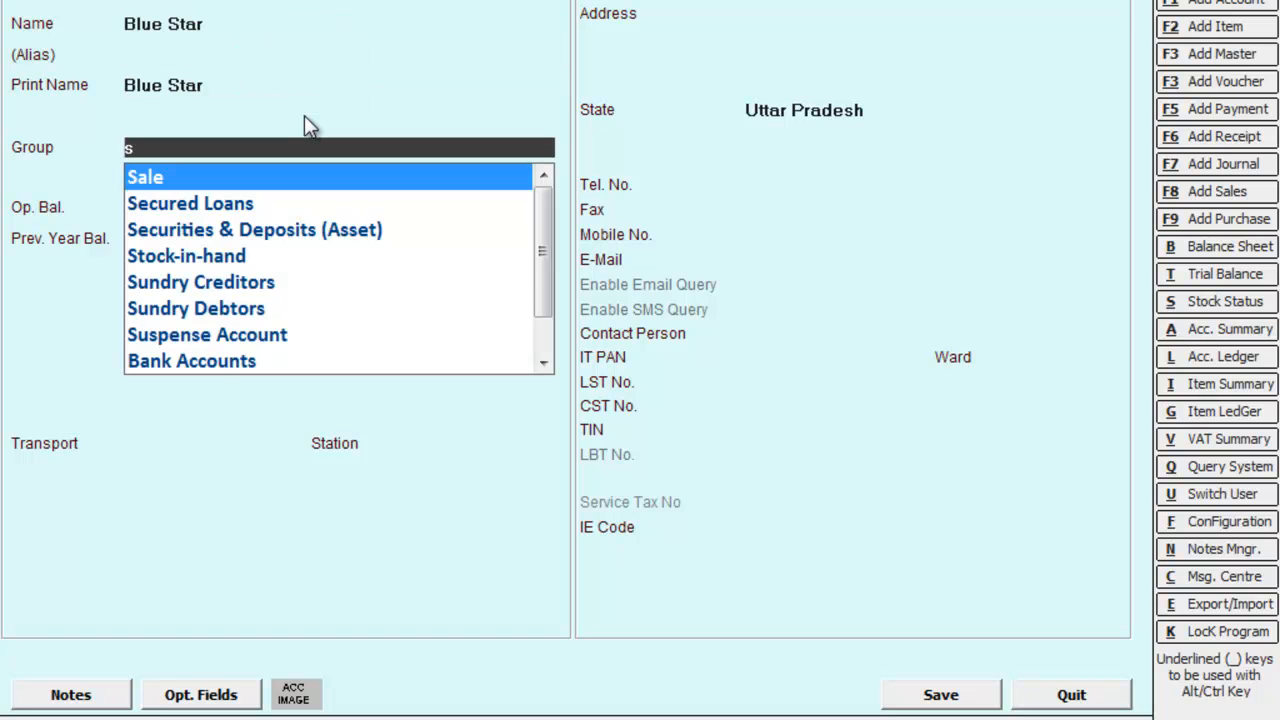
key("Down")
key("Down")
key("Down")
key("Down")
key("Return")
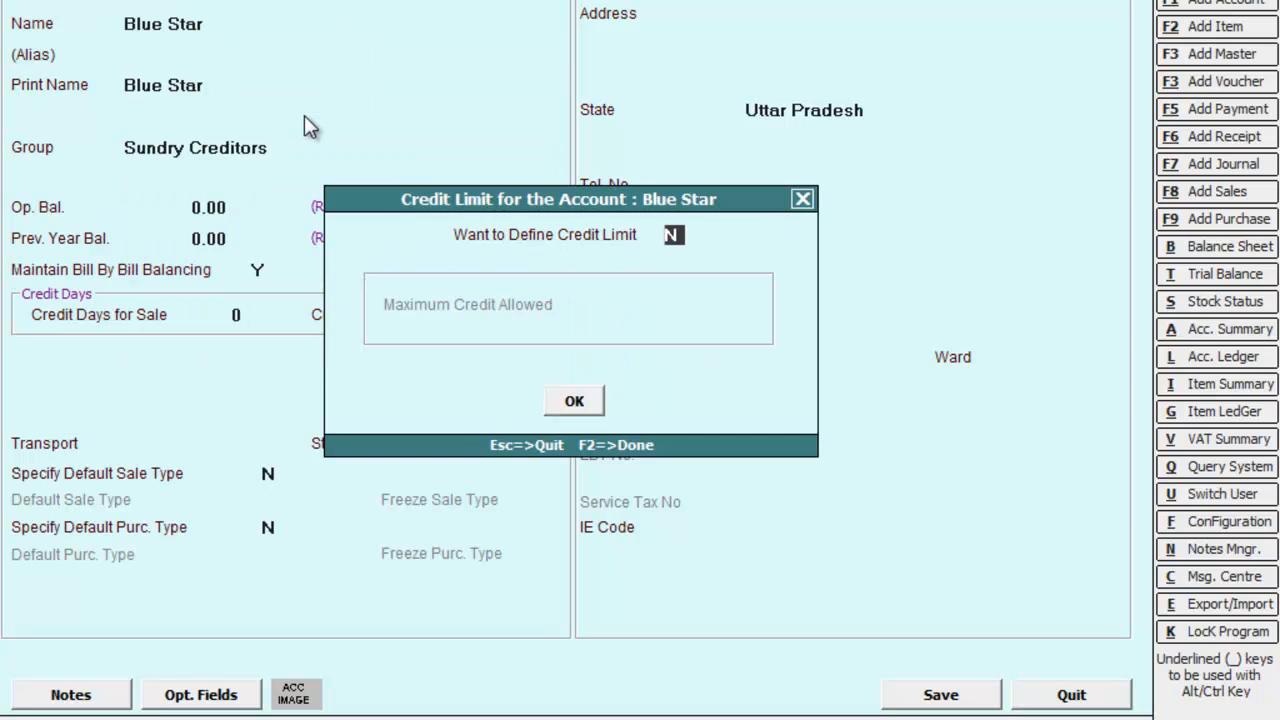
key("Return")
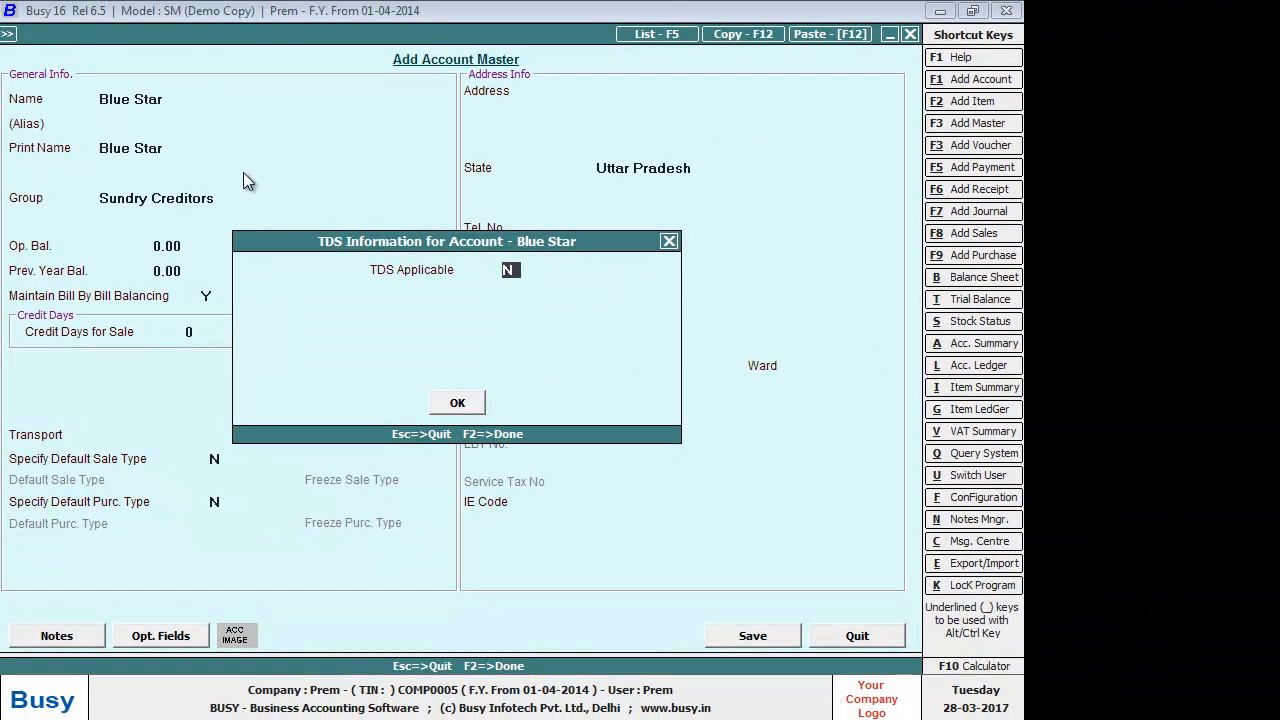
type("y")
key("Return")
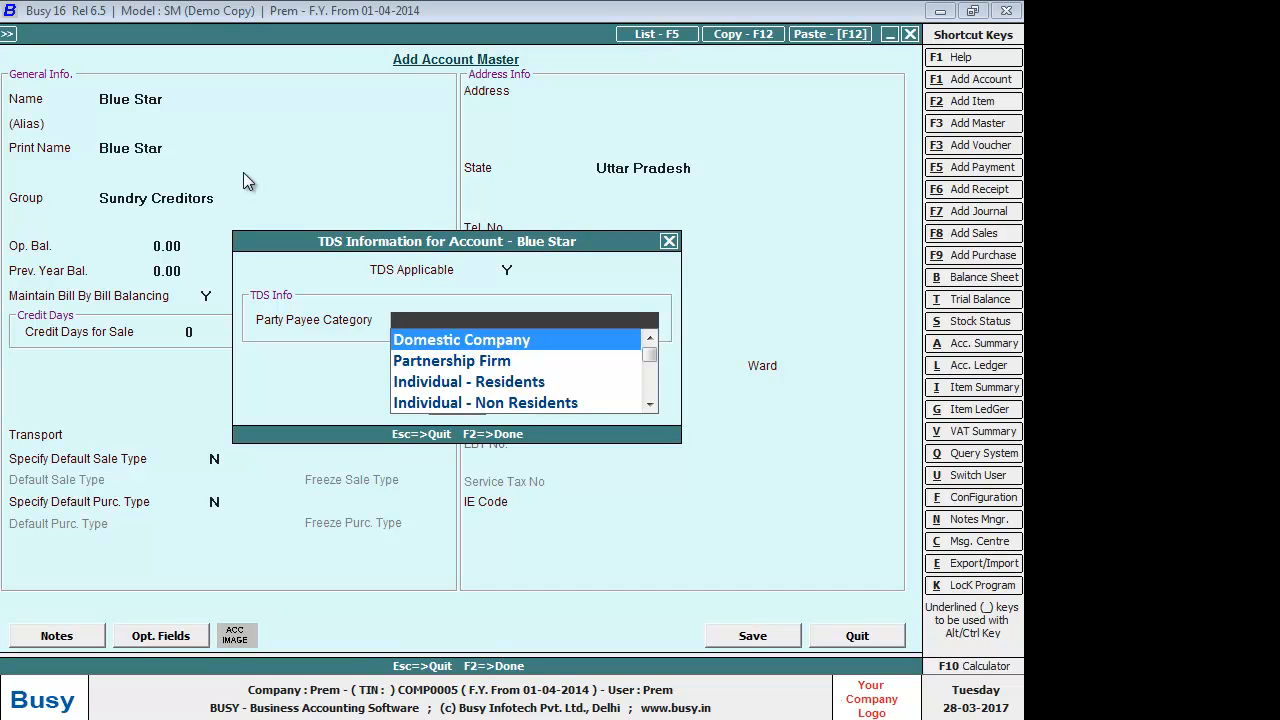
- Review the party payee categories available for Blue Star's TDS information
key("Down")
key("Down")
key("Down")
key("Down")
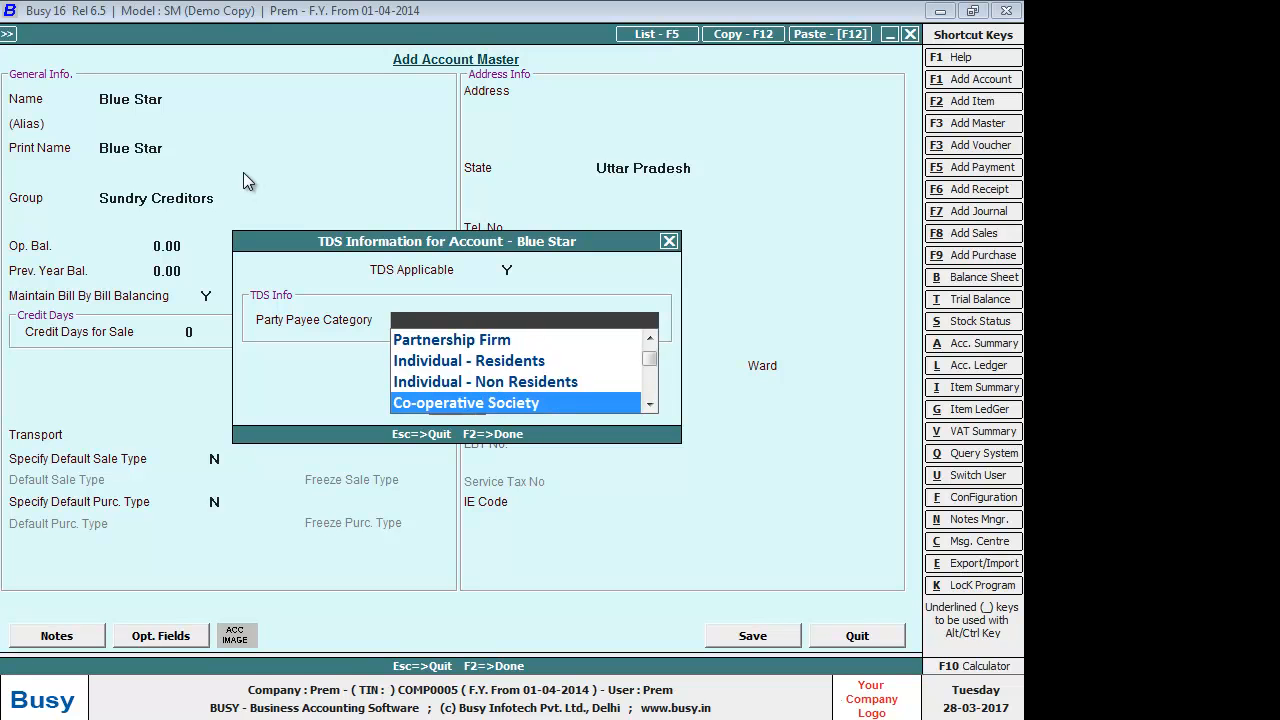
key("Up")
key("Up")
key("Up")
key("Down")
key("Down")
key("Down")
key("Down")
key("Down")
key("Down")
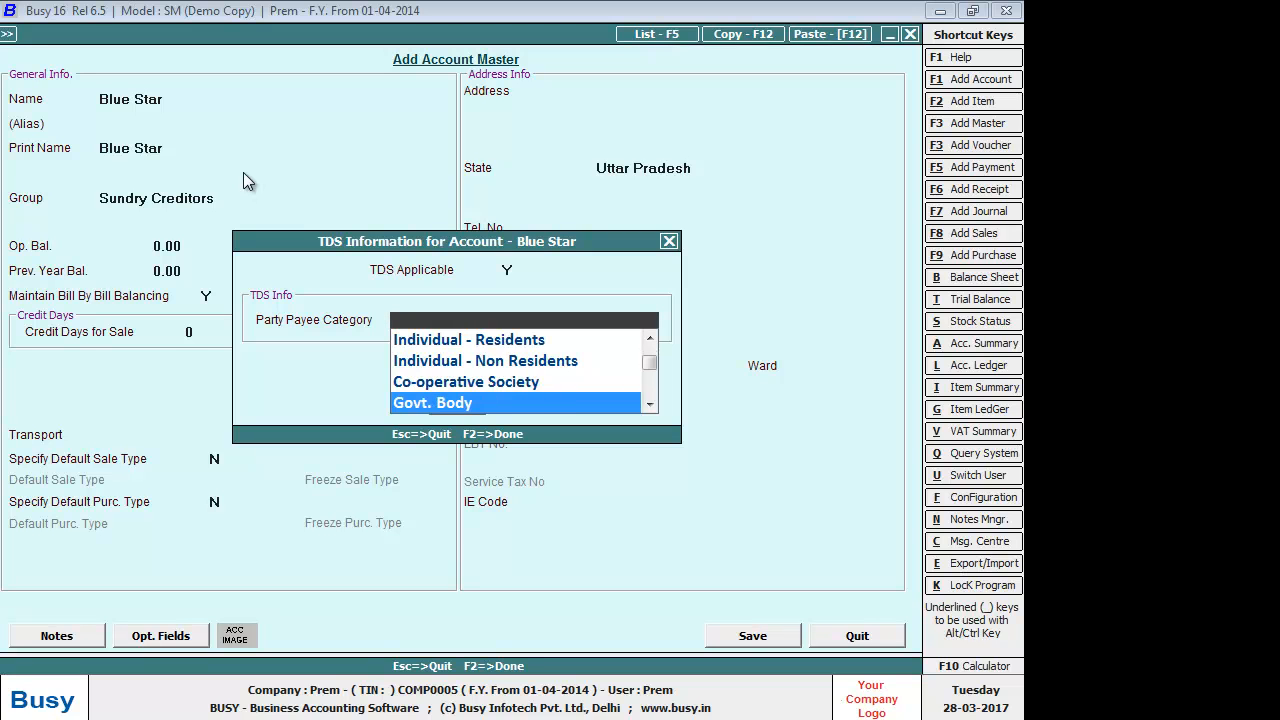
key("Down")
key("Down")
key("Down")
key("Down")
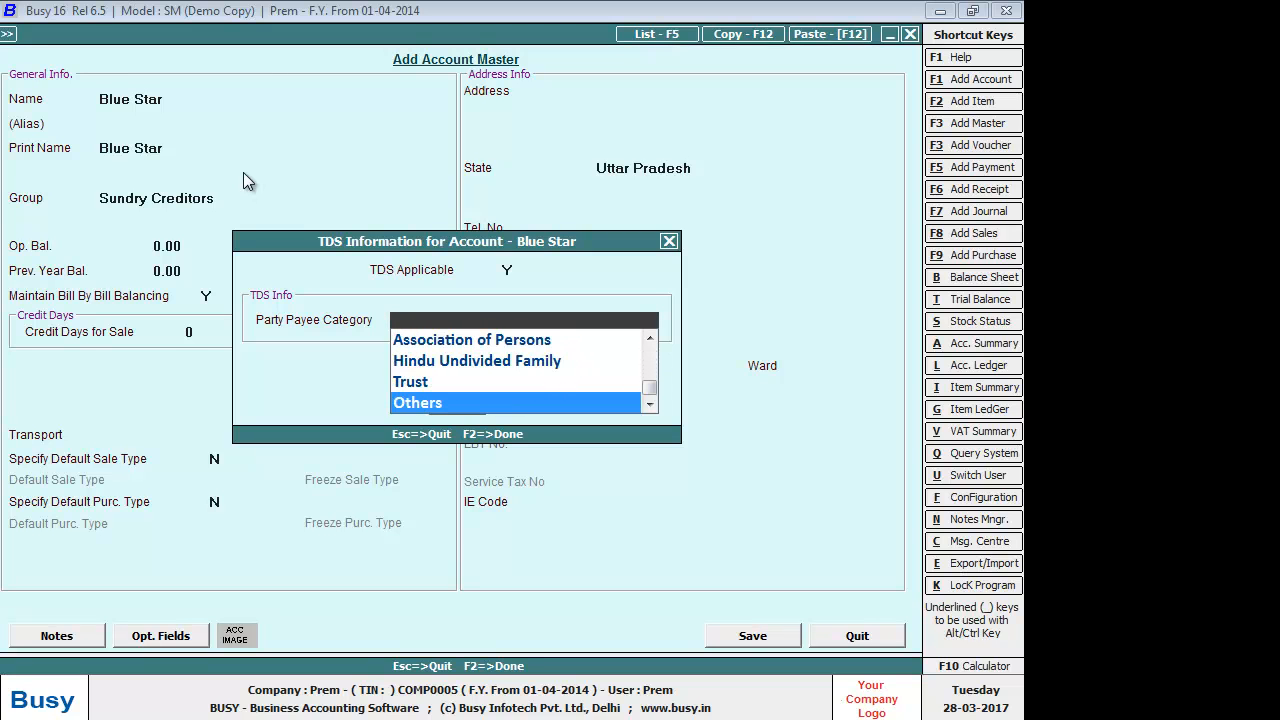
key("Up")
key("Up")
key("Up")
key("Up")
key("Up")
key("Up")
key("Up")
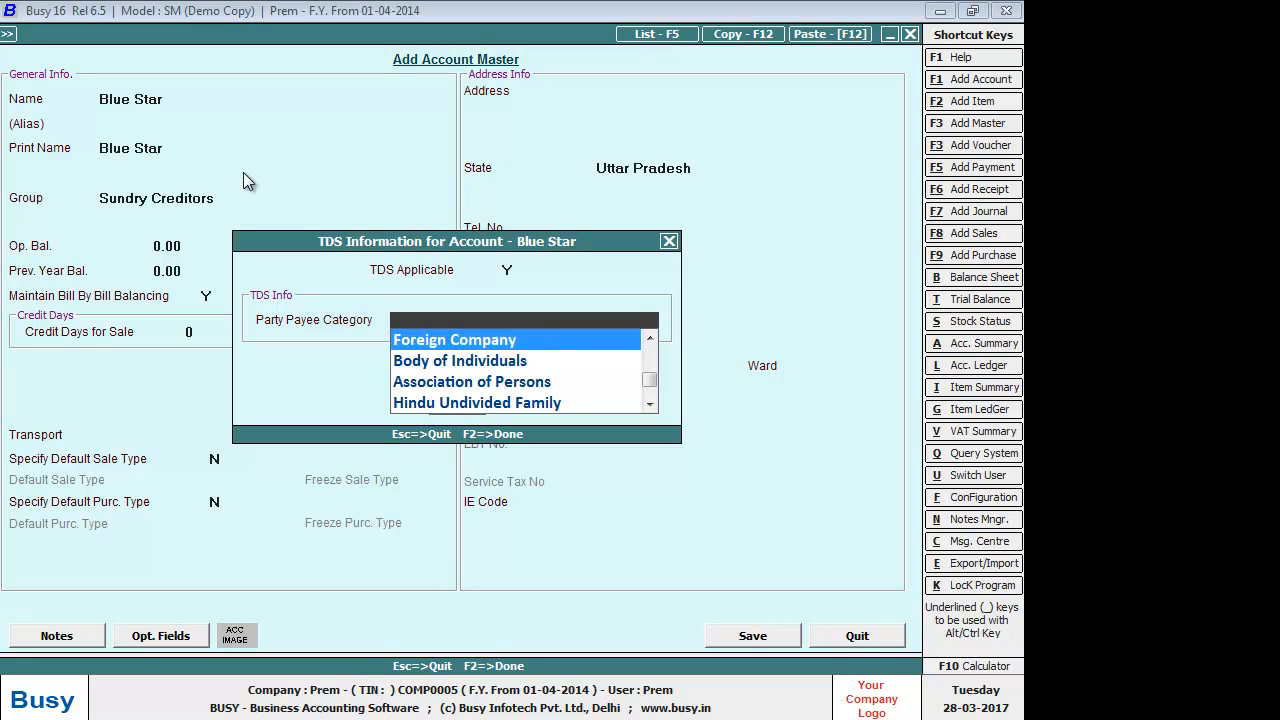
key("Up")
key("Up")
key("Up")
key("Up")
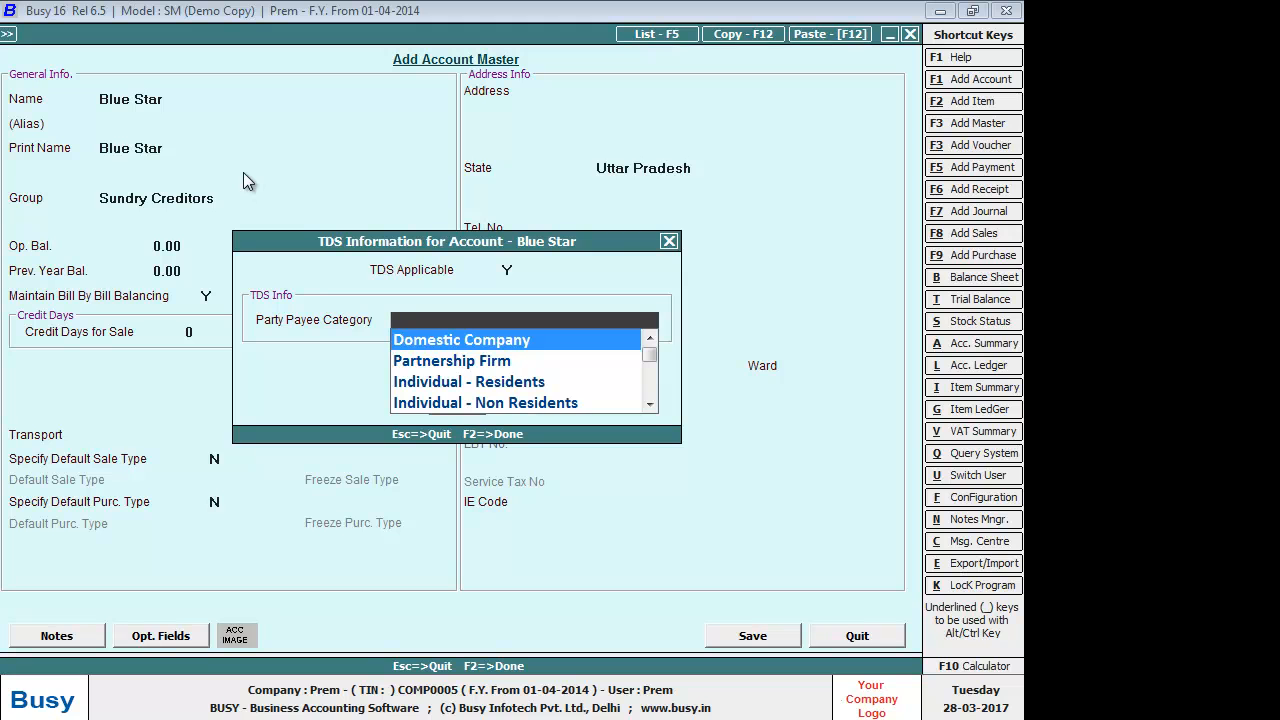
- Set the party payee category to Domestic Company and save the Blue Star account with defaults into the journal's credit line
key("Return")
key("Return")
key("Return")
key("Return")
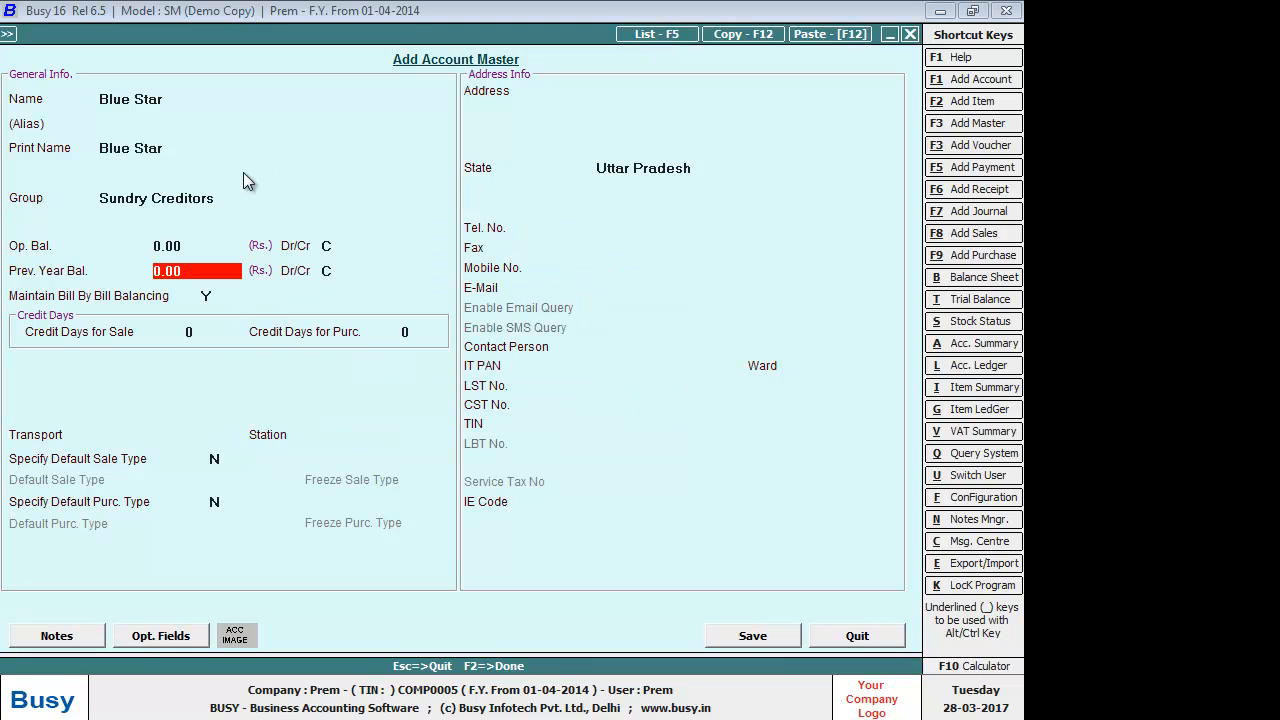
key("Return")
key("Return")
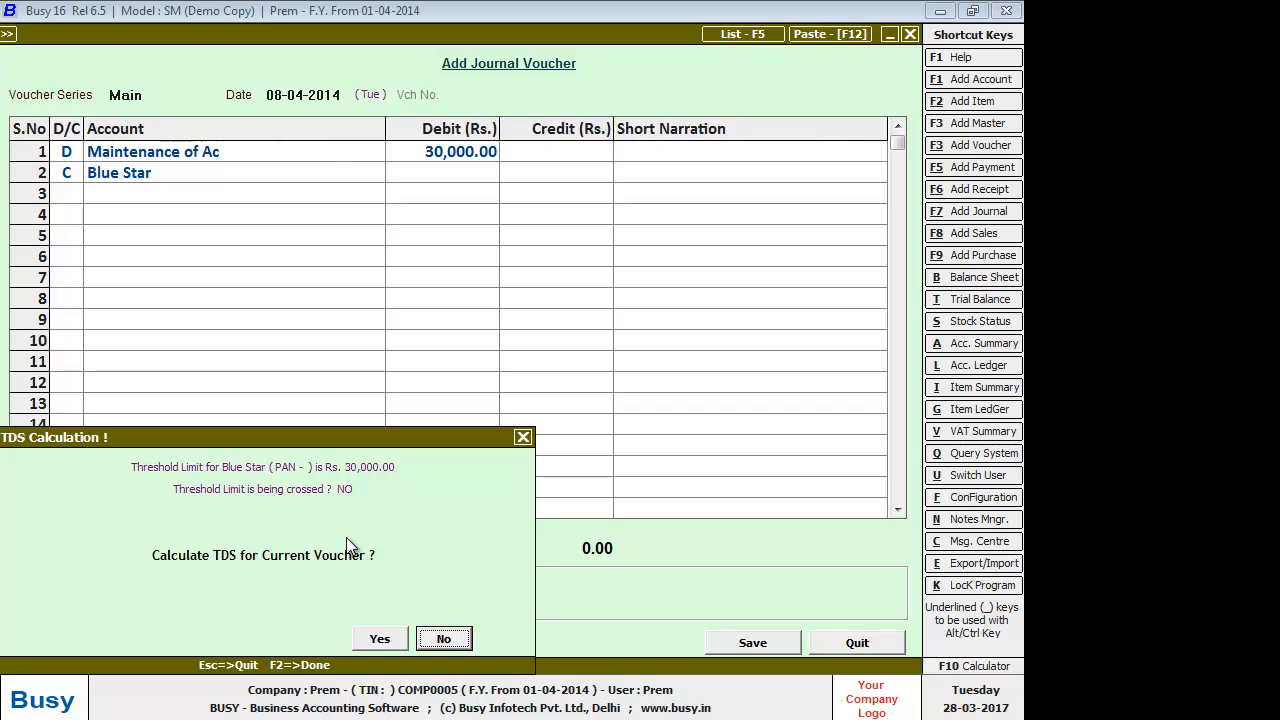
- Calculate TDS for the current voucher and accept the calculated 24,000 credit for Blue Star
left_click(377, 638)
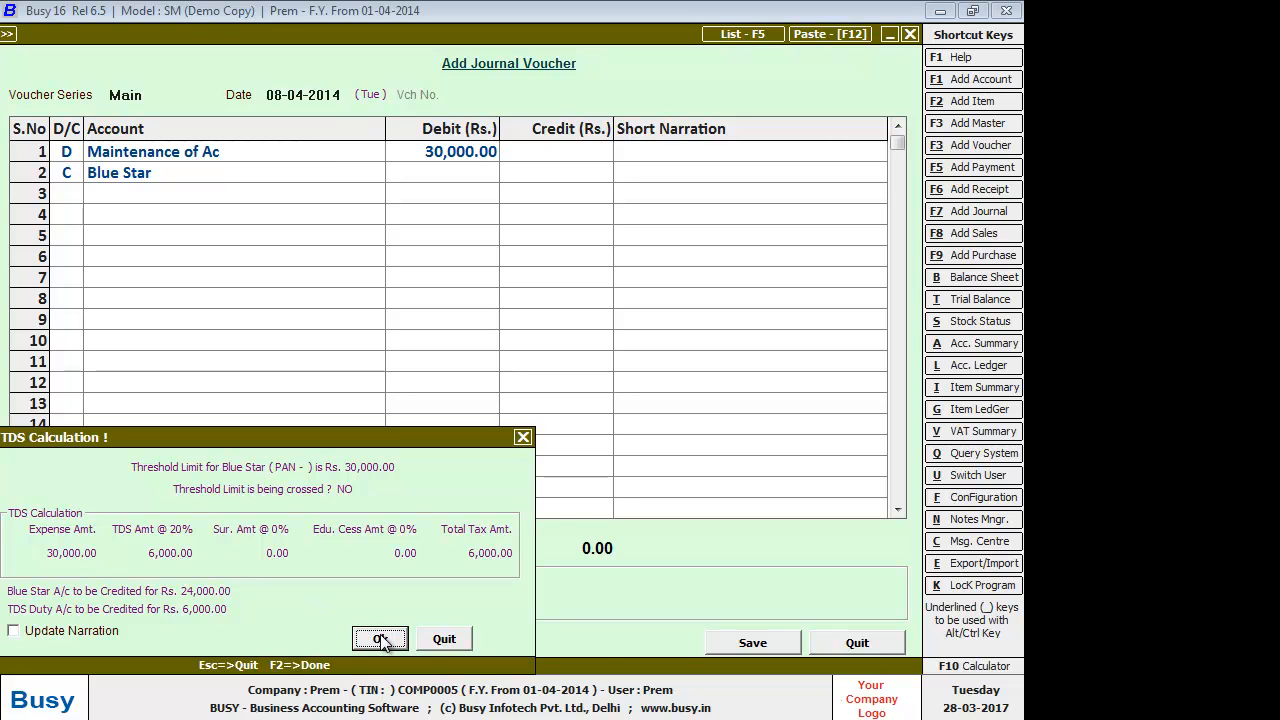
left_click(380, 640)
key("Return")
key("Return")
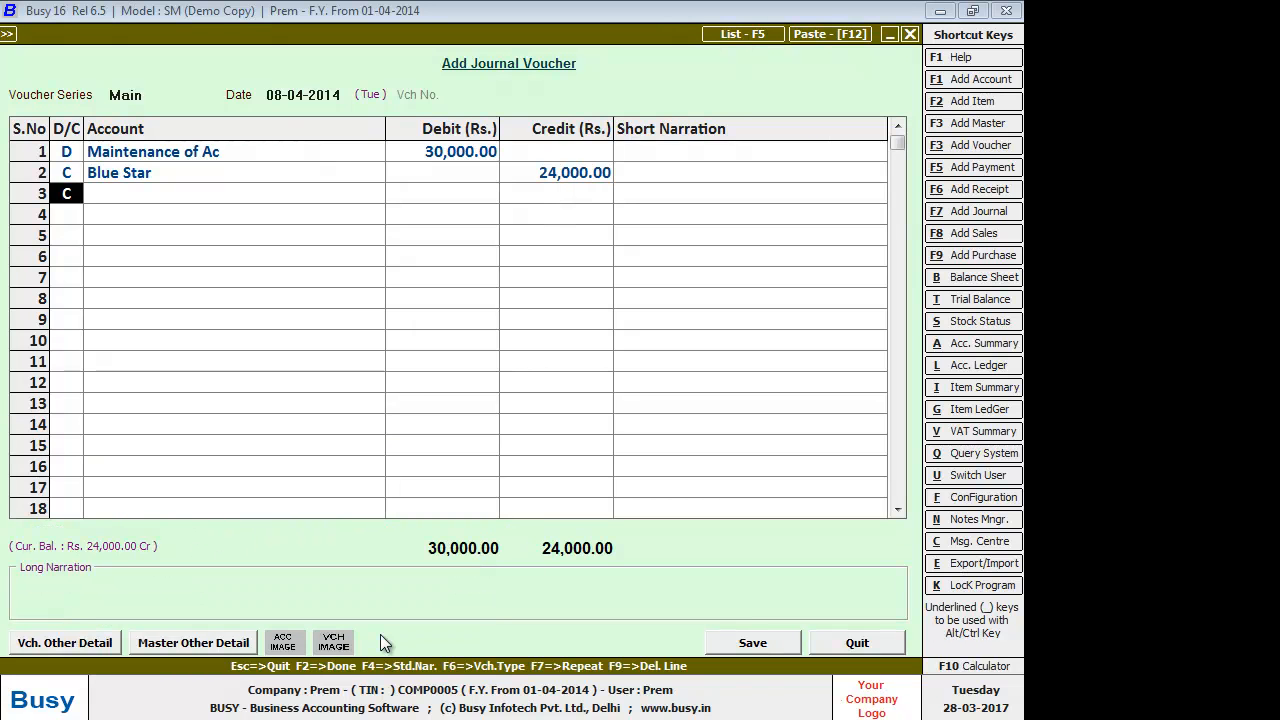
- Add a third line crediting TDS (Professionals Services) with 6,000
key("Return")
type("t")
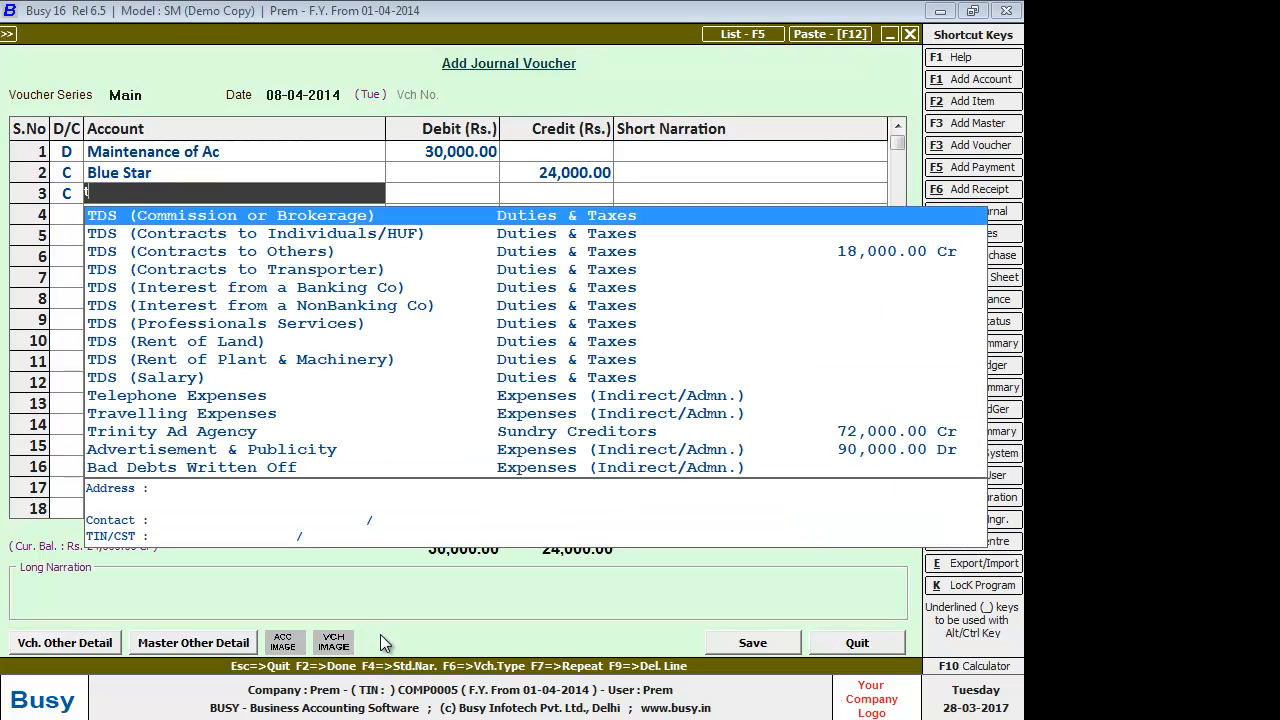
key("Down")
key("Down")
key("Down")
key("Down")
key("Down")
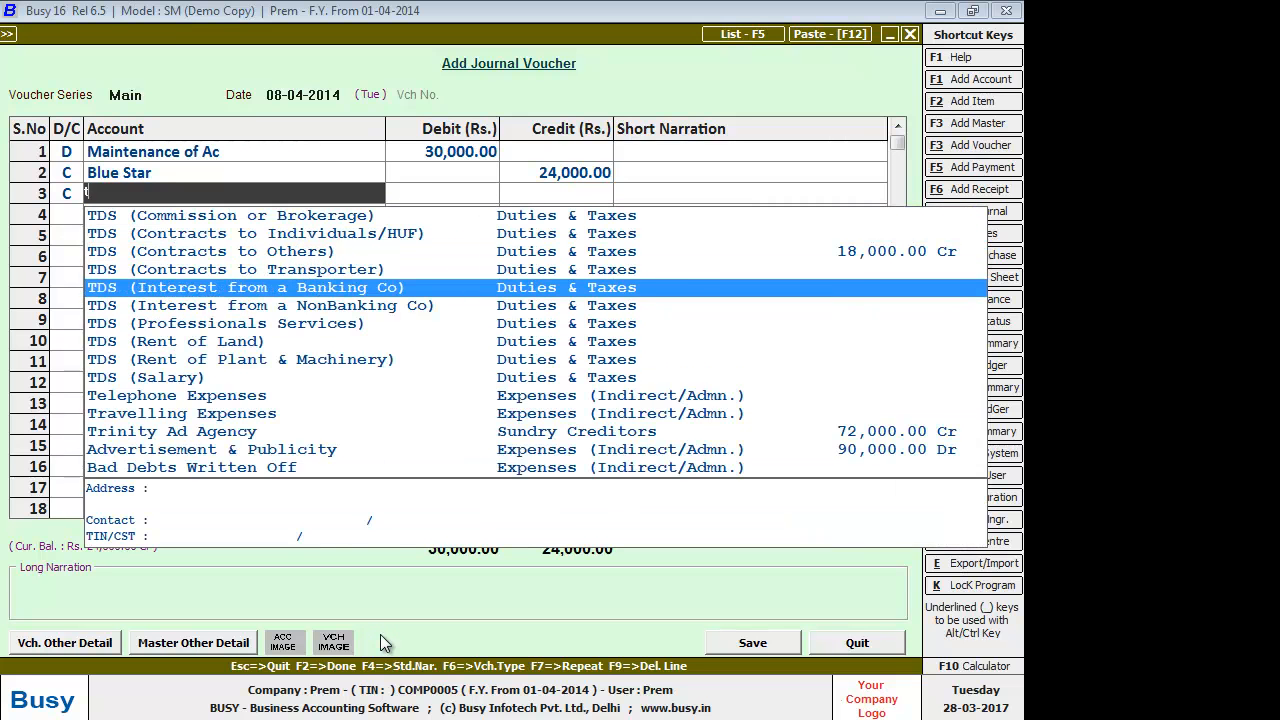
key("Down")
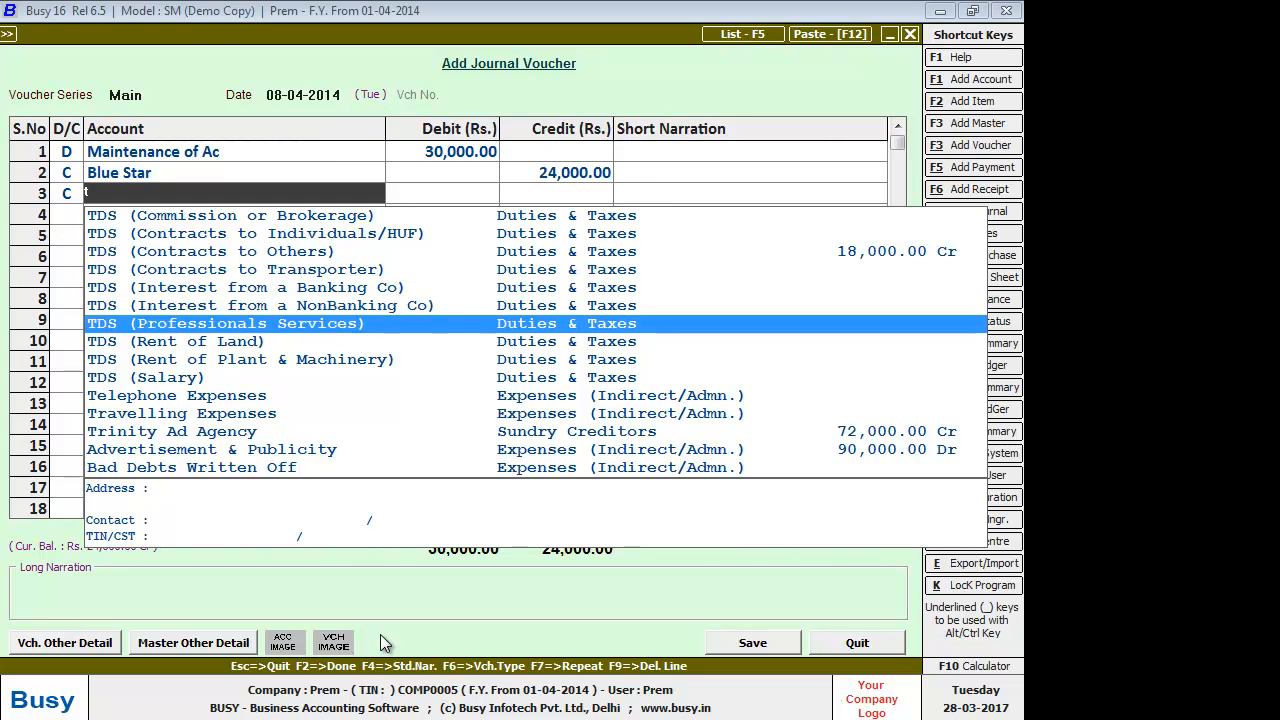
key("Down")
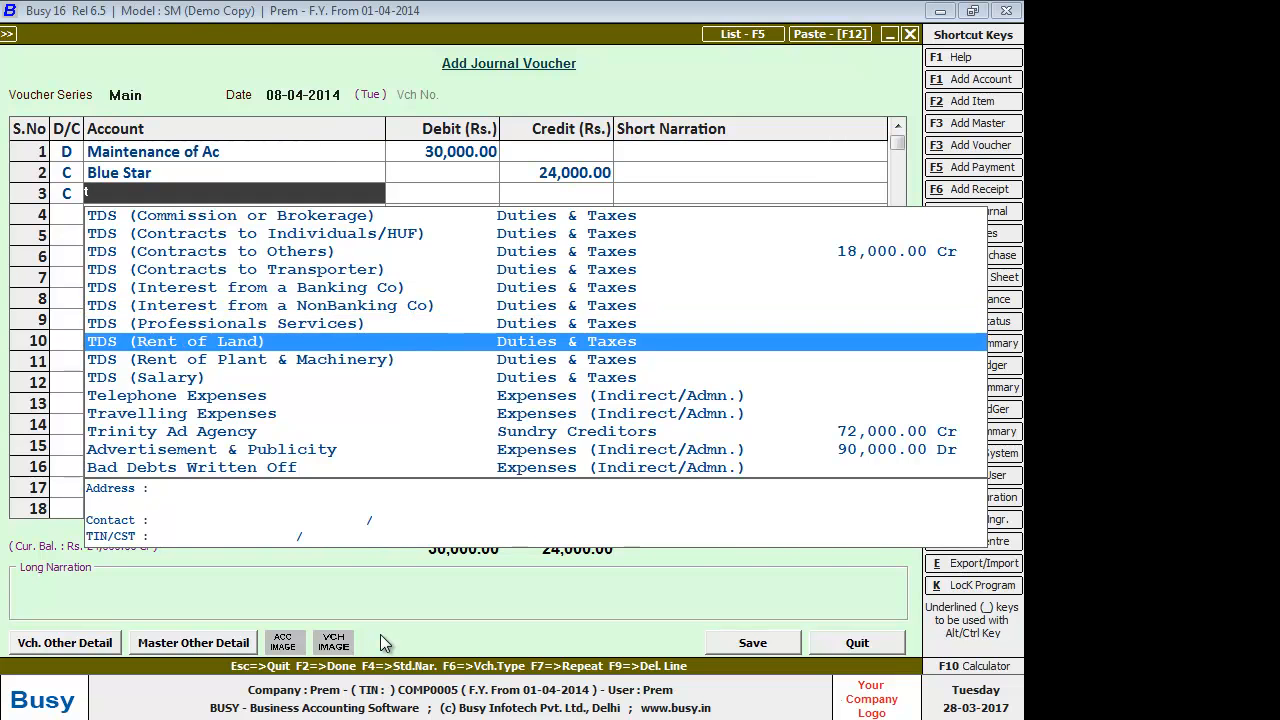
key("Up")
key("Return")
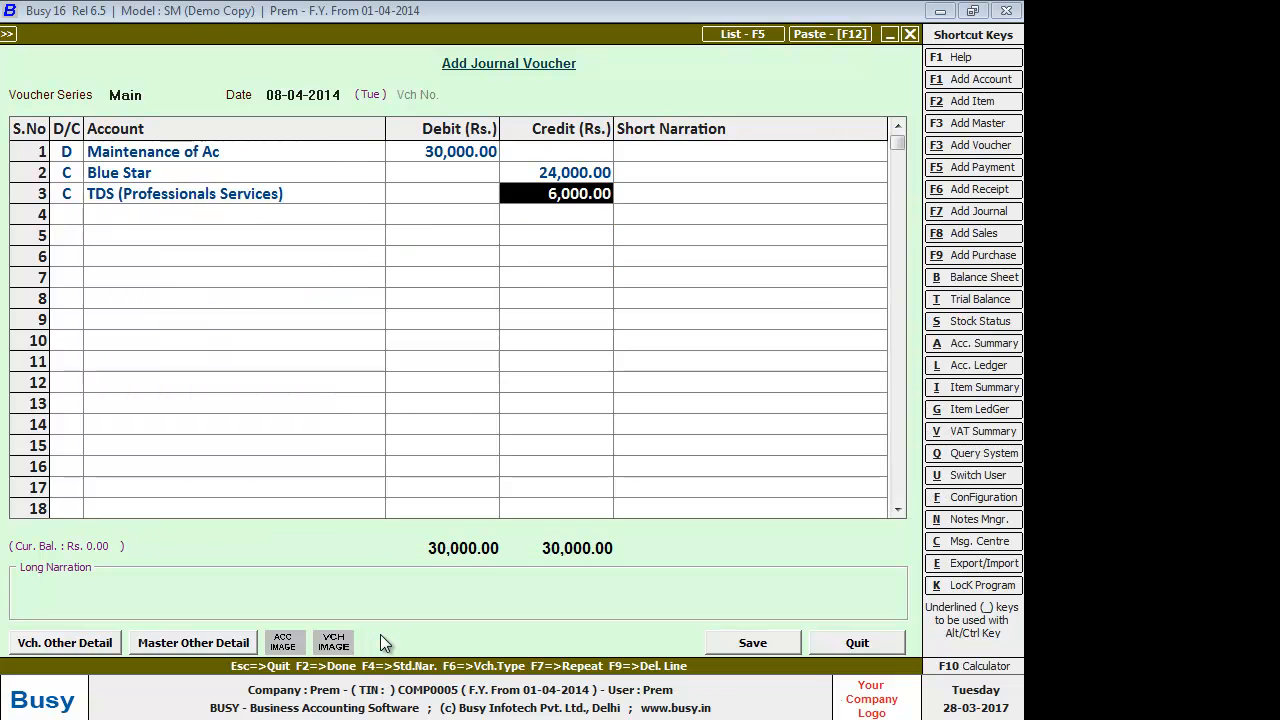
key("Return")
key("Return")
- Fill in Blue Star's TDS deduction details under Fees For Professionals Services with the reference number Yu
key("Return")
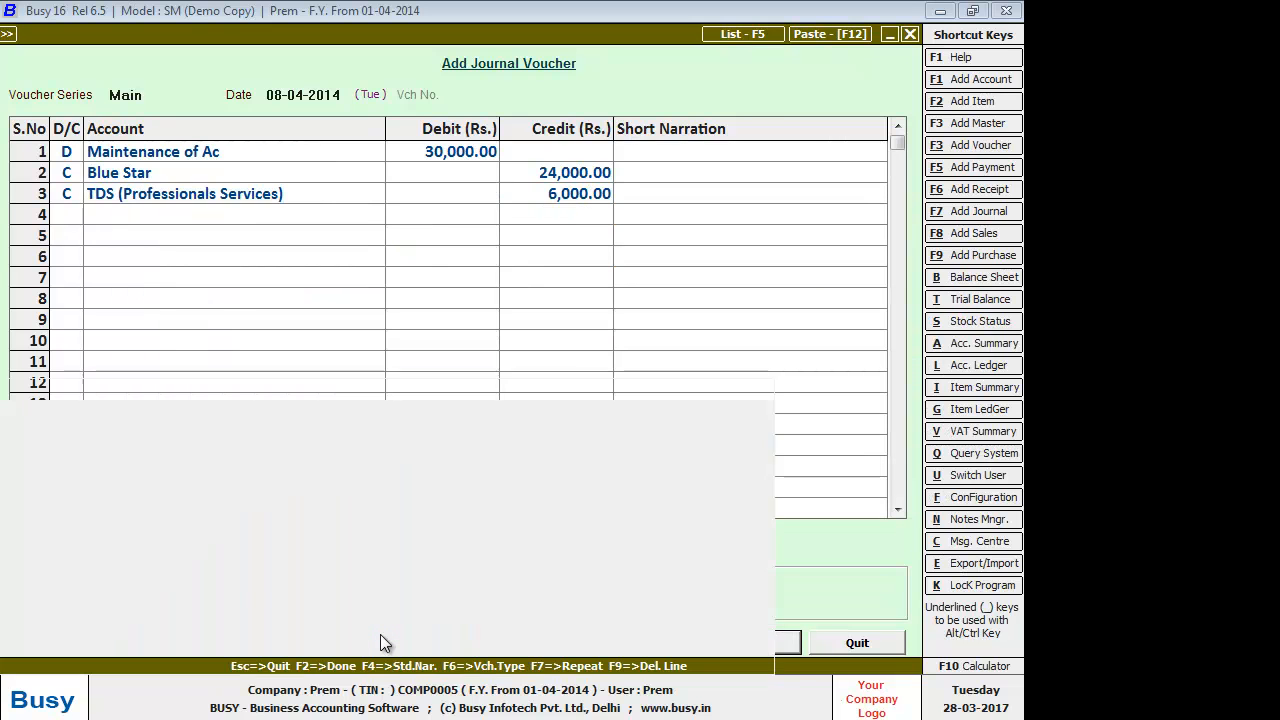
key("Return")
key("Return")
key("Return")
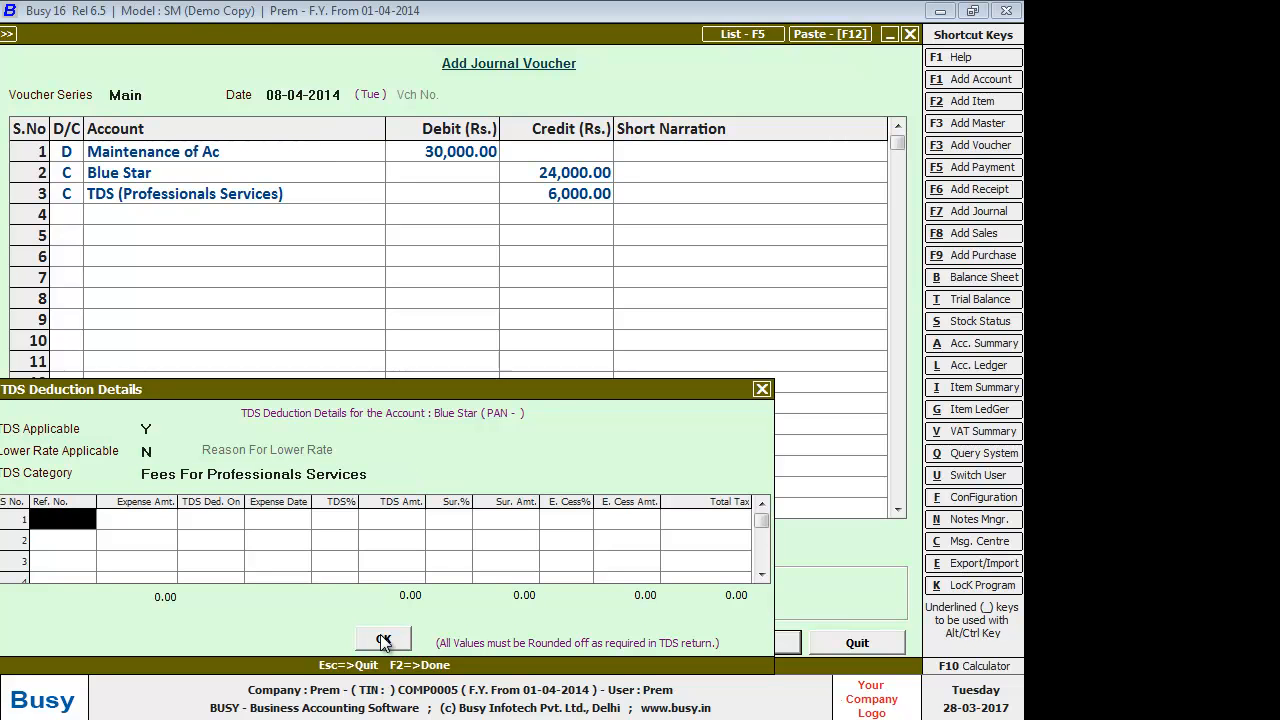
type("yu")
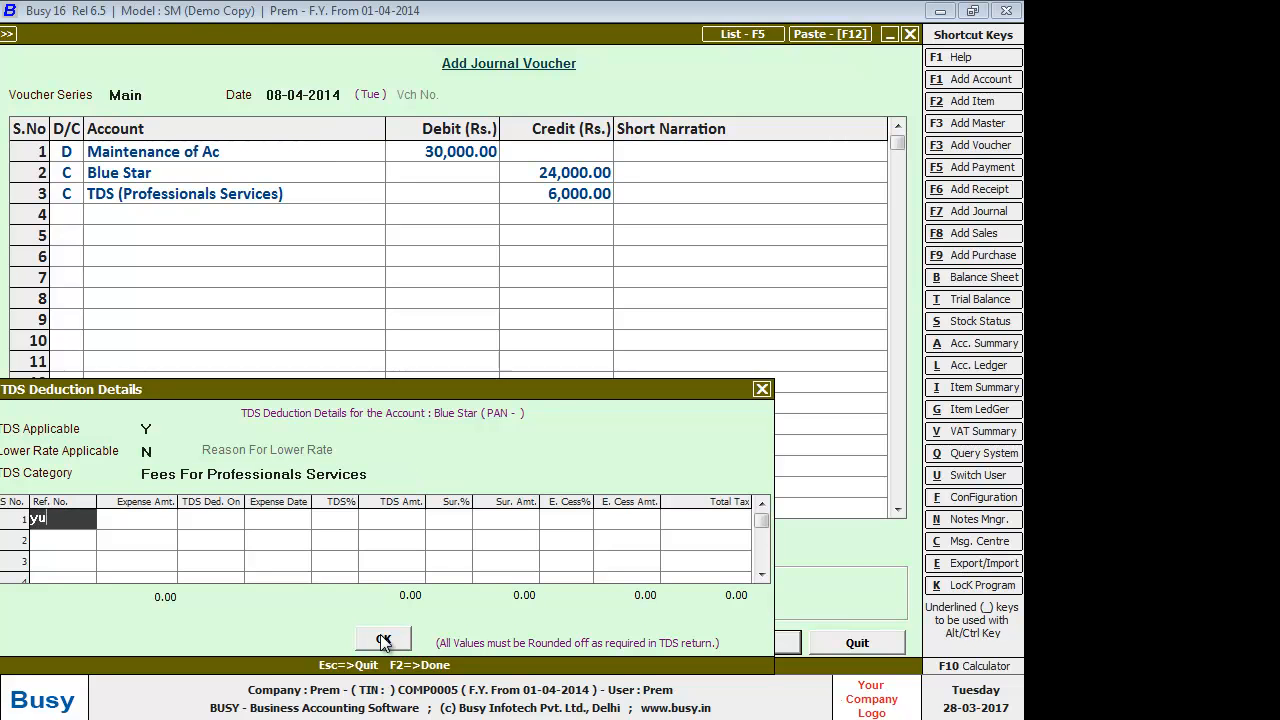
key("Return")
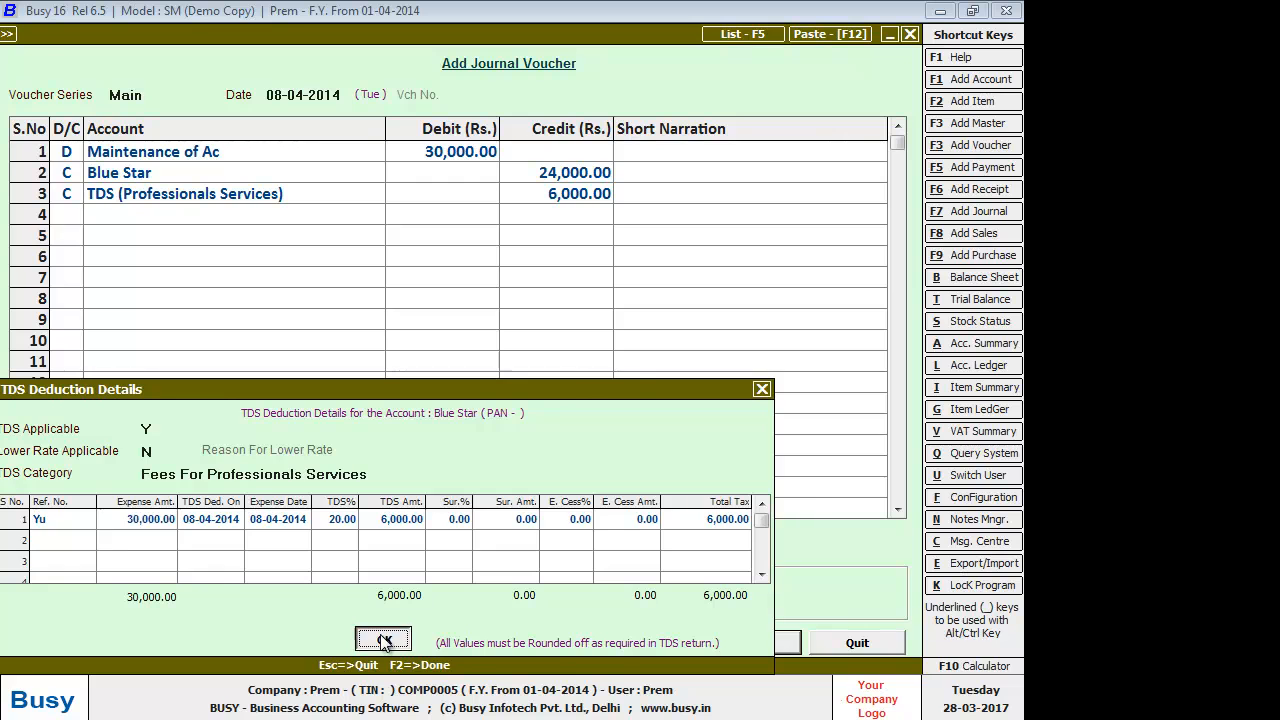
- Accept the TDS deduction details, enter the reference sed and save the journal voucher
left_click(381, 638)
key("Return")
type("sed")
left_click(575, 625)
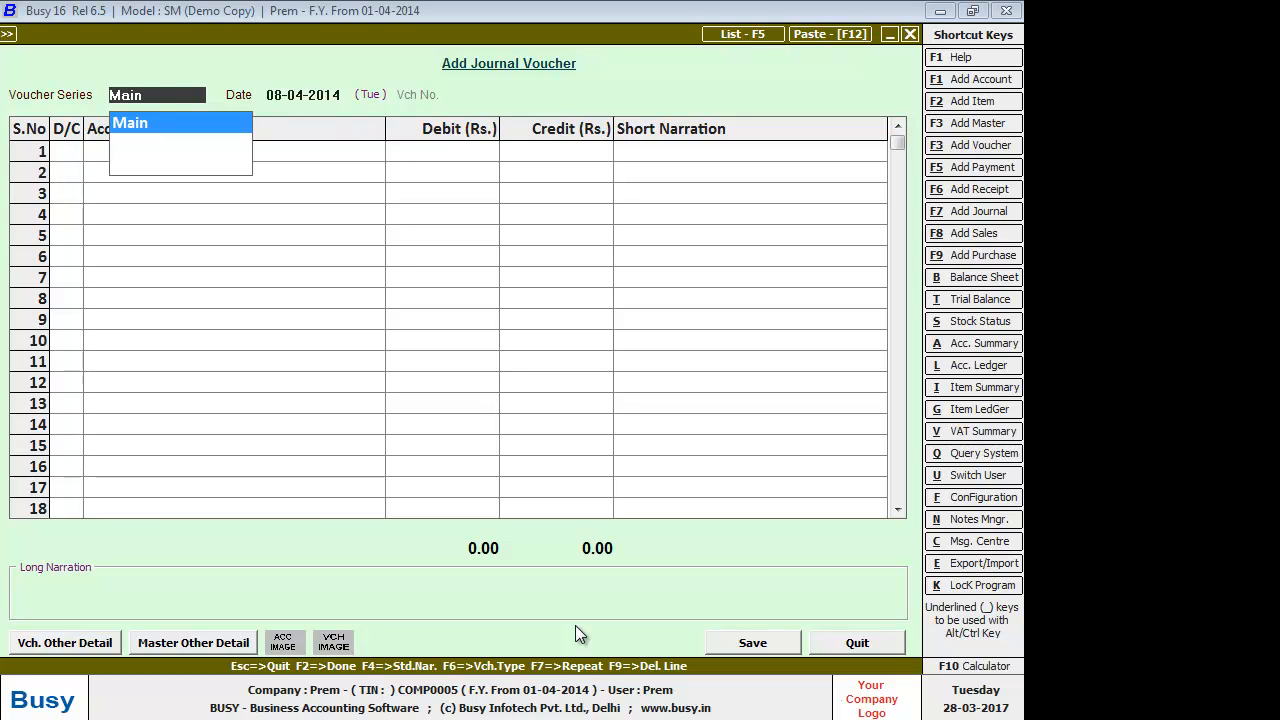
key("Return")
type("30")
type("-04")
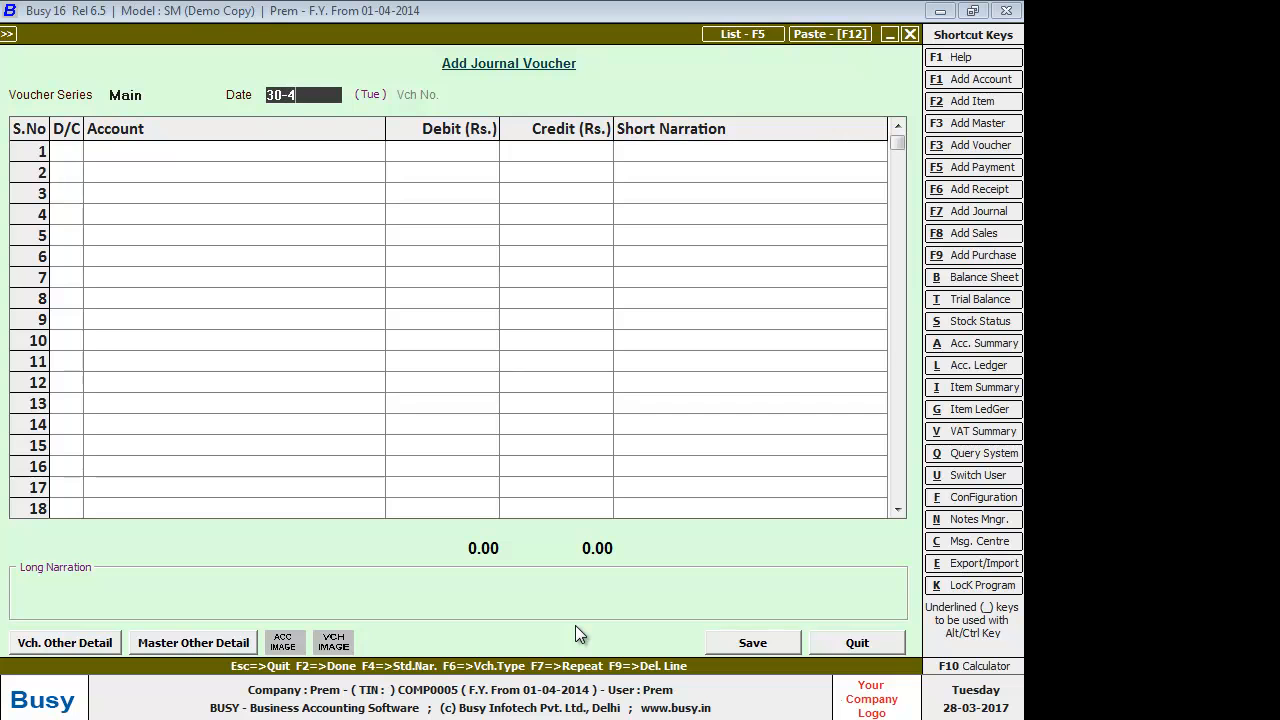
key("Return")
key("Escape")
key("y")
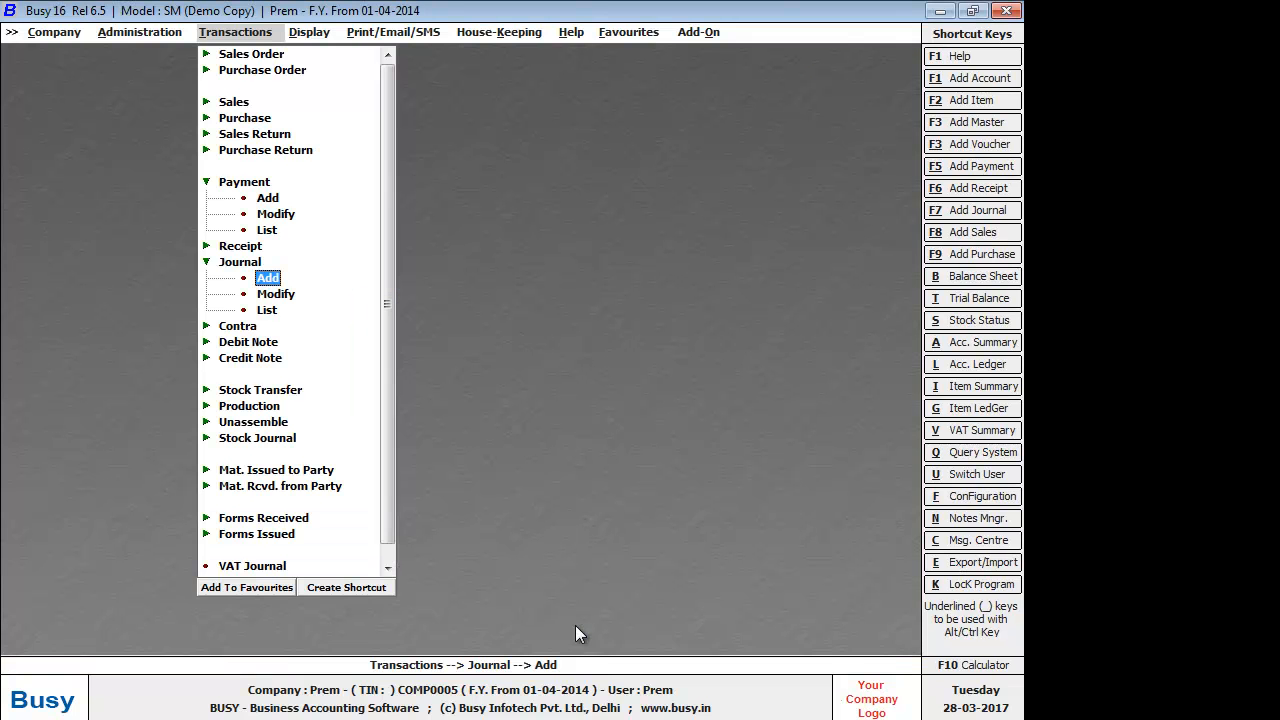
key("Left")
key("Left")
key("Return")
key("n")
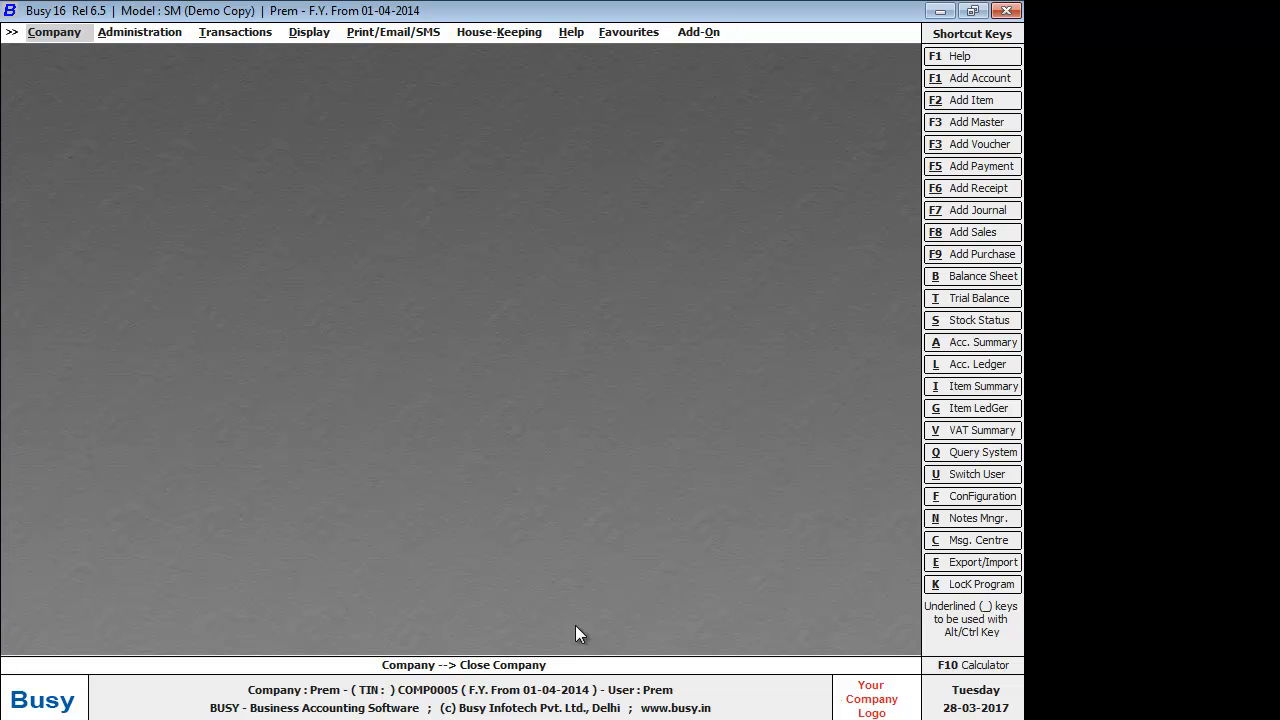
- Start adding a payment voucher in the Main series
key("Right")
key("Right")
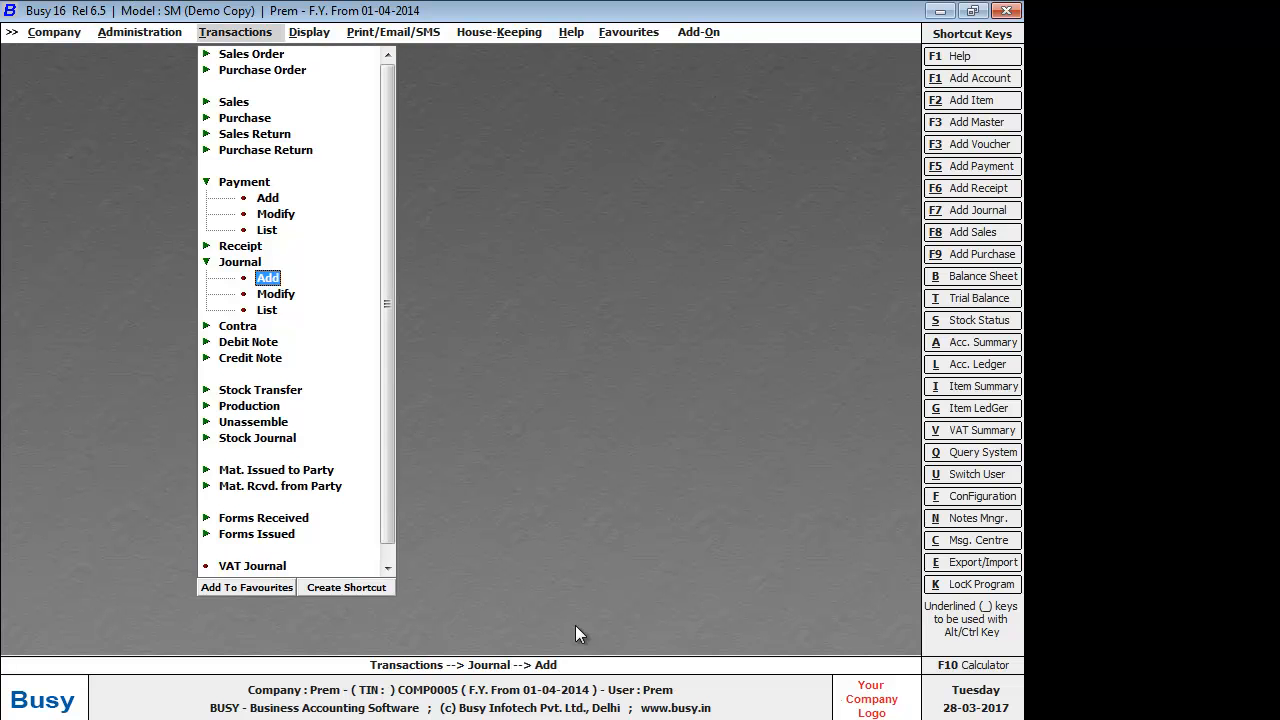
key("Up")
key("Up")
key("Up")
key("Up")
key("Up")
key("Up")
key("Up")
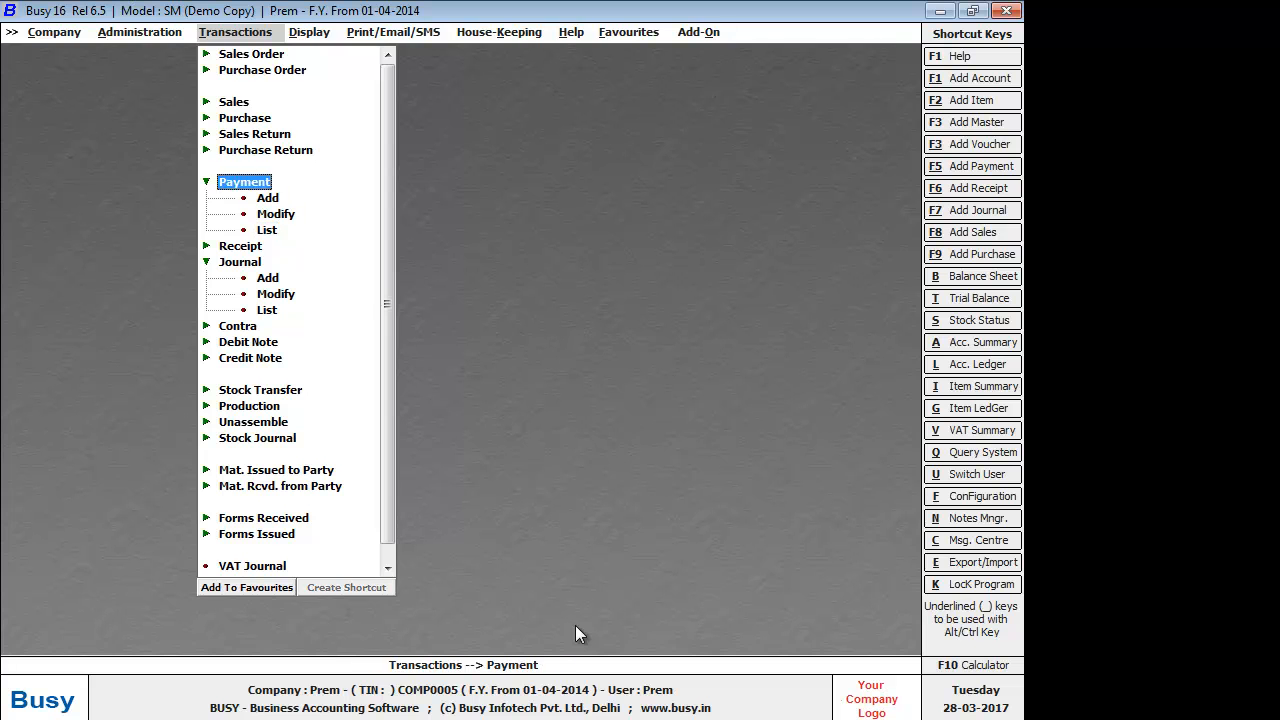
key("Down")
key("Down")
key("Return")
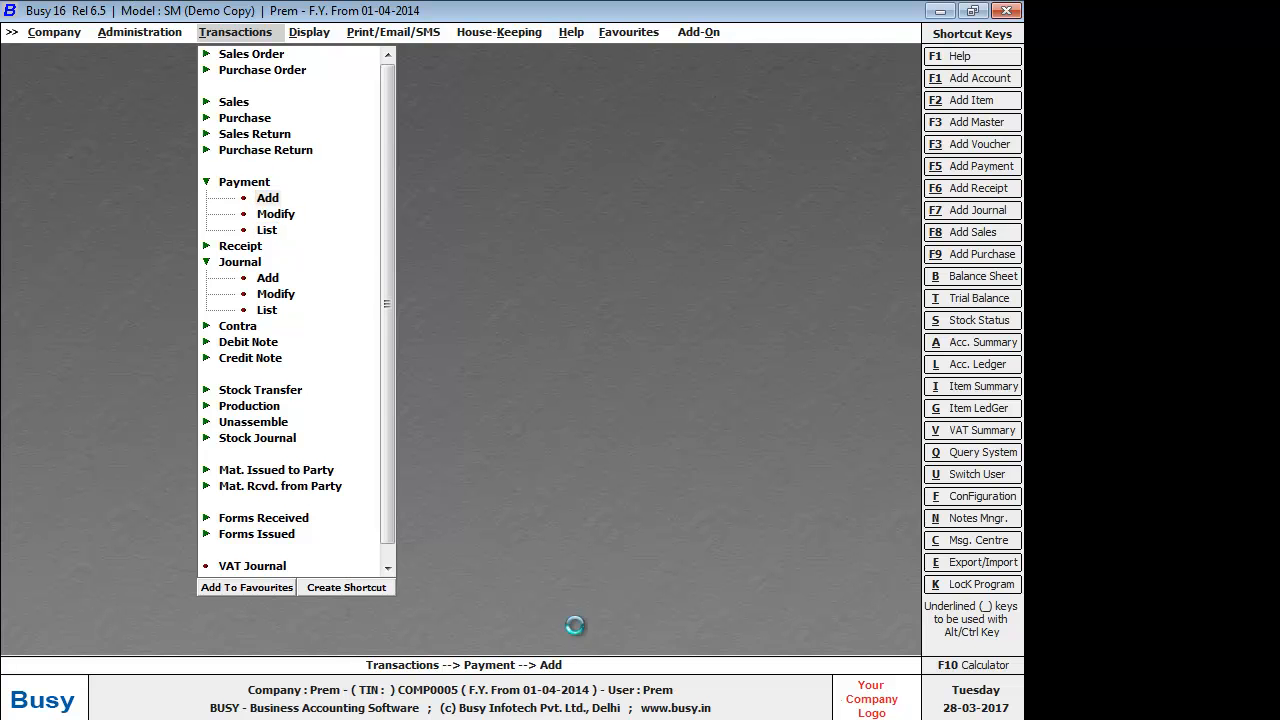
key("Return")
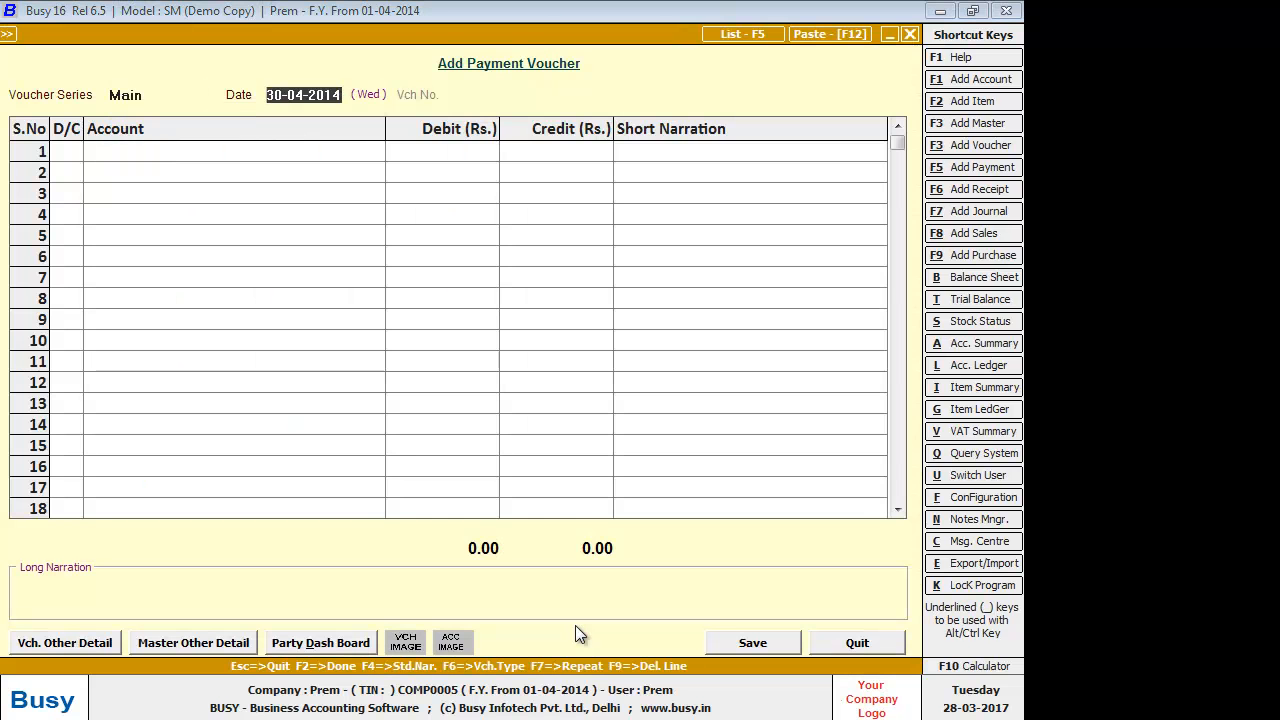
- Keep the voucher date 30-04-2014 and debit TDS (Professionals Services) with 6,000 on the first line
key("Return")
key("Return")
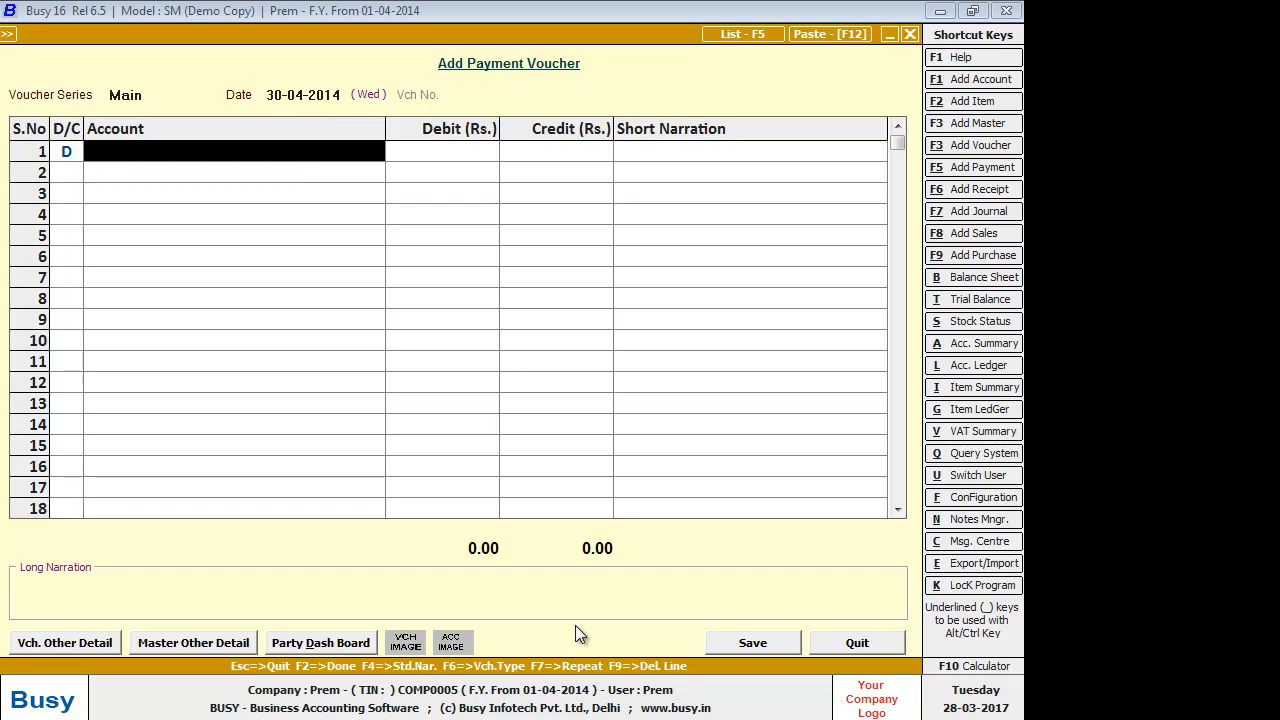
type("t")
key("Down")
key("Down")
key("Down")
key("Down")
key("Down")
key("Down")
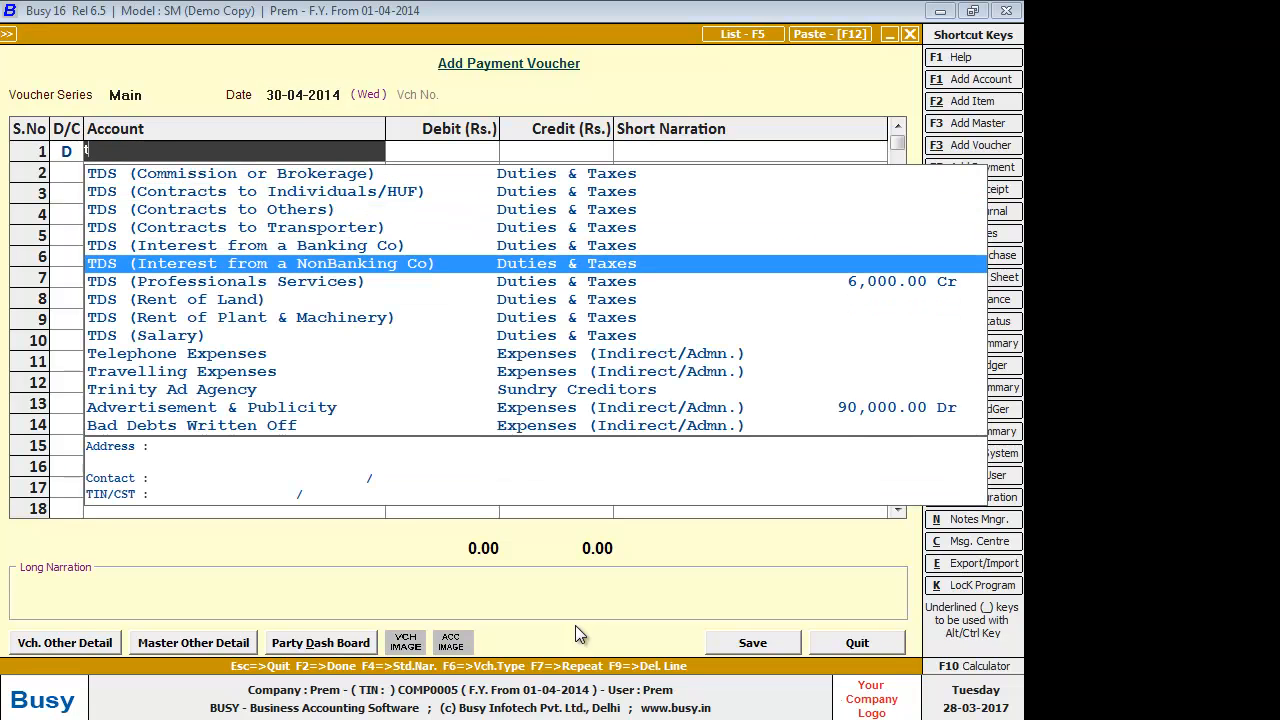
key("Return")
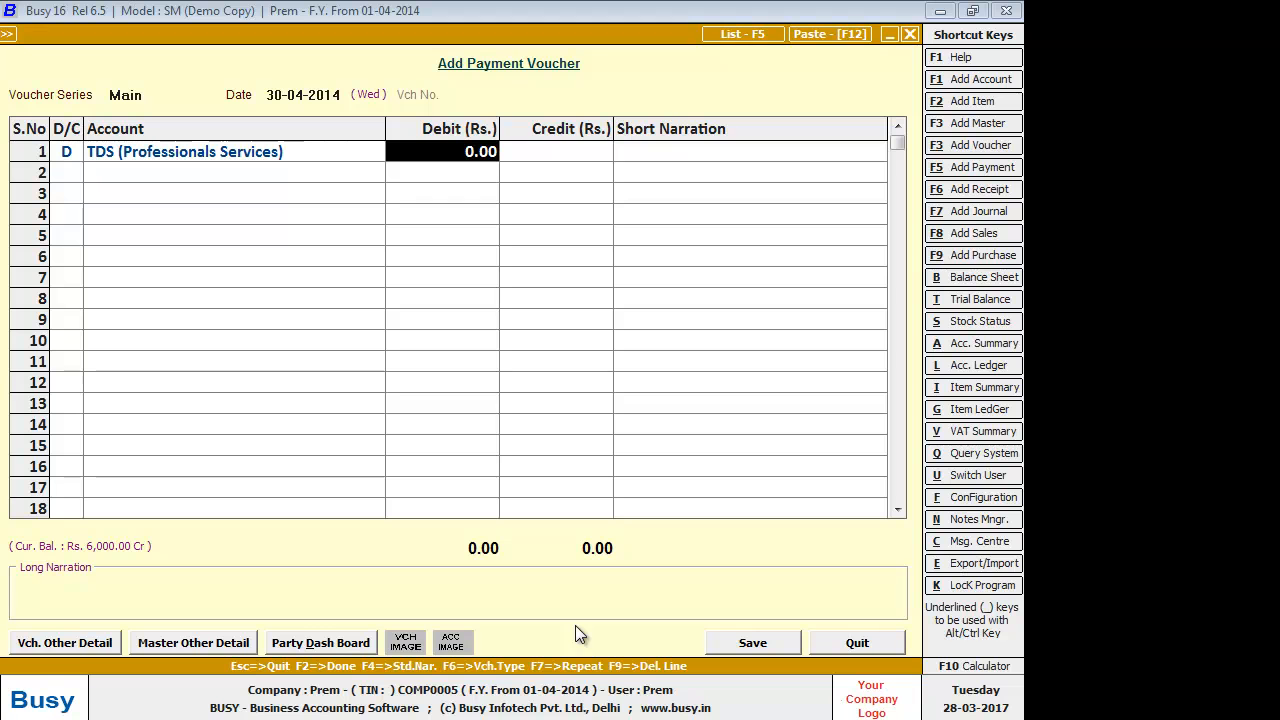
type("6,00")
type("0")
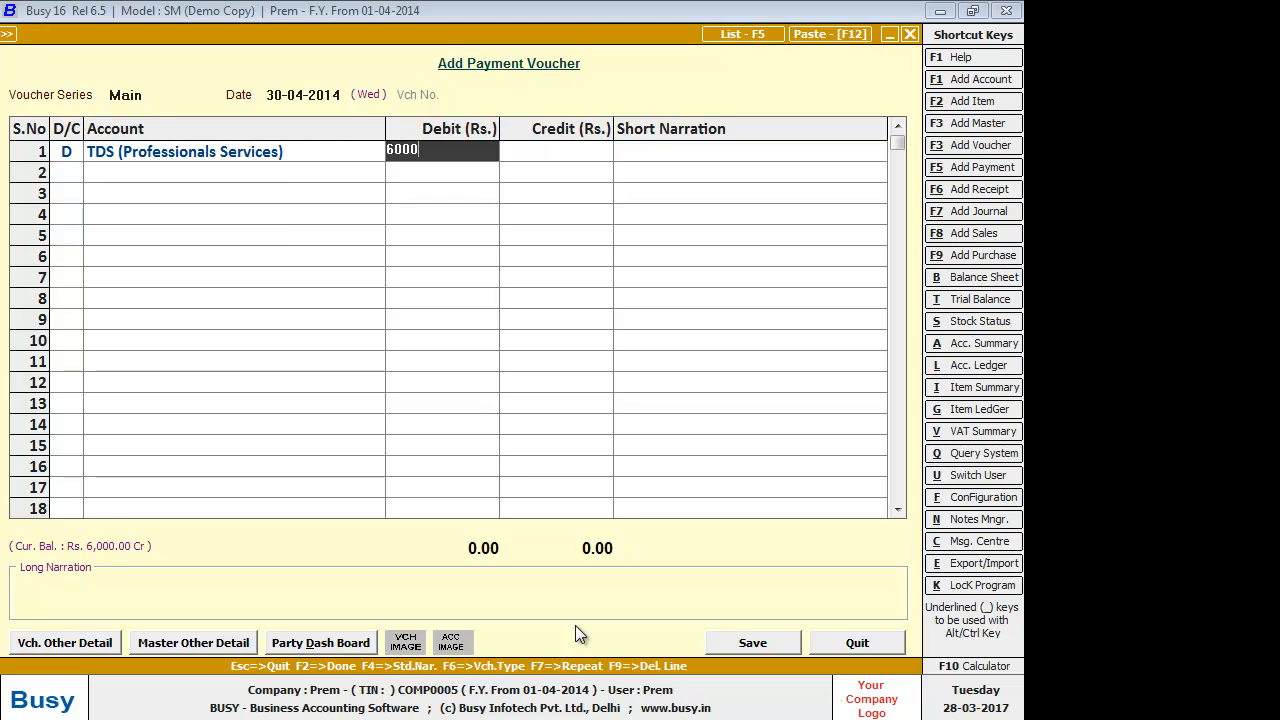
- Add a second line crediting Hsbc Bank with 6,000 and proceed to the TDS reference adjustment
key("Return")
key("Return")
type("h")
key("Return")
key("Return")
key("Return")
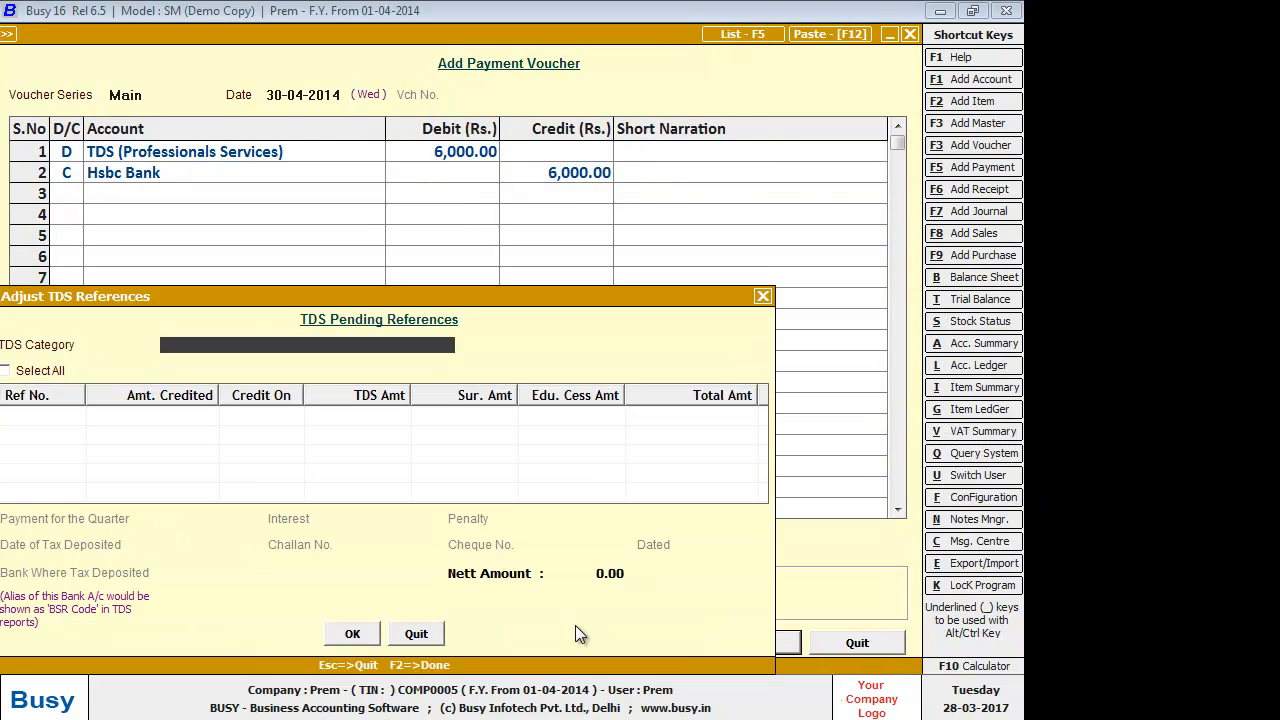
- Select all pending TDS references under Fees For Professionals Services and set the payment quarter to Ist
type("f")
key("Return")
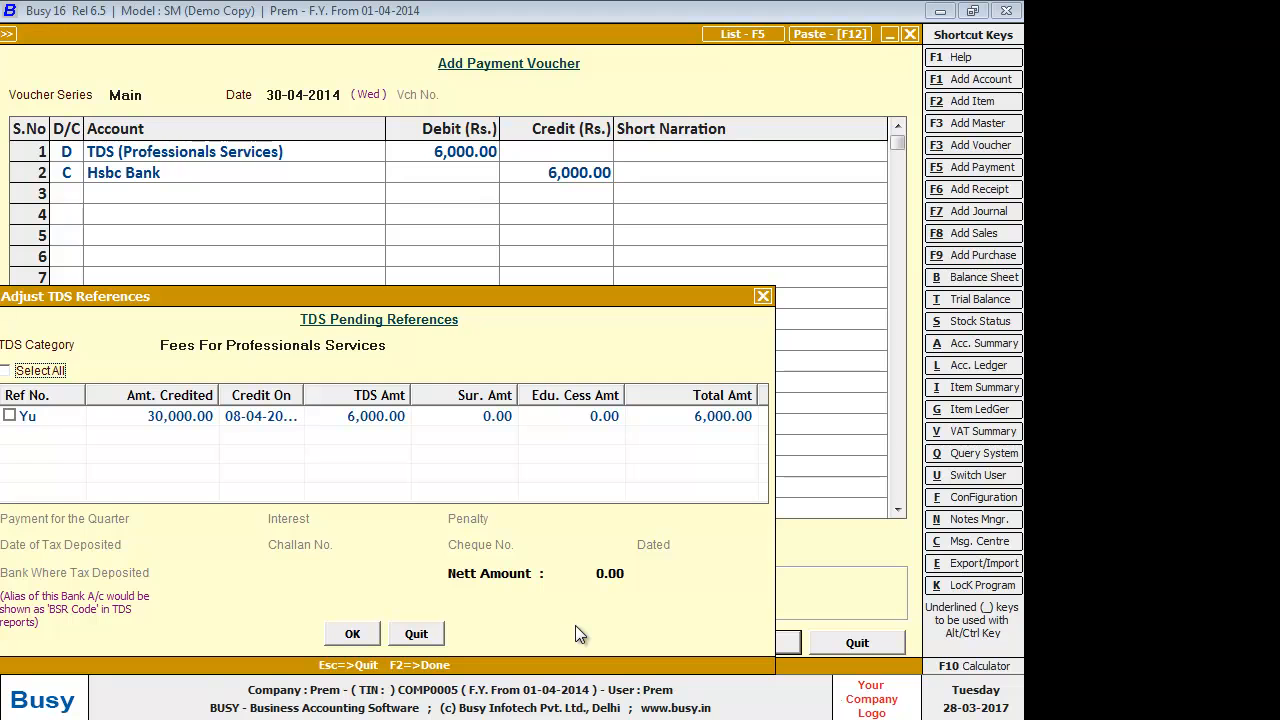
left_click(6, 370)
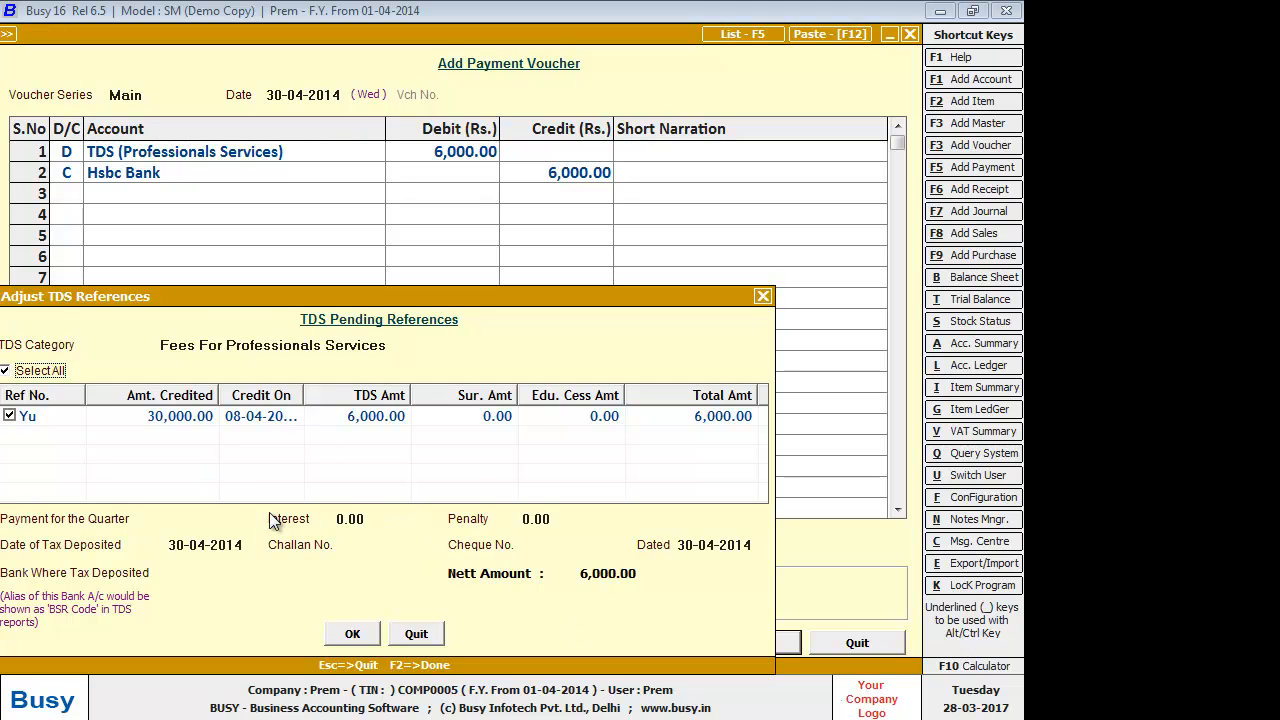
left_click(213, 518)
left_click(204, 545)
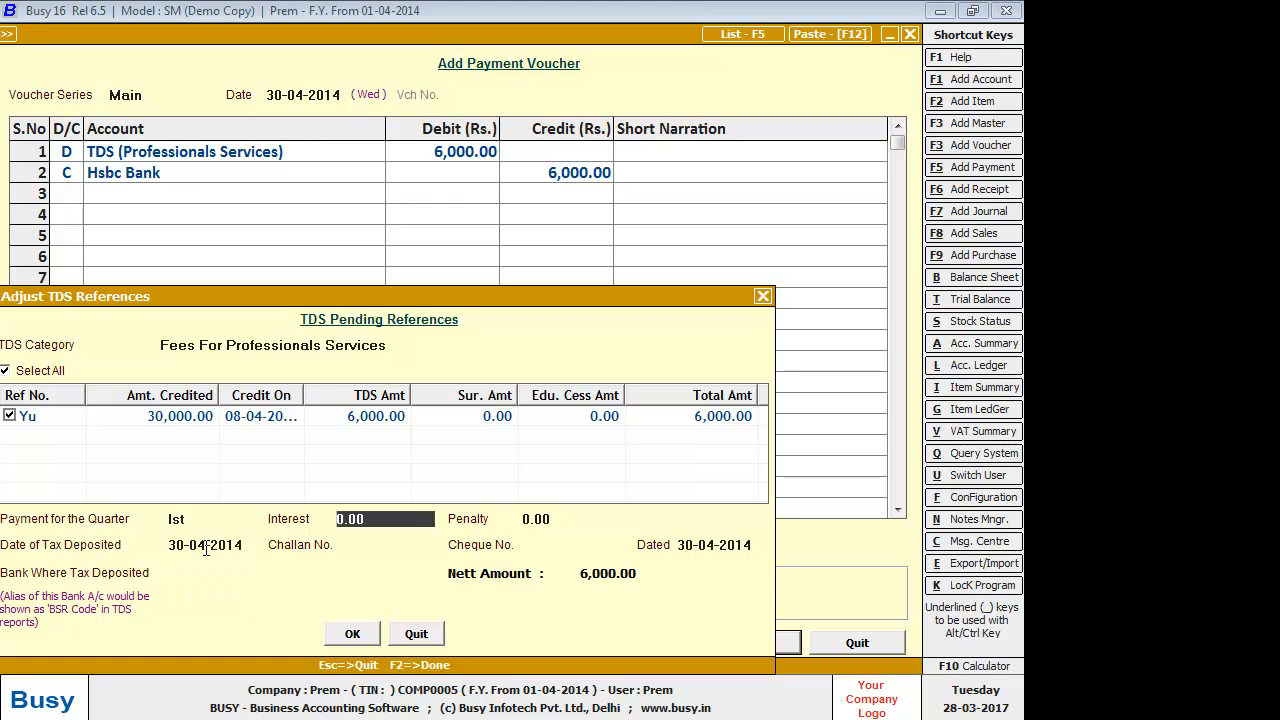
- Enter challan number 2352, cheque number 7455 and Hsbc Bank as the tax deposit bank, and accept the TDS adjustment
left_click(370, 545)
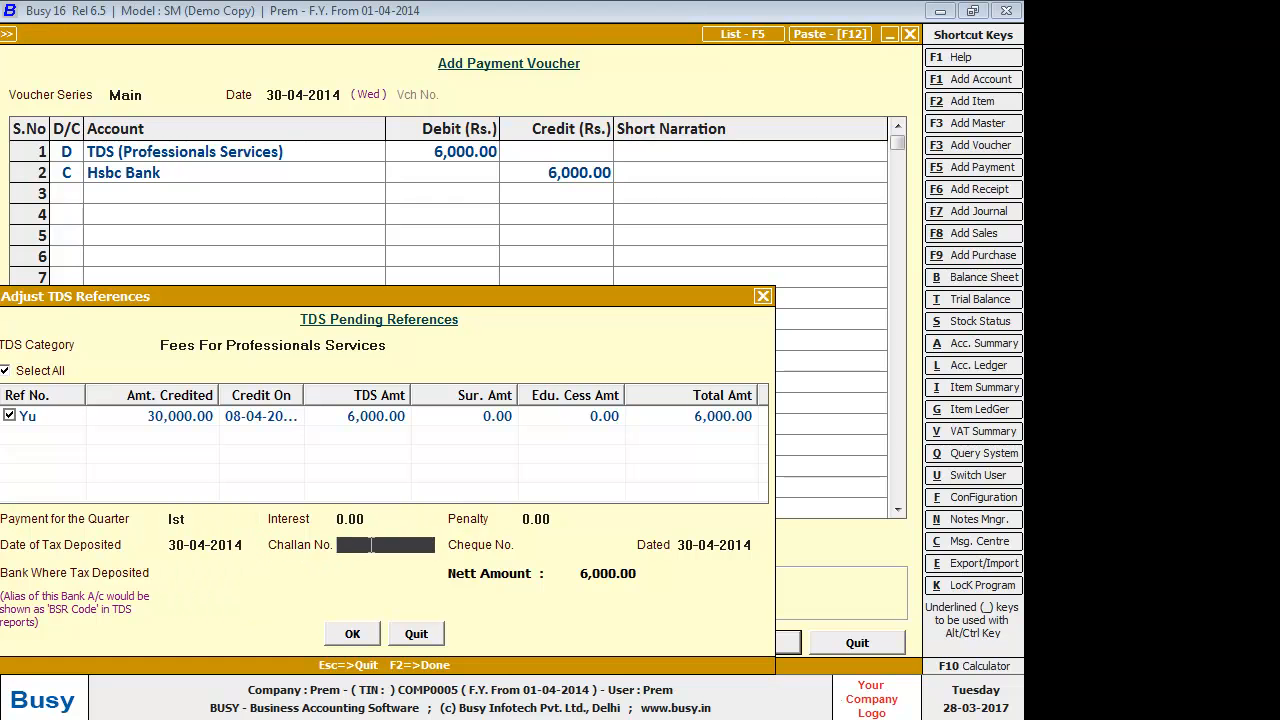
type("2352")
left_click(547, 540)
type("7455")
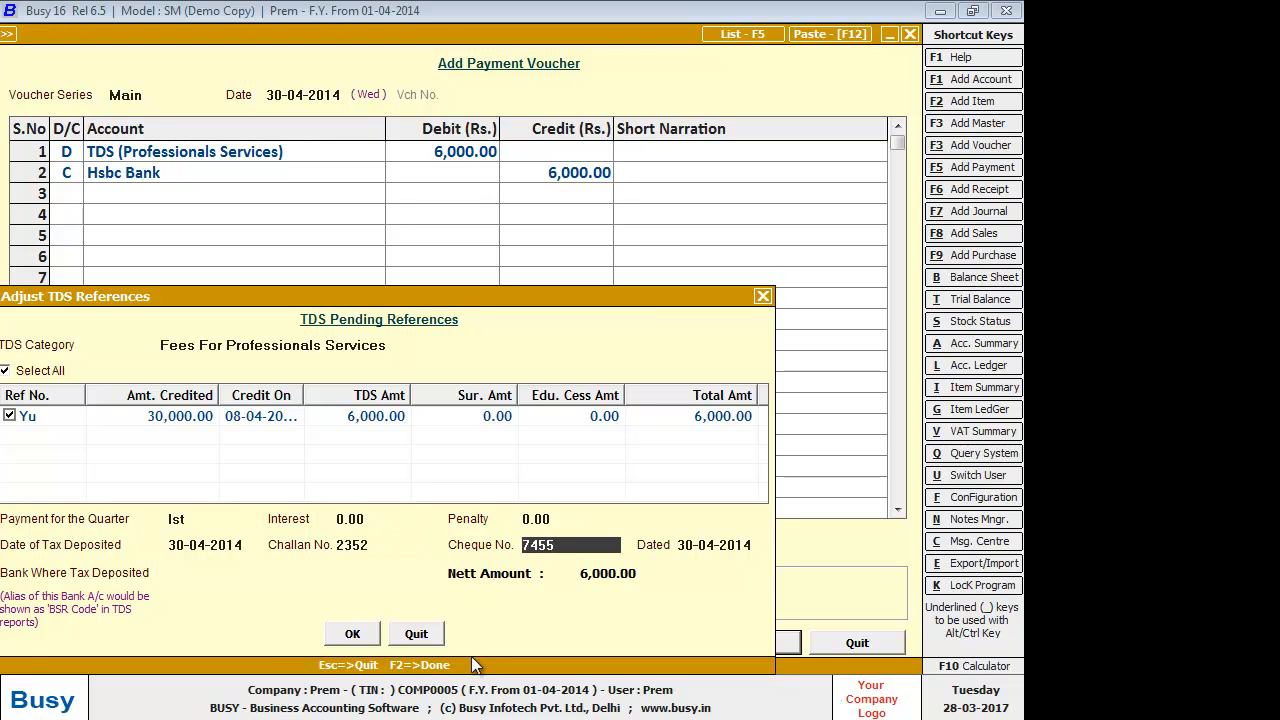
left_click(346, 636)
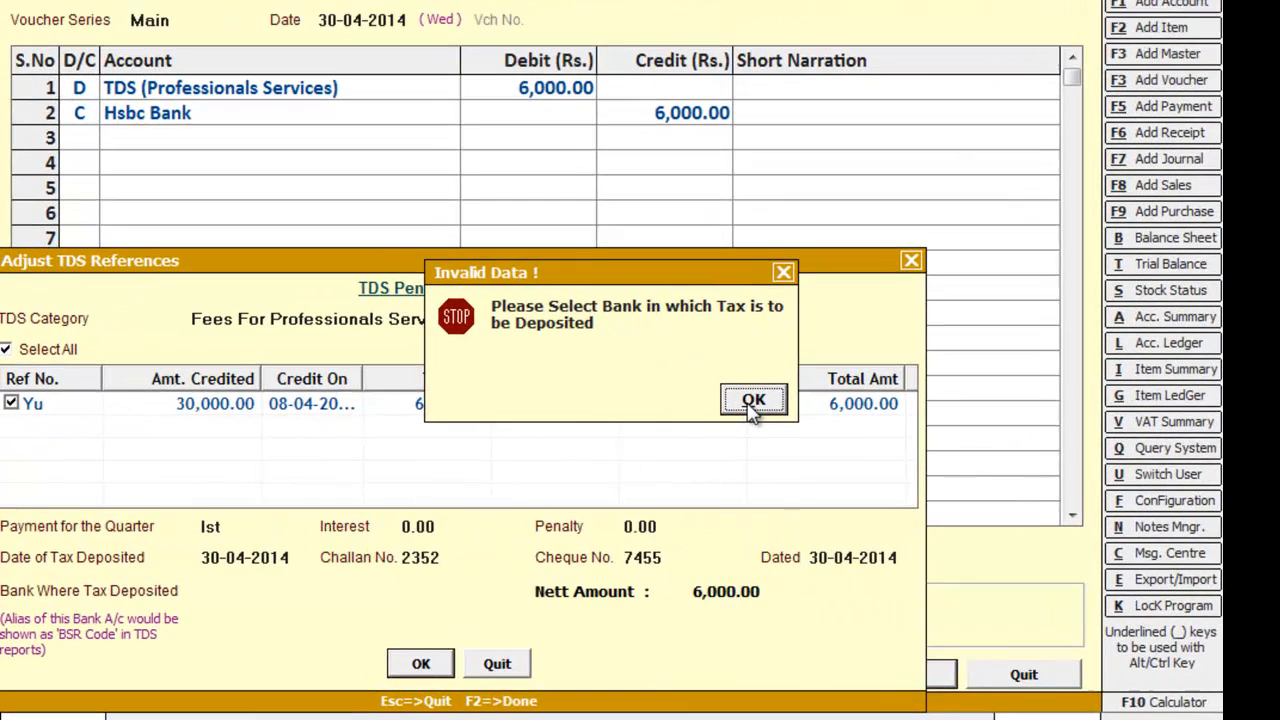
left_click(630, 412)
left_click(289, 654)
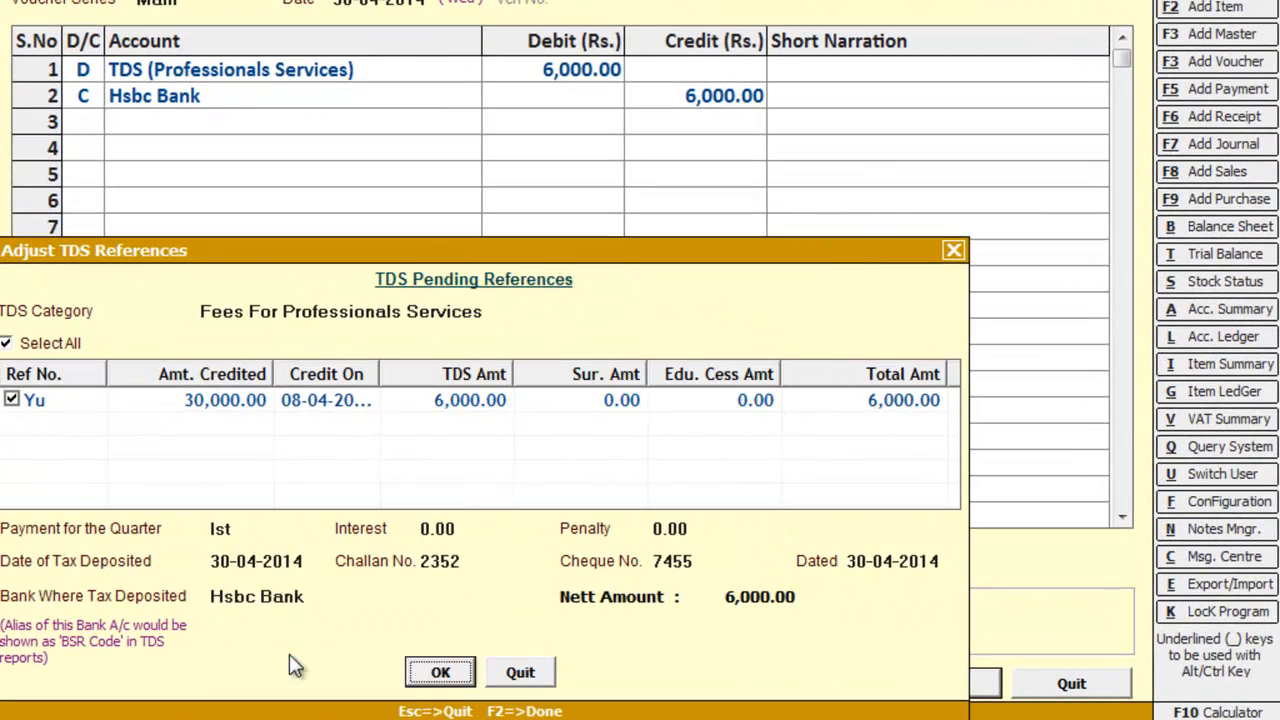
left_click(441, 673)
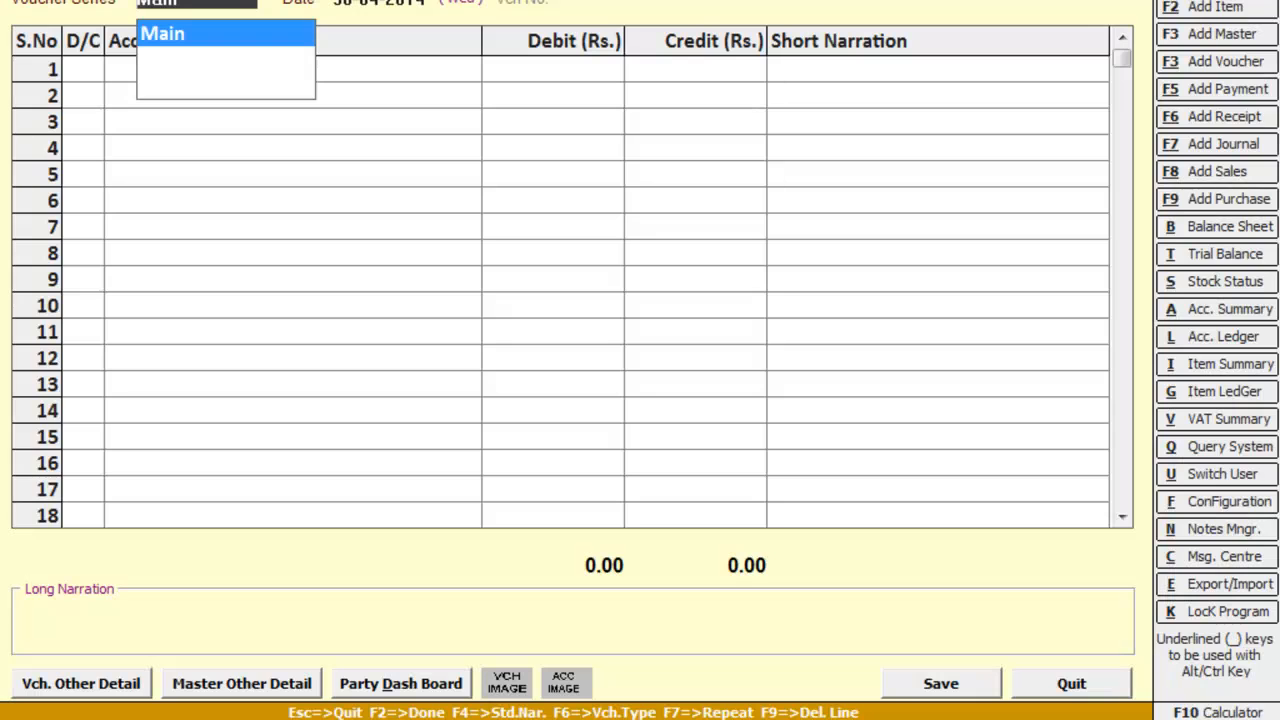
- Close the blank payment voucher and leave the Transactions list
key("Escape")
key("Escape")
key("Escape")
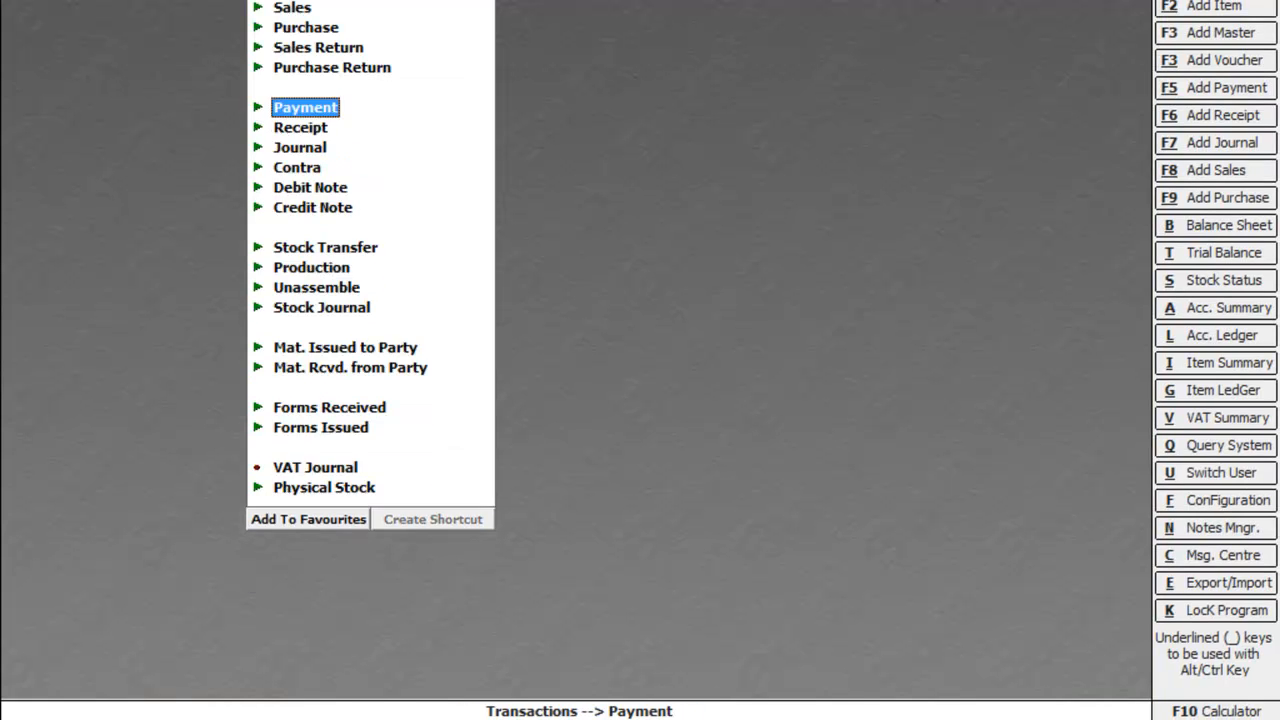
key("Escape")
key("Escape")
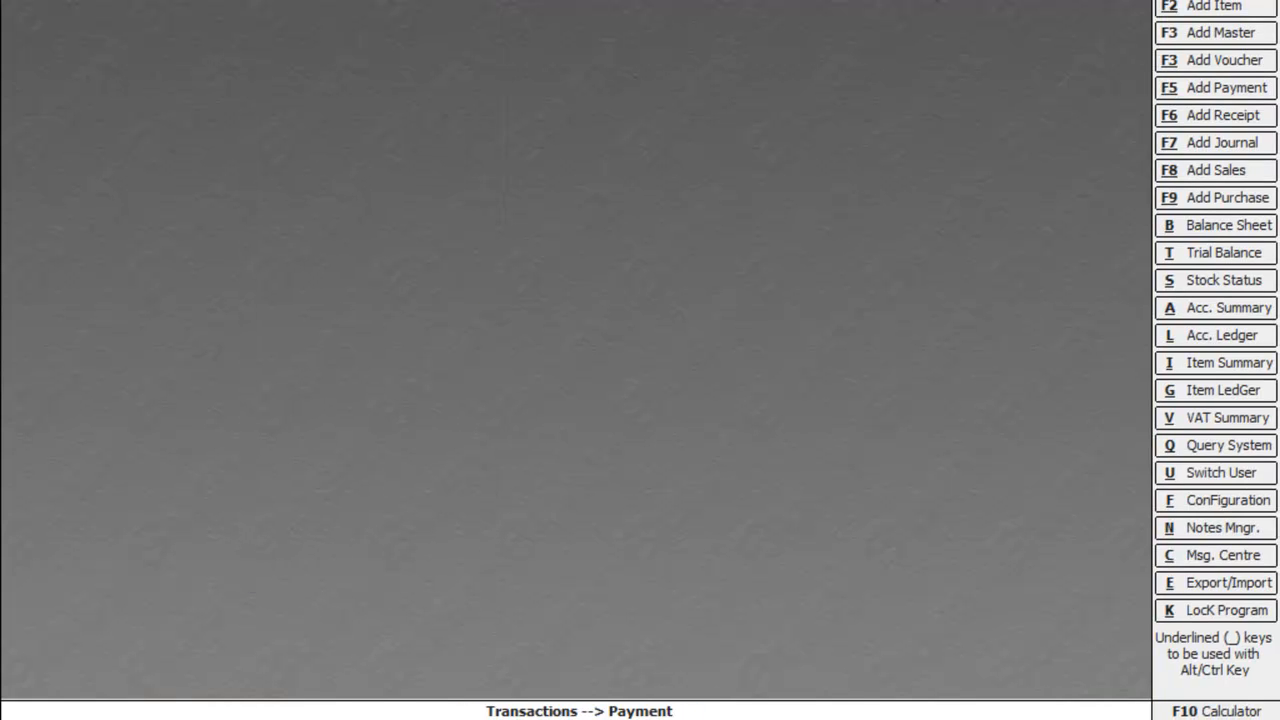
- Expand the MIS Reports group in the list of display reports and look at its entries
key("alt+d")
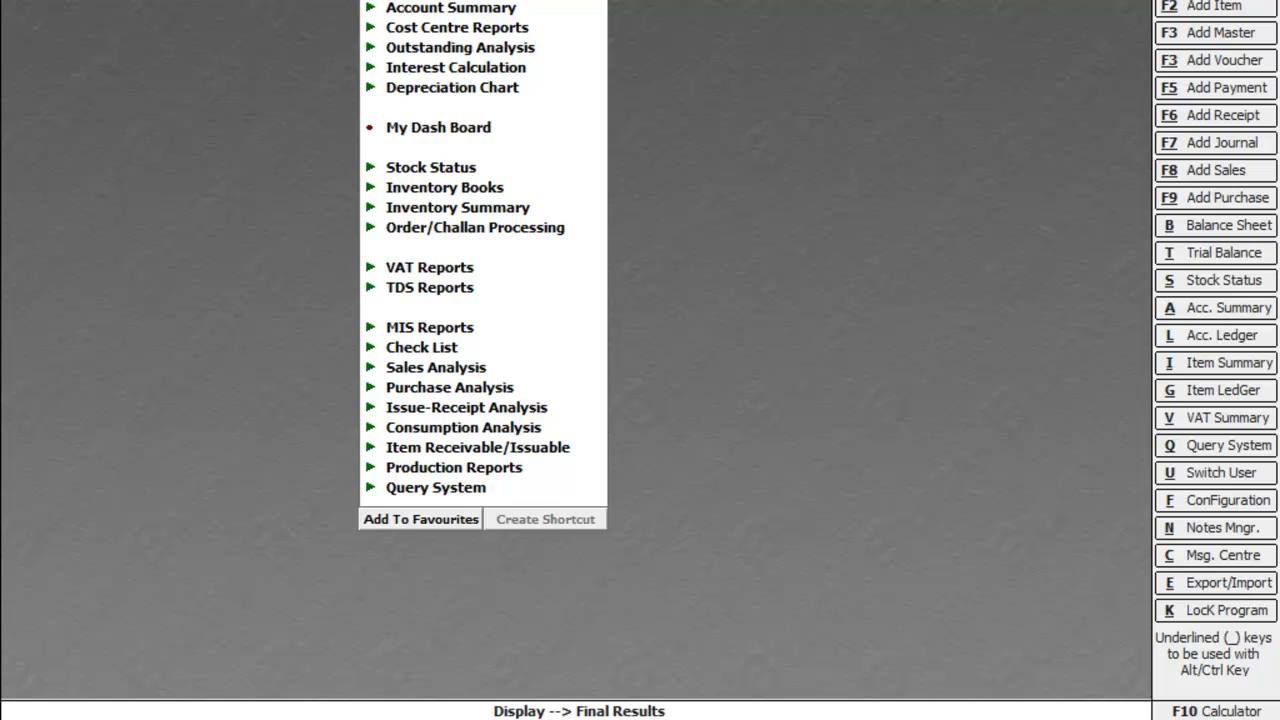
key("Down")
key("Down")
key("Down")
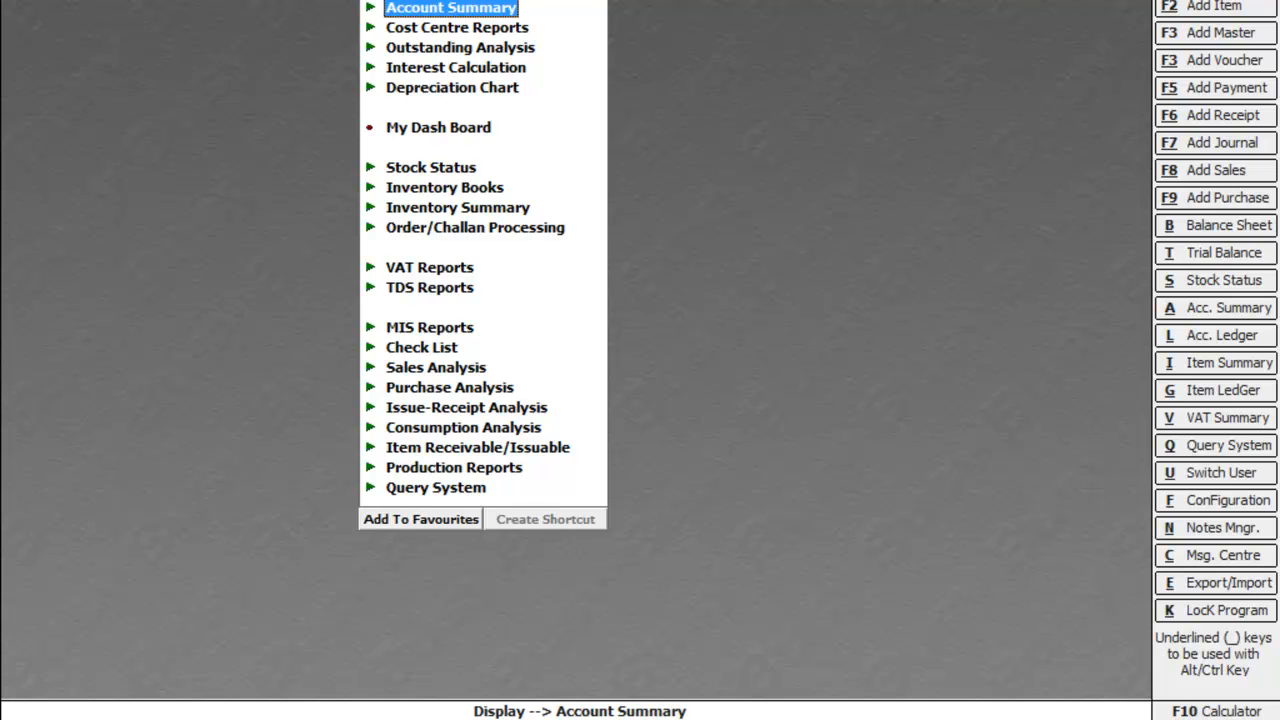
key("Down")
key("Down")
key("Down")
key("Down")
key("Down")
key("Down")
key("Down")
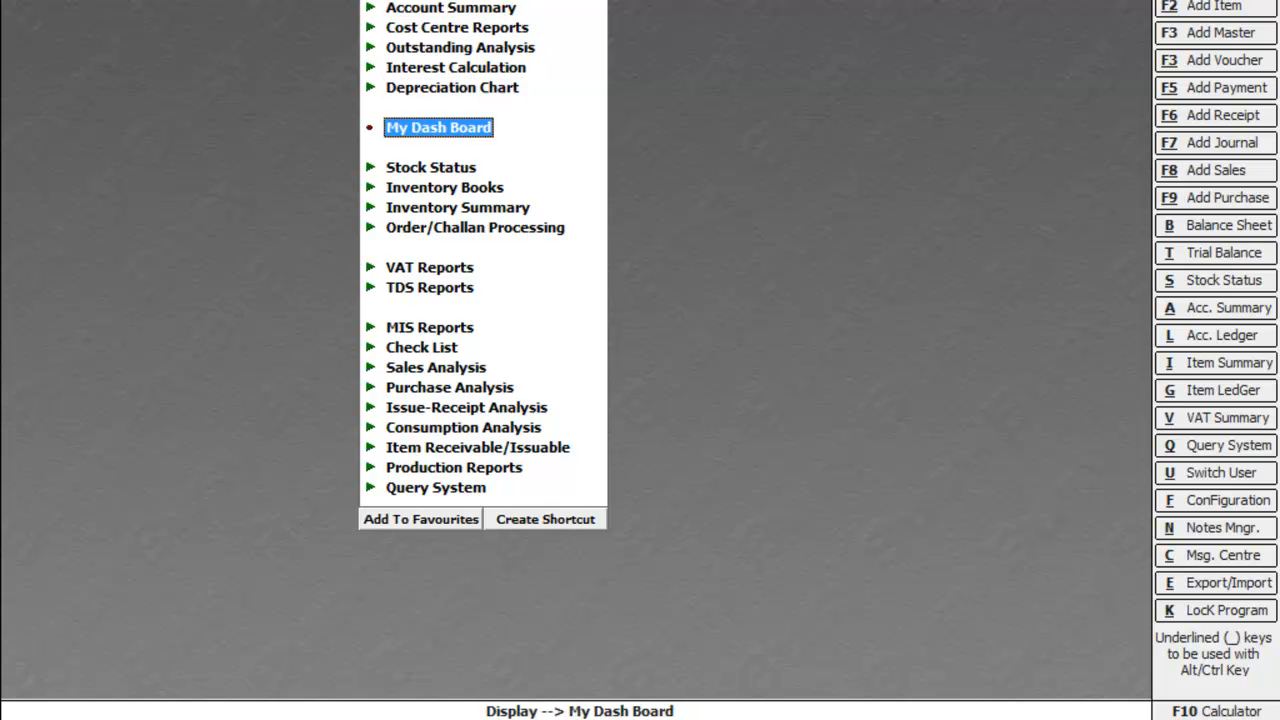
key("Down")
key("Down")
key("Down")
key("Down")
key("Down")
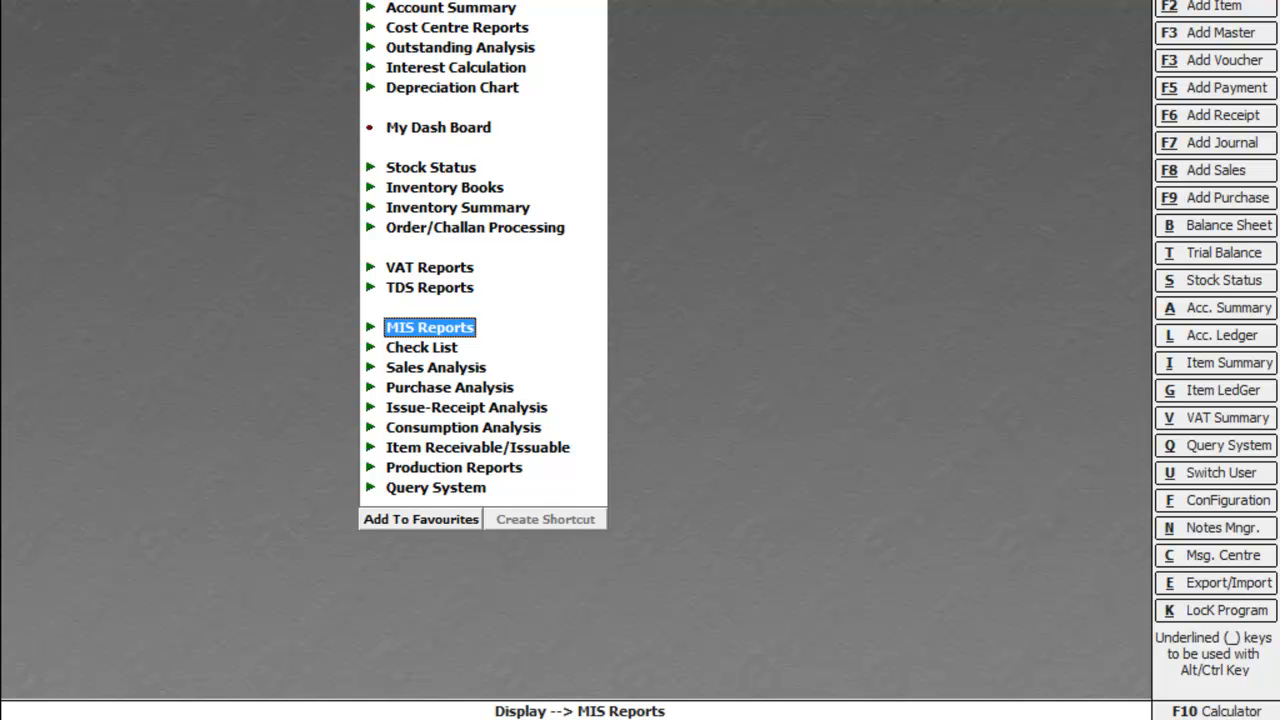
key("Return")
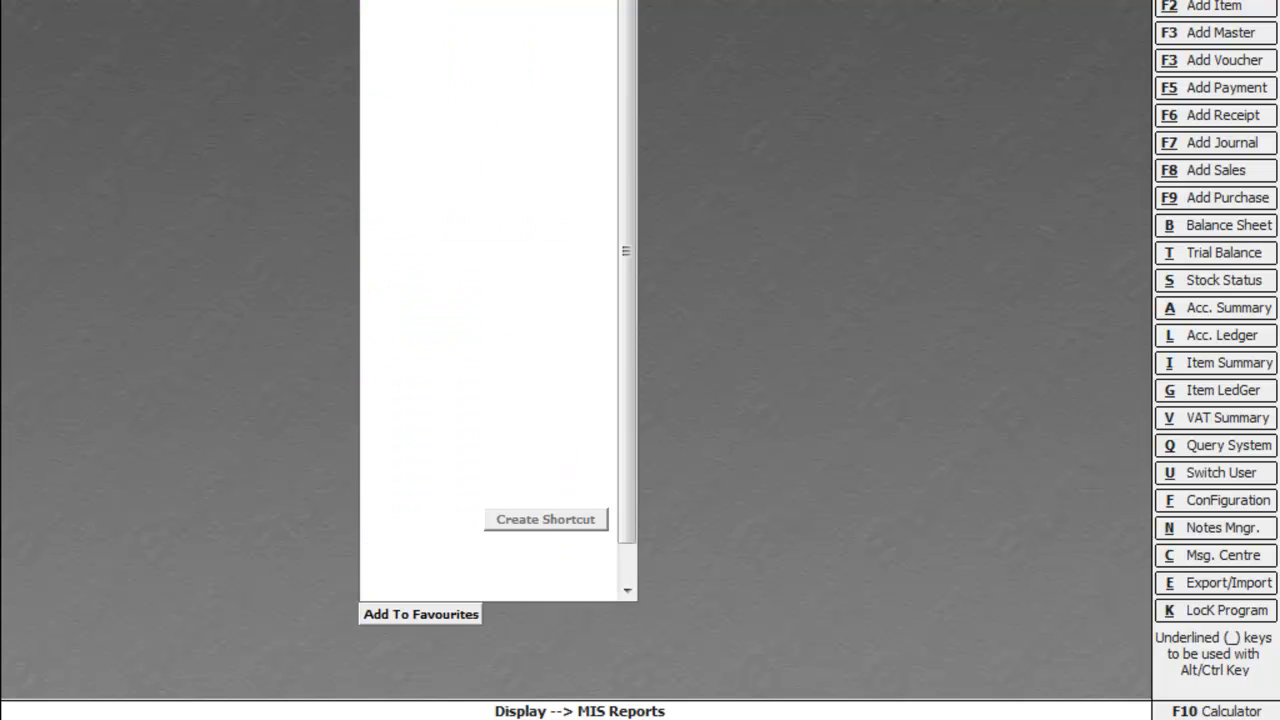
key("Down")
key("Down")
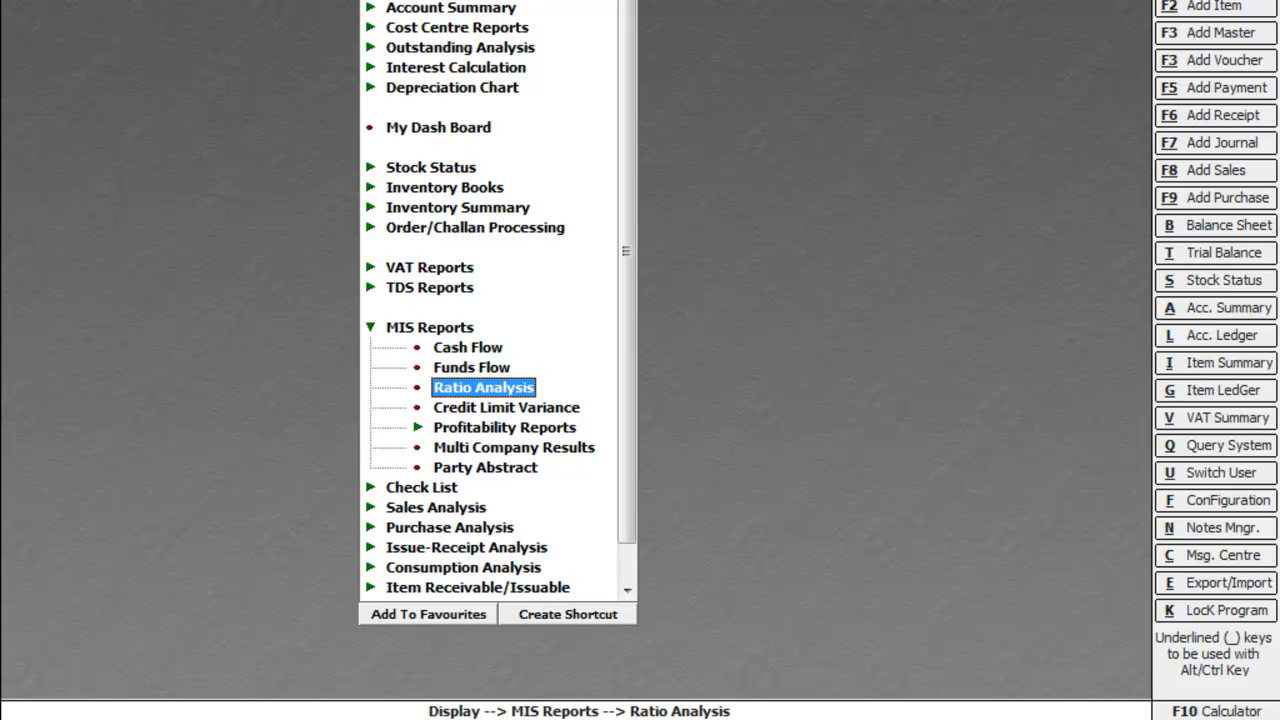
- Try to open My Dash Board from the reports list
key("Up")
key("Up")
key("Up")
key("Up")
key("Up")
key("Up")
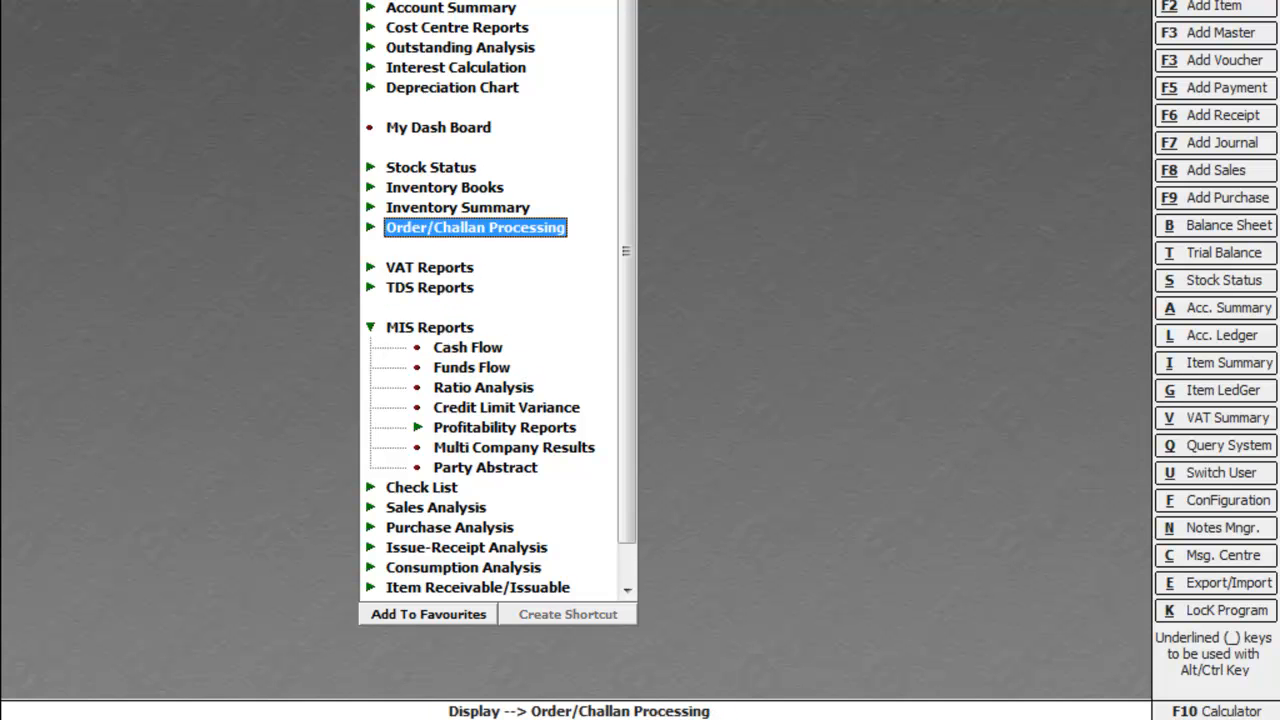
key("Up")
key("Up")
key("Up")
key("Up")
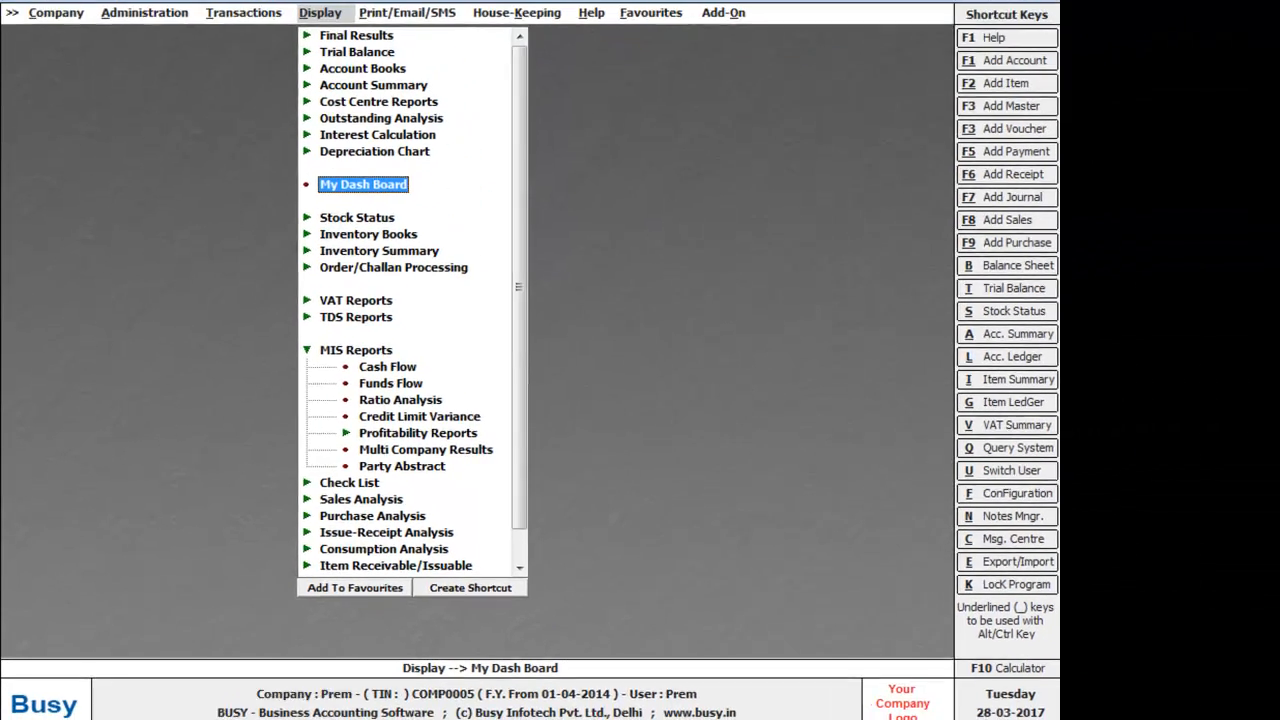
key("Return")
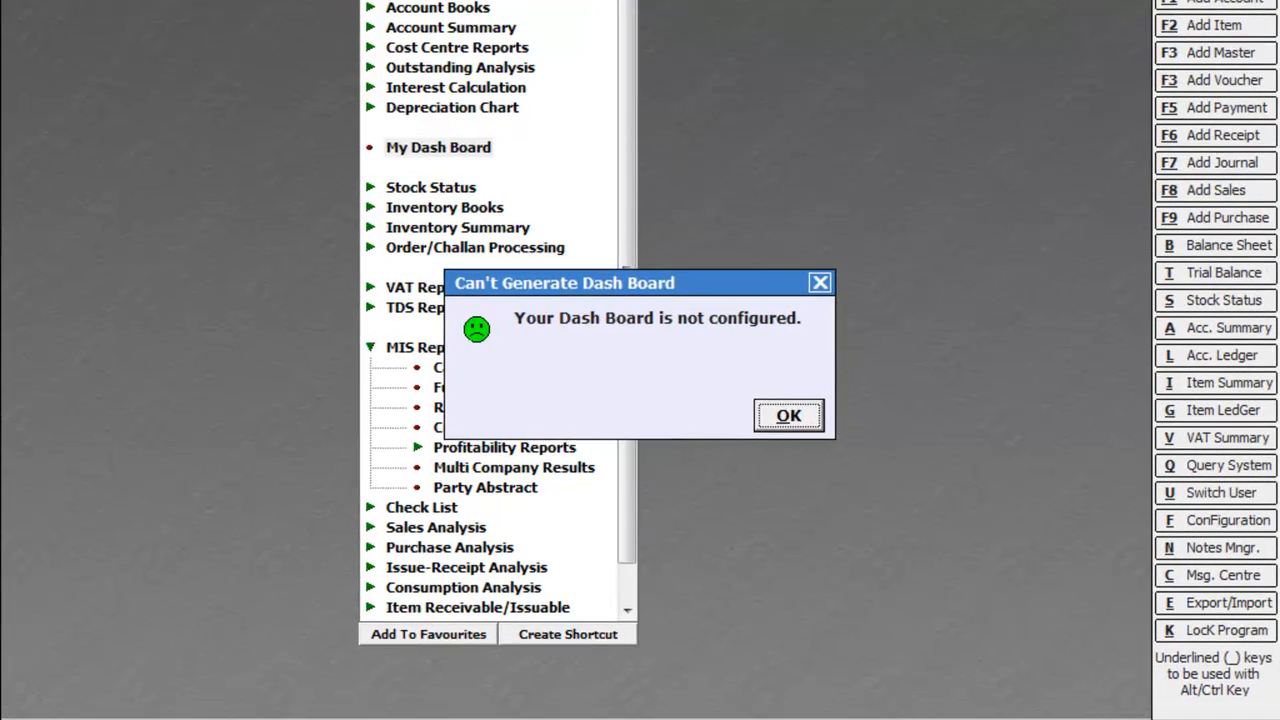
key("Return")
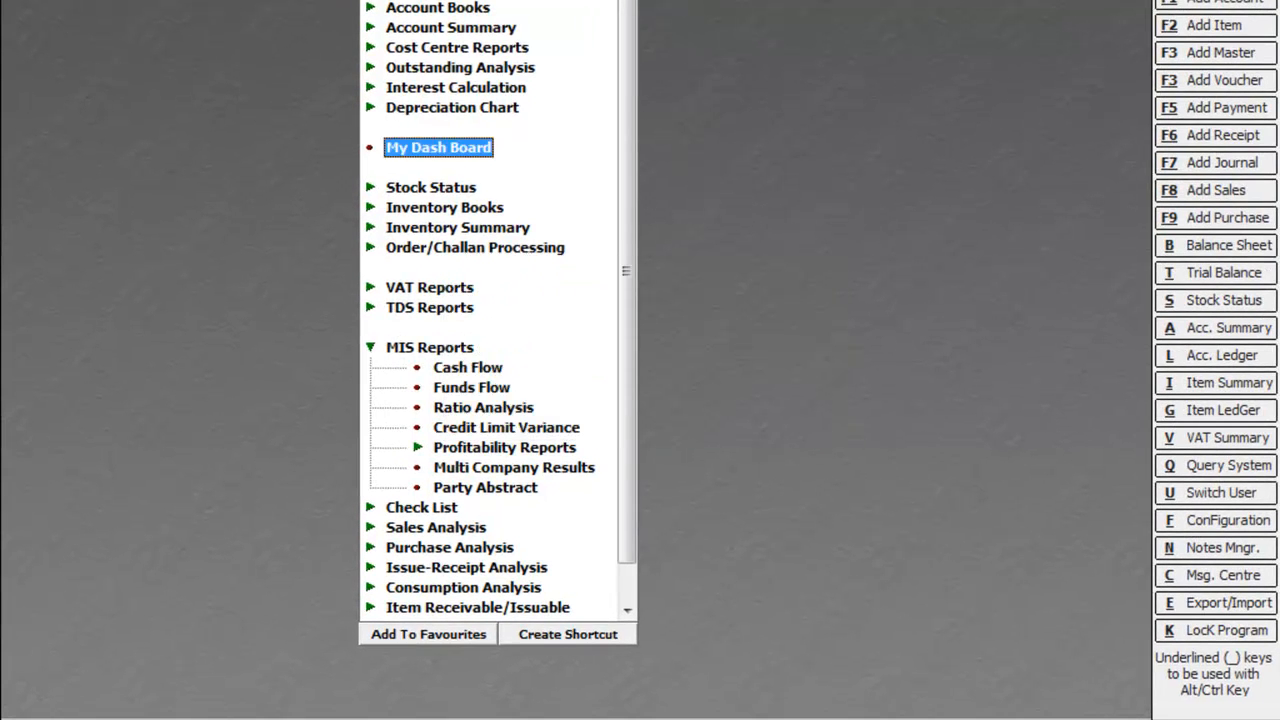
- Expand Account Books and its Cash/Bank Book group to view the available book reports
key("Up")
key("Up")
key("Up")
key("Up")
key("Up")
key("Up")
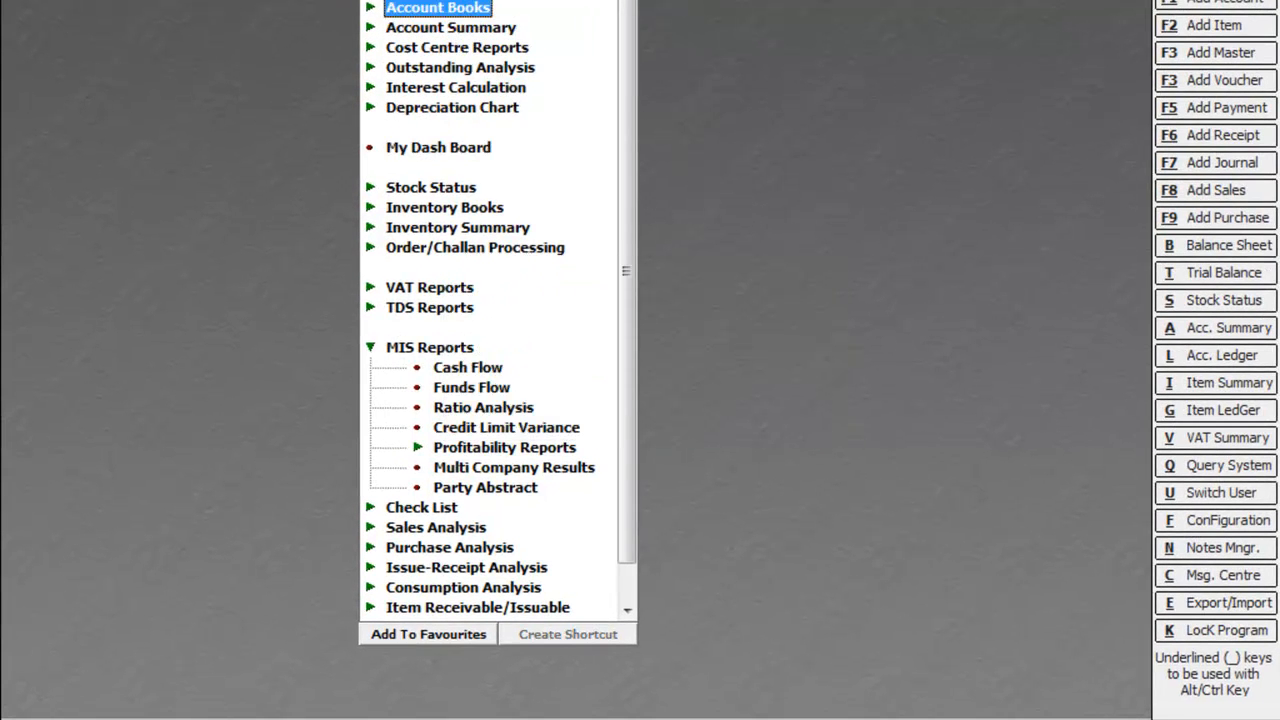
key("Return")
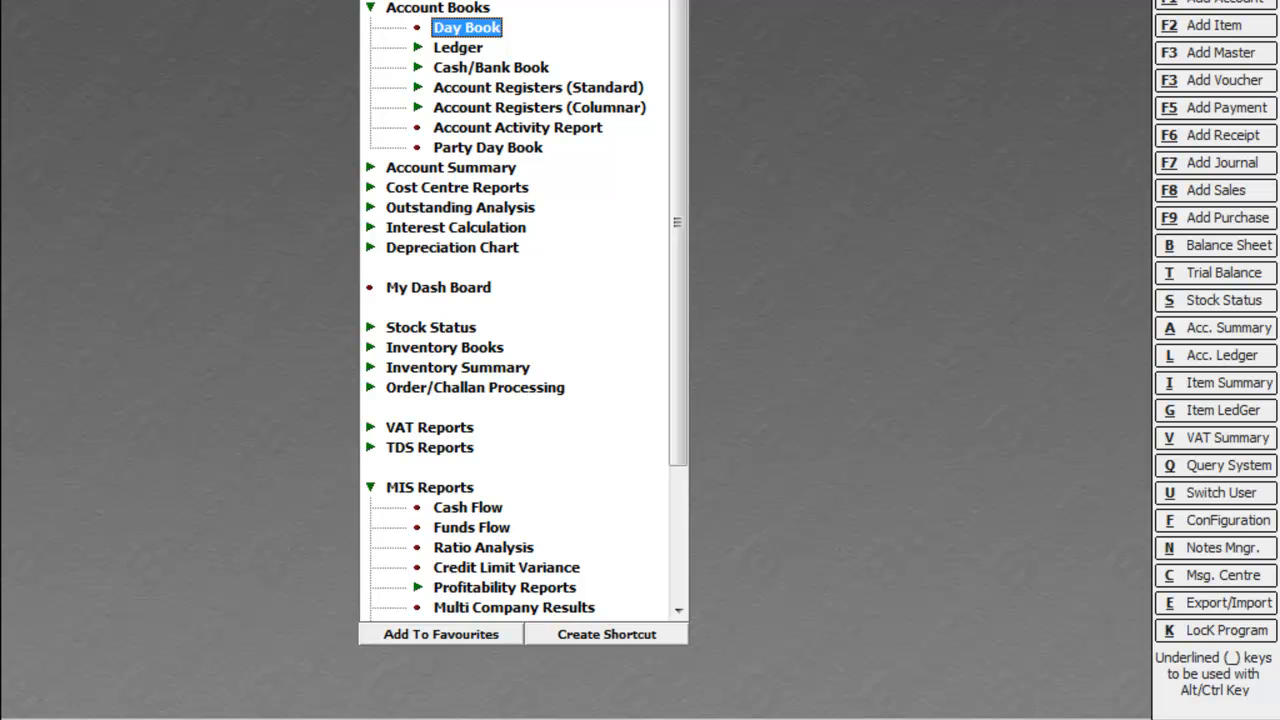
key("Down")
key("Down")
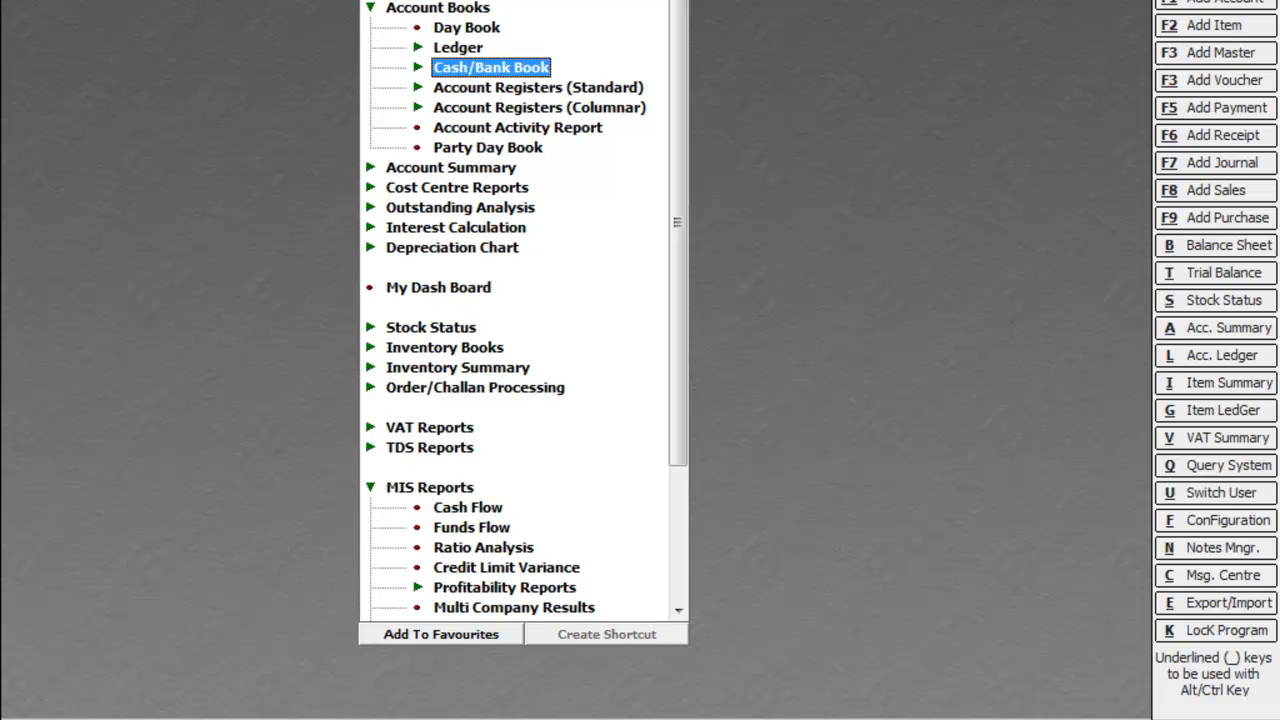
key("Return")
key("Down")
key("Down")
key("Down")
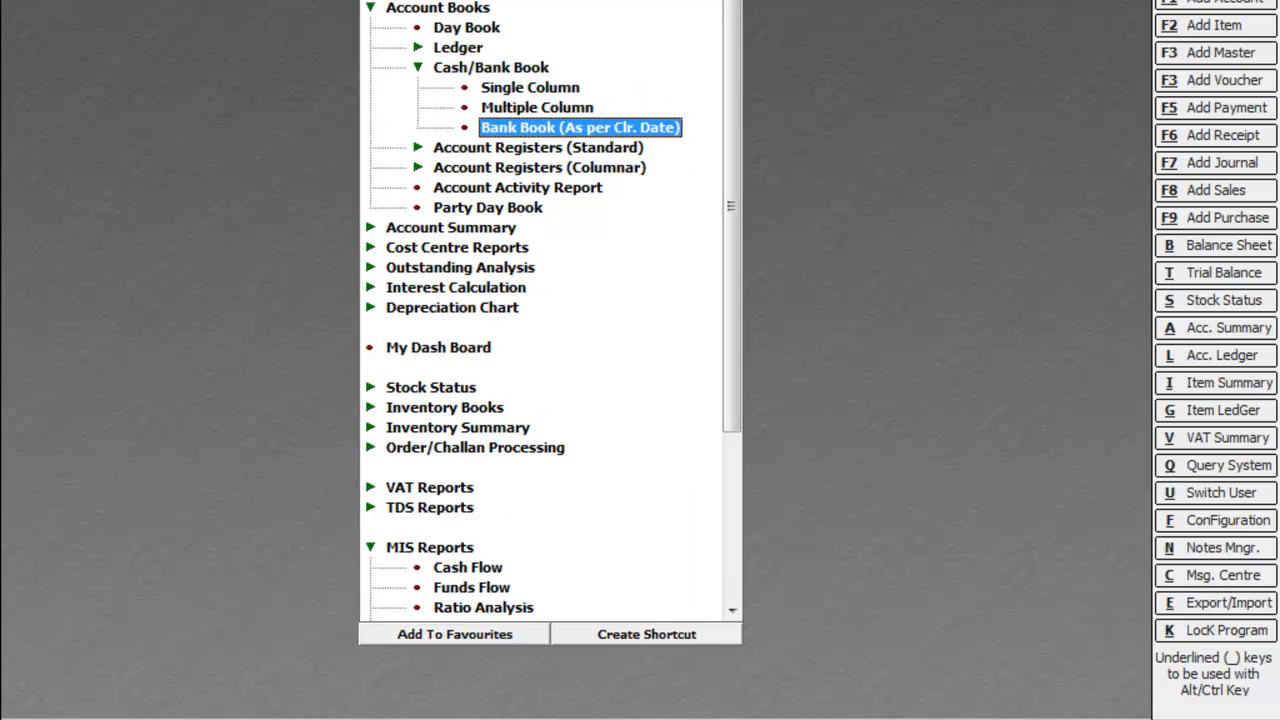
- Look through the available display reports, from the account books past inventory, VAT and TDS reports to the MIS reports
key("Up")
key("Up")
key("Down")
key("Down")
key("Down")
key("Up")
key("Up")
key("Up")
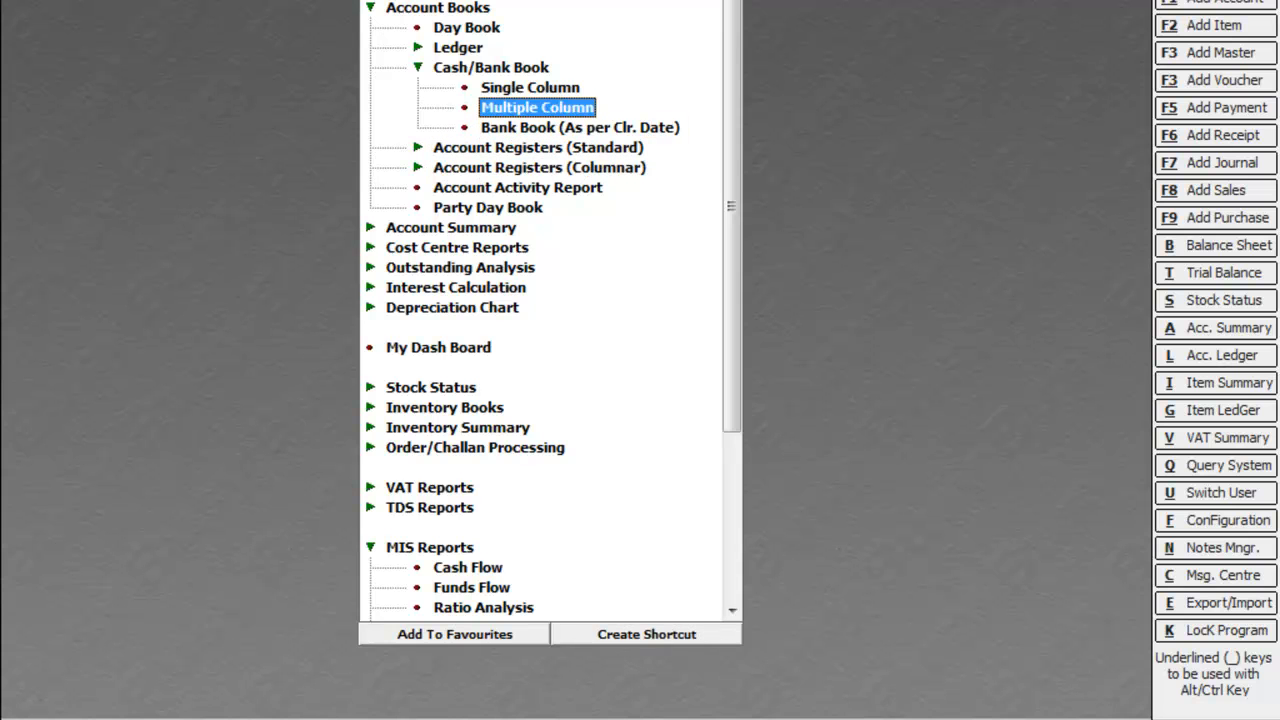
key("Up")
key("Up")
key("Up")
key("Up")
key("Up")
key("Down")
key("Down")
key("Down")
key("Down")
key("Down")
key("Down")
key("Down")
key("Down")
key("Down")
key("Down")
key("Down")
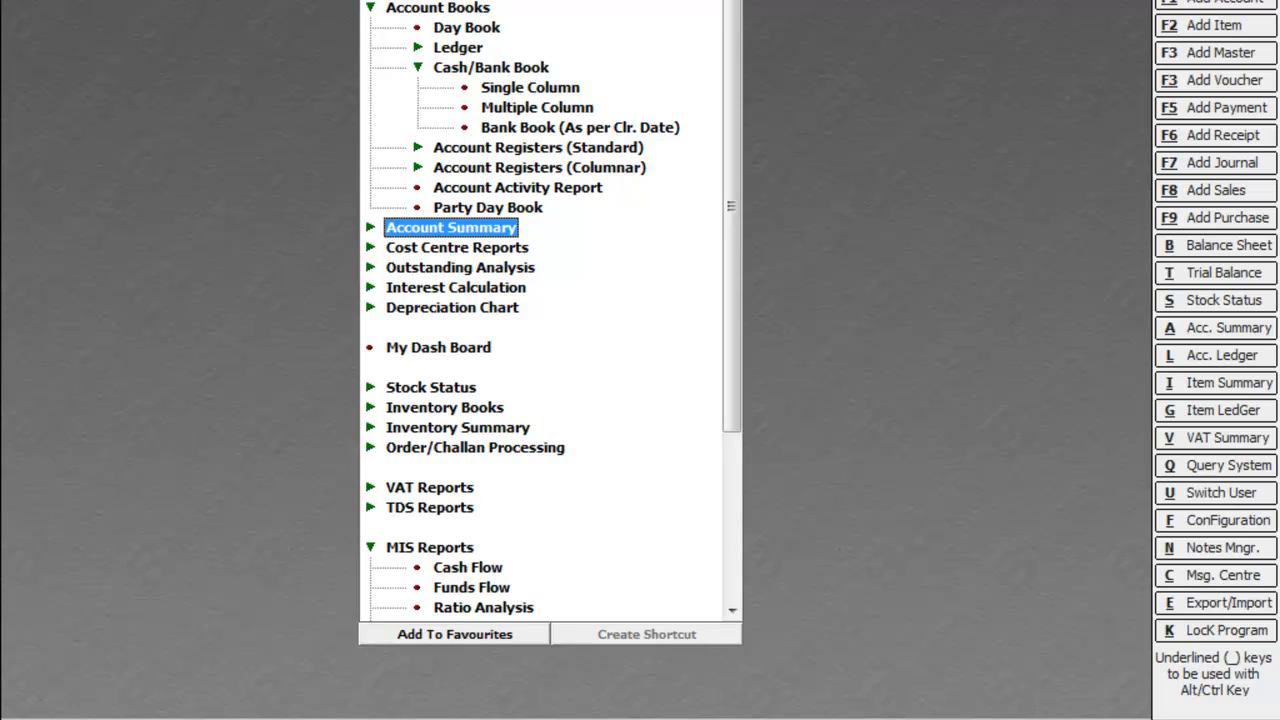
key("Down")
key("Down")
key("Down")
key("Down")
key("Down")
key("Down")
key("Down")
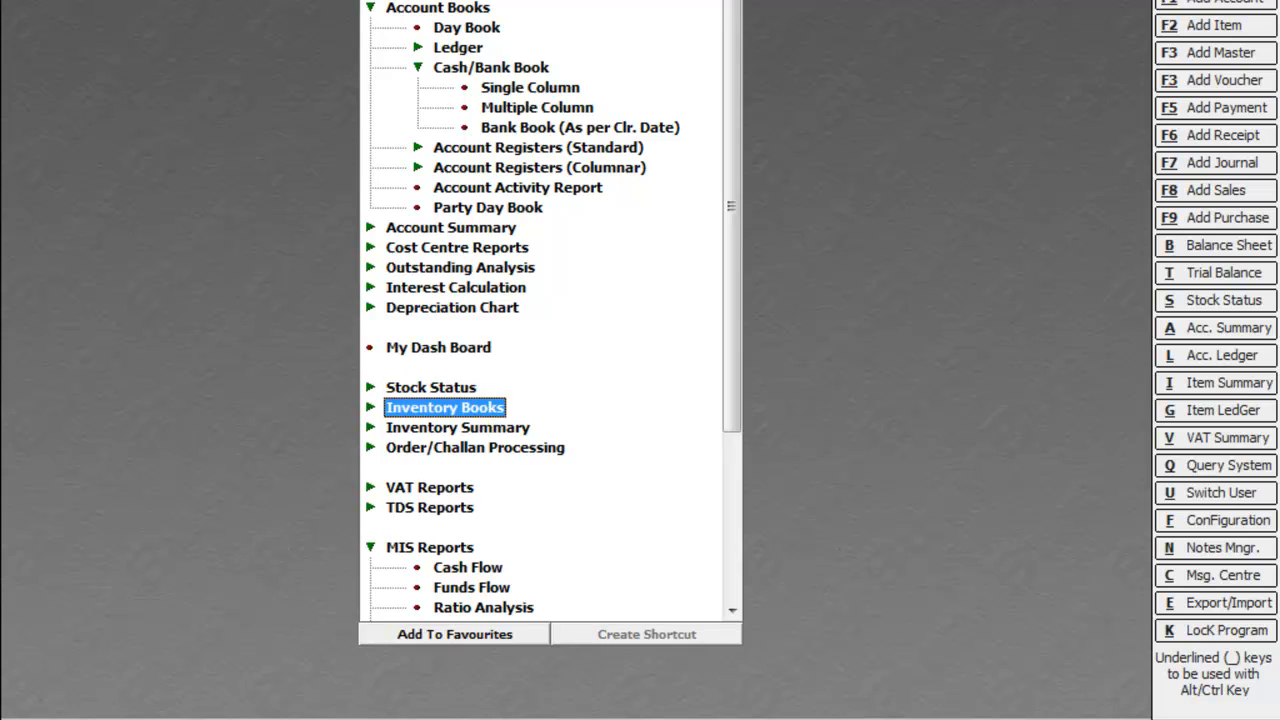
key("Down")
key("Down")
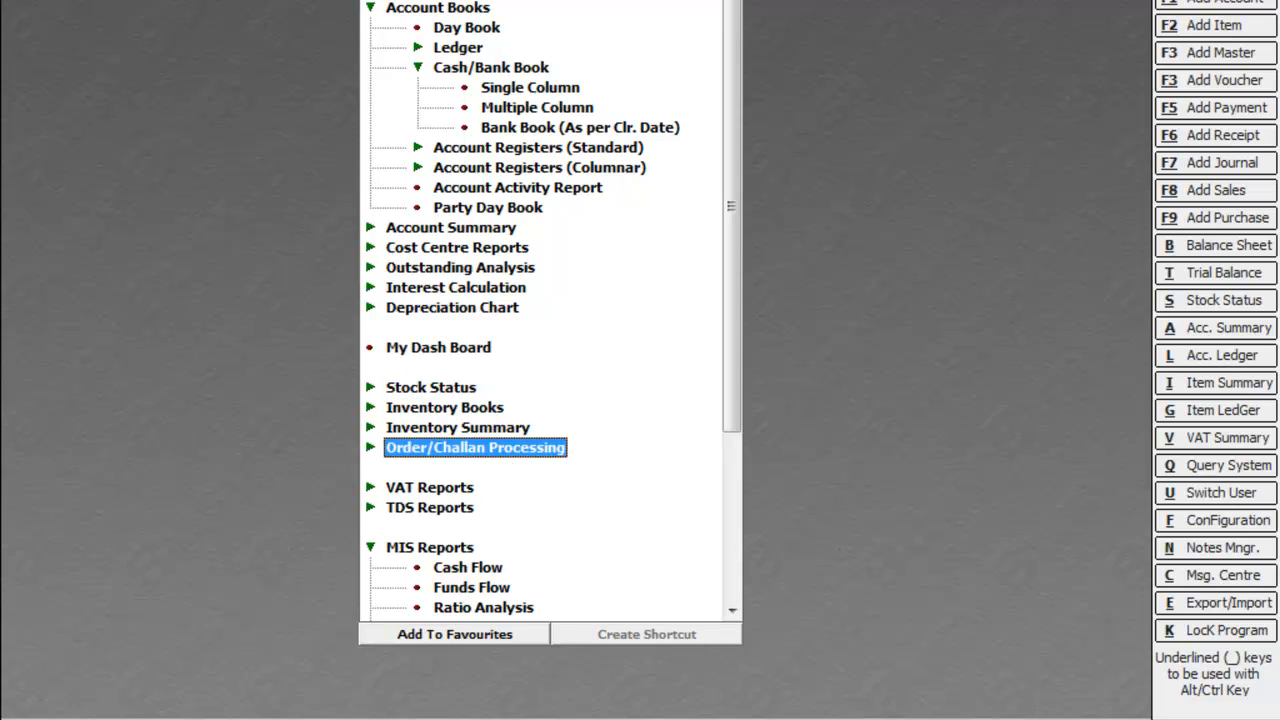
key("Down")
key("Down")
key("Down")
key("Down")
key("Down")
key("Down")
key("Down")
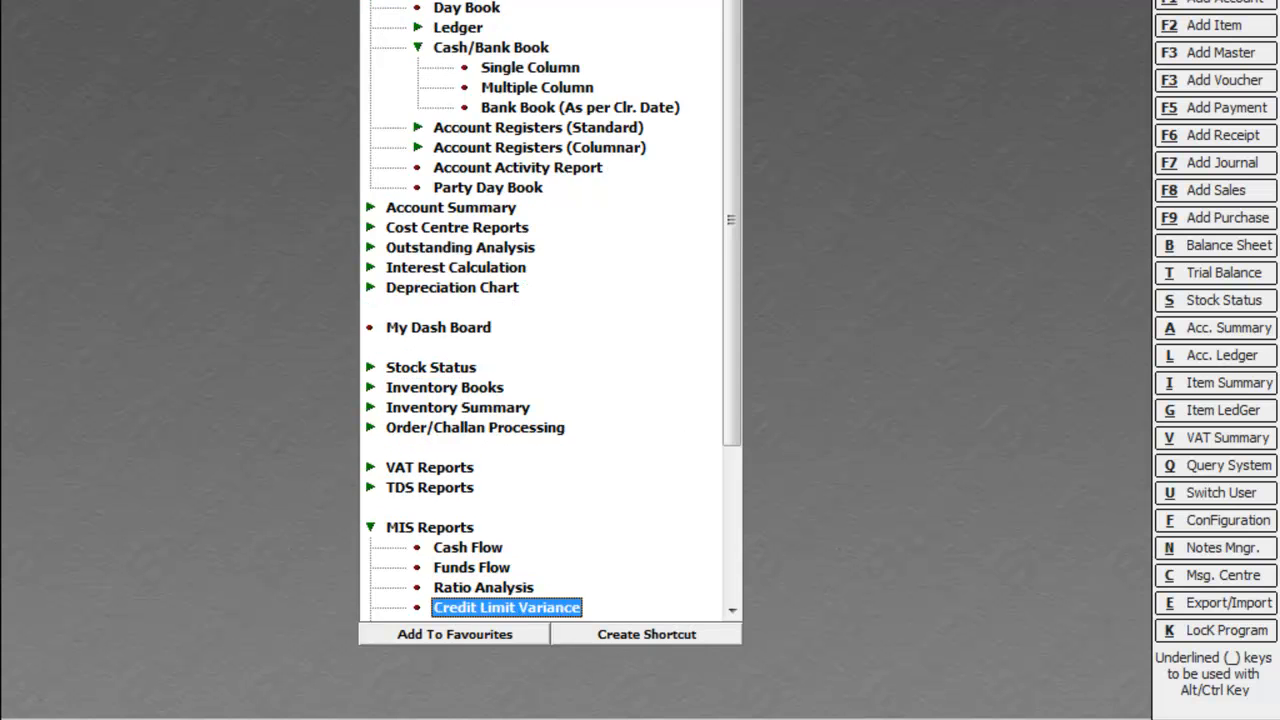
key("Down")
key("Down")
key("Down")
key("Down")
key("Down")
key("Down")
key("Down")
key("Down")
key("Down")
key("Down")
scroll(545, 300, "up", 3)
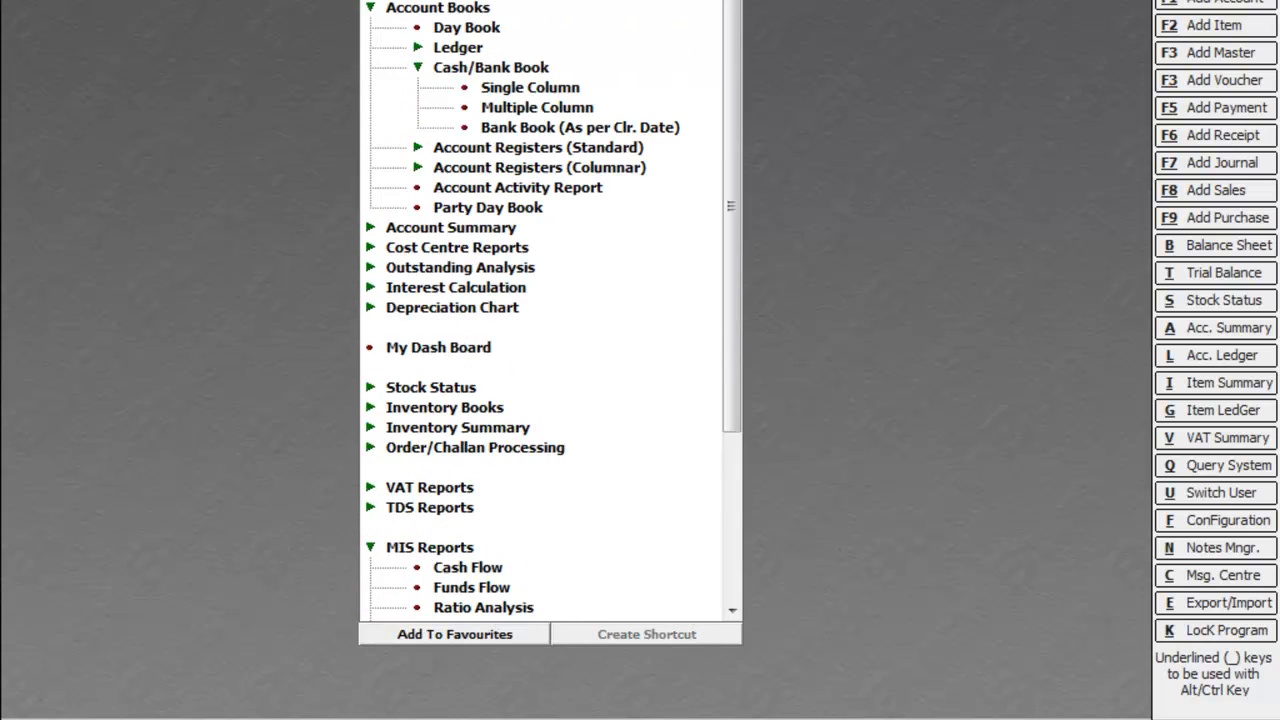
- Collapse the Account Books and MIS Reports groups in the list of display reports
key("Home")
key("Down")
key("Down")
key("Down")
key("Down")
key("Down")
key("Down")
key("Down")
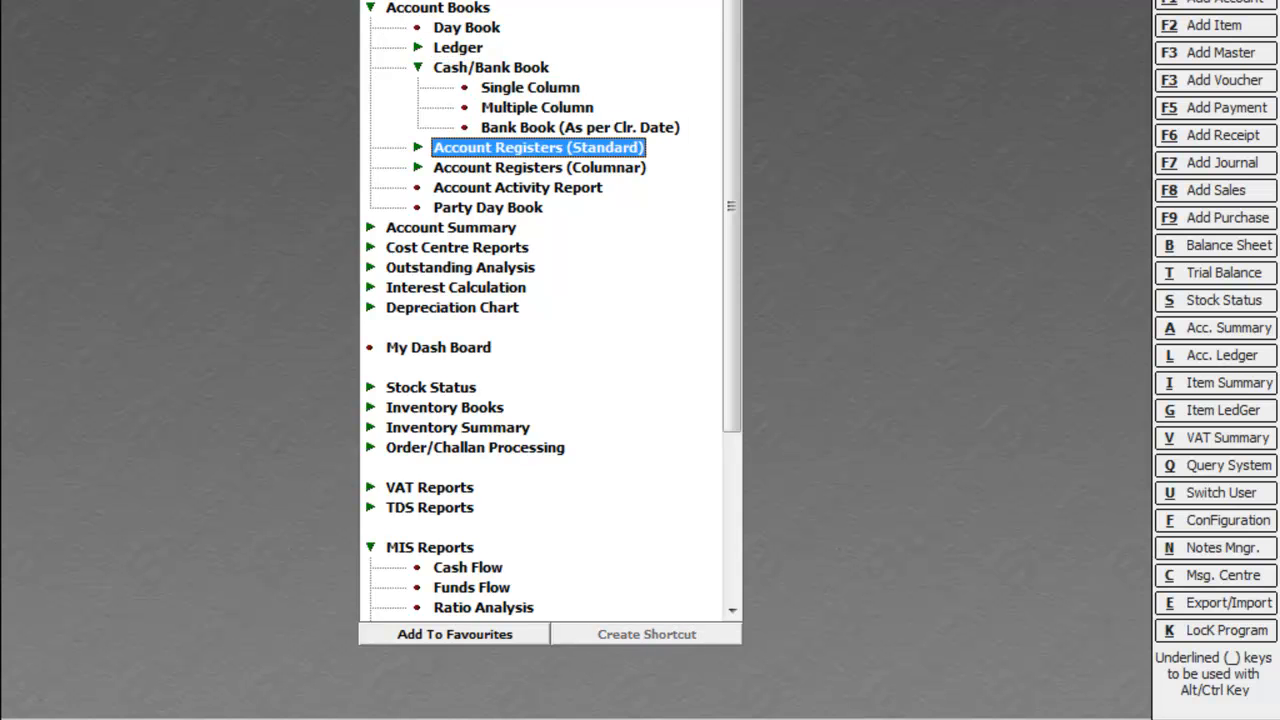
key("Escape")
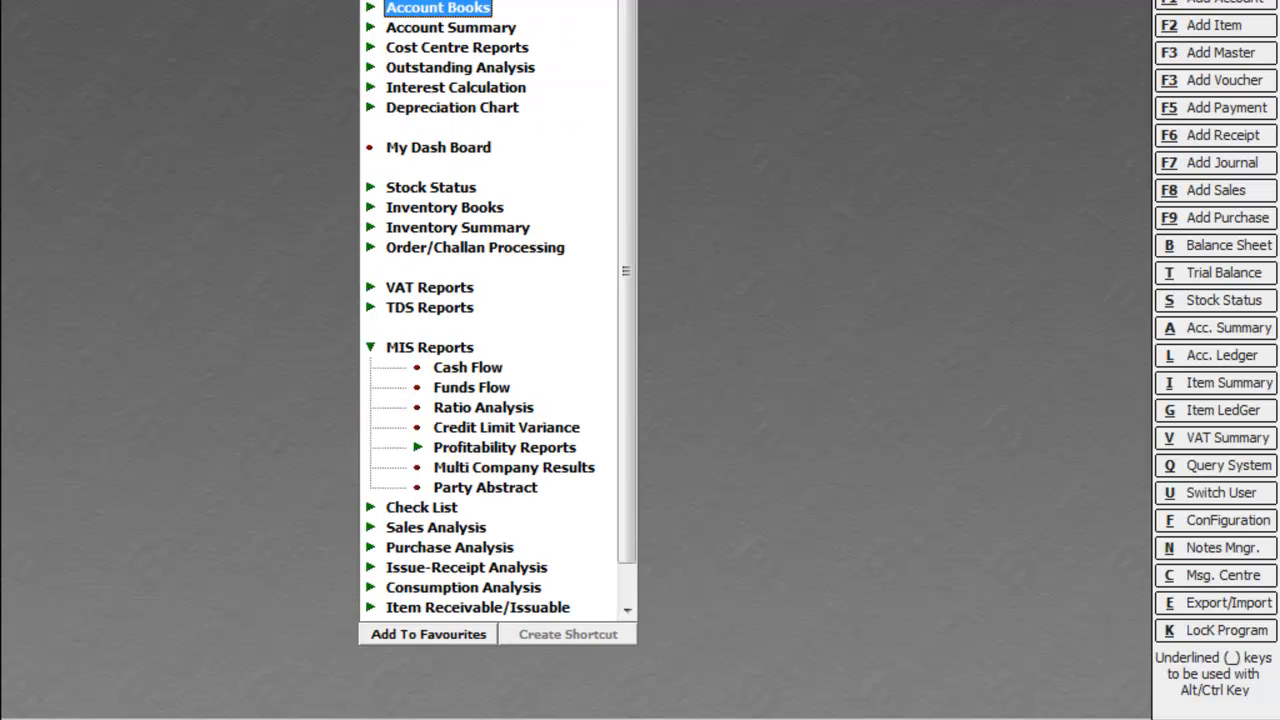
key("Escape")
- Look down the collapsed report list, past Outstanding Analysis and Depreciation Chart, for the bank reconciliation report
key("Down")
key("Down")
key("Down")
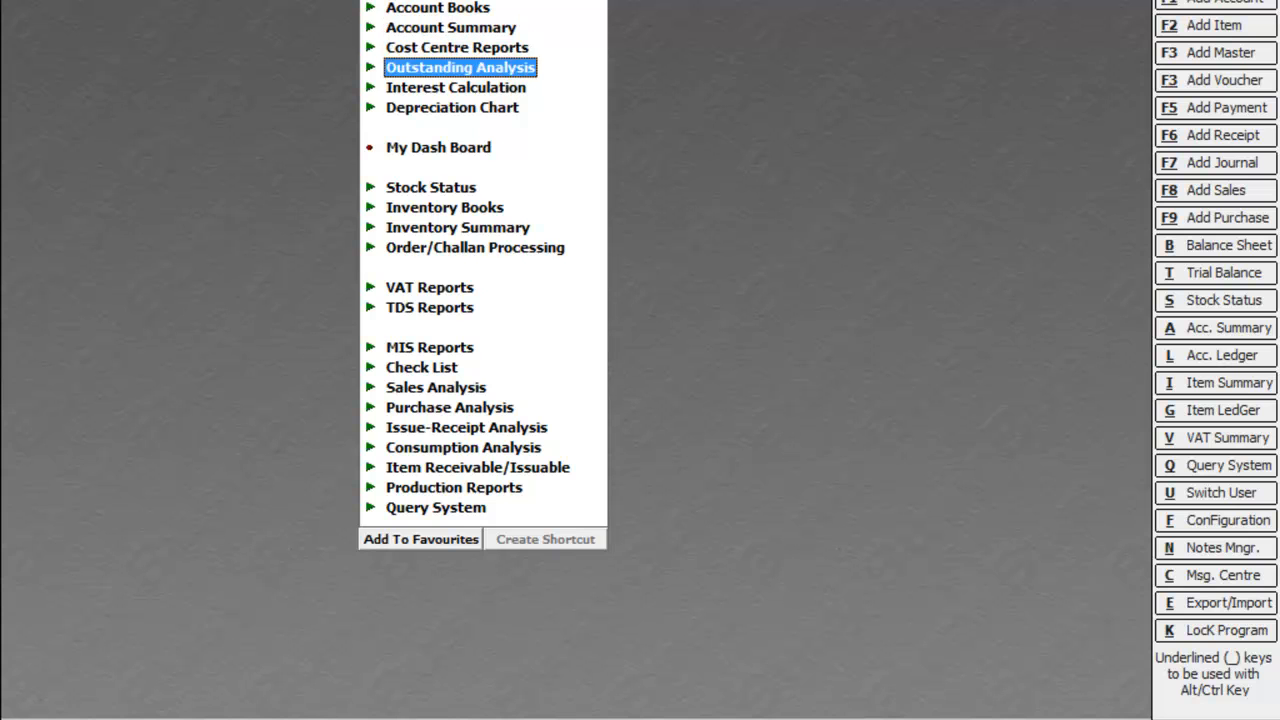
key("Down")
key("Down")
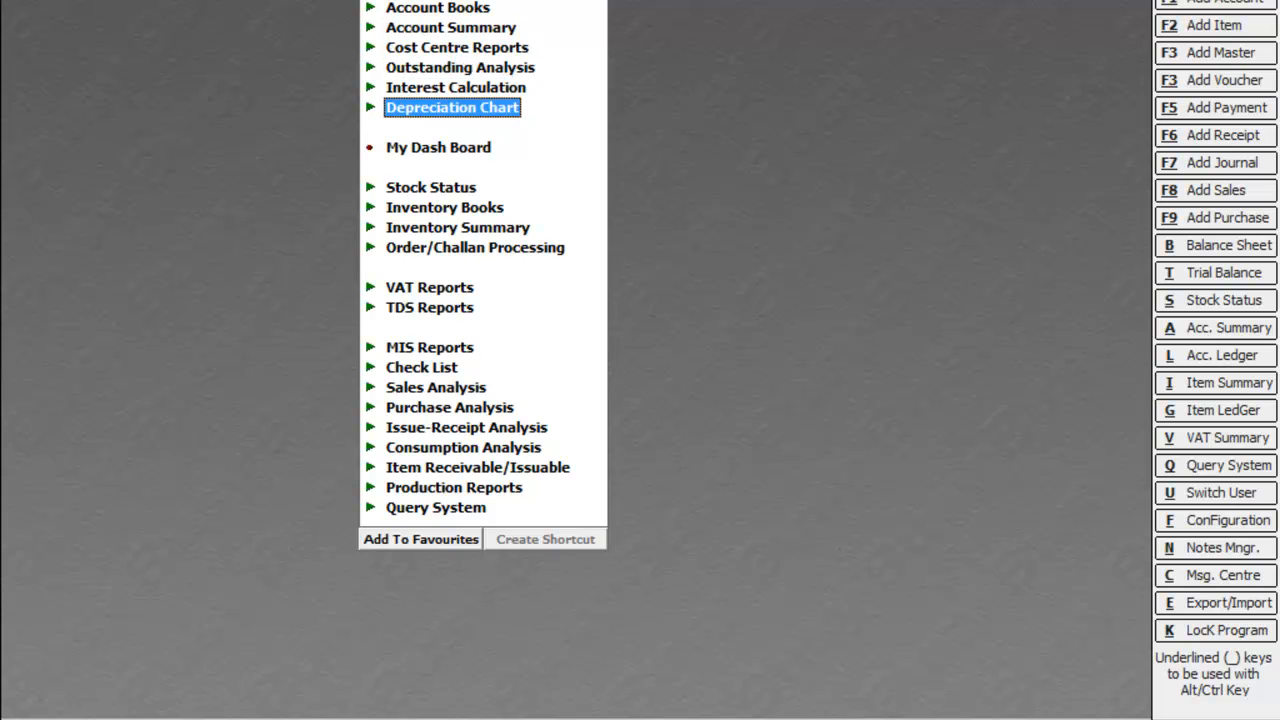
key("Down")
key("Down")
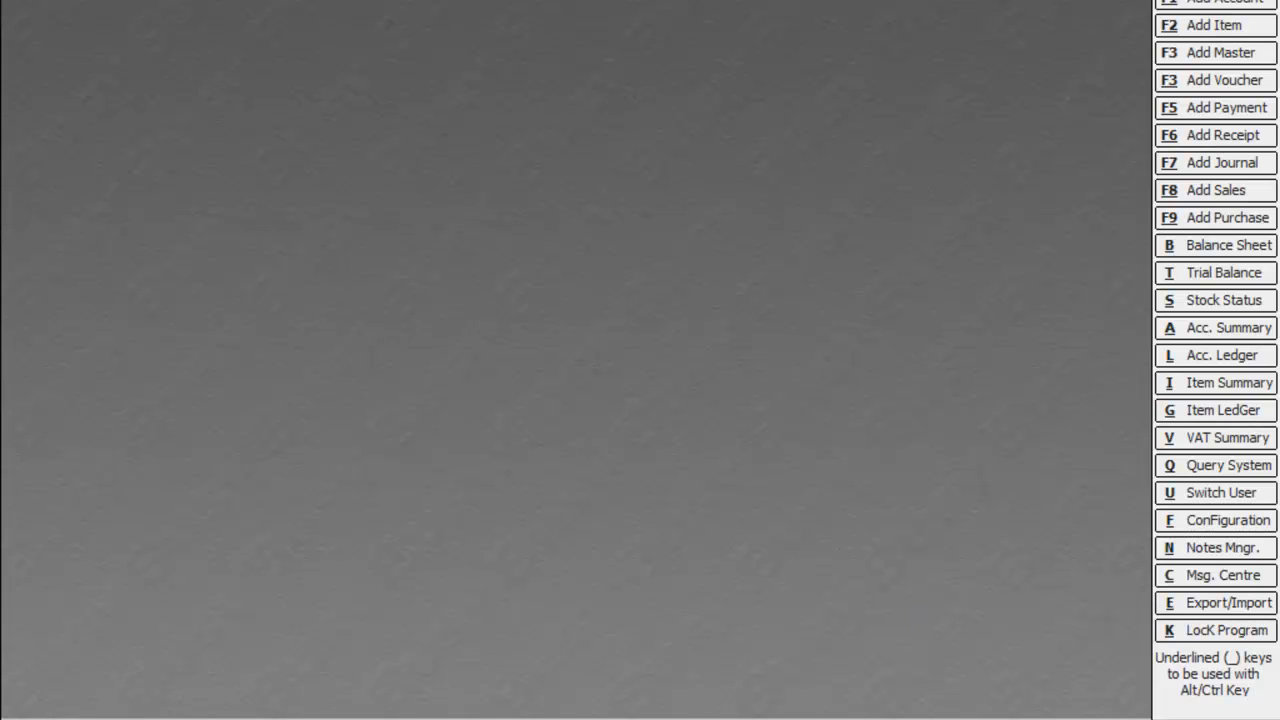
- Reopen the list of display reports and expand its Bank Reconciliation group
key("alt+d")
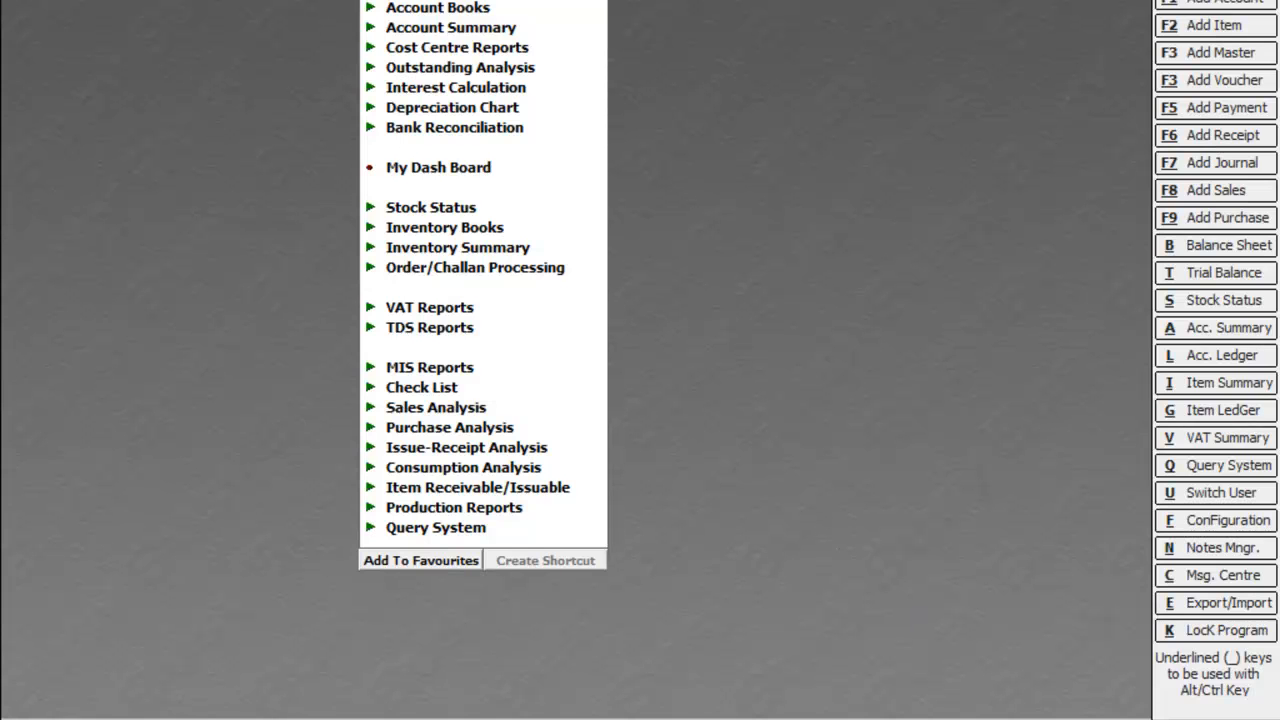
key("Down")
key("Down")
key("Down")
key("Down")
key("Down")
key("Down")
key("Down")
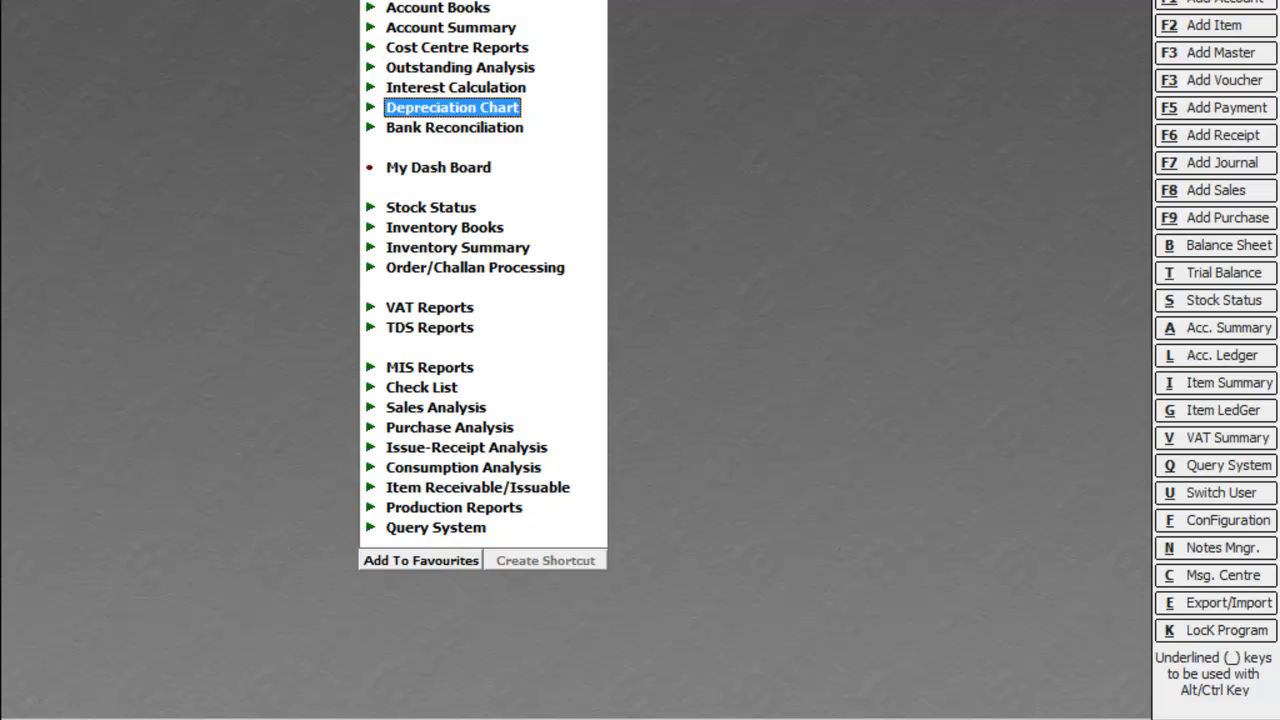
key("Return")
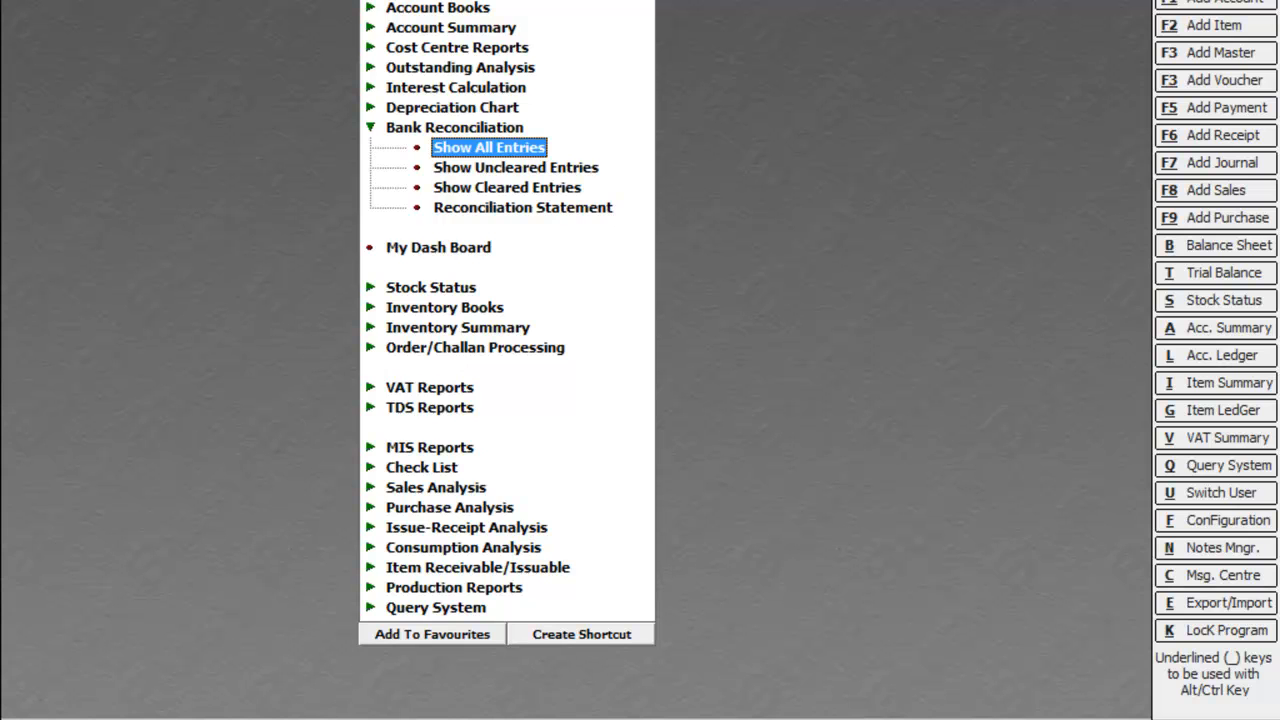
- Look over the Bank Reconciliation reports and open Show Uncleared Entries
key("Down")
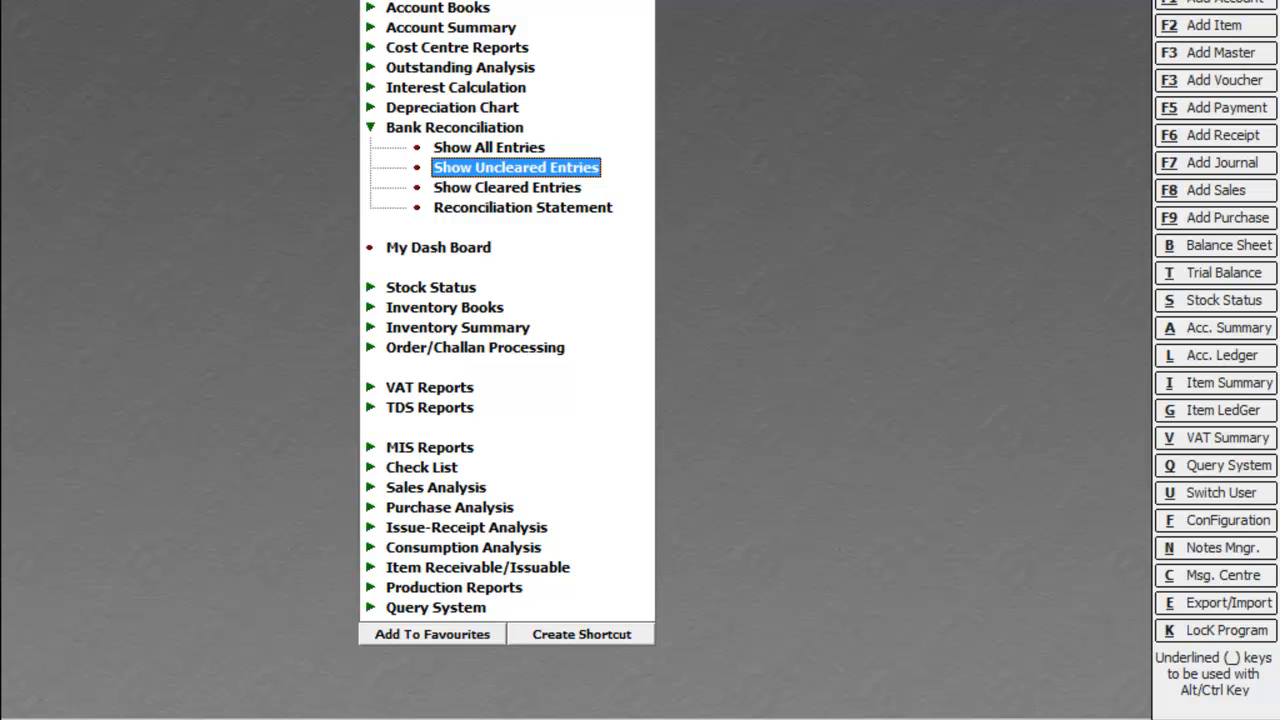
key("Down")
key("Down")
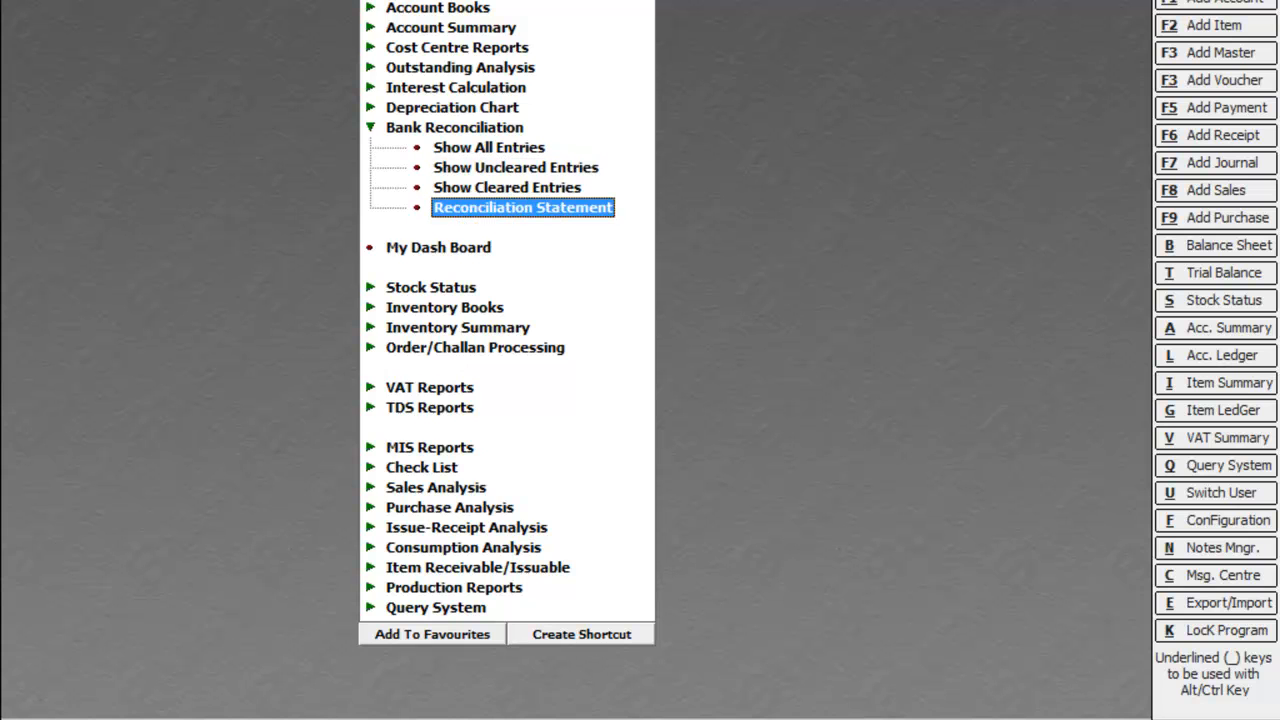
key("Up")
key("Up")
key("Up")
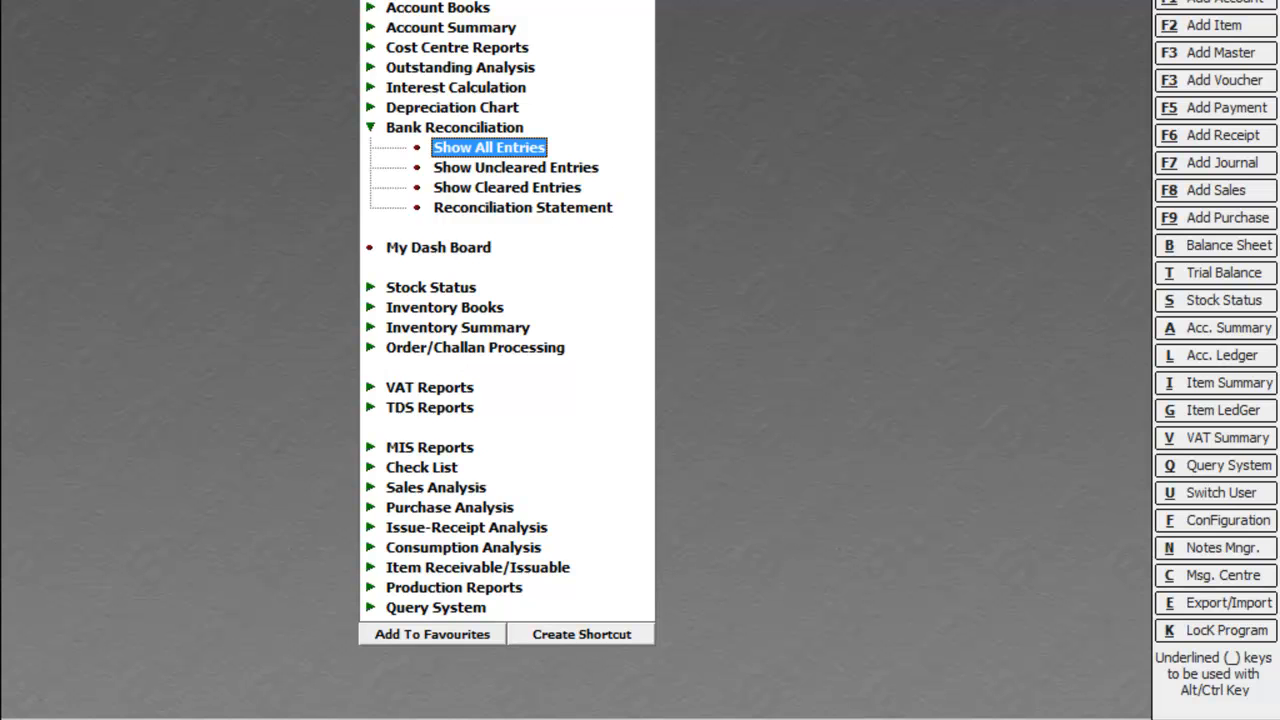
key("Down")
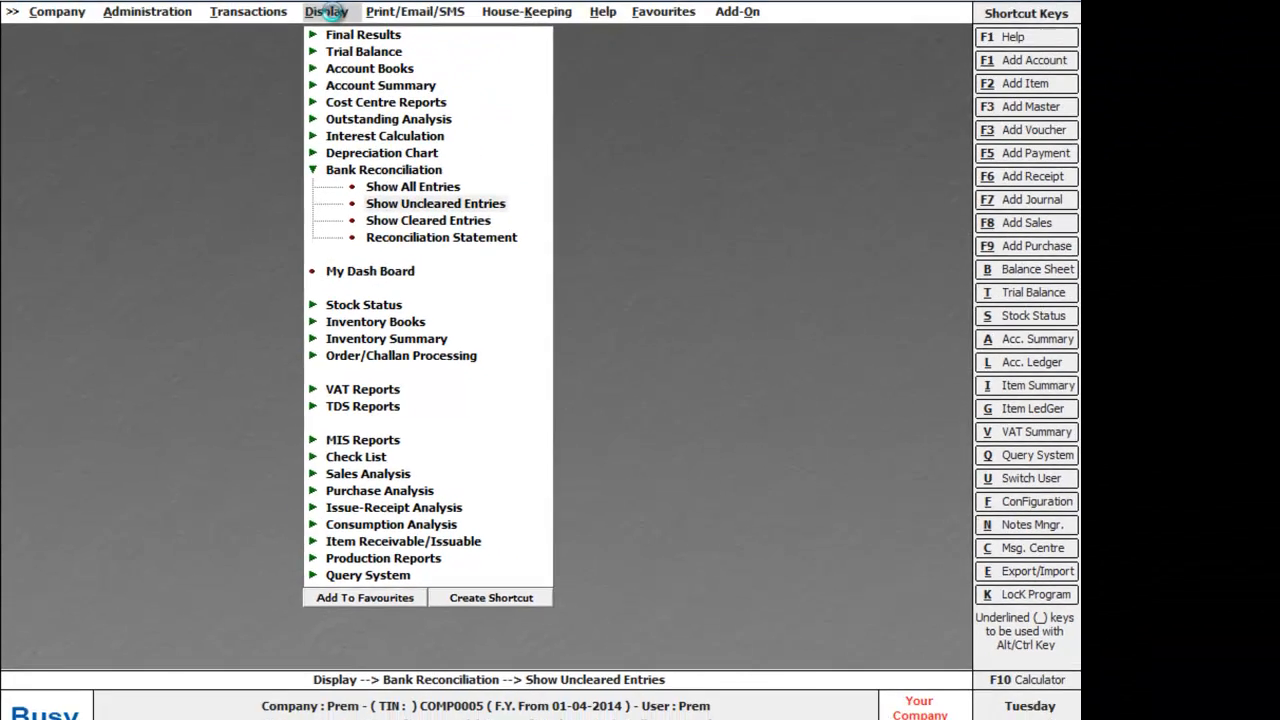
key("Return")
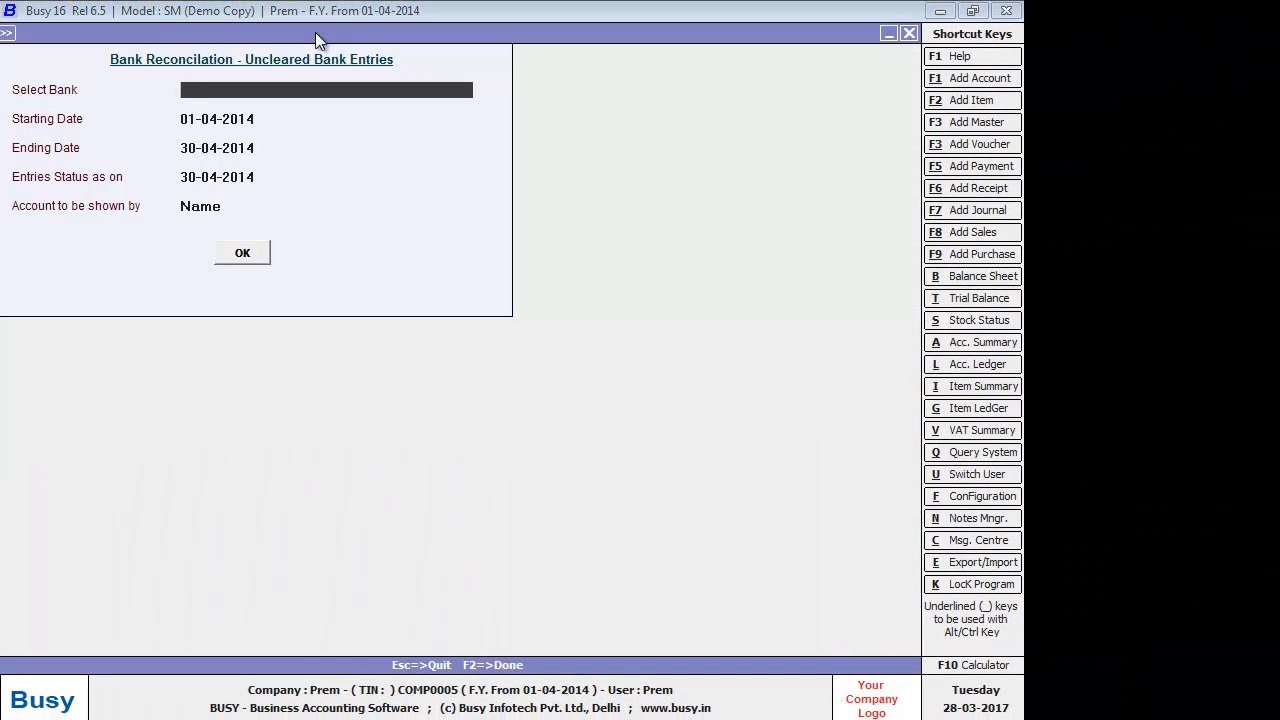
- Generate the uncleared entries report for Hsbc Bank from 01-04-2014 to 30-04-2014, with status as on 30-04-2014 and accounts shown by name
key("Down")
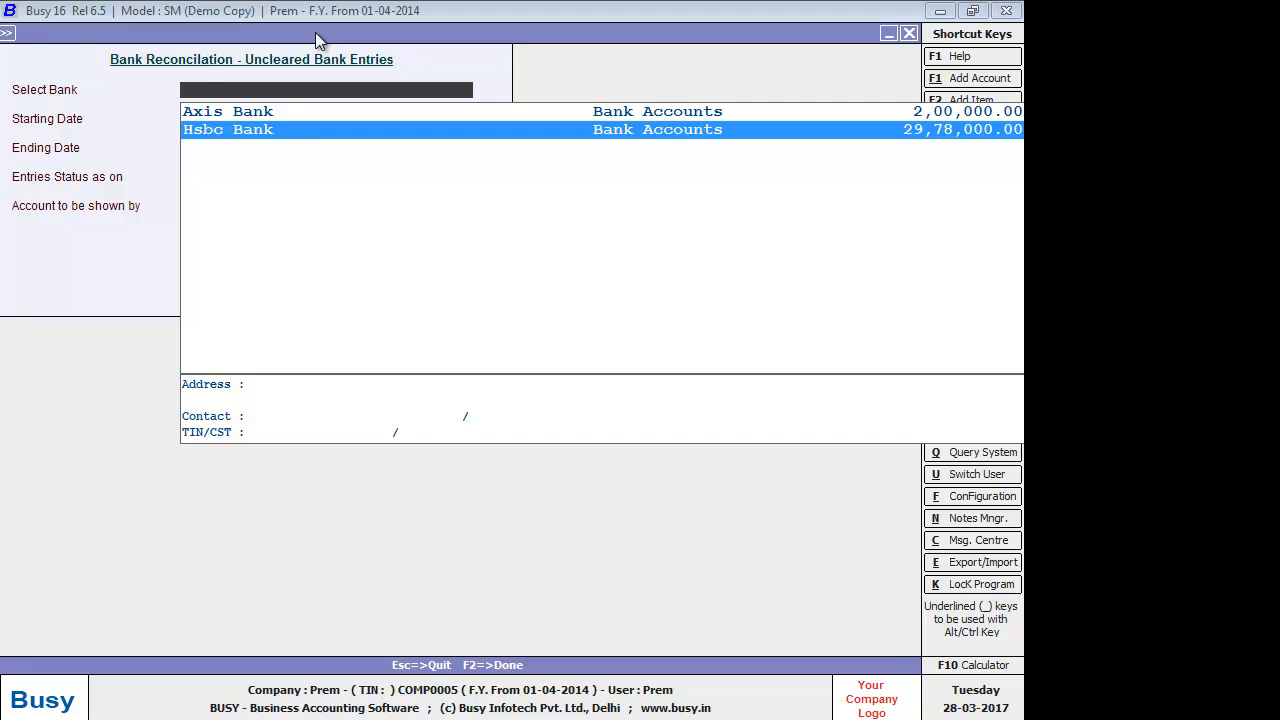
key("Return")
key("Return")
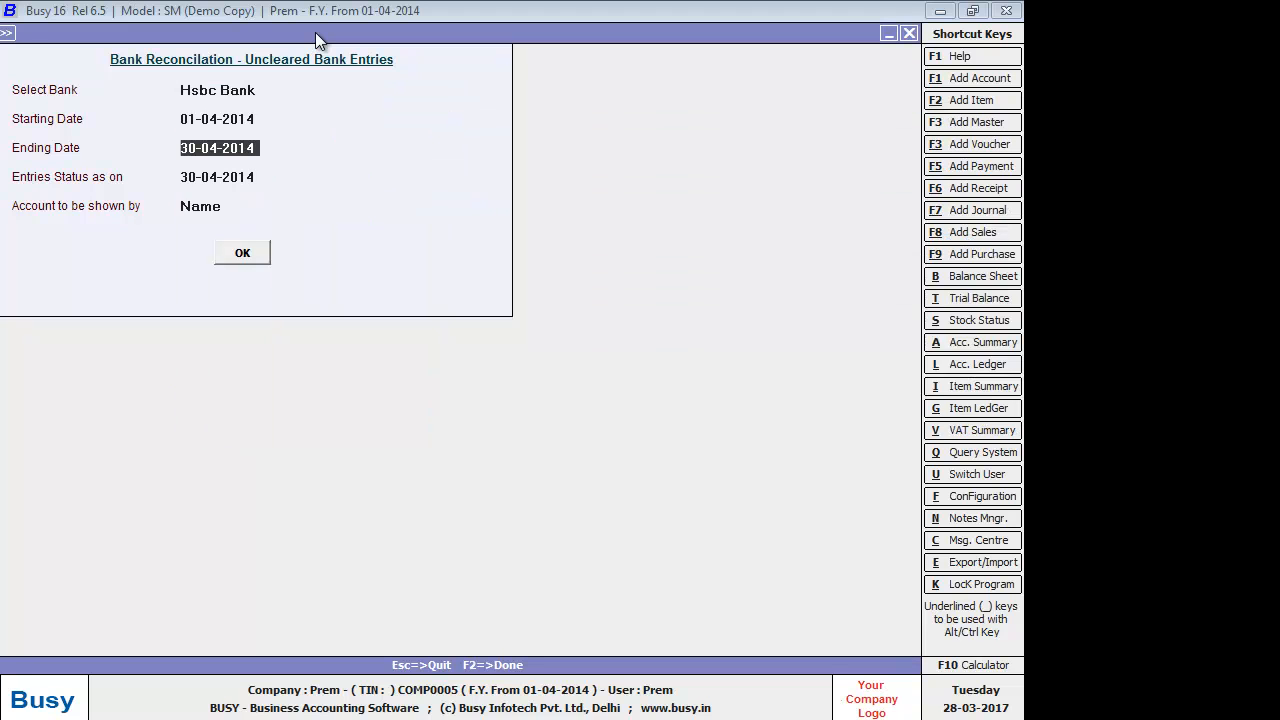
key("Return")
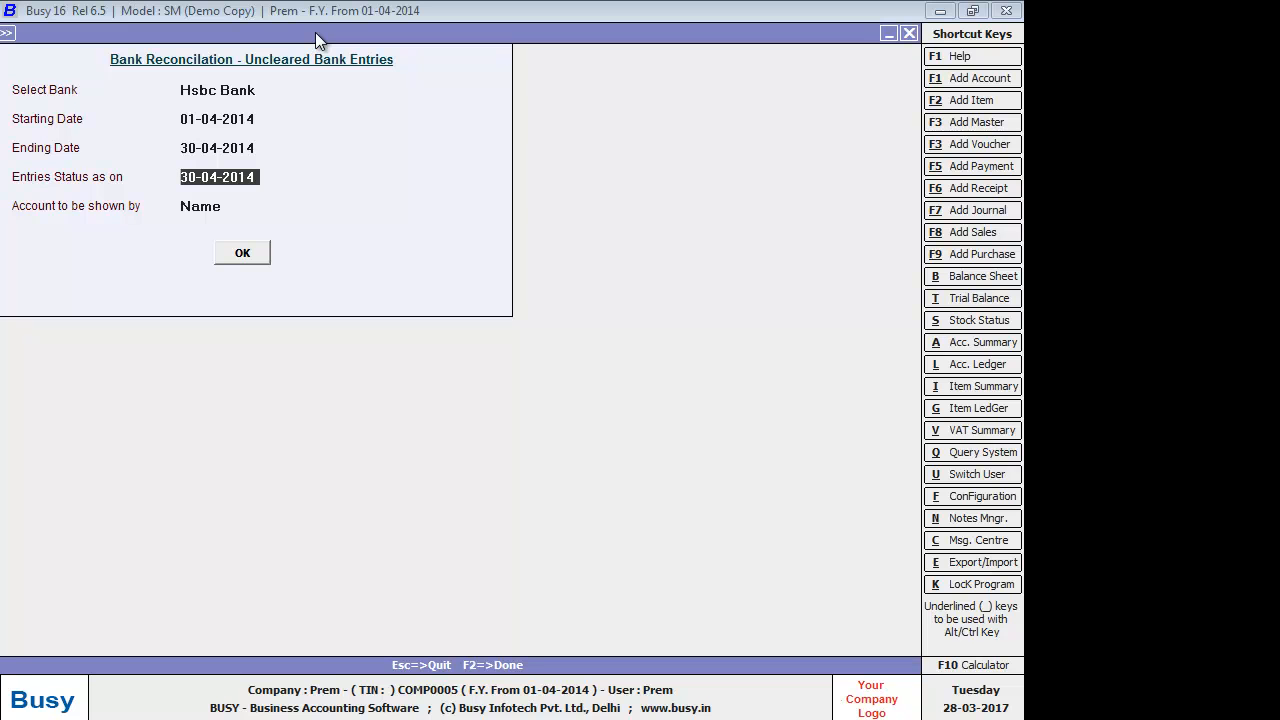
key("Return")
key("Return")
key("Return")
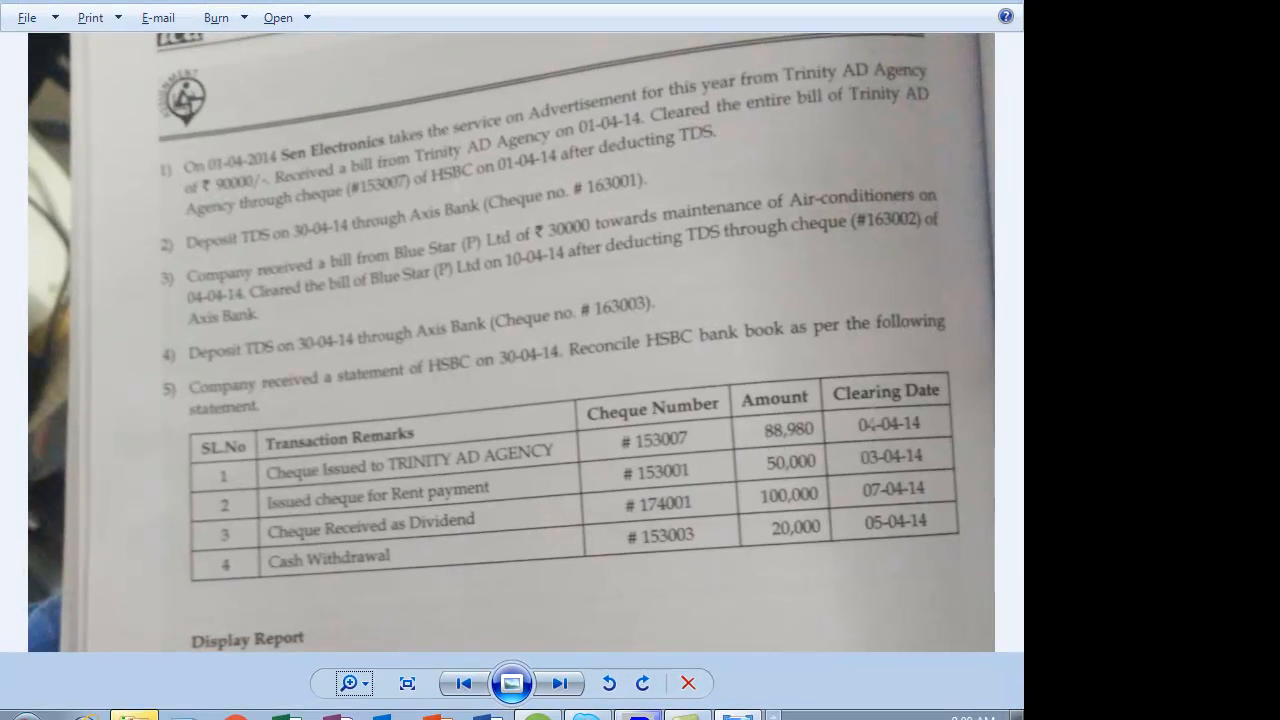
- Return from the assignment image to Busy and clear the full Trinity Ad Agency payment voucher with clearing date 29-04-2014
left_click(640, 715)
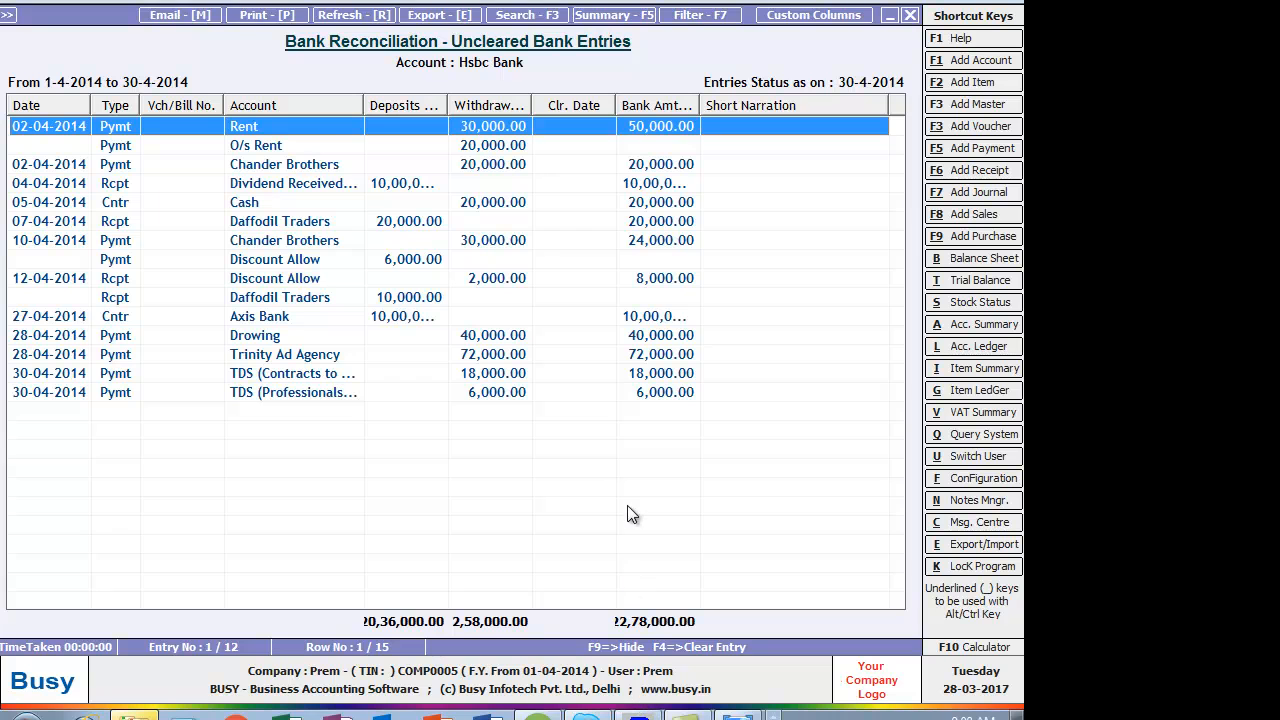
left_click(651, 358)
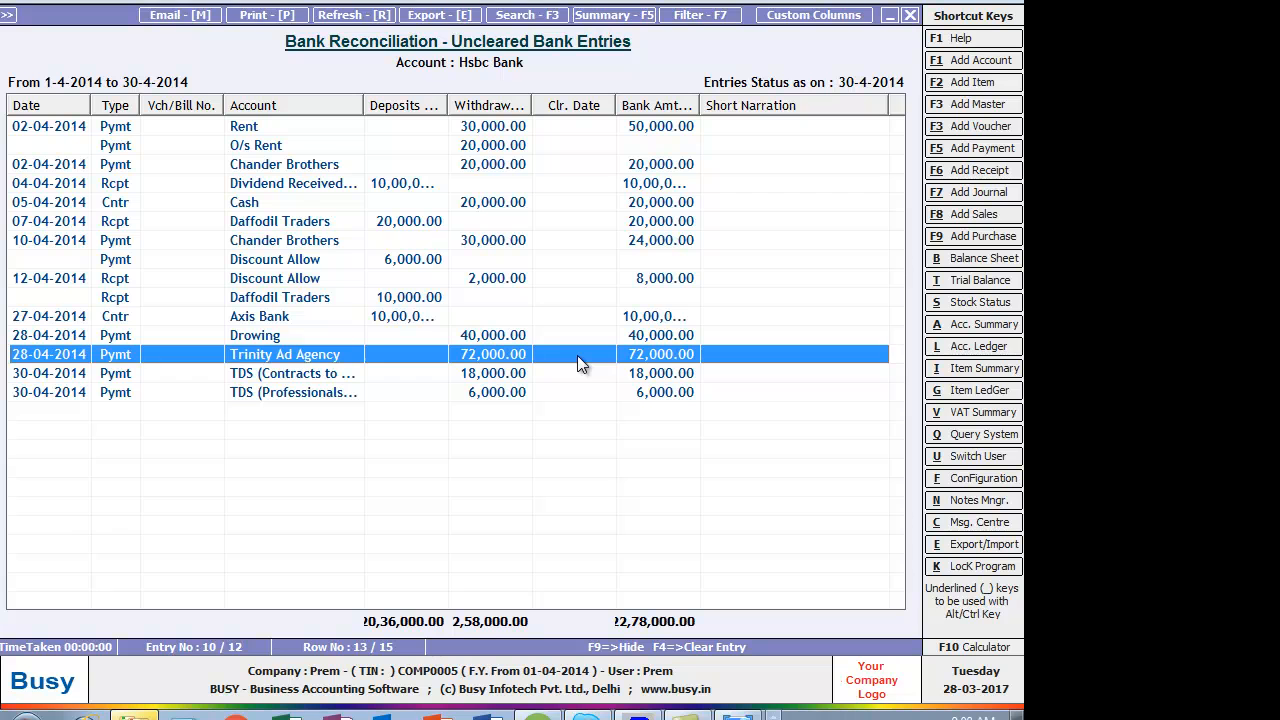
key("F4")
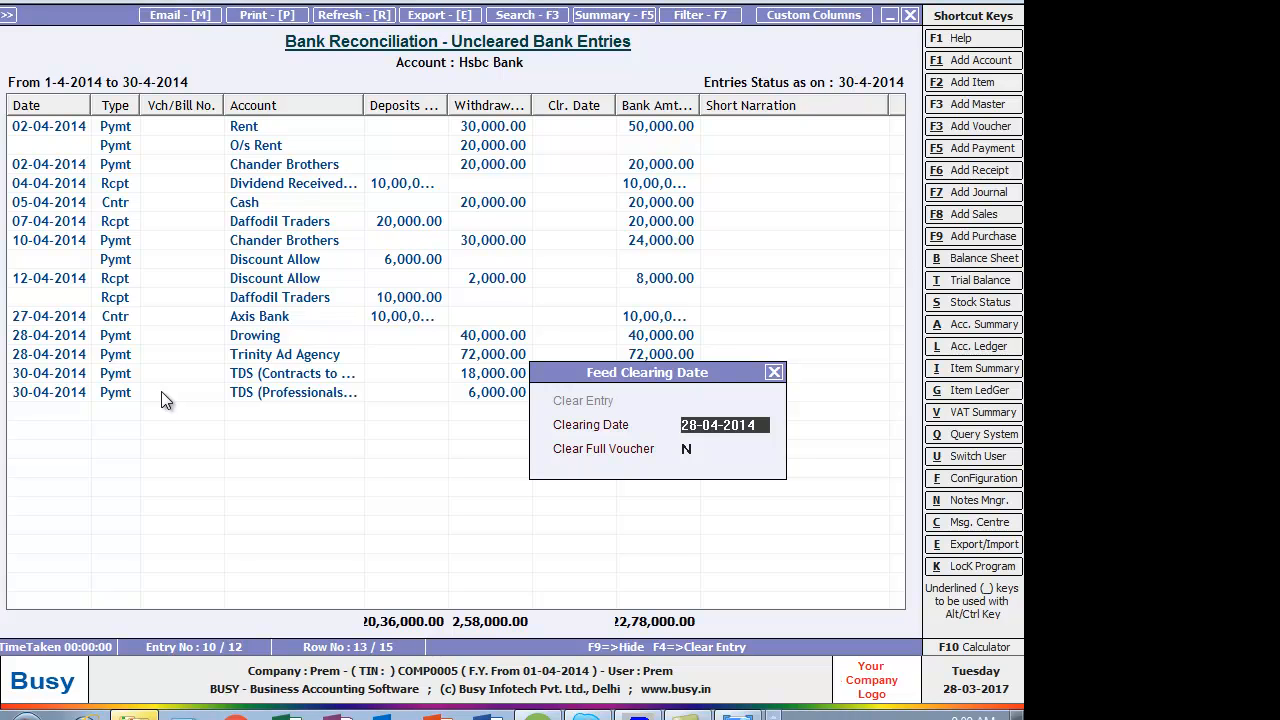
type("29-4")
key("Return")
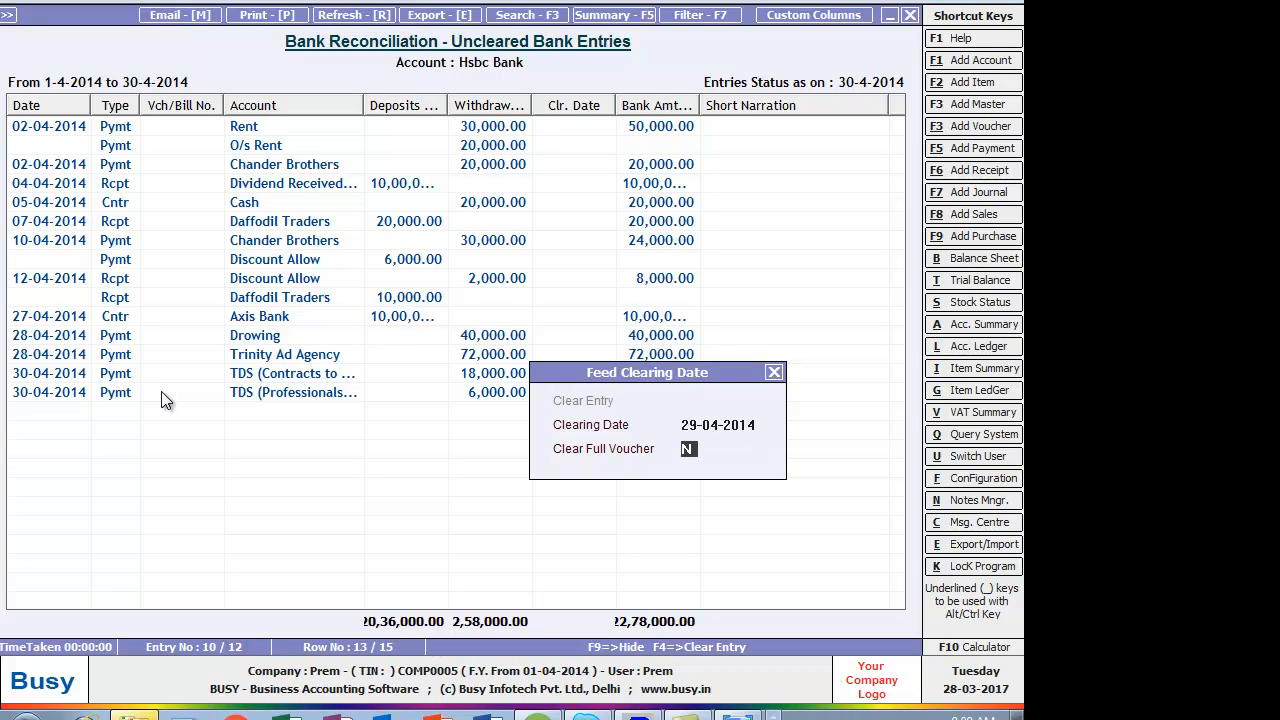
key("y")
key("Return")
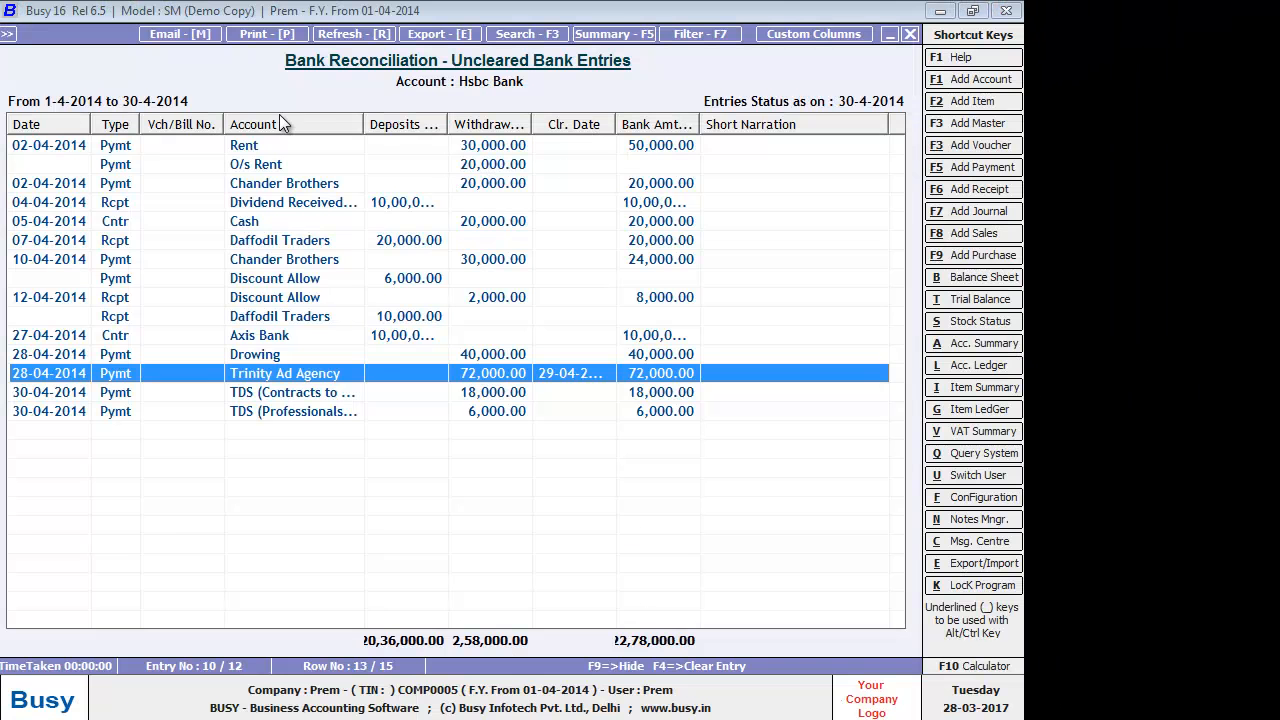
- Clear the full rent payment voucher of 02-04-2014 with clearing date 03-04-2014
left_click(572, 148)
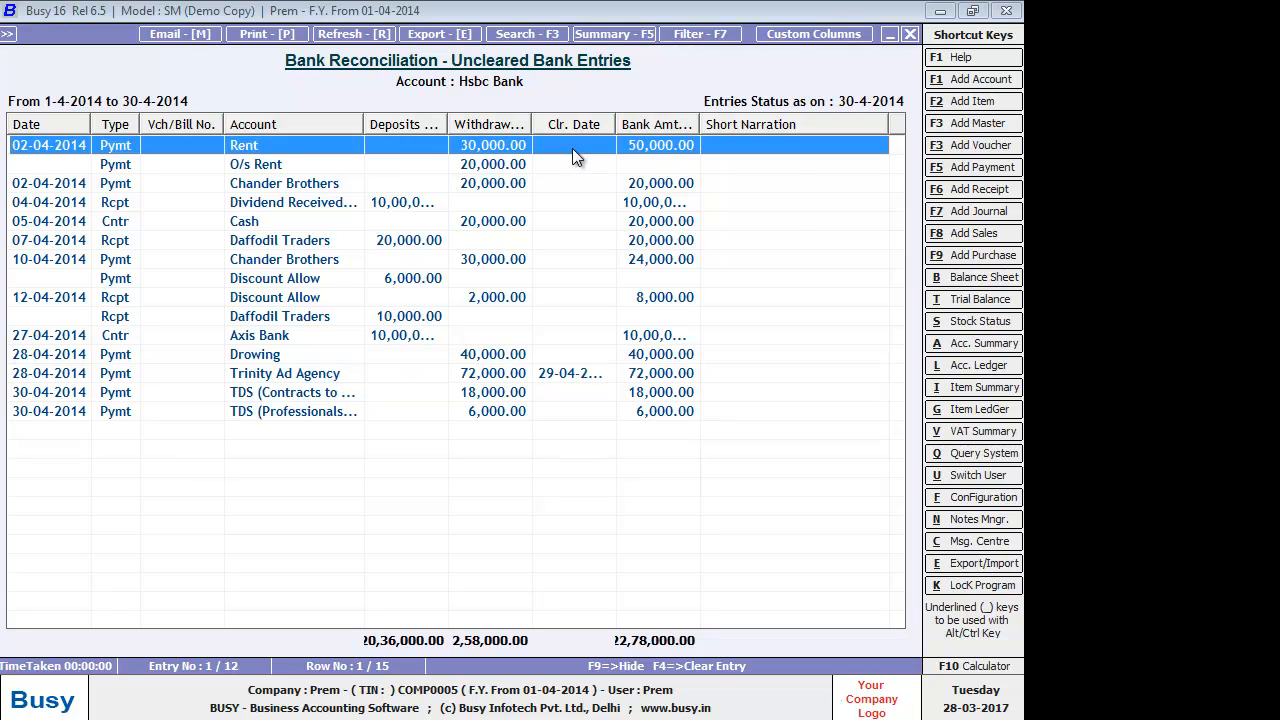
double_click(572, 148)
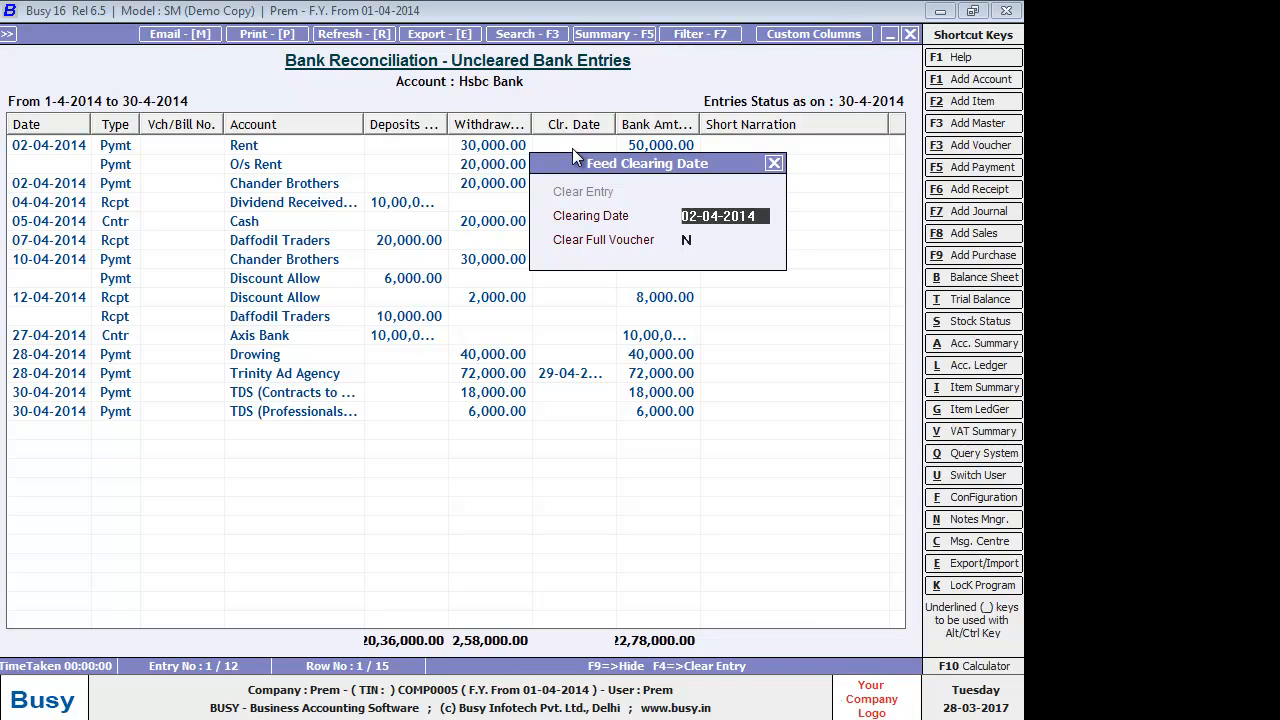
type("3-4")
key("Return")
type("y")
key("Return")
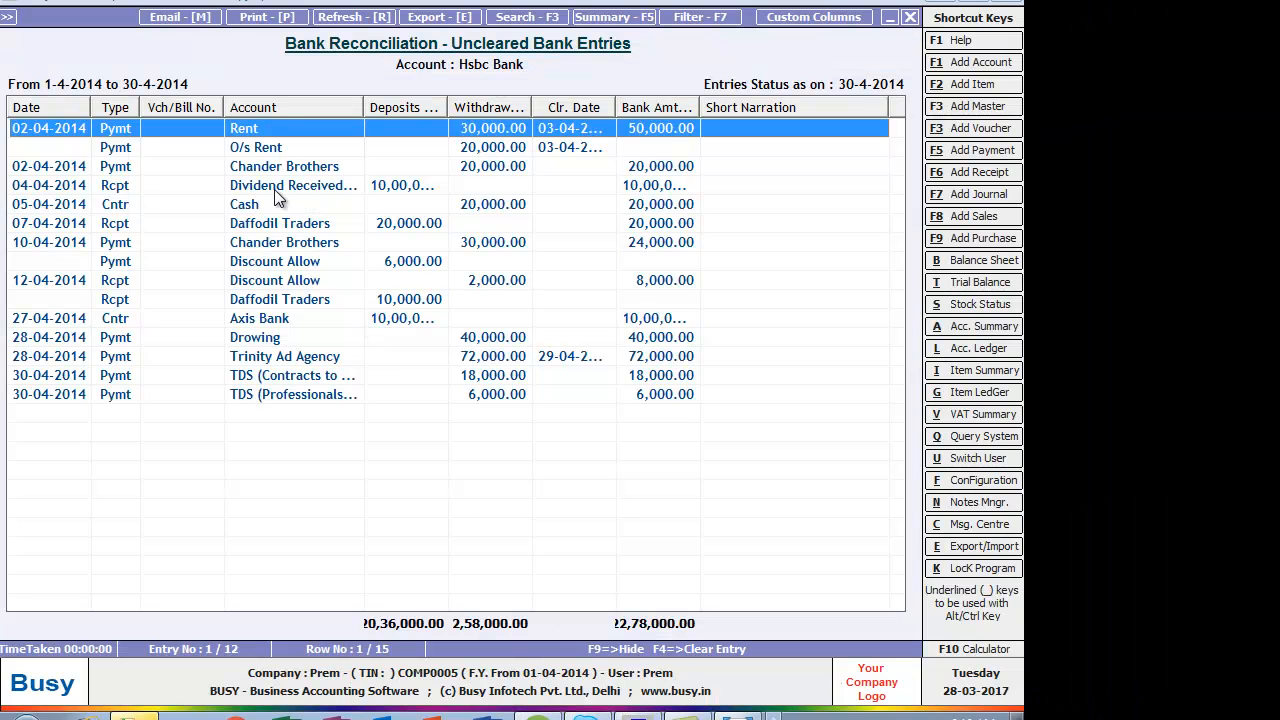
- Clear the full dividend receipt voucher of 04-04-2014 with clearing date 07-04-2014
left_click(576, 187)
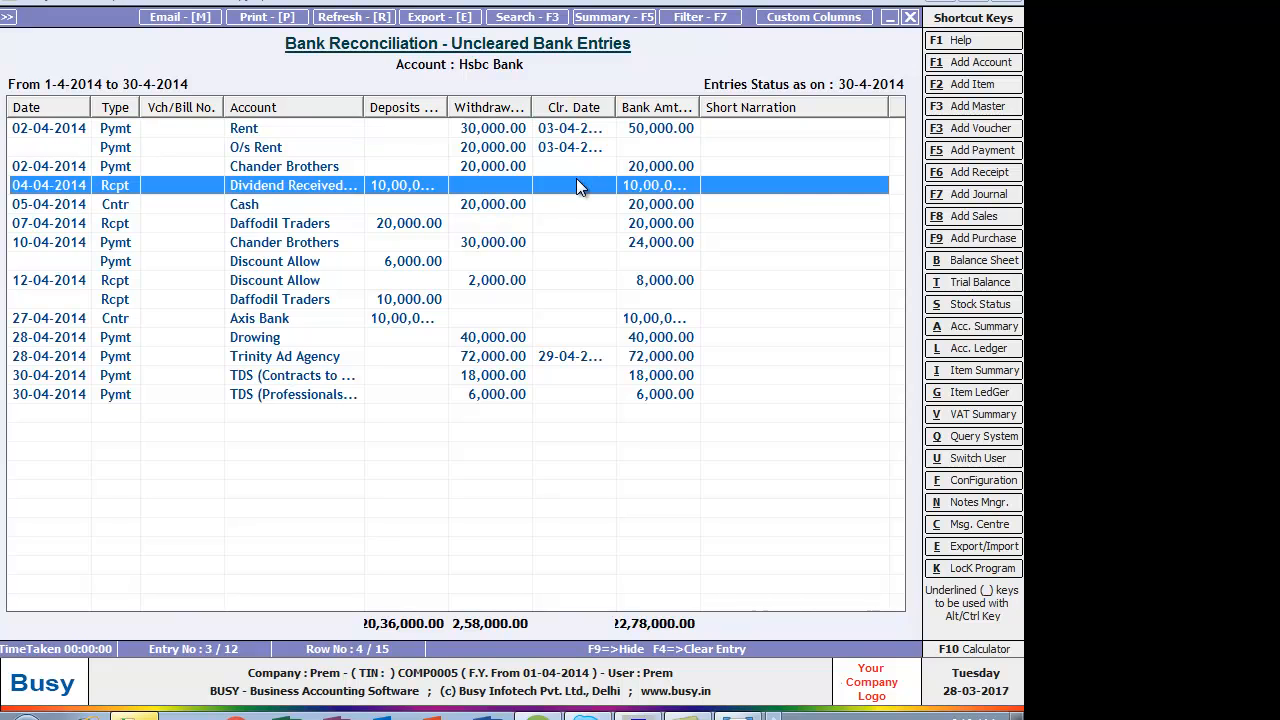
double_click(576, 187)
type("7-04")
key("Return")
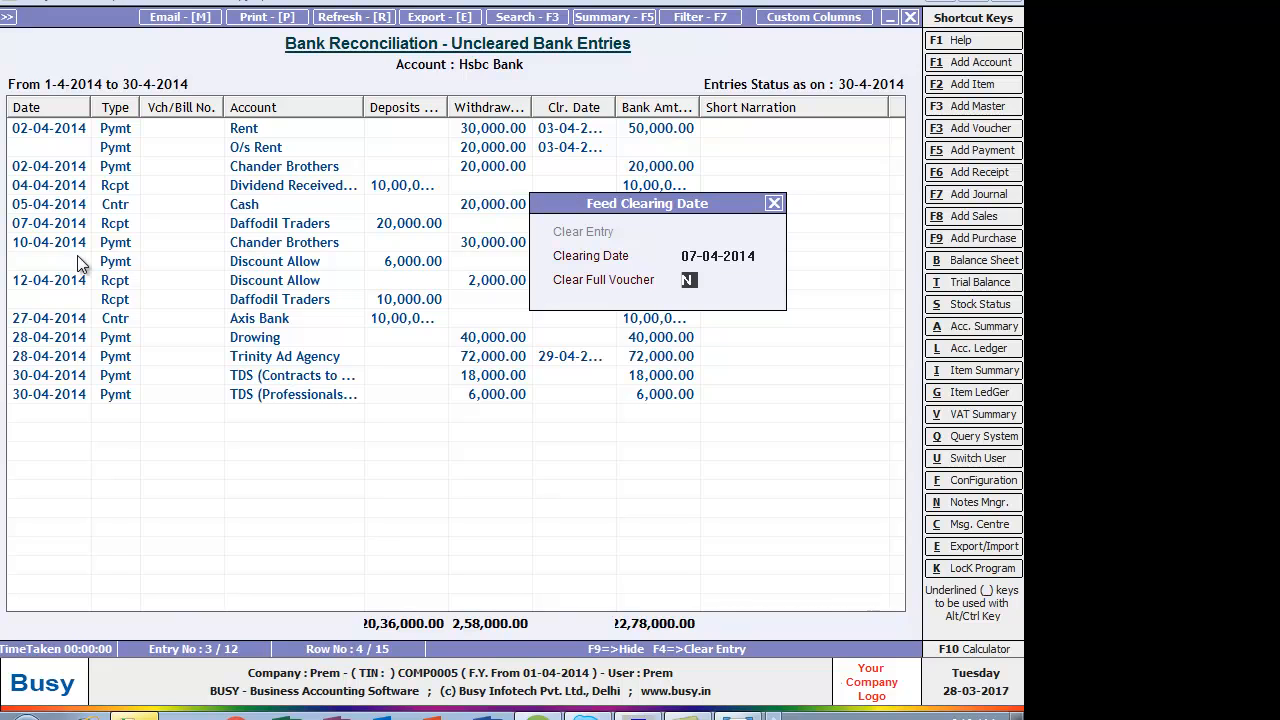
type("Y")
key("Return")
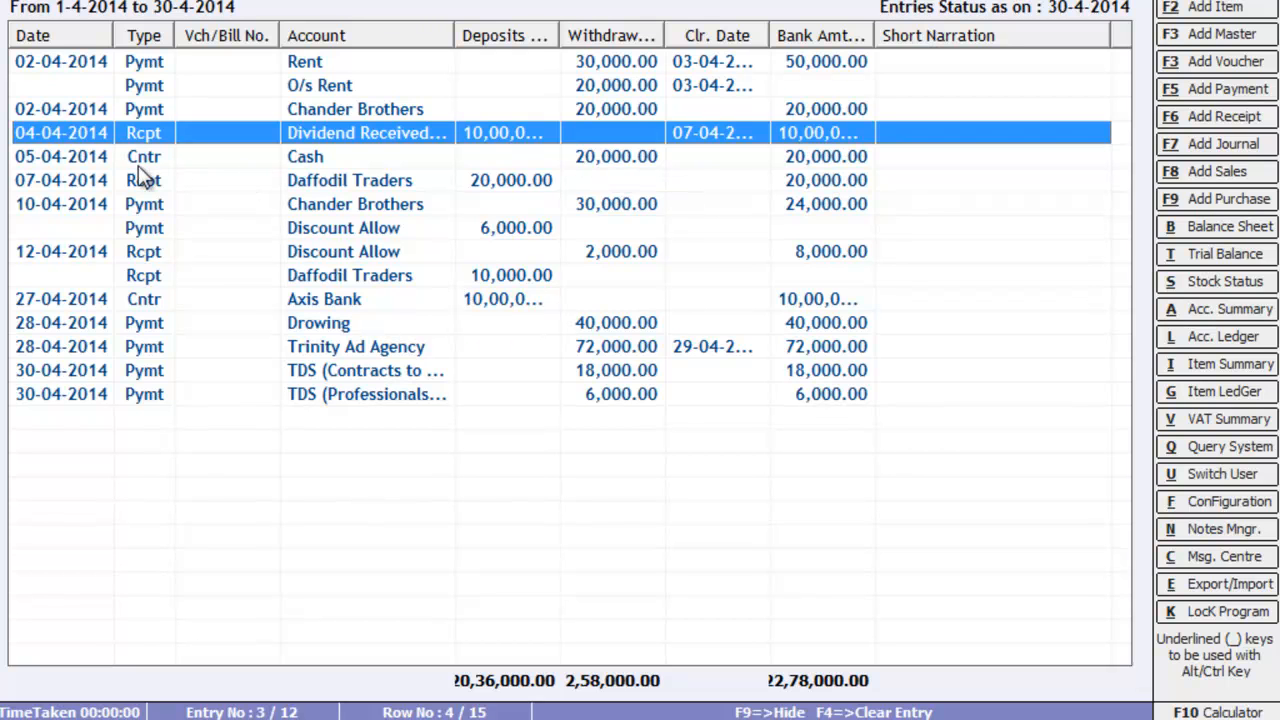
- Clear the cash contra entry with clearing date 05-04-2014 and Clear Full Voucher set to N, and return to the uncleared entries list
left_click(700, 160)
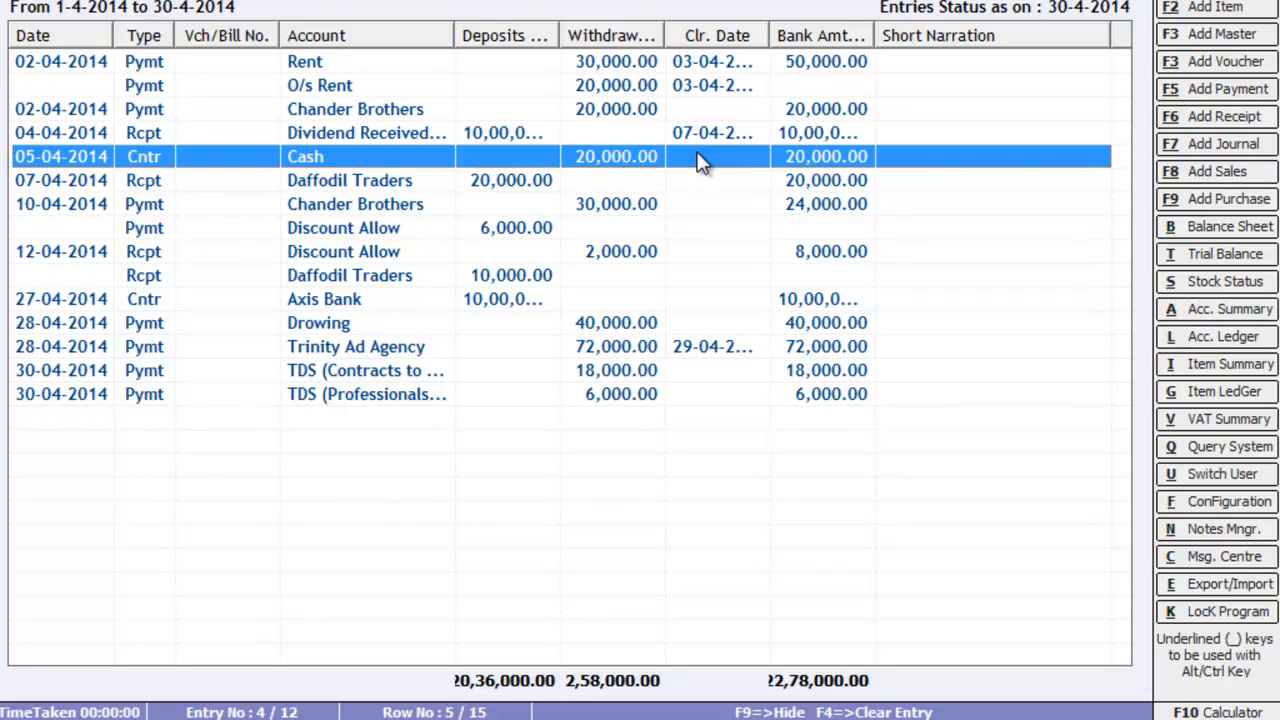
double_click(700, 162)
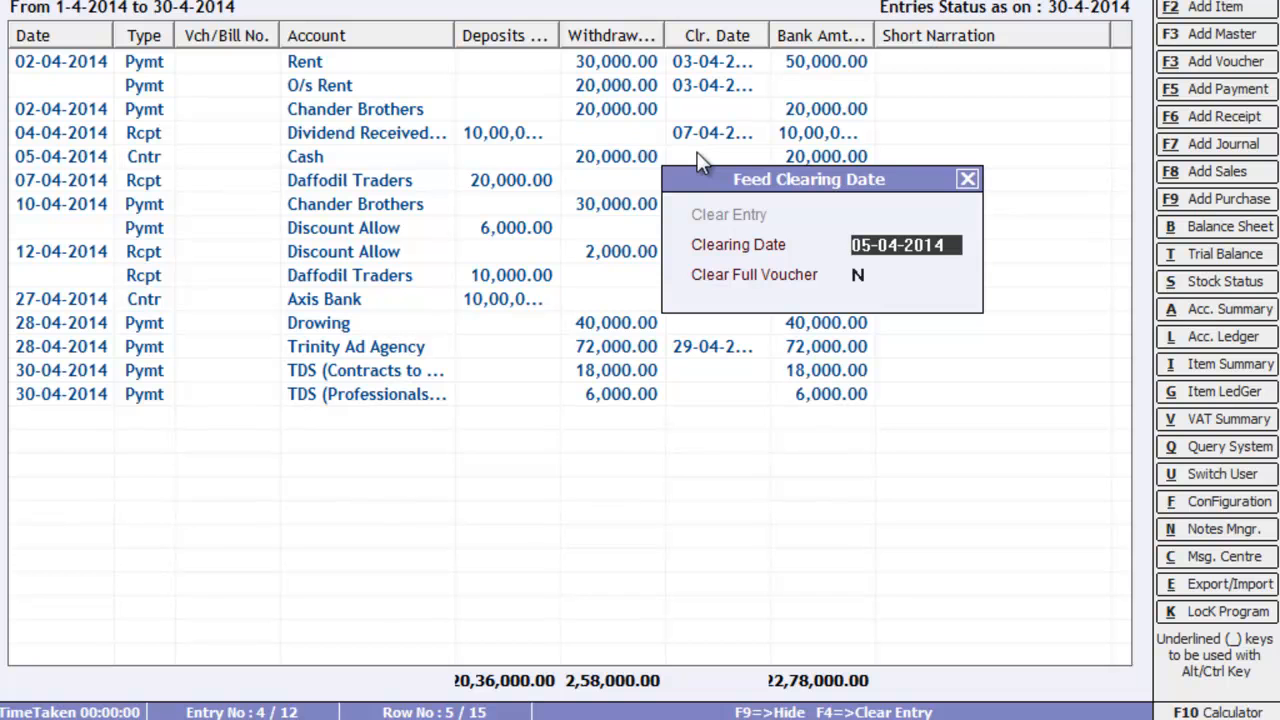
key("Return")
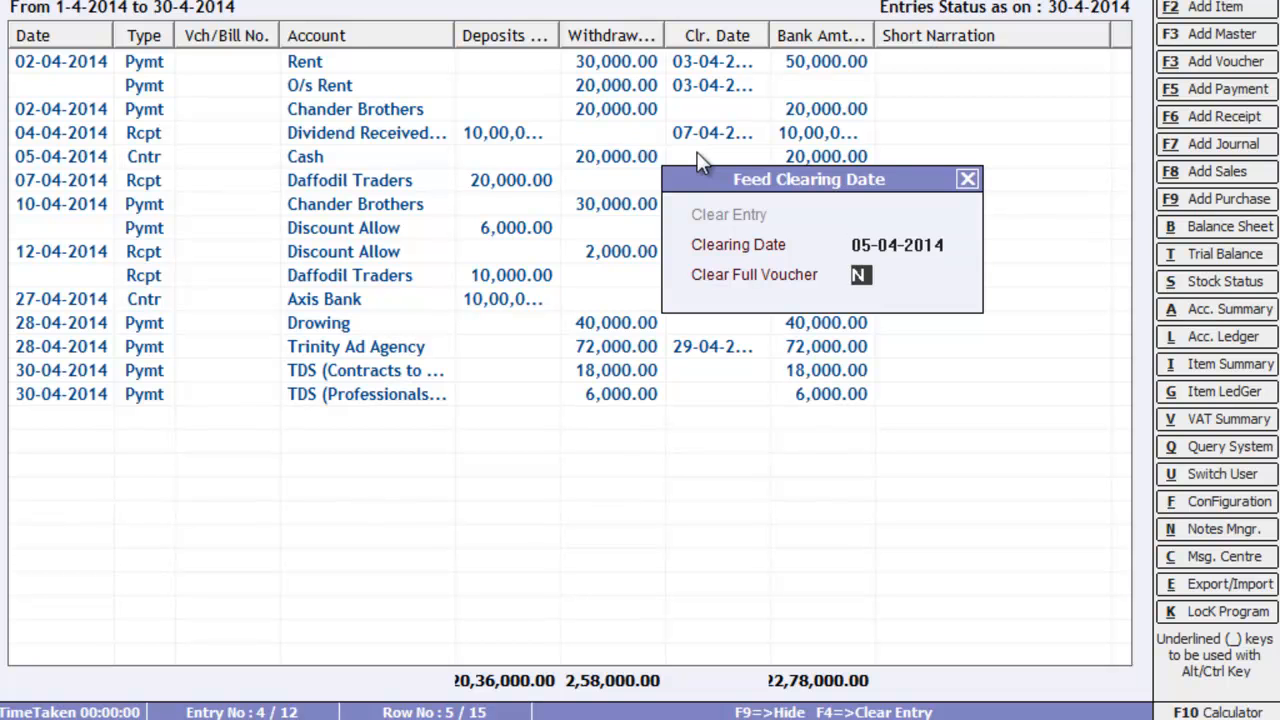
key("Return")
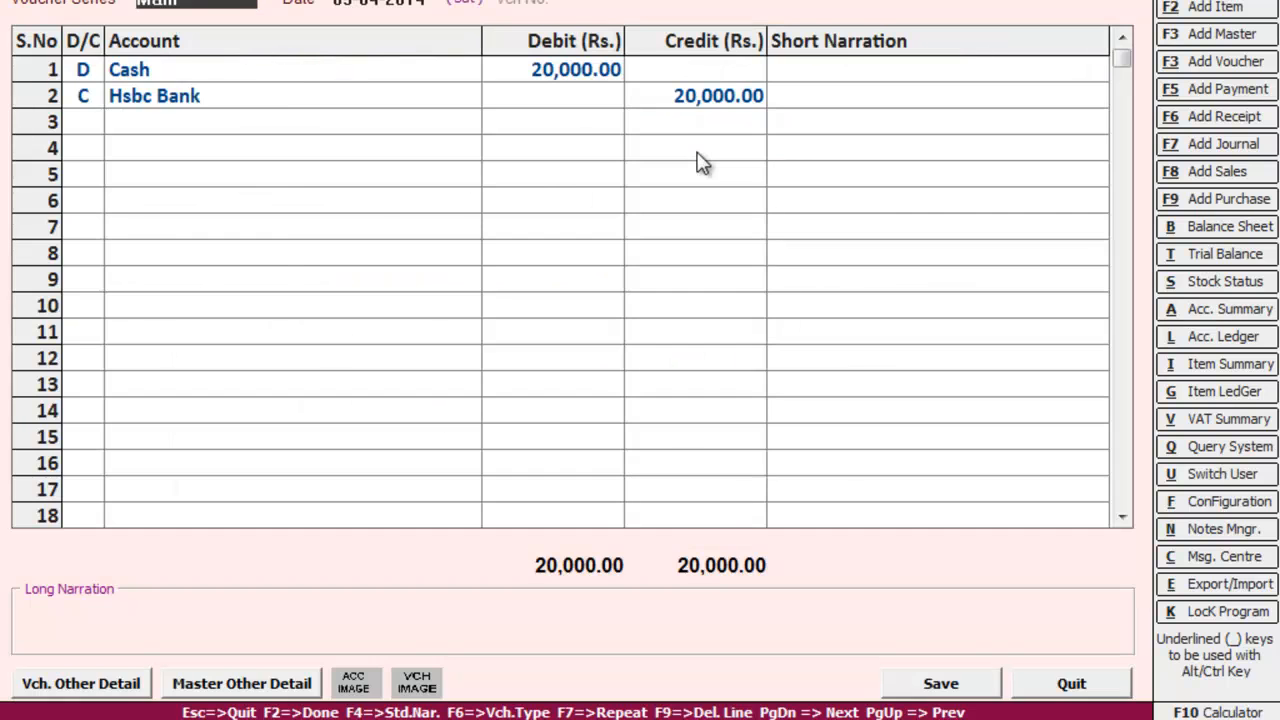
key("Escape")
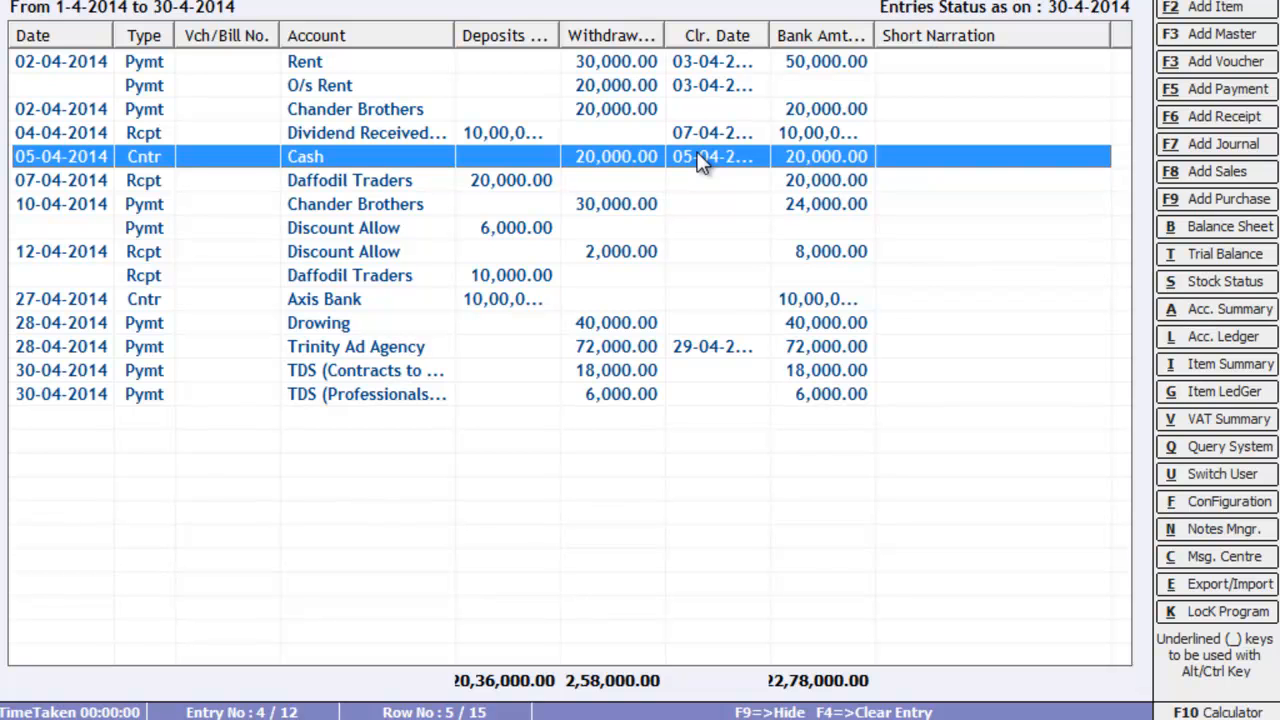
- Go through the entries below the cash withdrawal, from the Daffodil Traders receipt to the Axis Bank contra entry
key("Down")
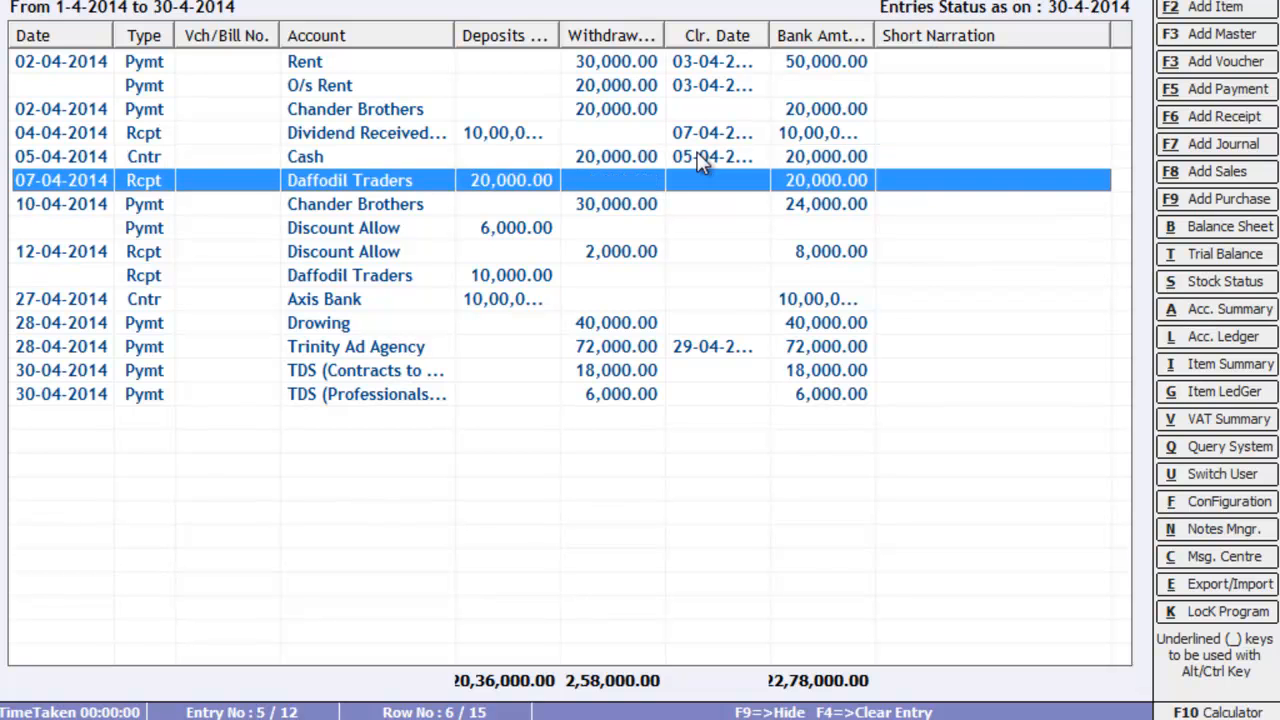
key("Down")
key("Down")
key("Down")
key("Down")
key("Down")
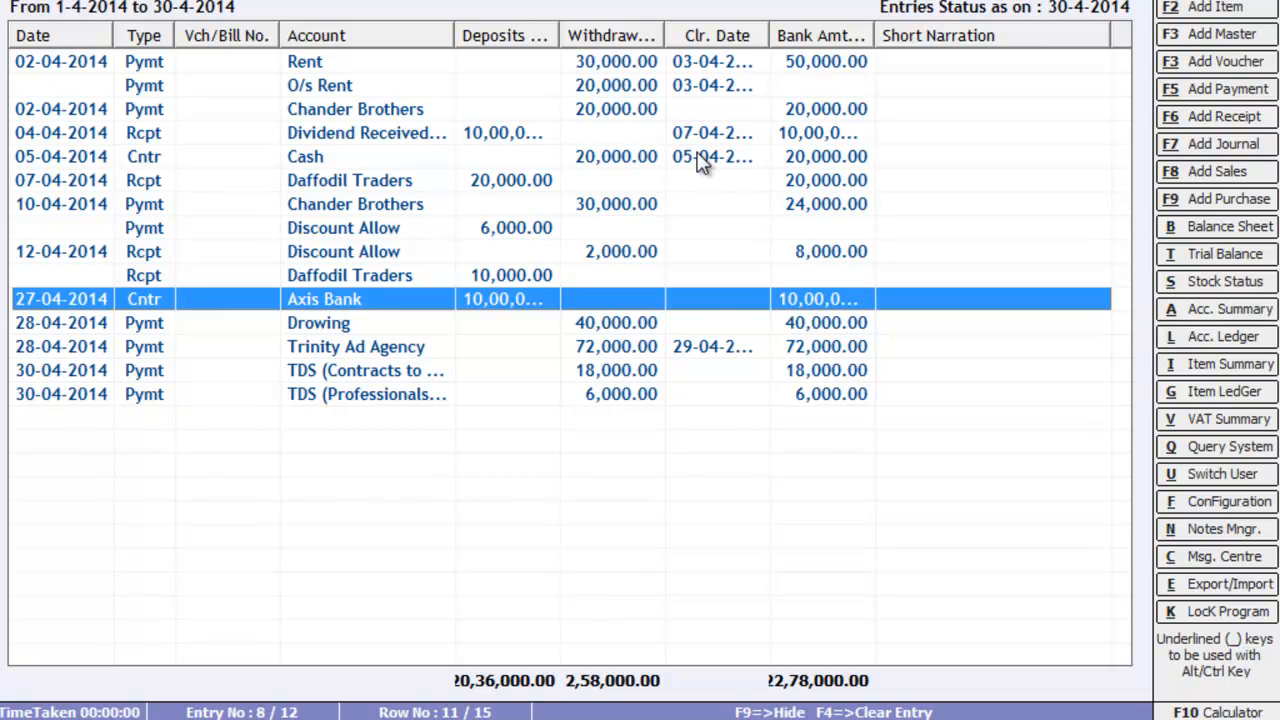
- Leave the uncleared entries list and generate the bank Reconciliation Statement for 01-04-2014 to 30-04-2014
key("Escape")
key("Escape")
key("Escape")
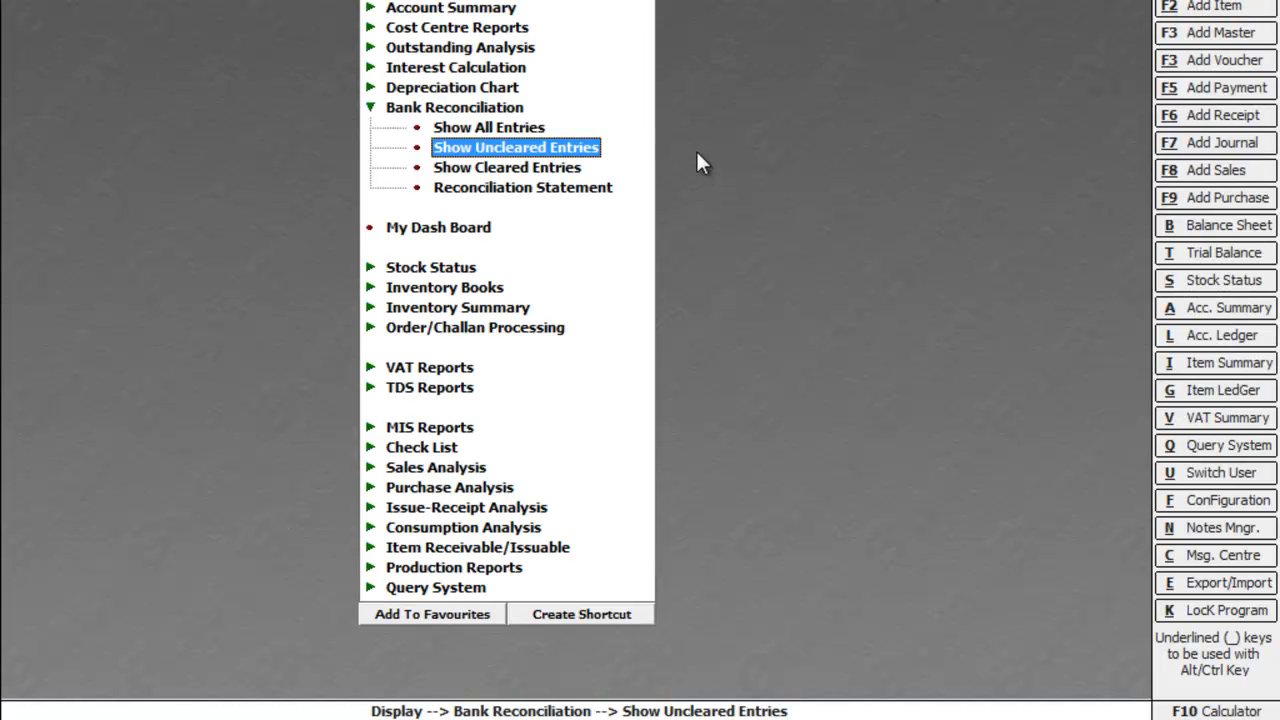
key("Down")
key("Down")
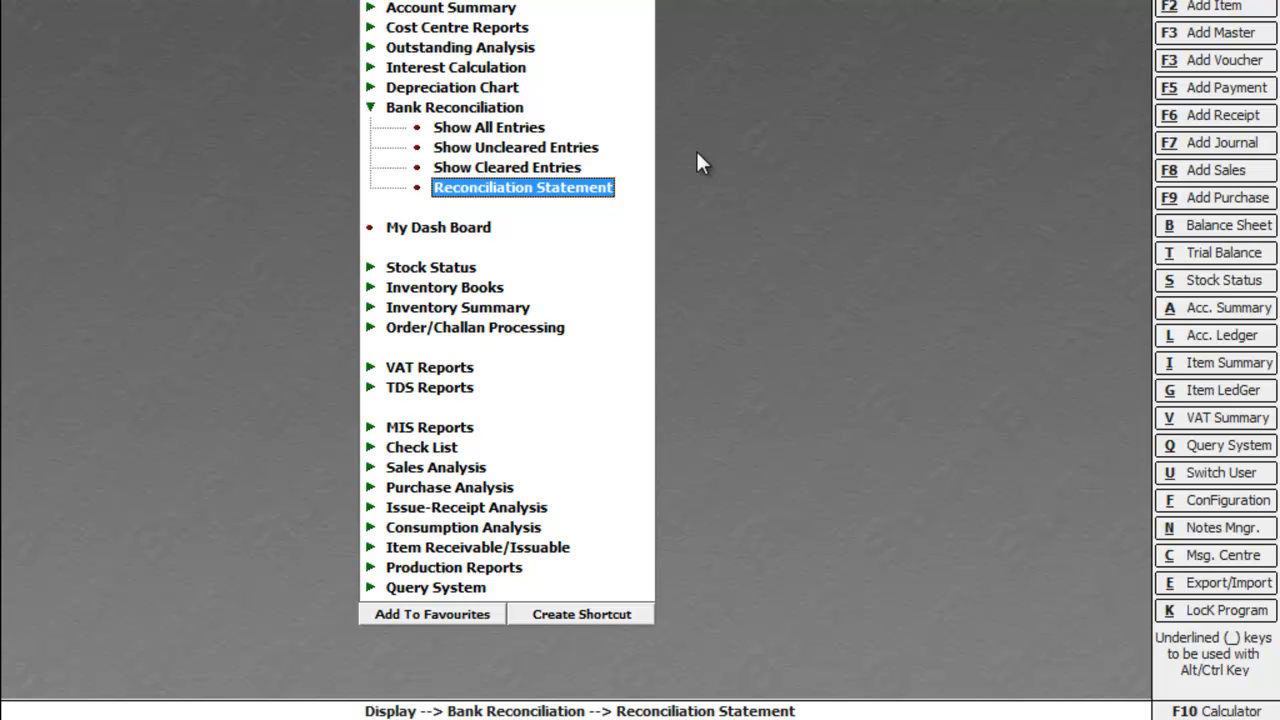
key("Return")
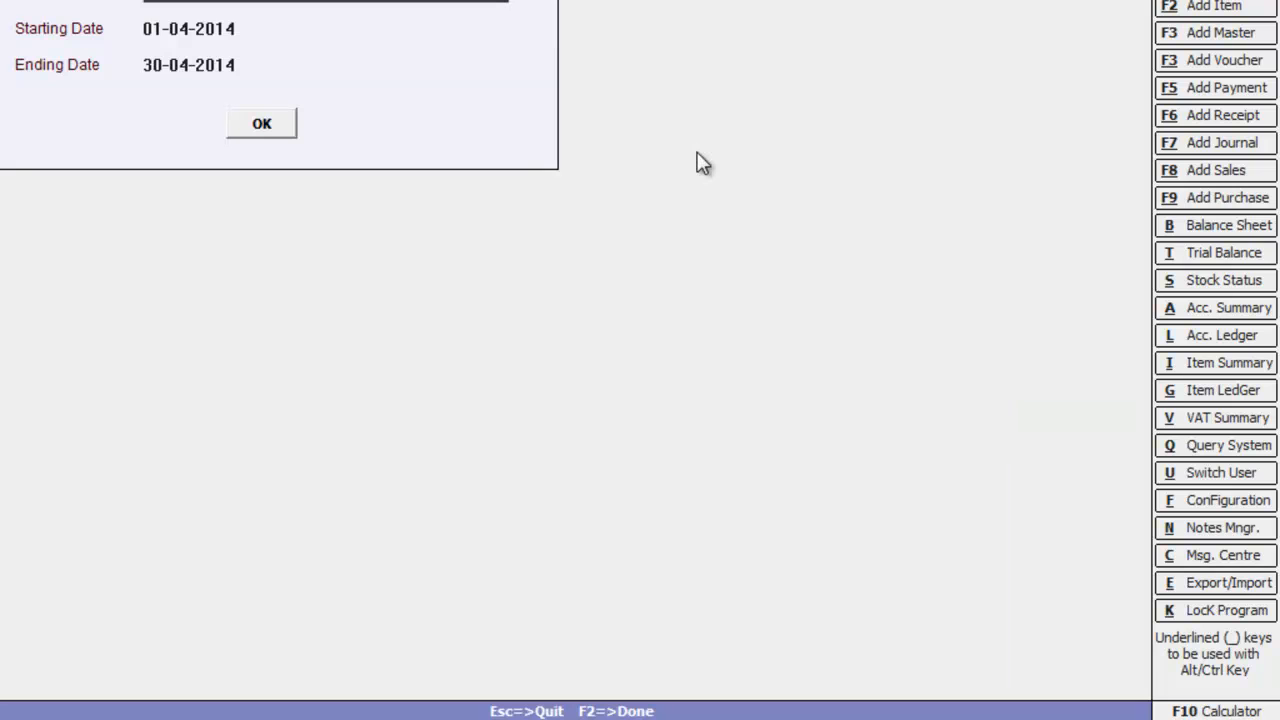
key("Return")
key("Escape")
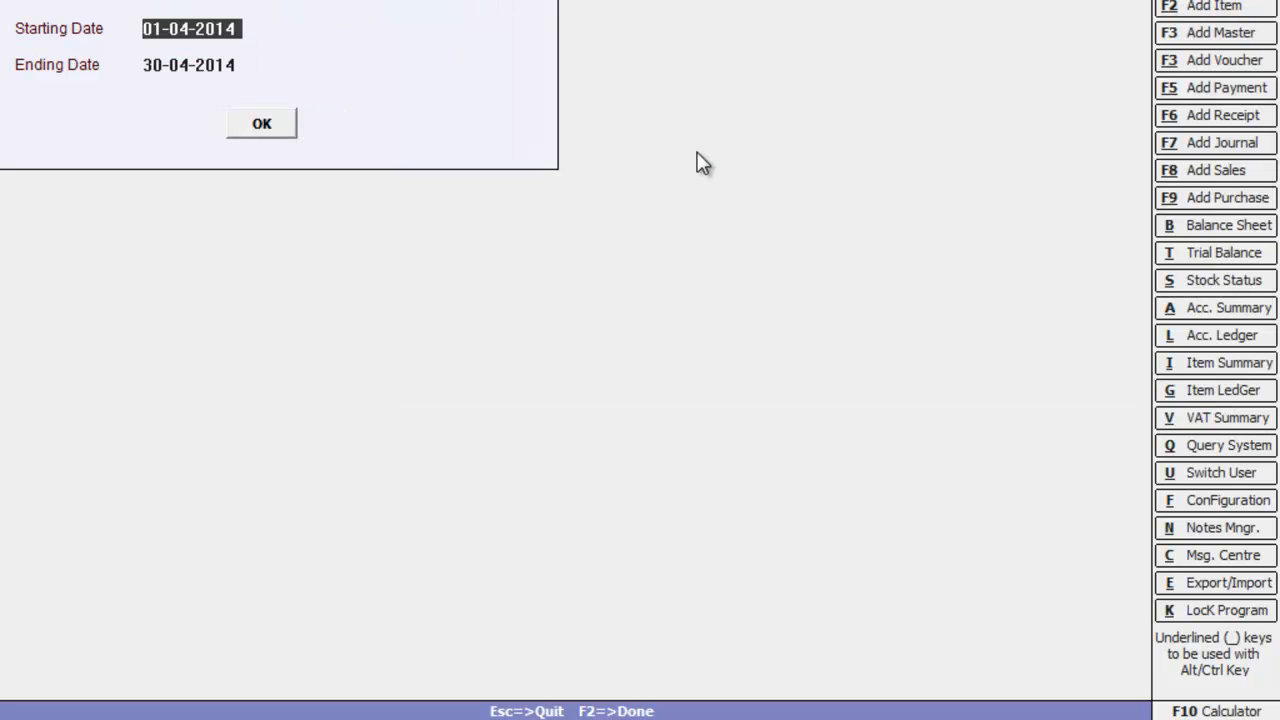
key("Return")
key("Return")
key("Return")
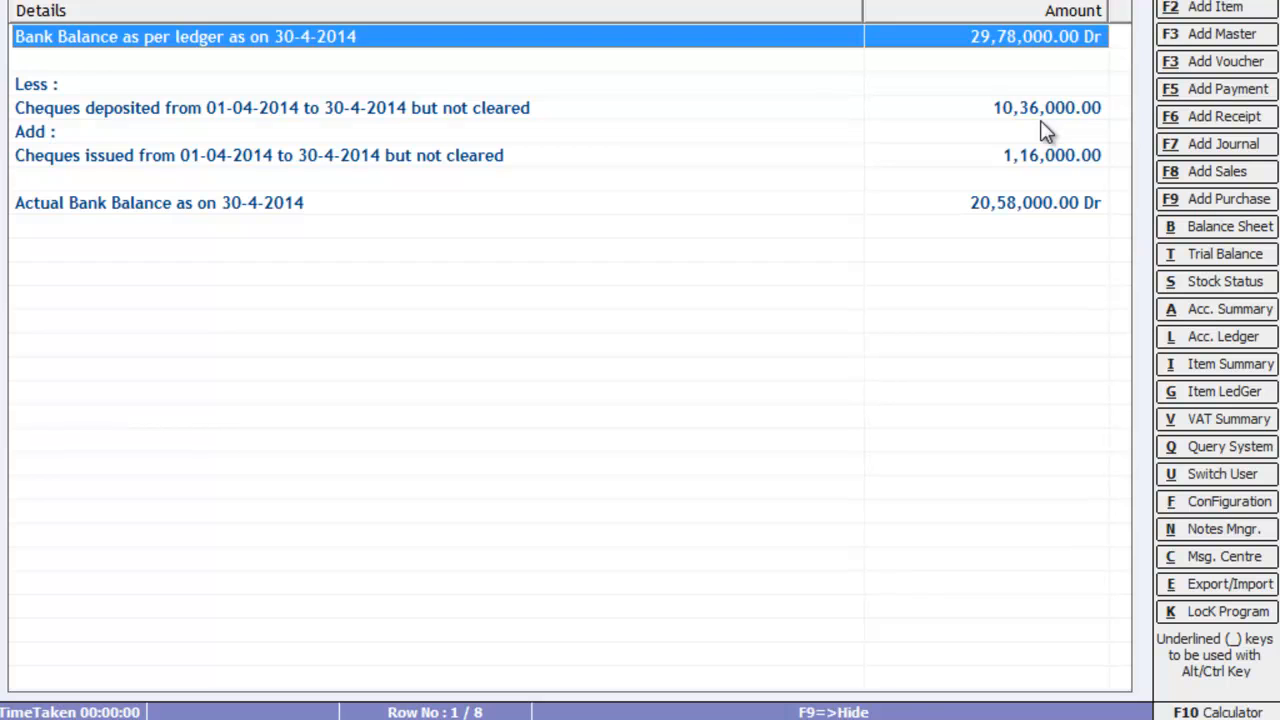
- Open the detailed entries behind the cheques deposited but not cleared line of the reconciliation statement
key("Down")
key("Down")
key("Down")
key("Return")
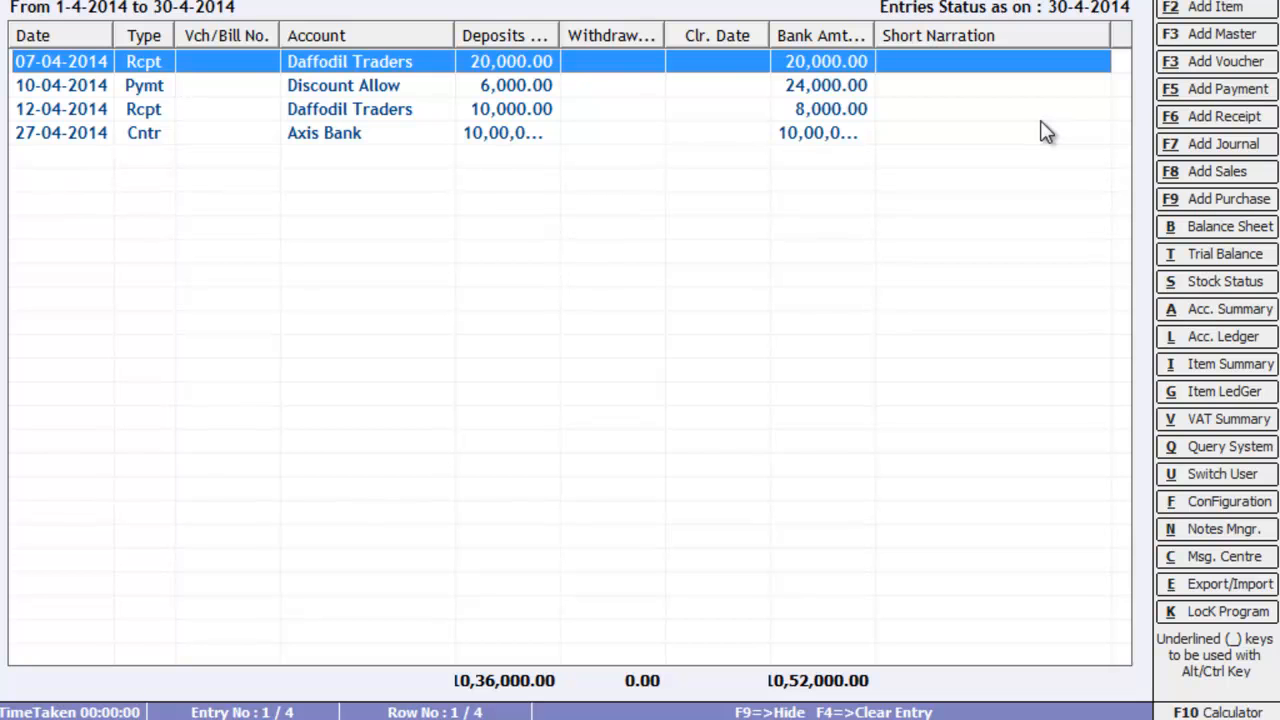
- Return to the statement and open the entries behind the cheques issued but not cleared line
key("Escape")
key("Down")
key("Down")
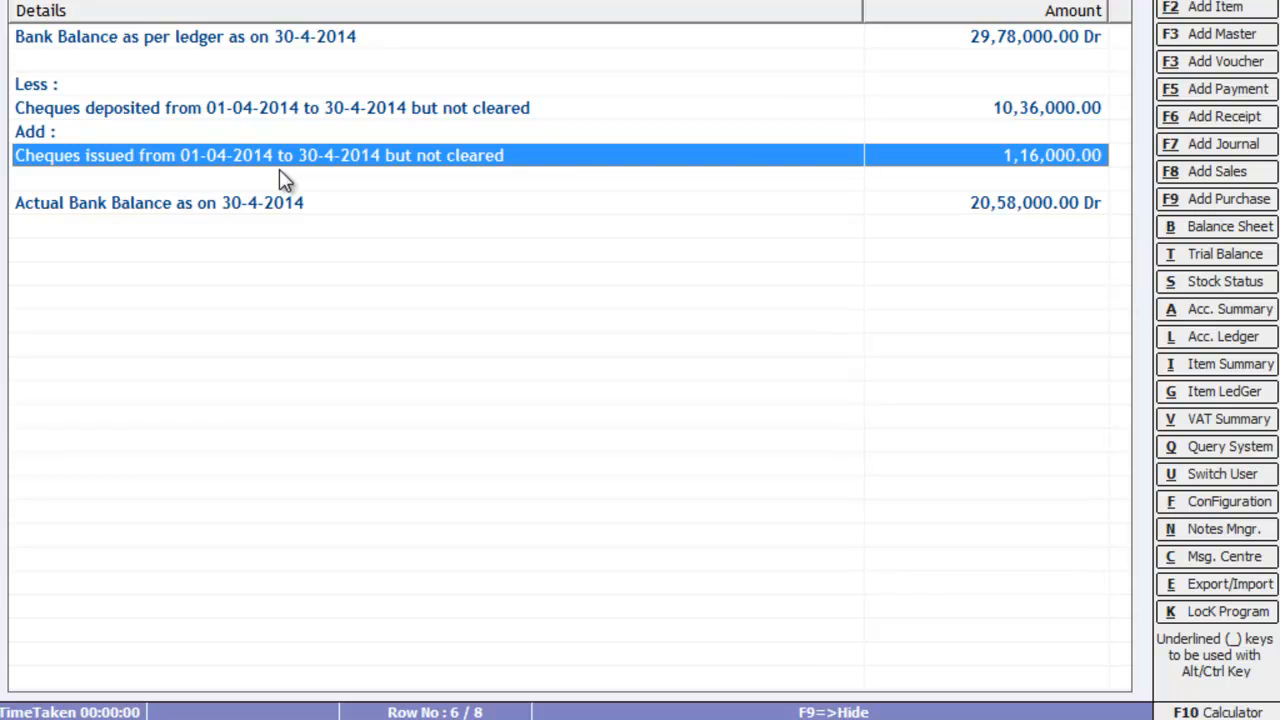
double_click(1068, 160)
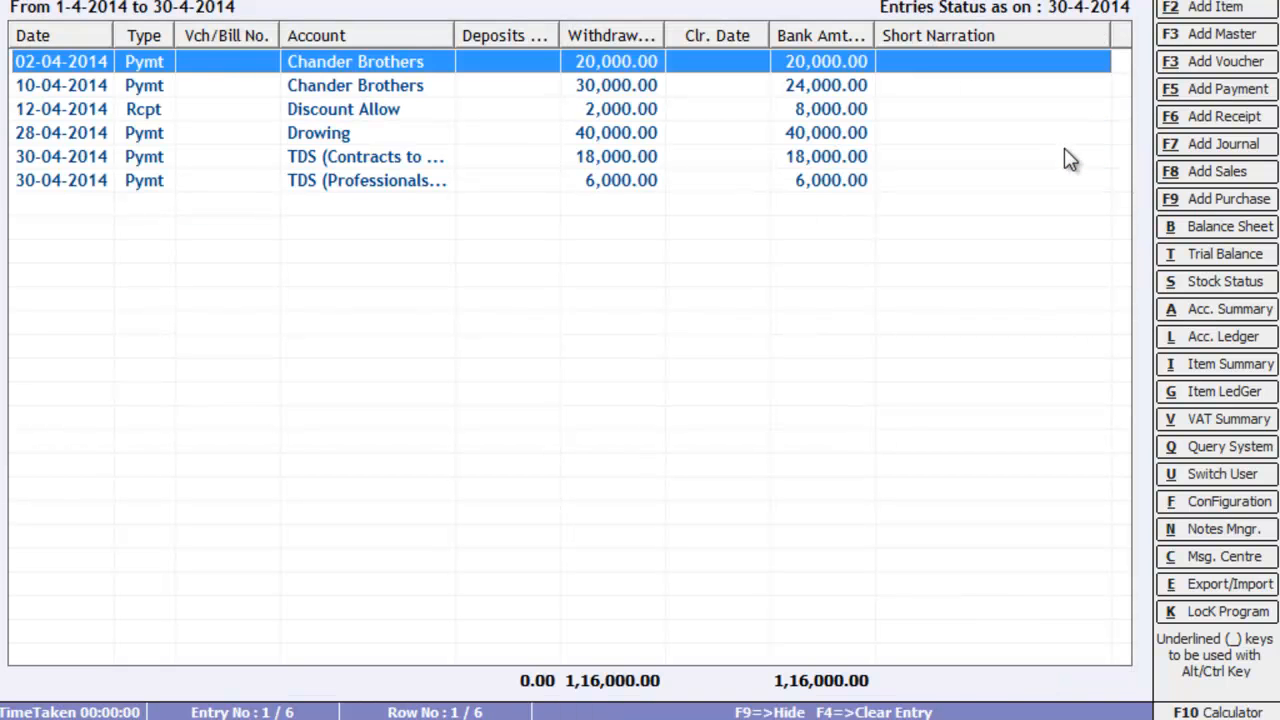
- Return to the statement, check the actual bank balance line as on 30-4-2014, and leave the report
key("Escape")
key("Down")
key("Down")
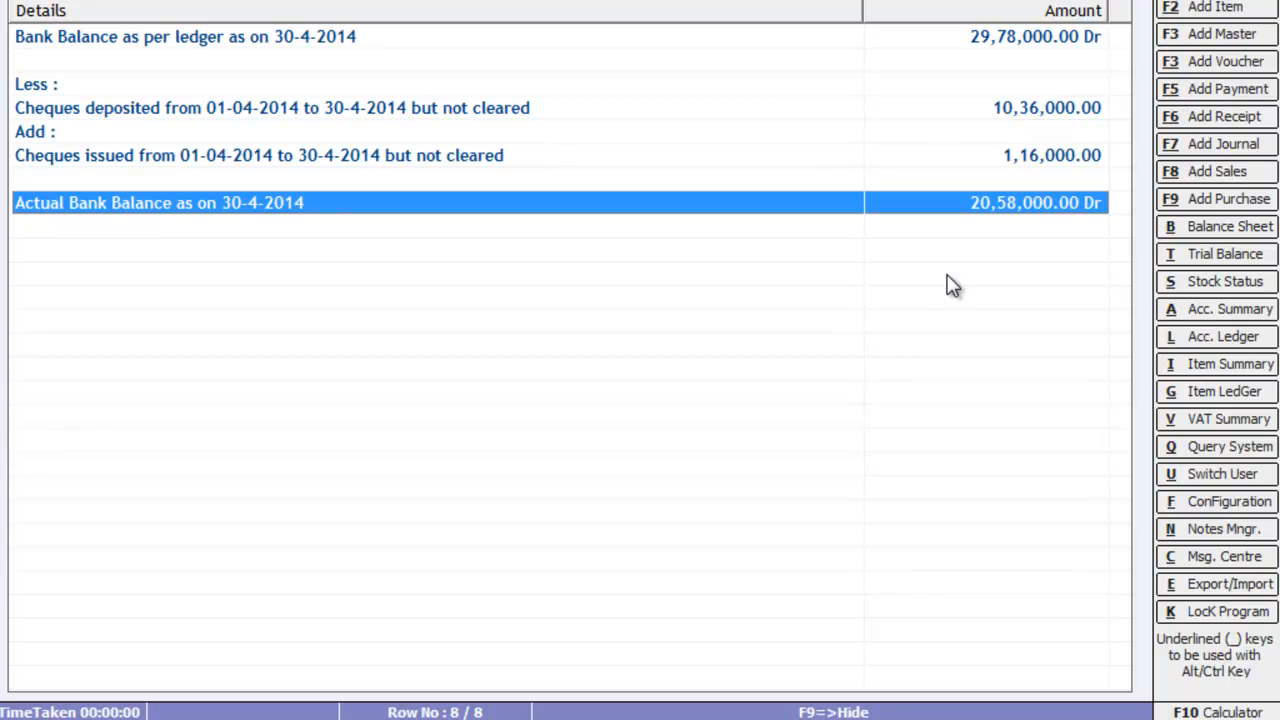
key("Escape")
key("Escape")
key("Escape")
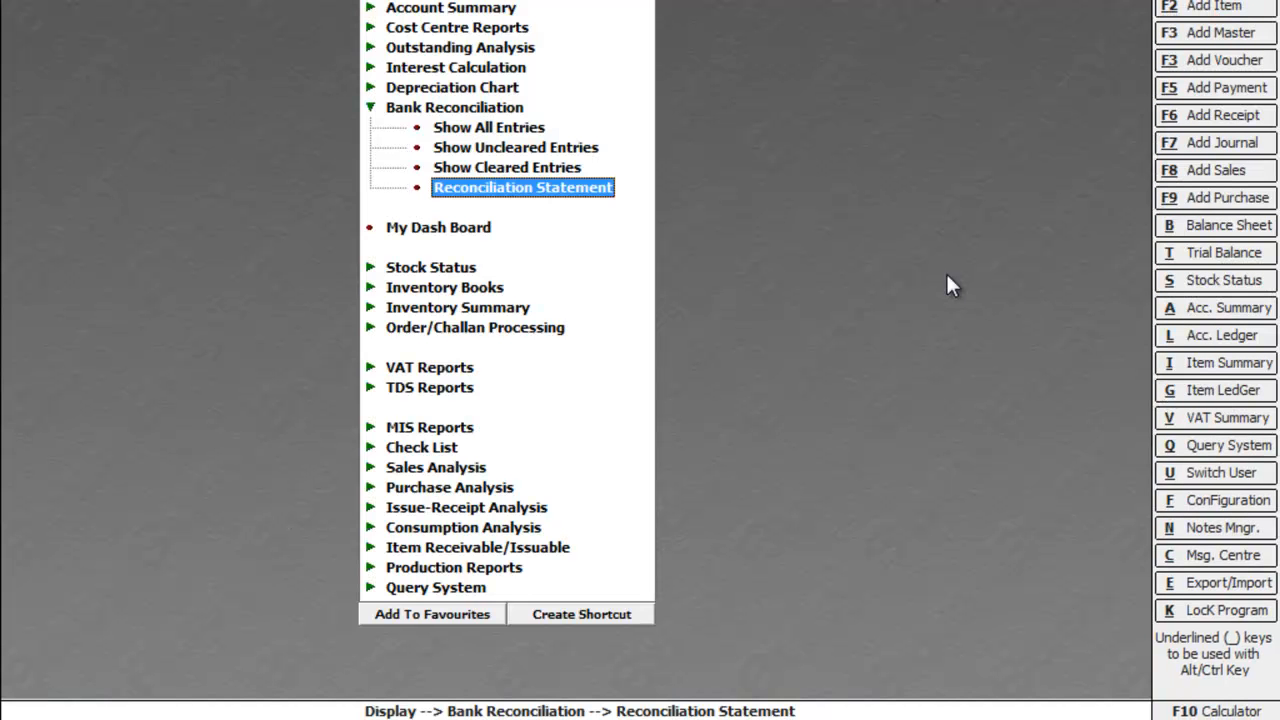
key("Escape")
key("Escape")
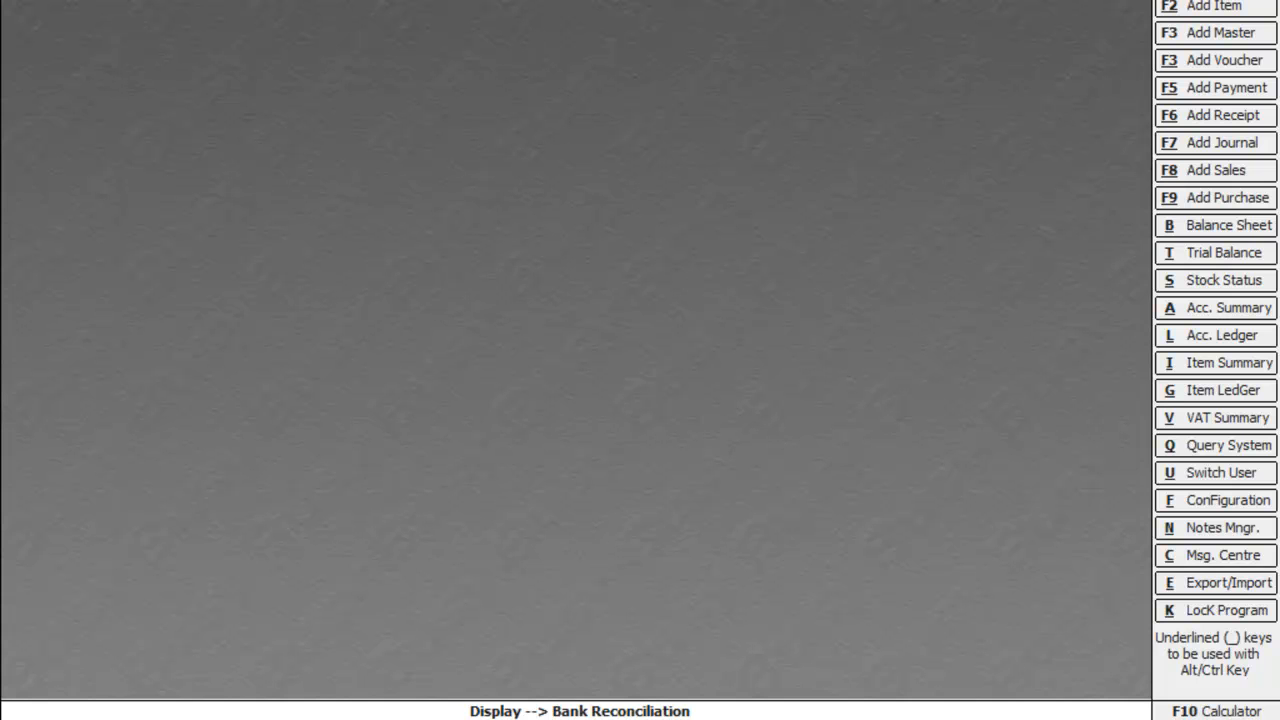
key("Return")
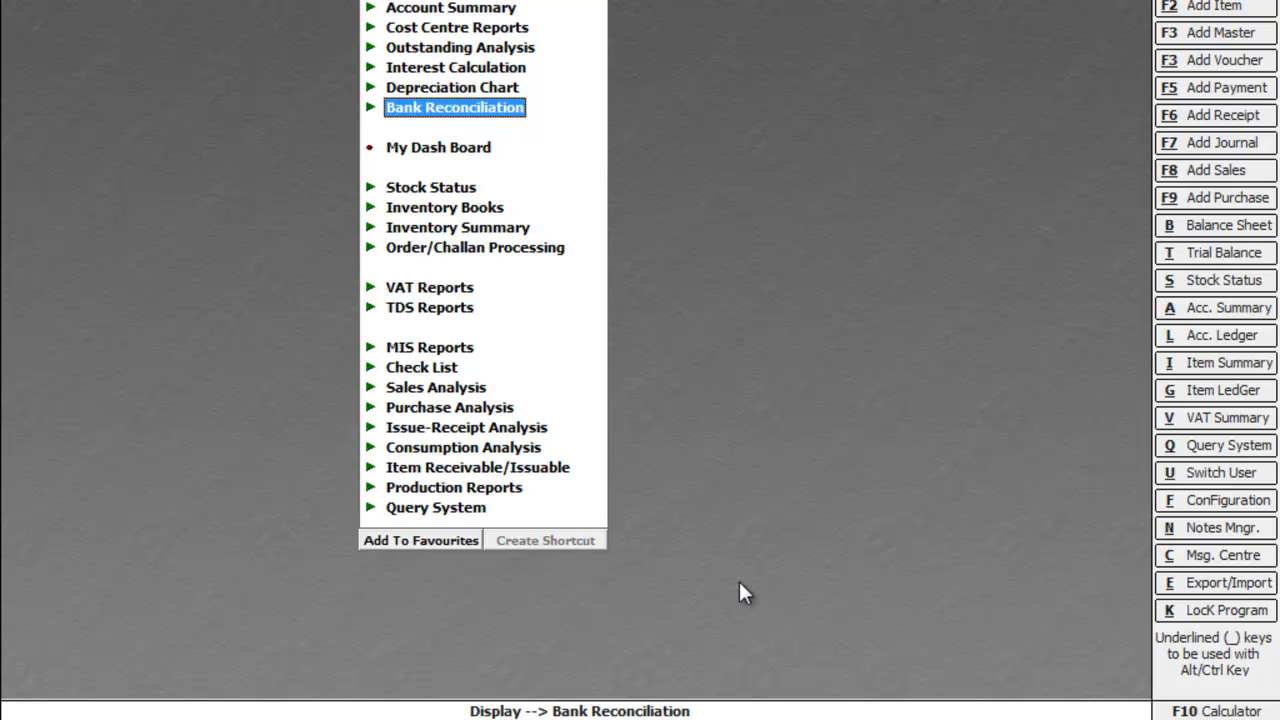
key("Return")
key("Down")
key("Down")
key("Down")
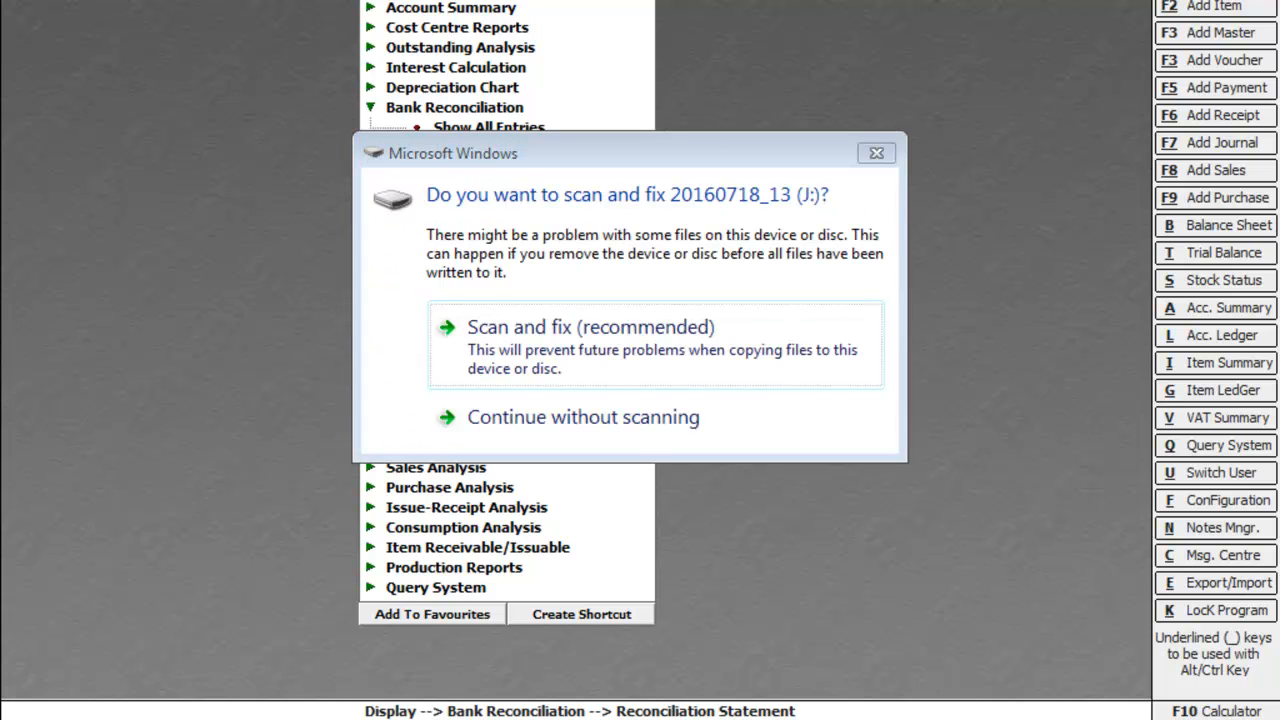
- Dismiss the Windows scan-and-fix prompt for drive J: without scanning and close the AutoPlay window
left_click(876, 153)
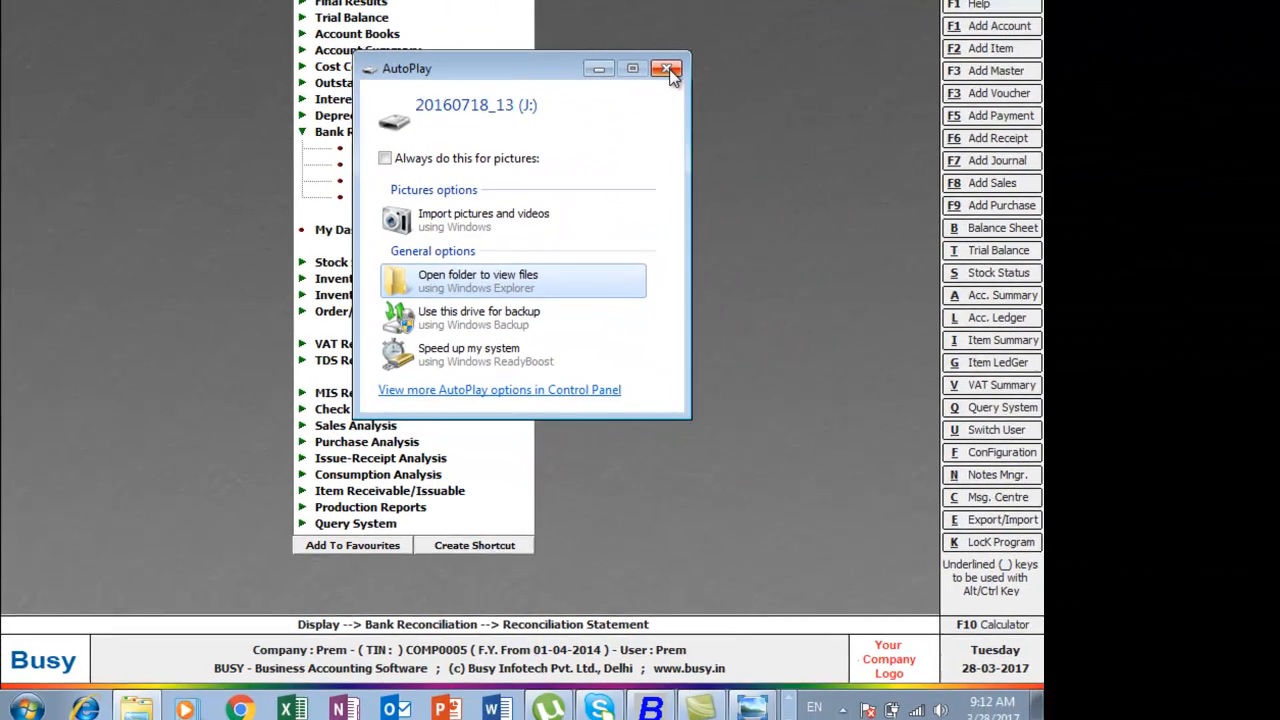
left_click(818, 38)
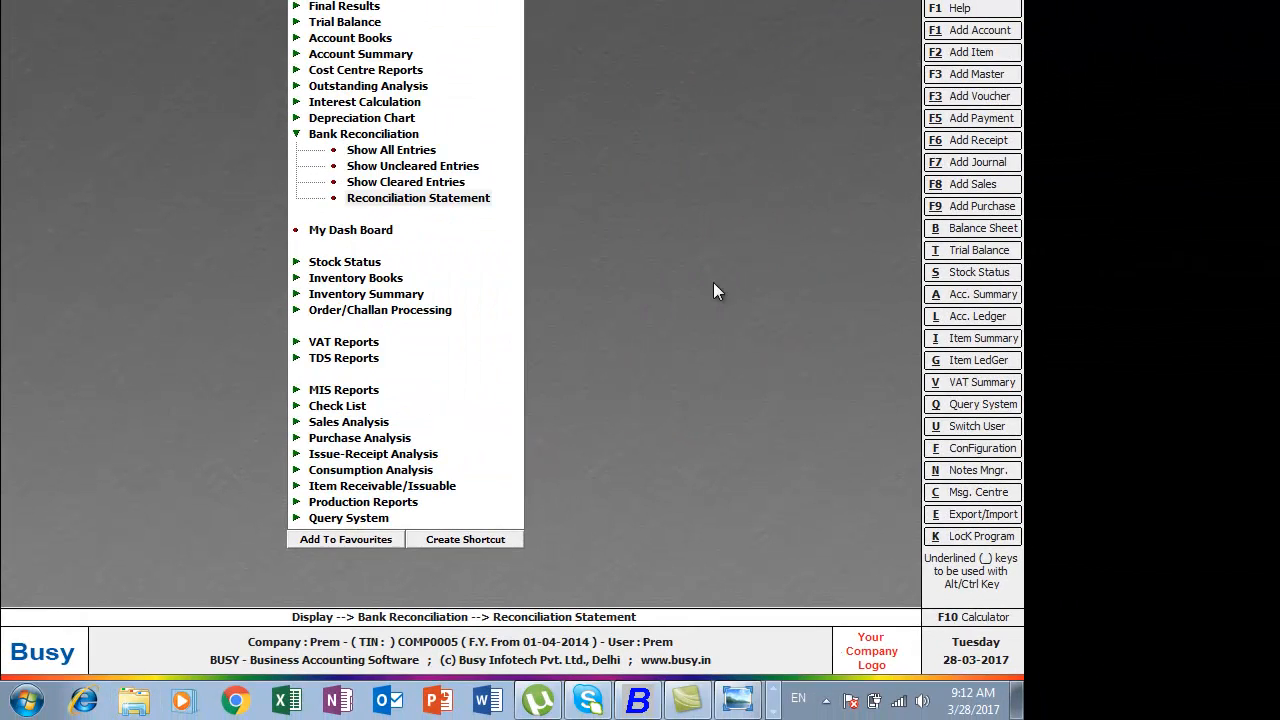
left_click(775, 712)
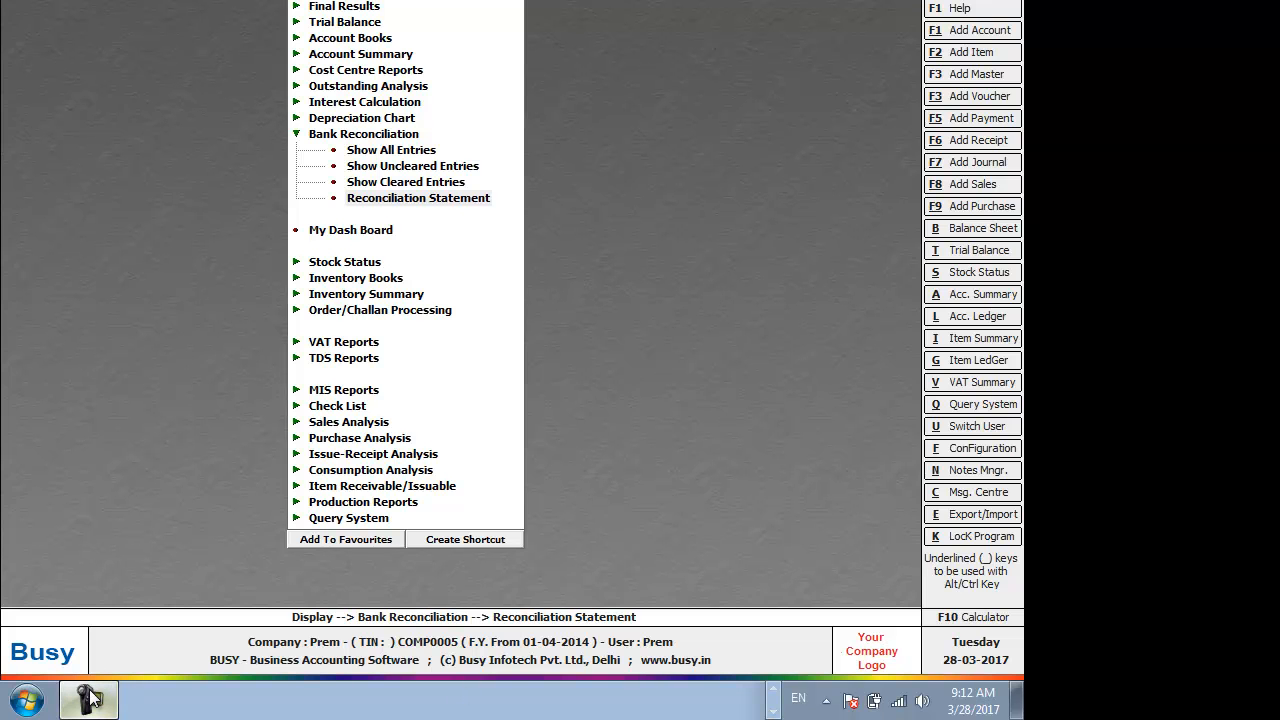